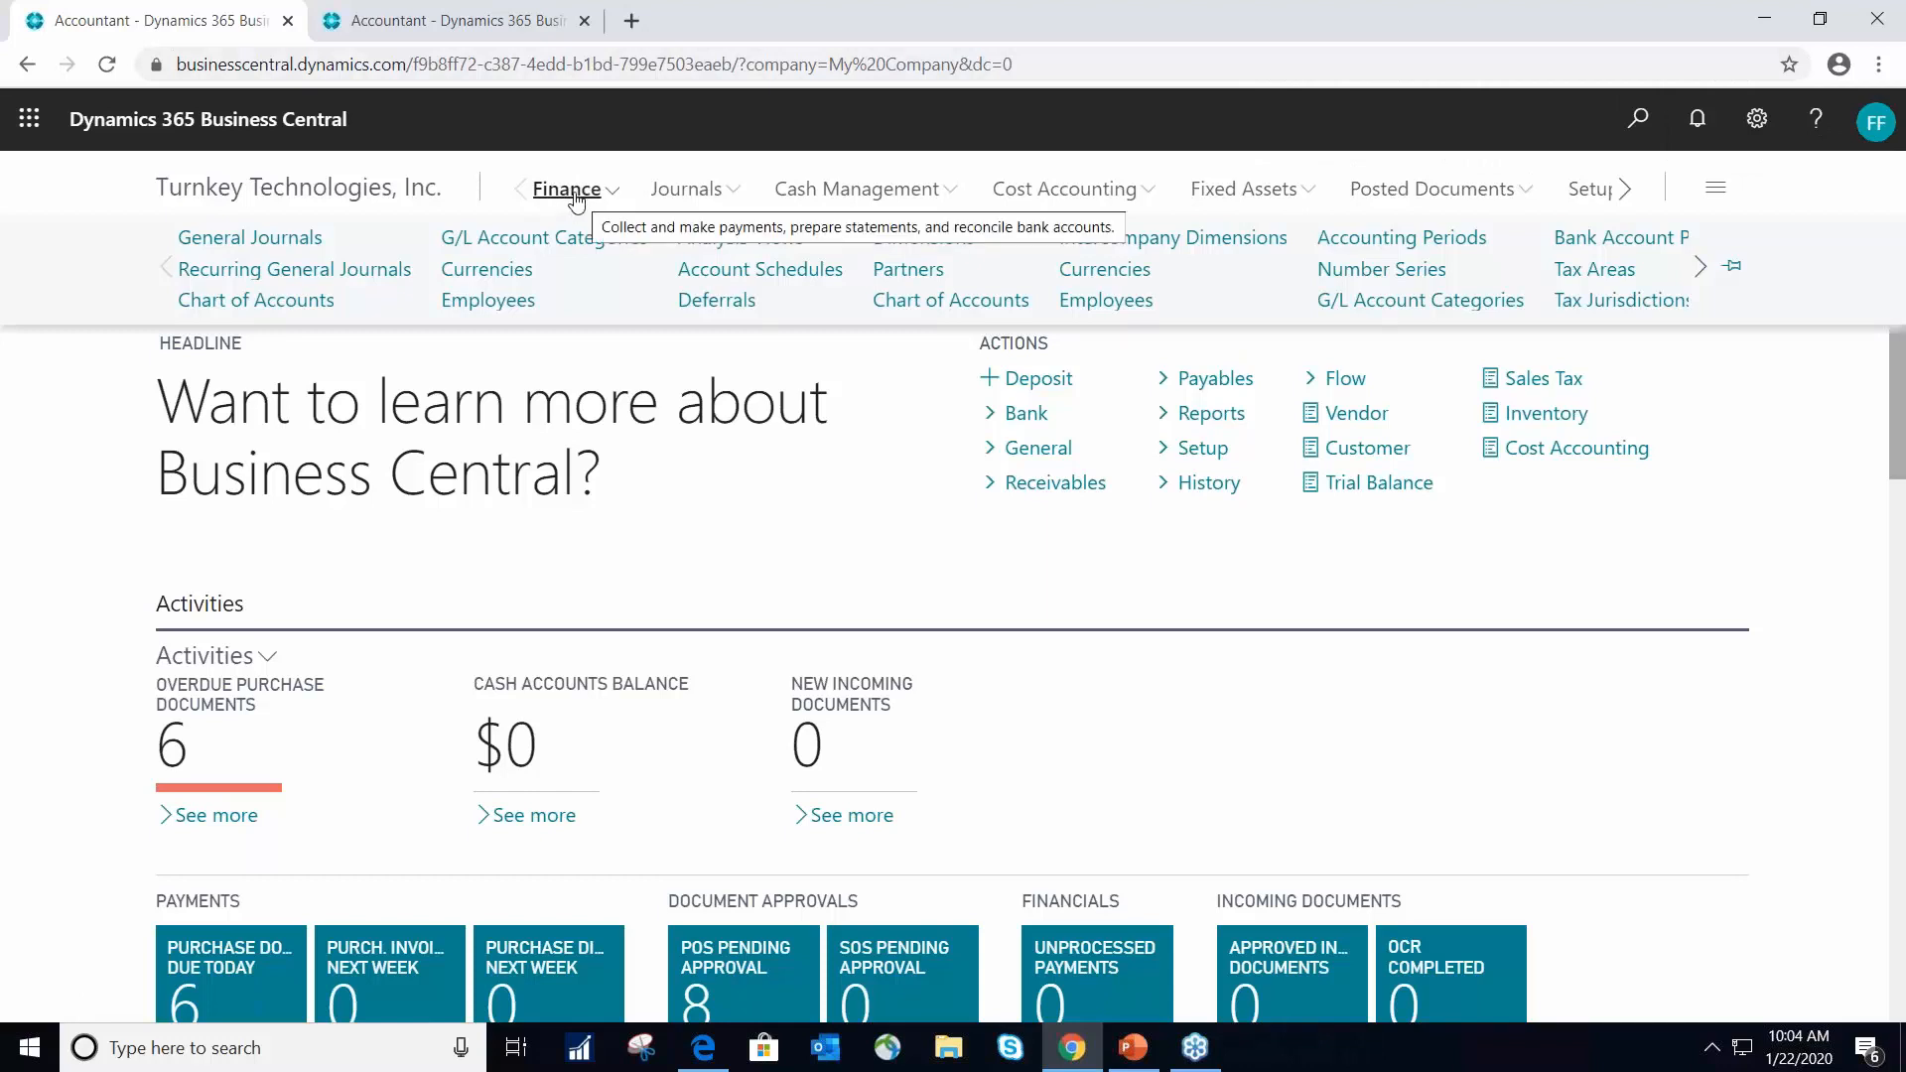
- Open the TEST batch from the general journals list in Finance
left_click(239, 245)
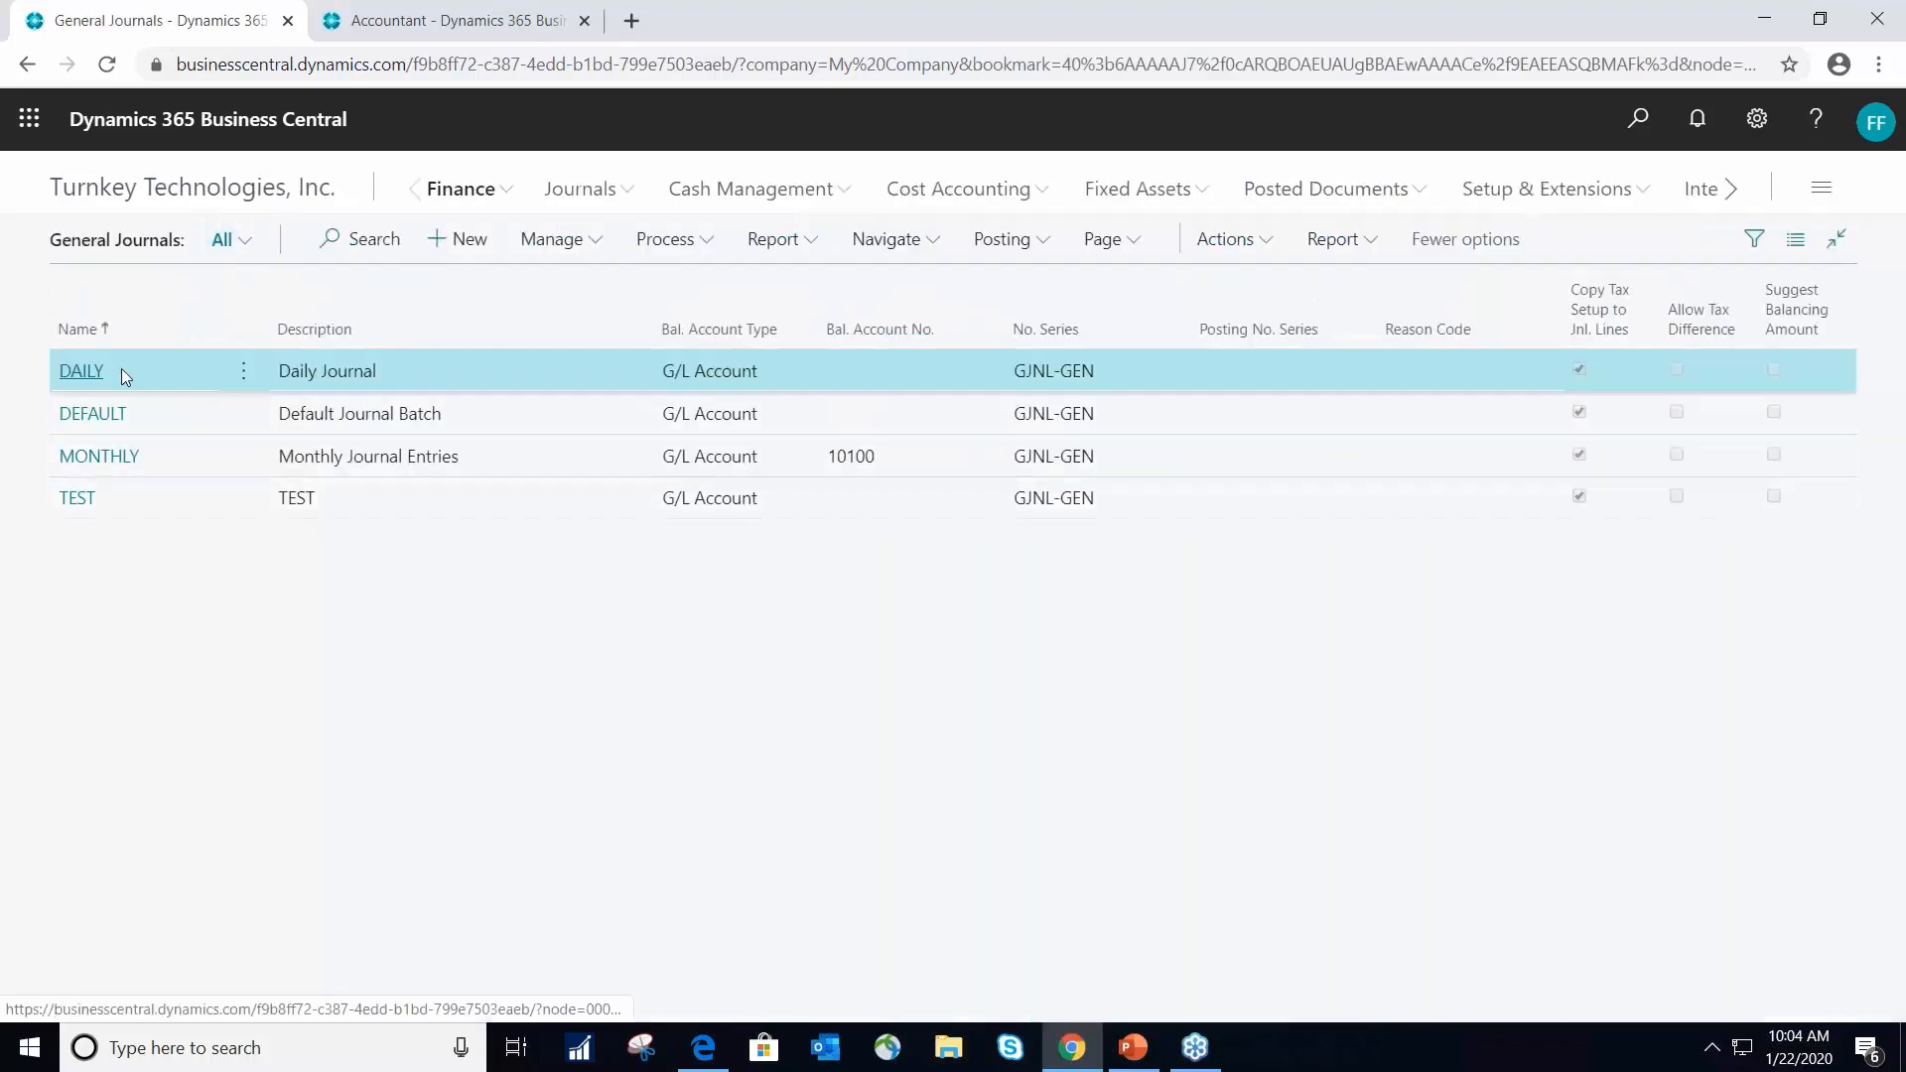
left_click(76, 503)
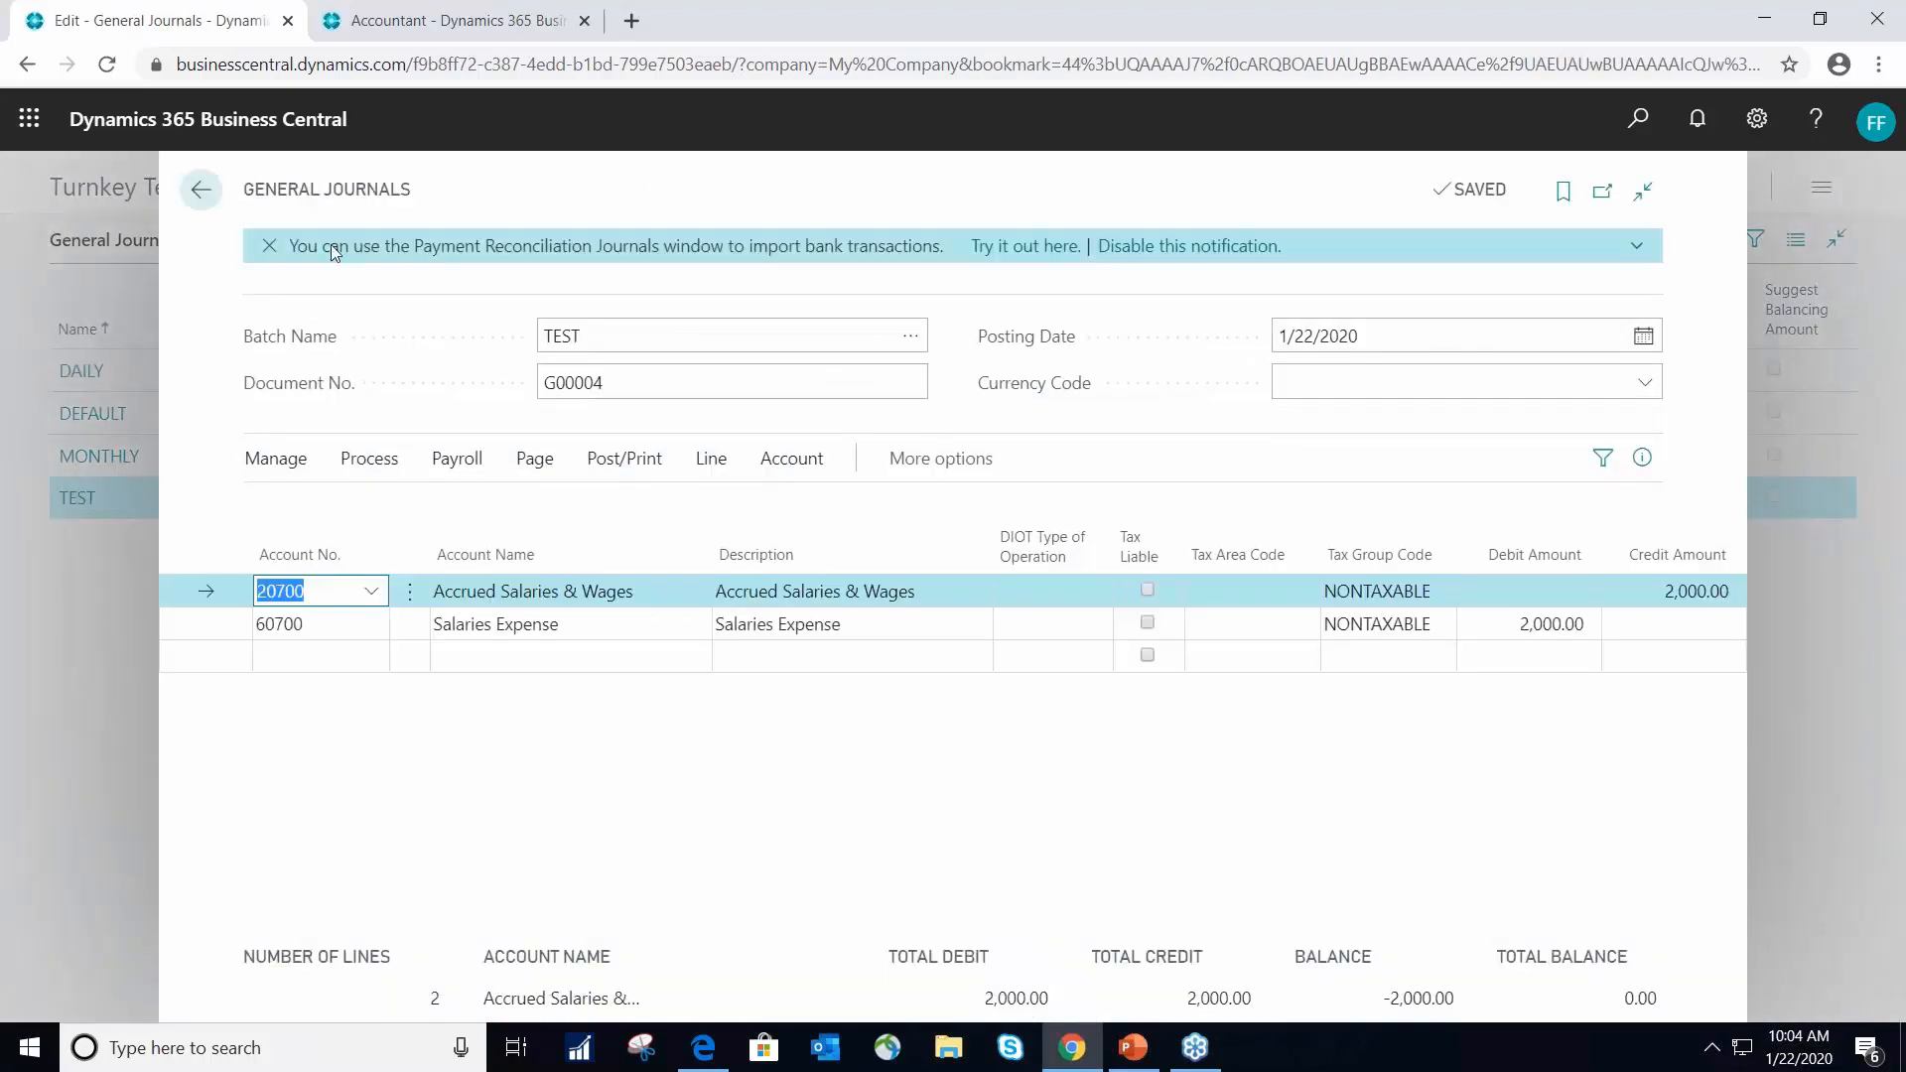
left_click(199, 190)
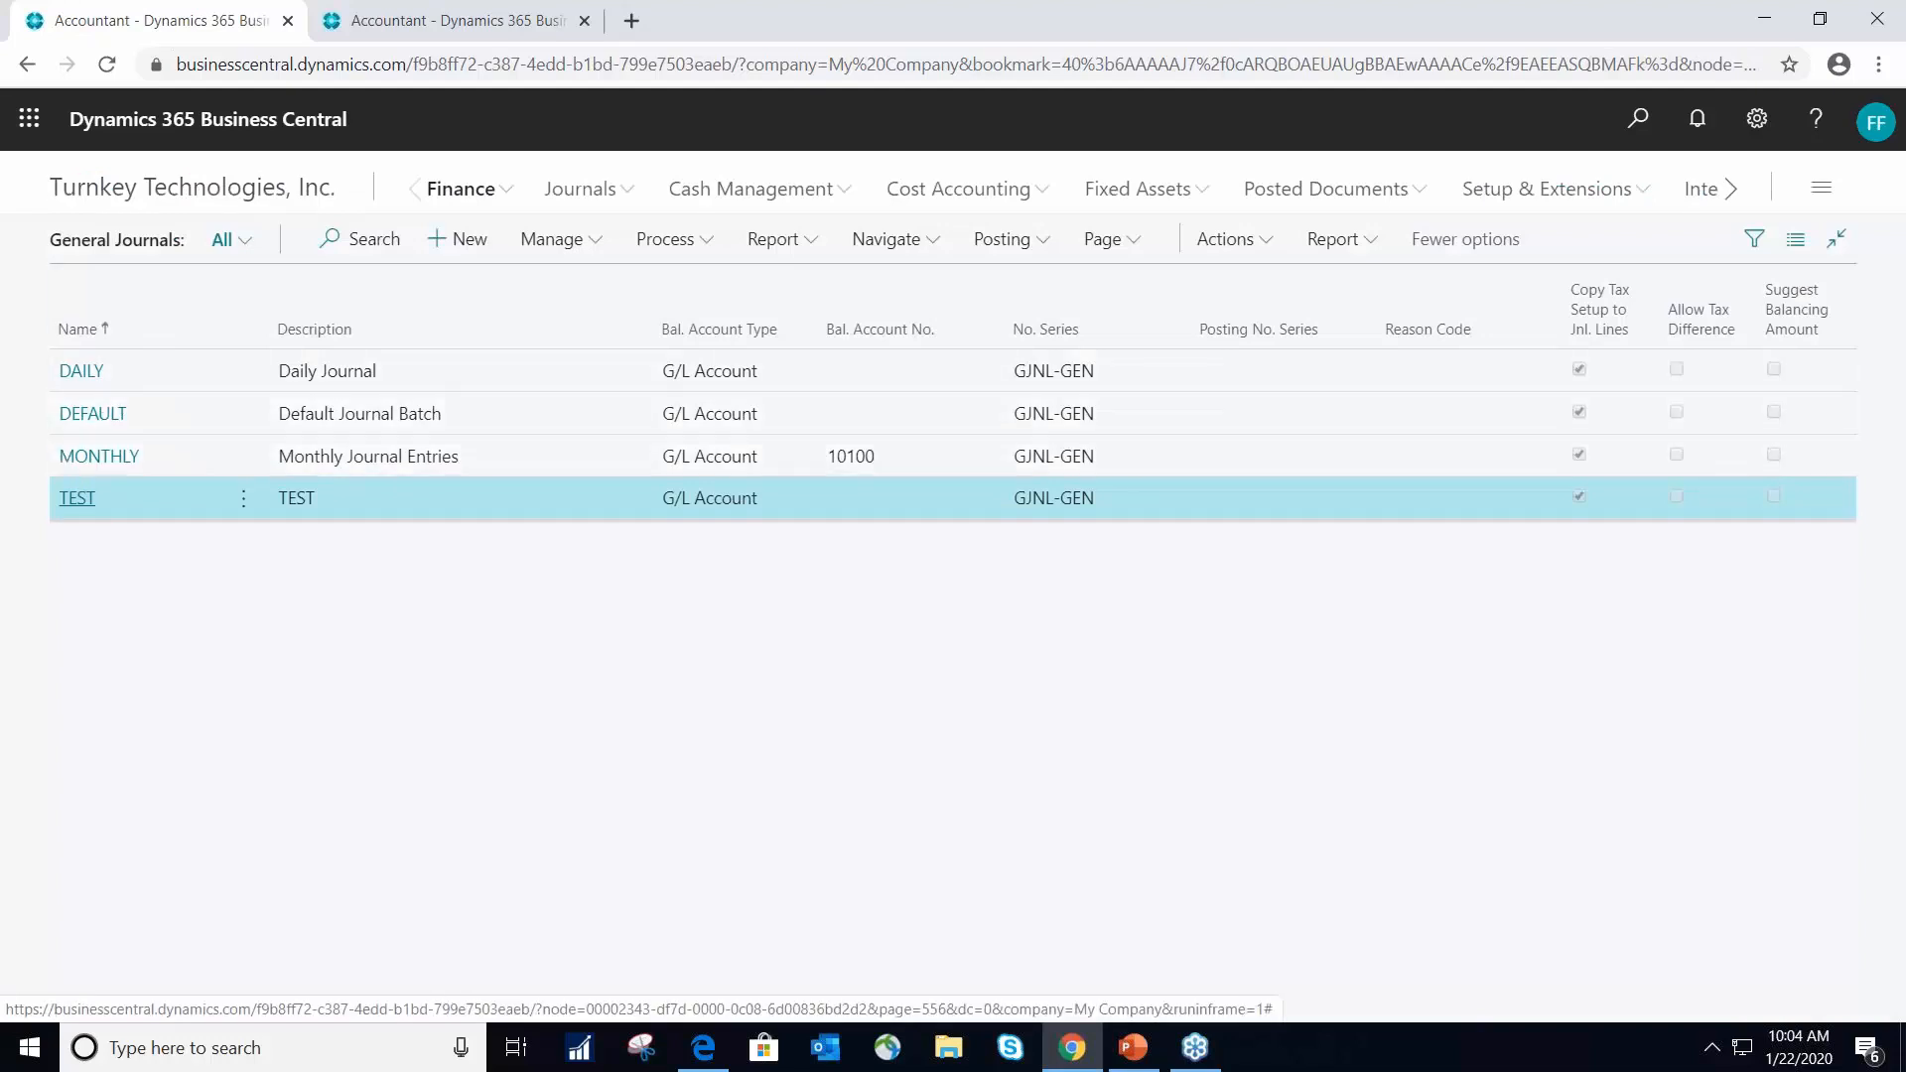
left_click(80, 502)
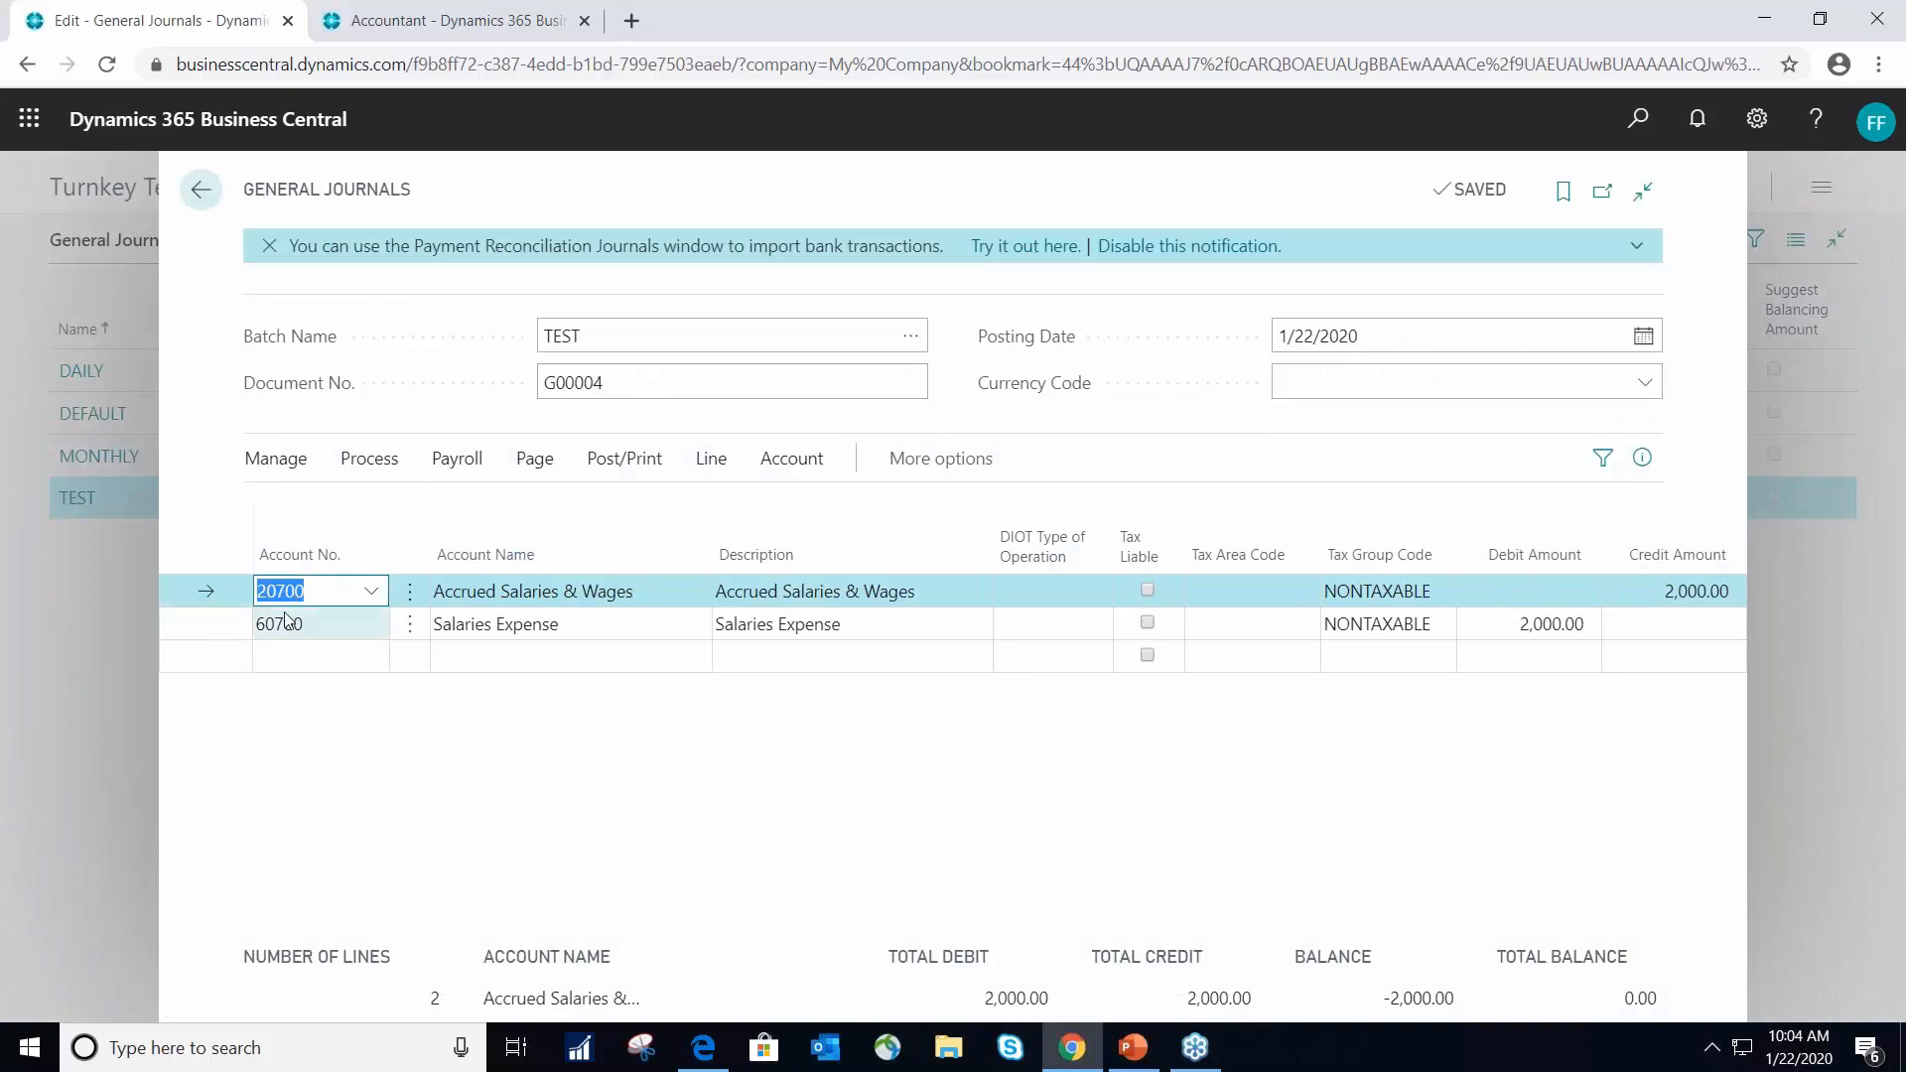
- Examine the account choices for the Accrued Salaries & Wages line and the fields of the Salaries Expense line
left_click(372, 592)
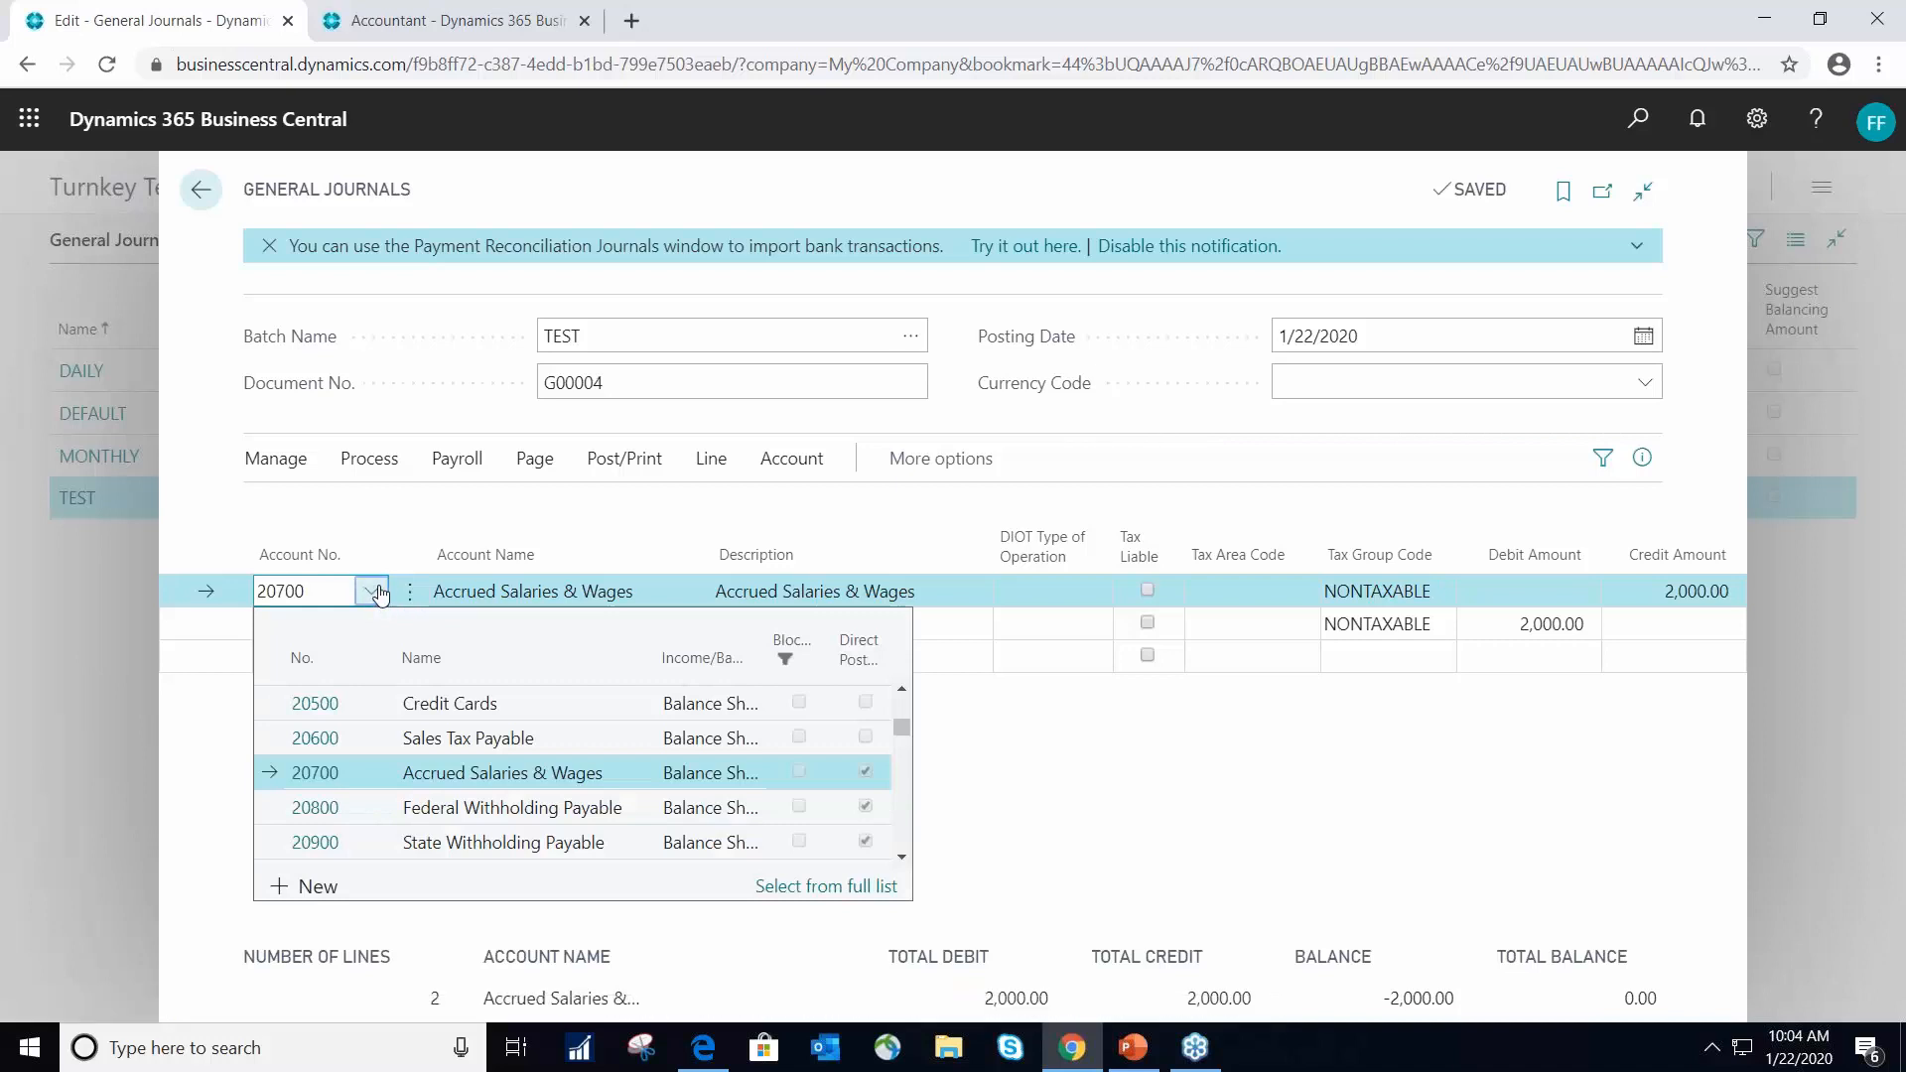
left_click(373, 594)
left_click(819, 579)
key("Tab")
key("Tab")
key("Tab")
key("Tab")
key("Tab")
key("Tab")
key("Tab")
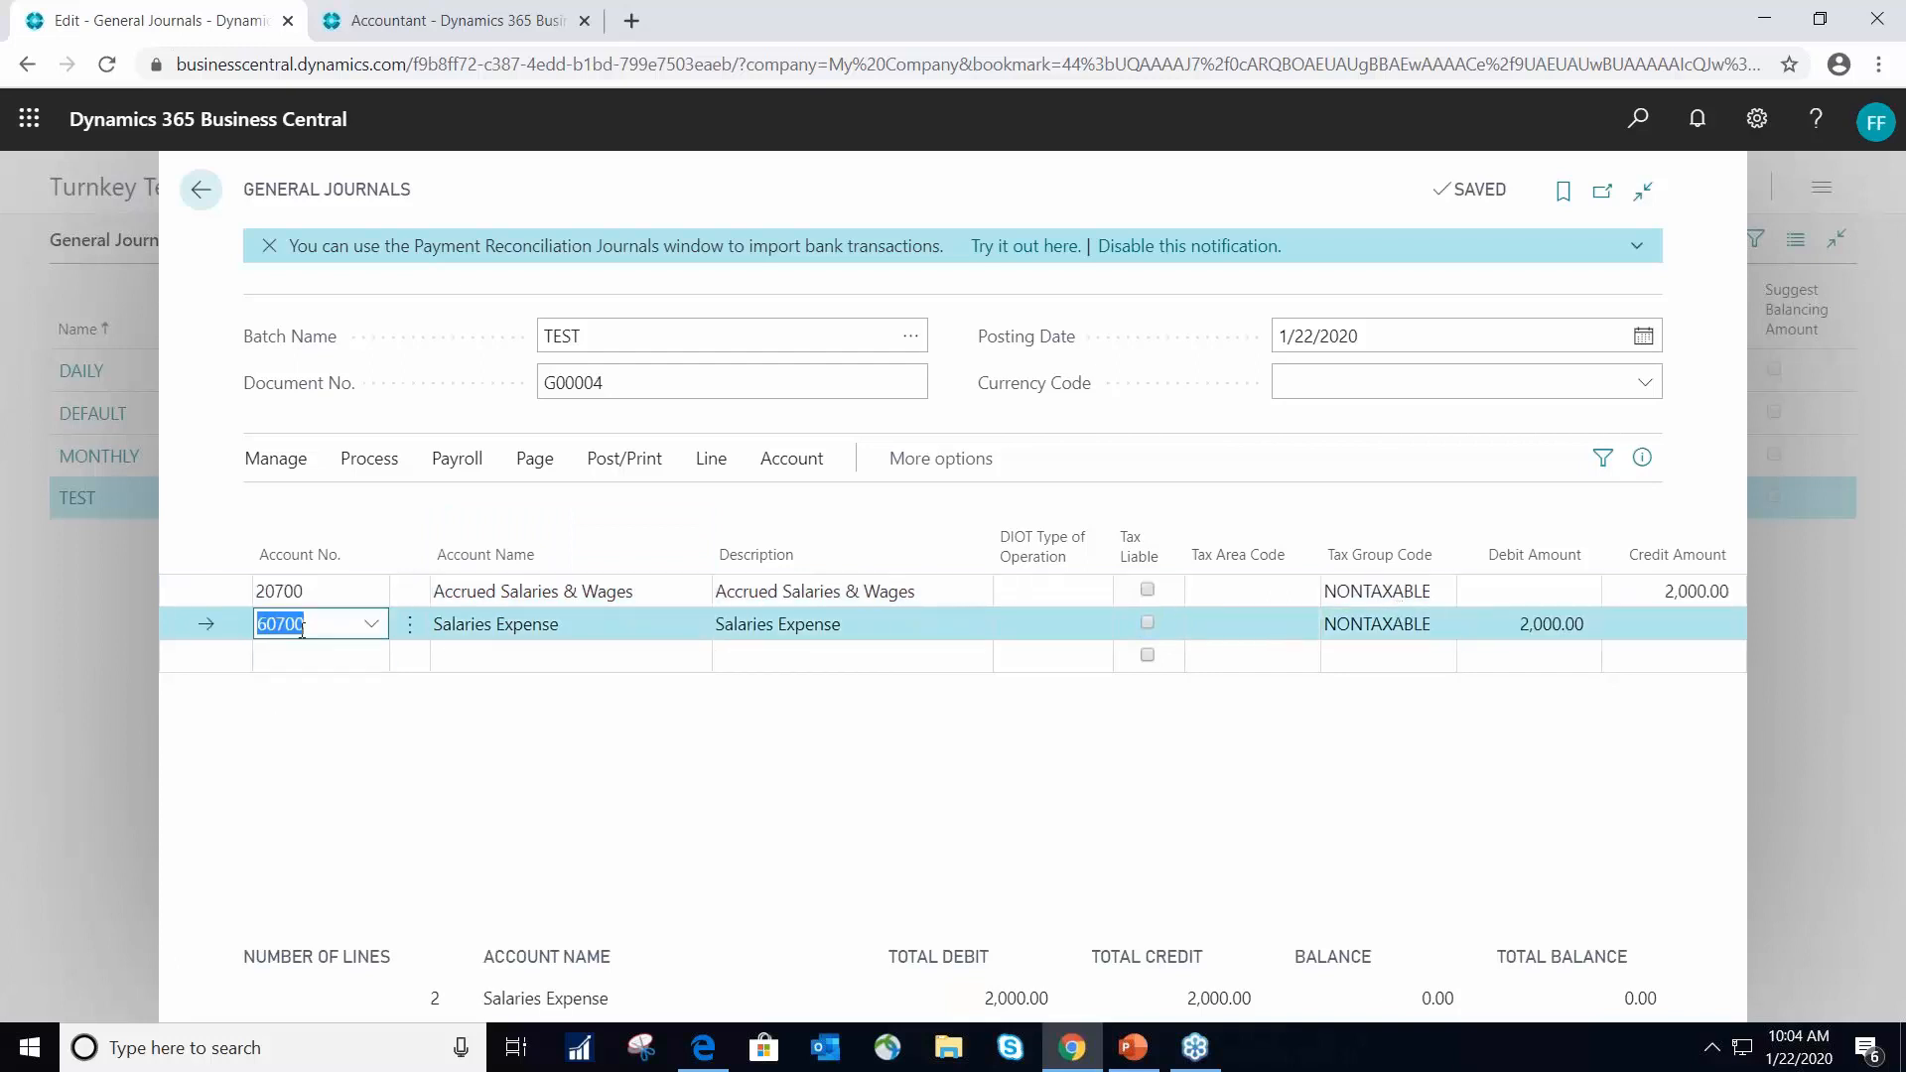
key("Tab")
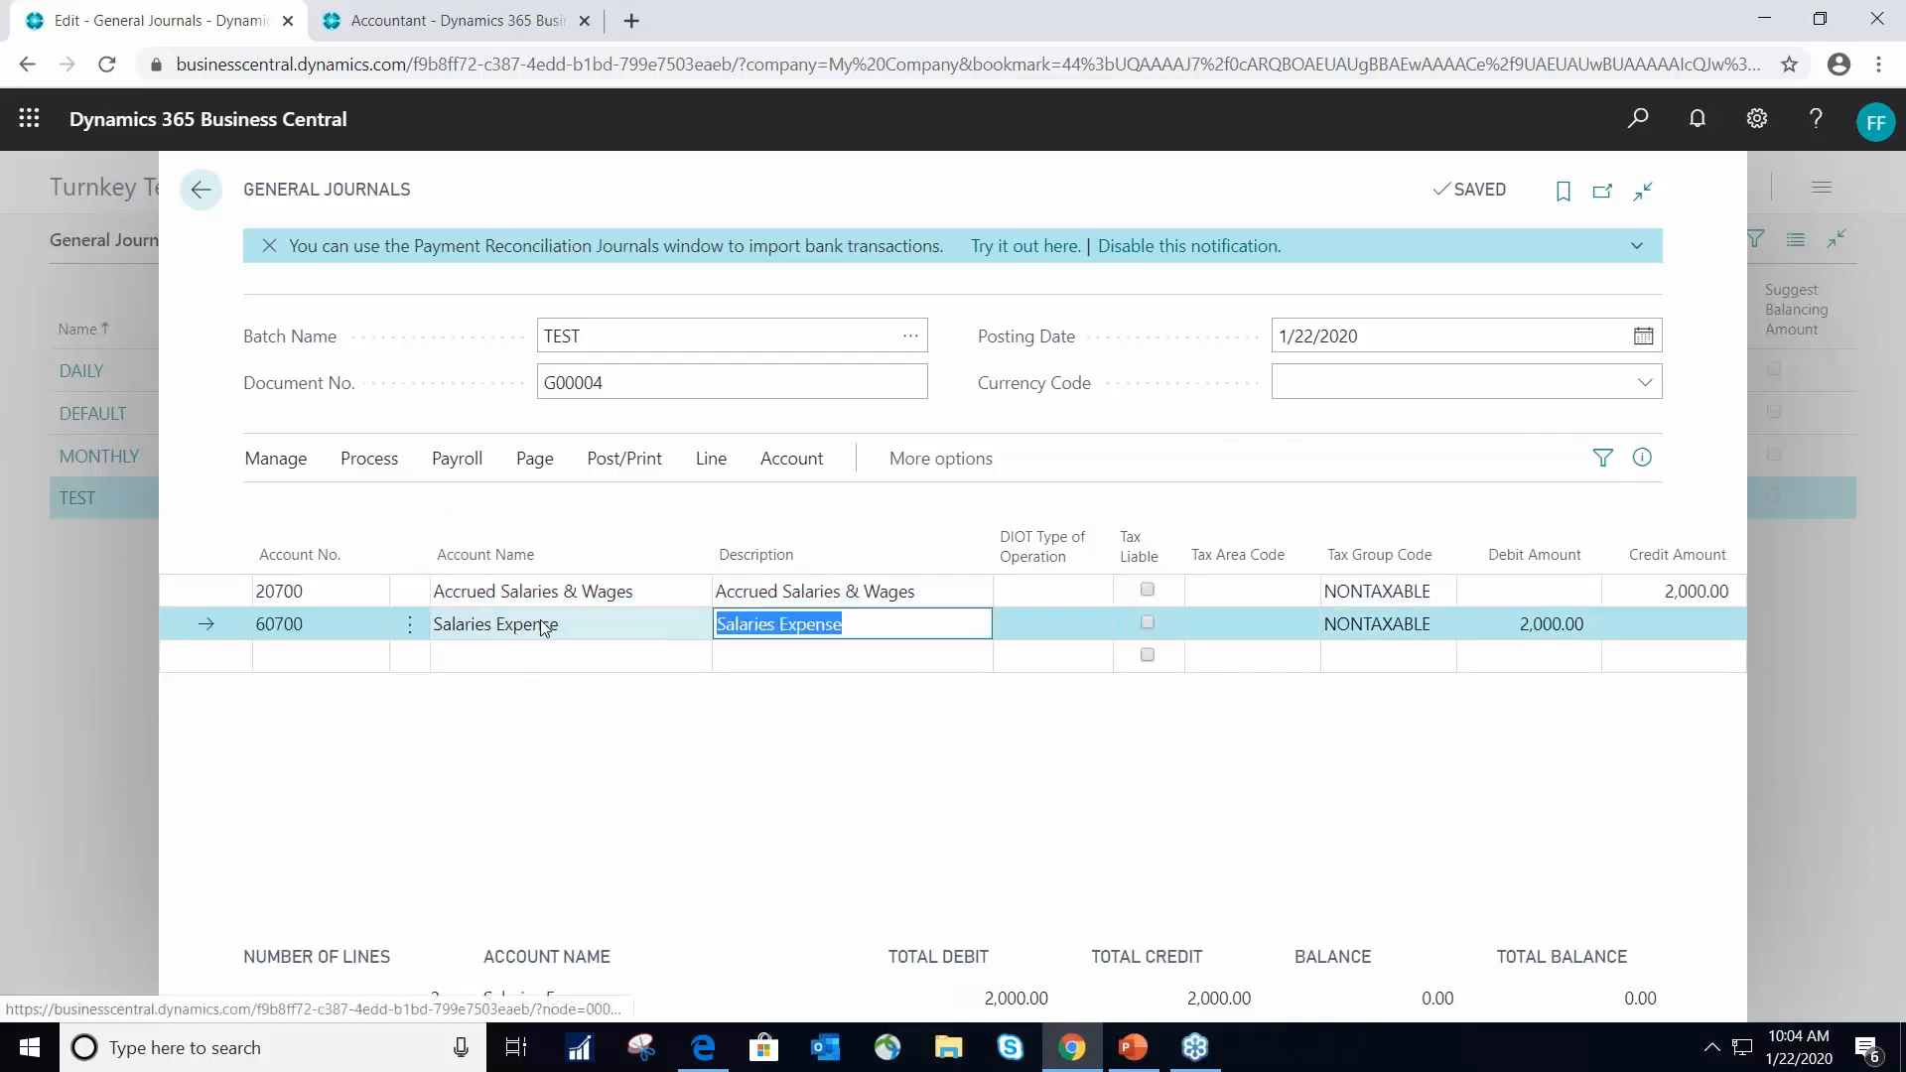
key("Tab")
key("Tab")
key("Tab")
key("Tab")
key("Tab")
key("Tab")
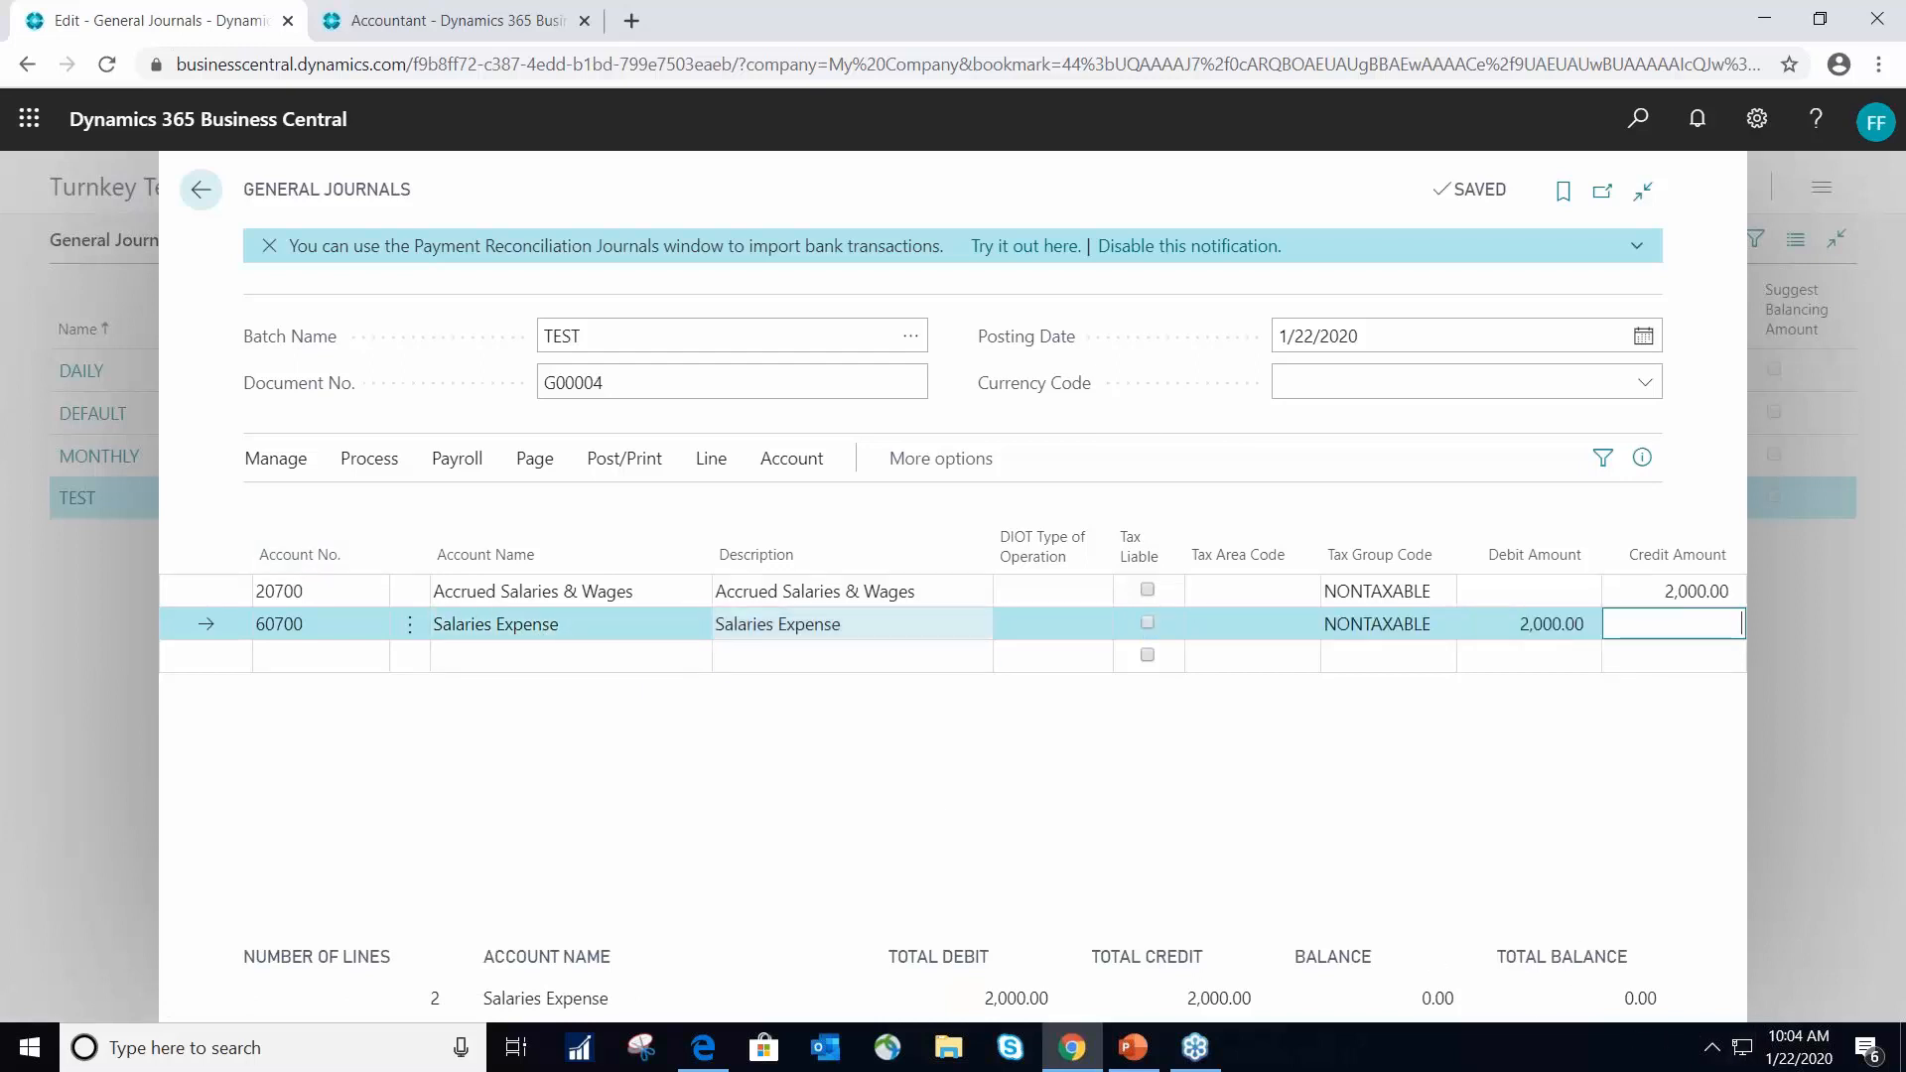
- Preview the posting of the TEST journal, inspect its G/L entries, and return to the journal
left_click(626, 459)
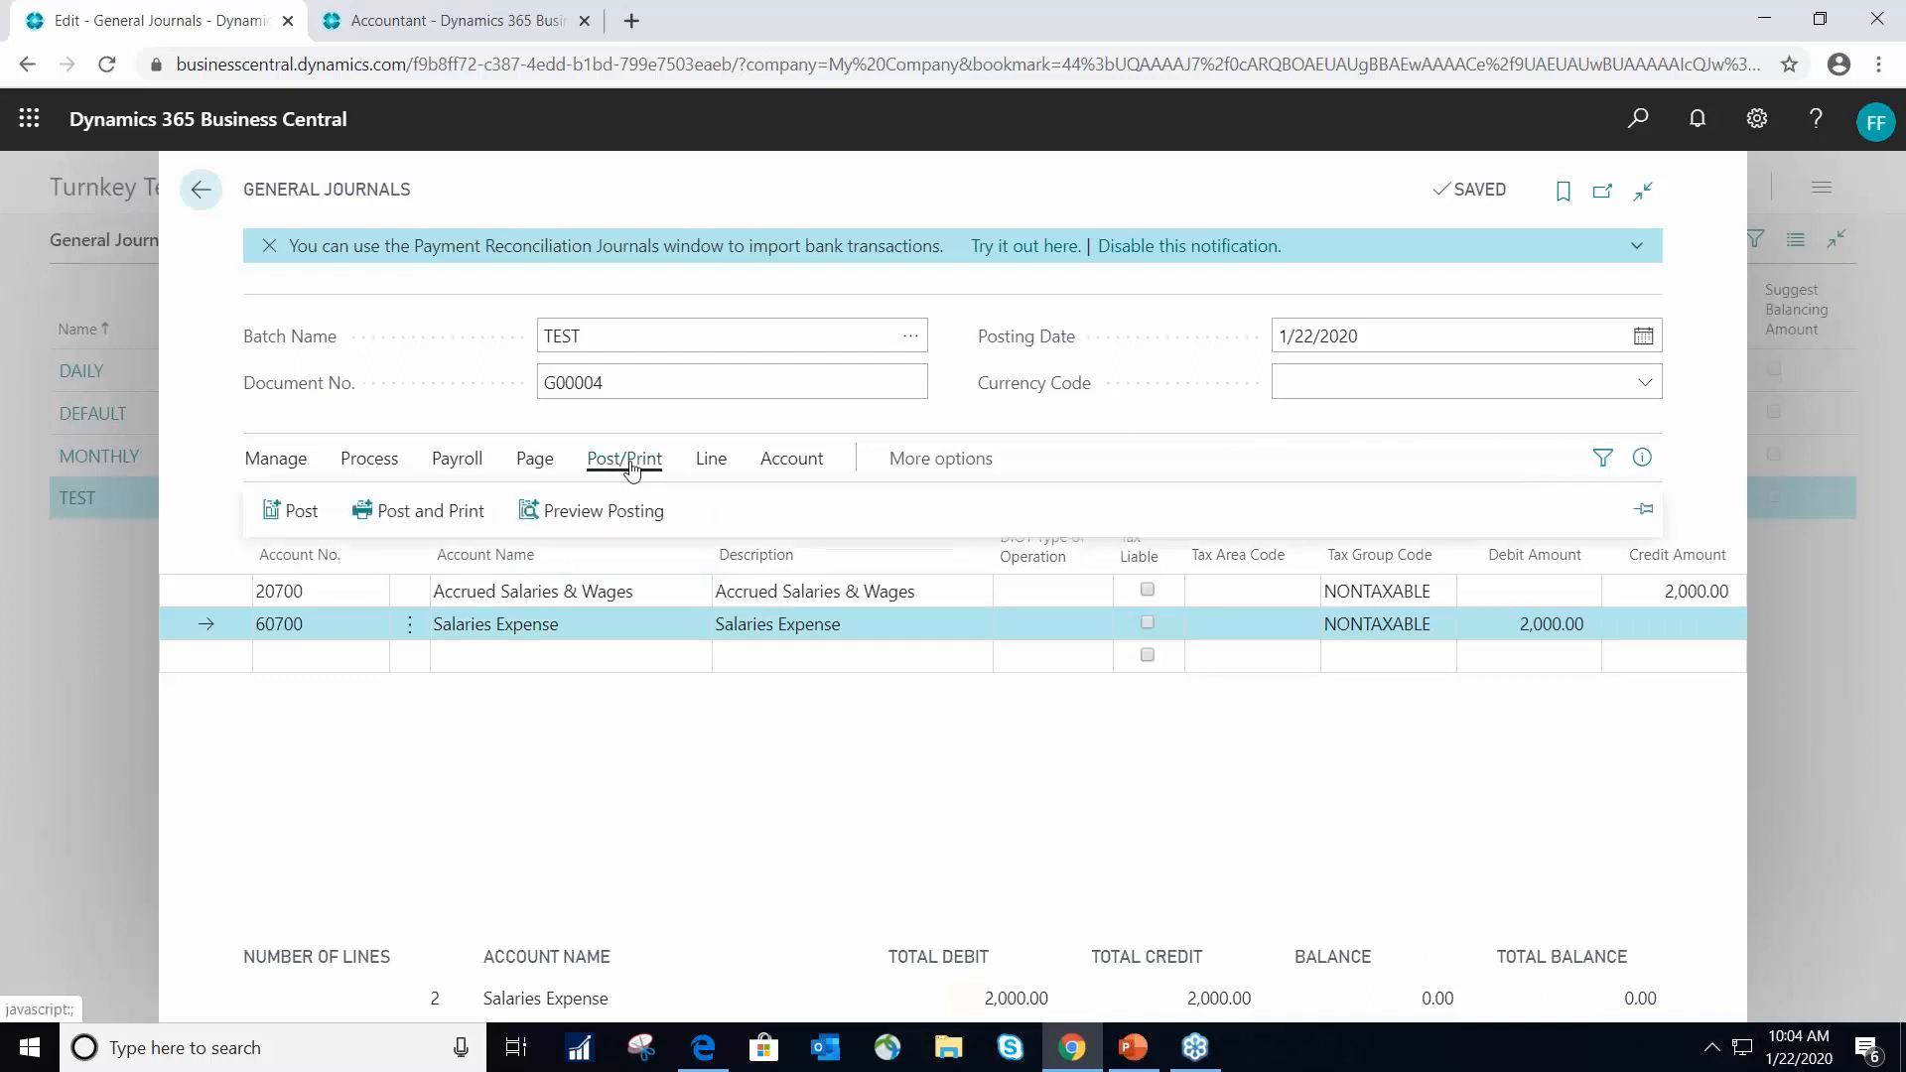
left_click(586, 511)
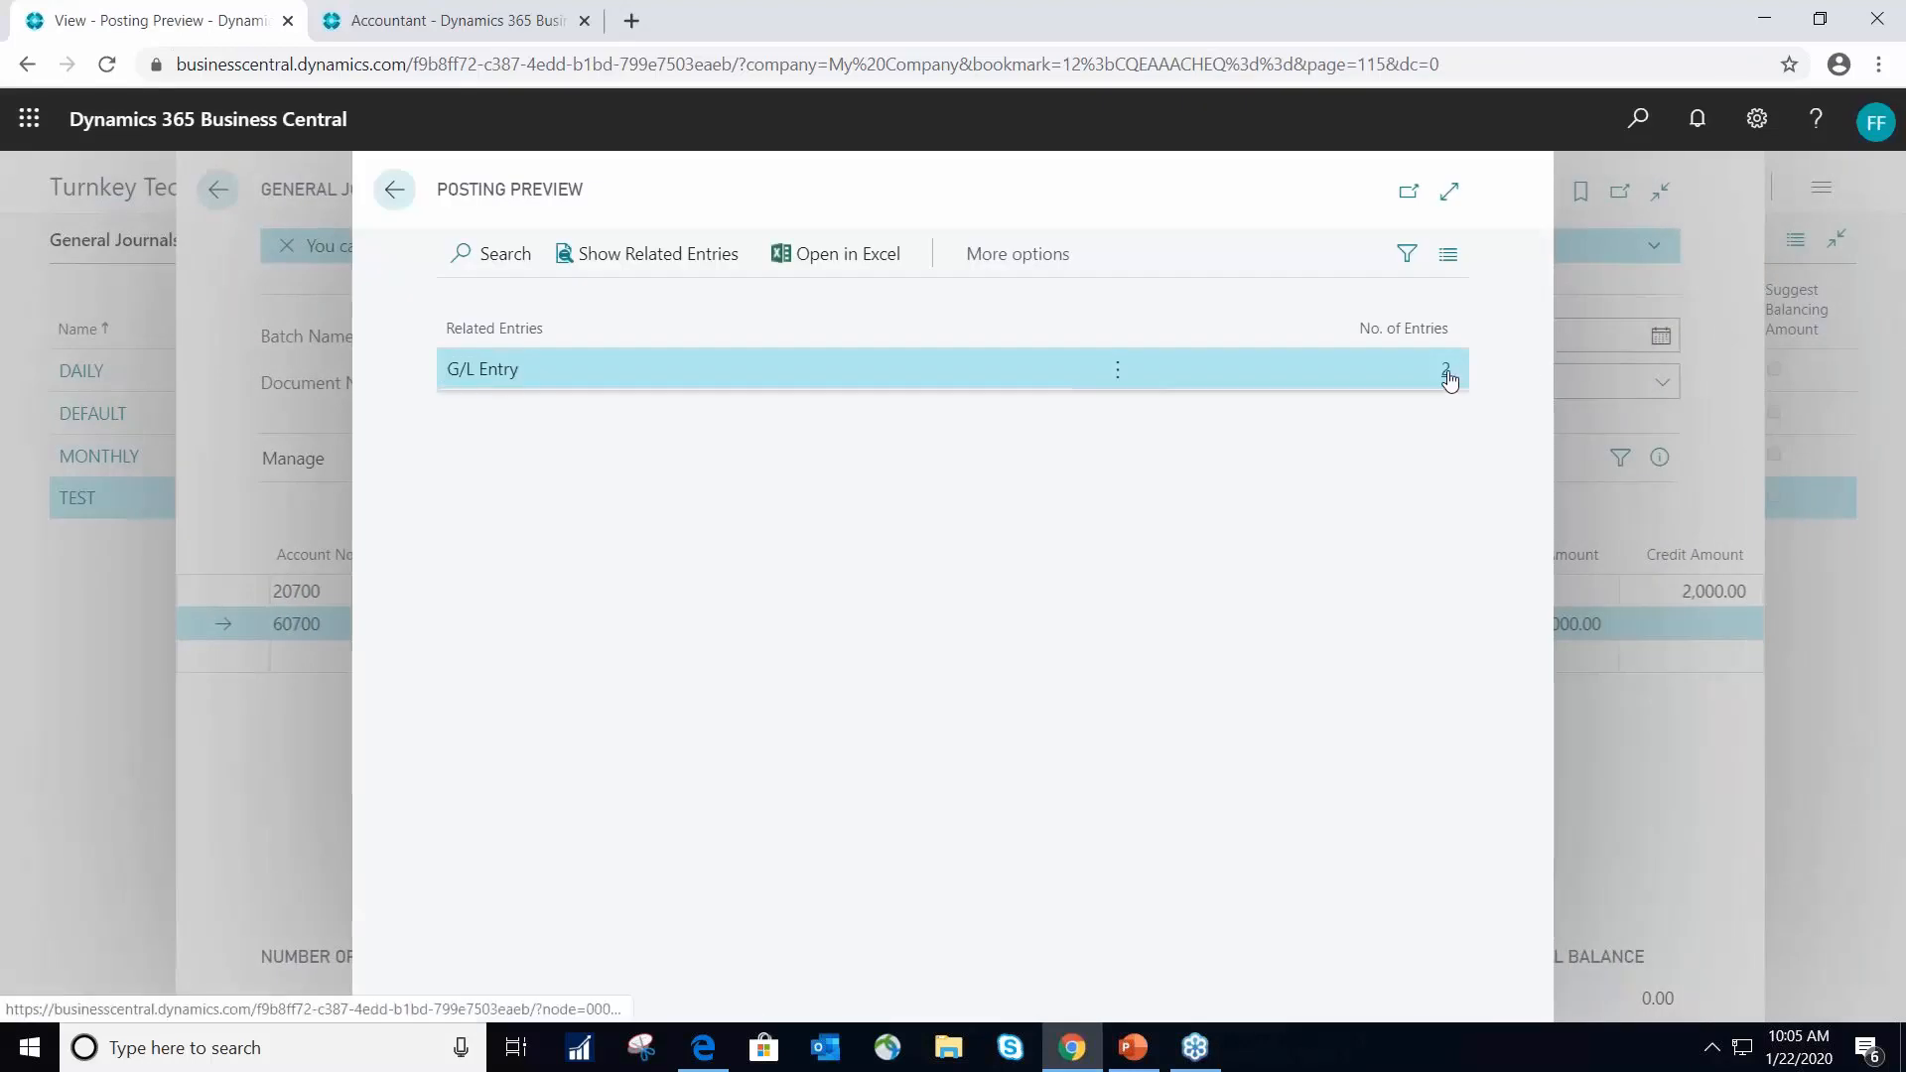
left_click(1447, 373)
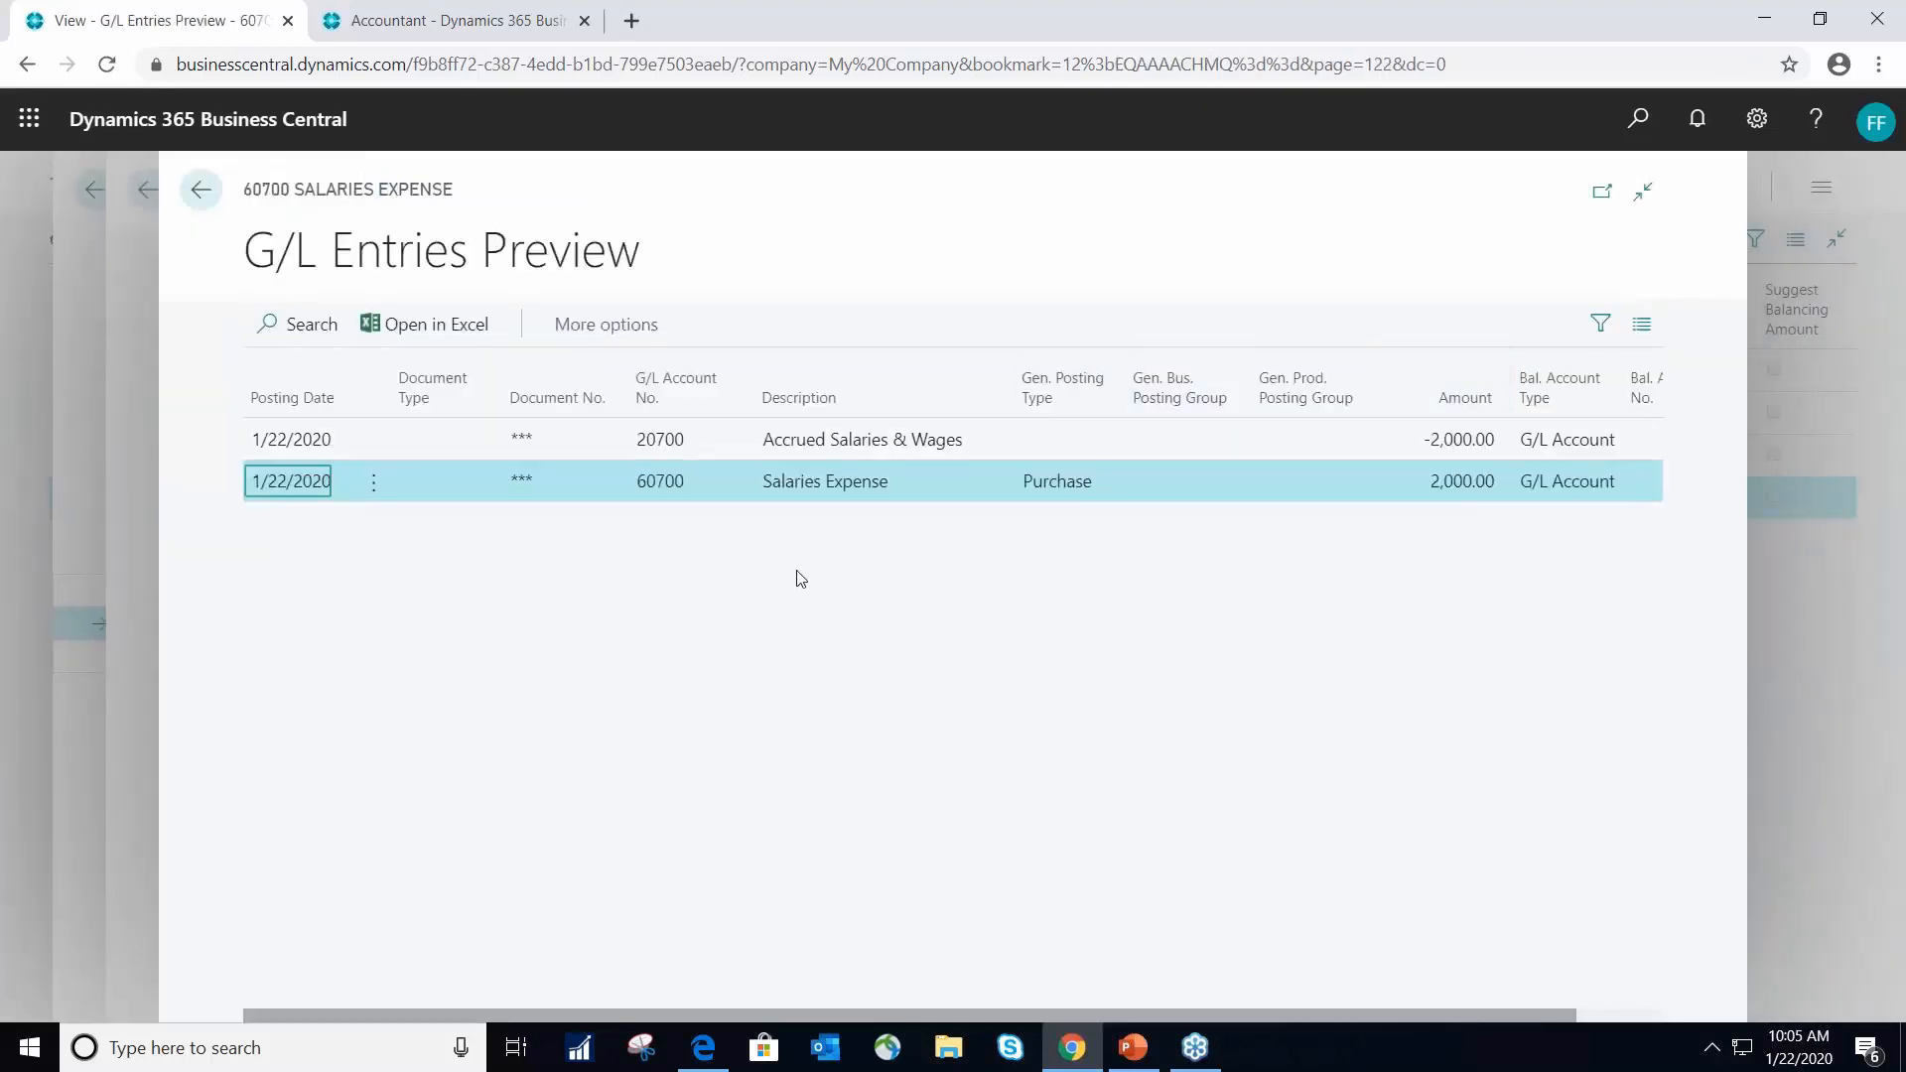
left_click(201, 189)
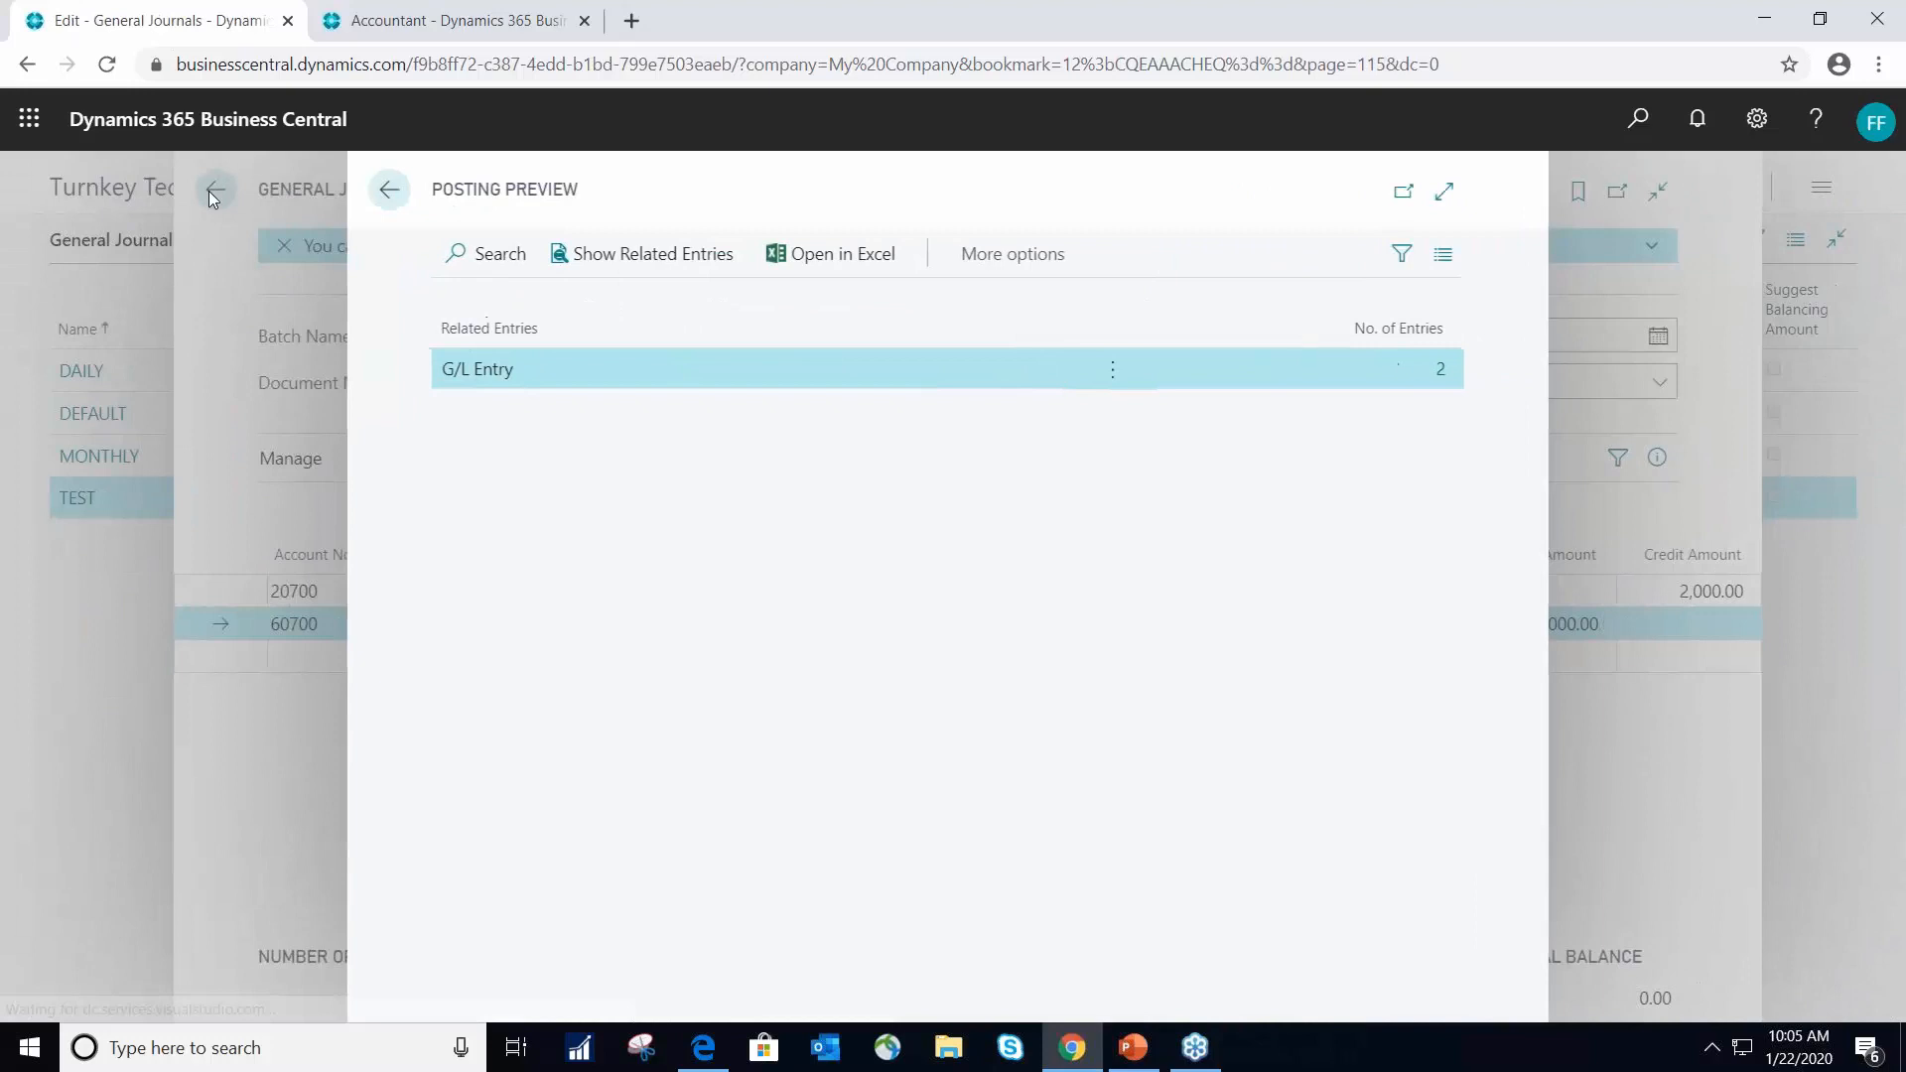
left_click(398, 190)
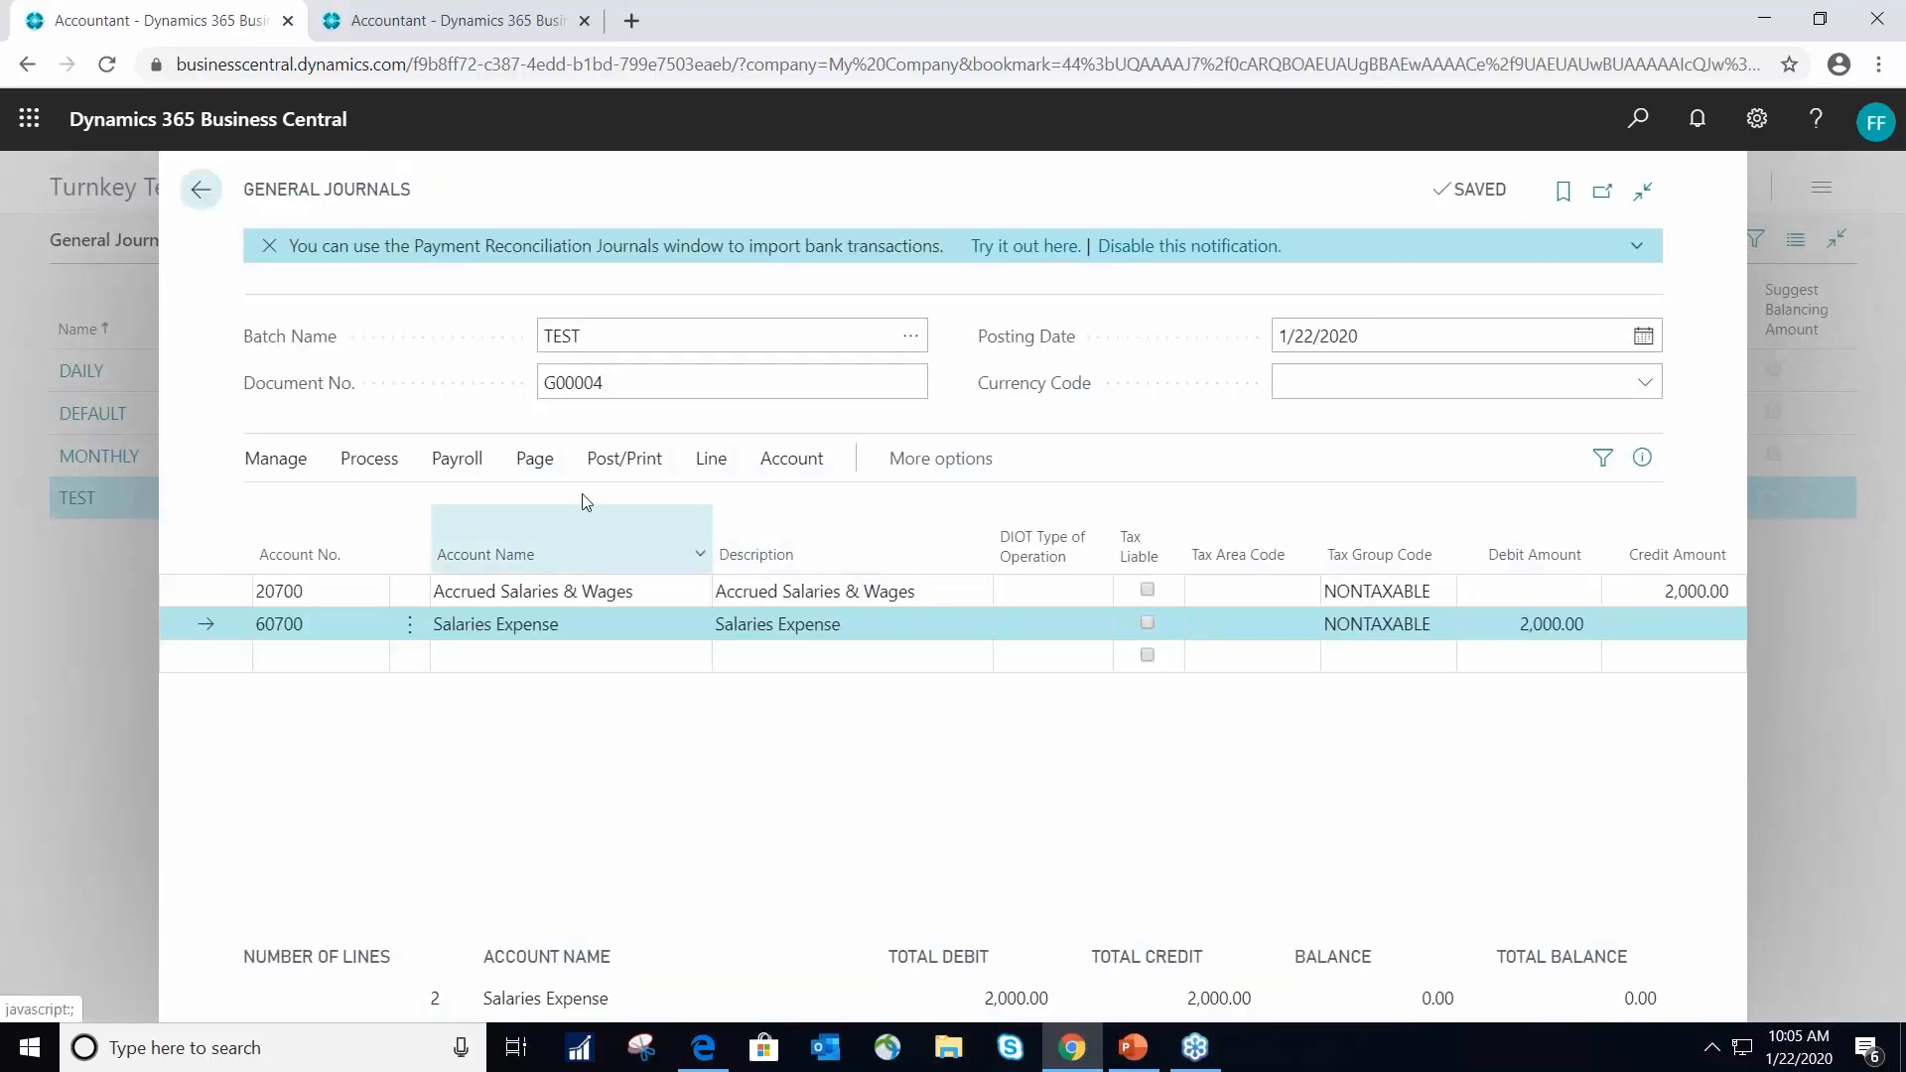
- Post the TEST journal lines and return to the general journals batch list
left_click(626, 458)
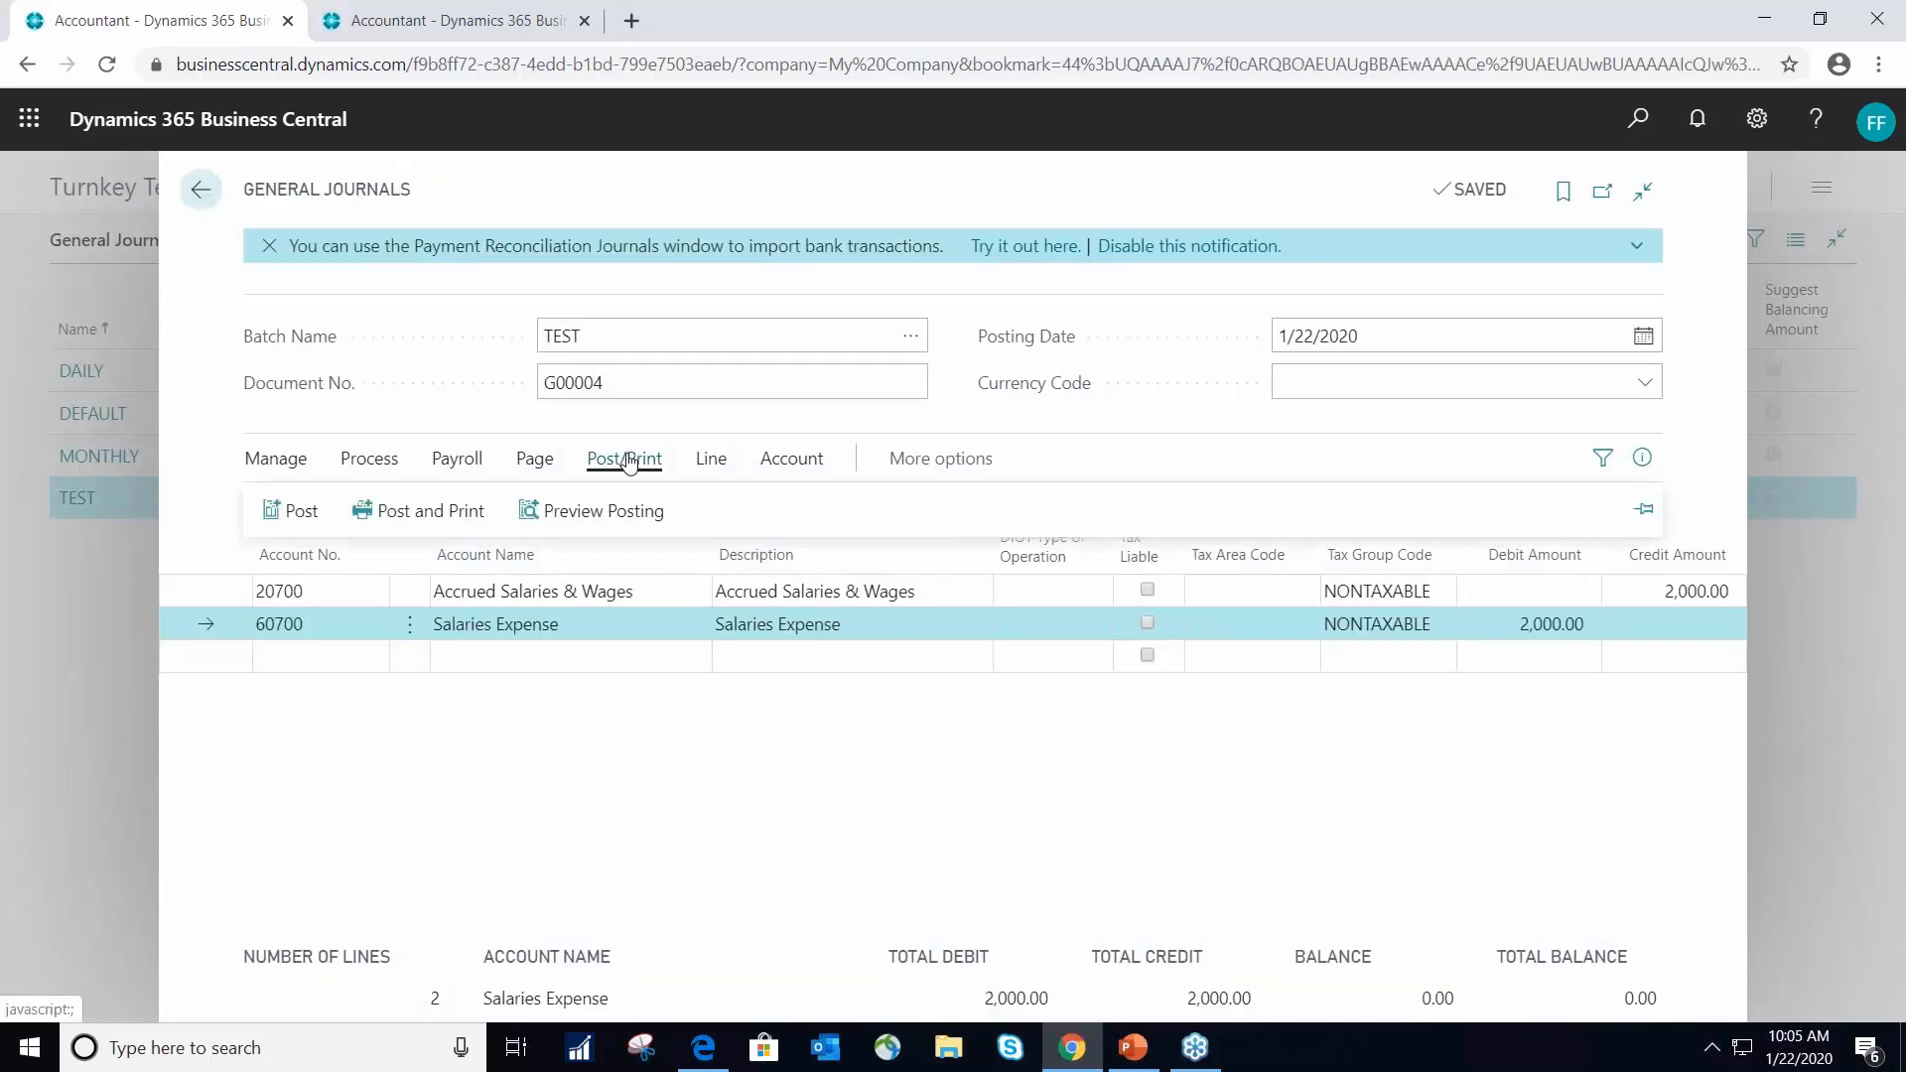
left_click(293, 518)
left_click(1072, 638)
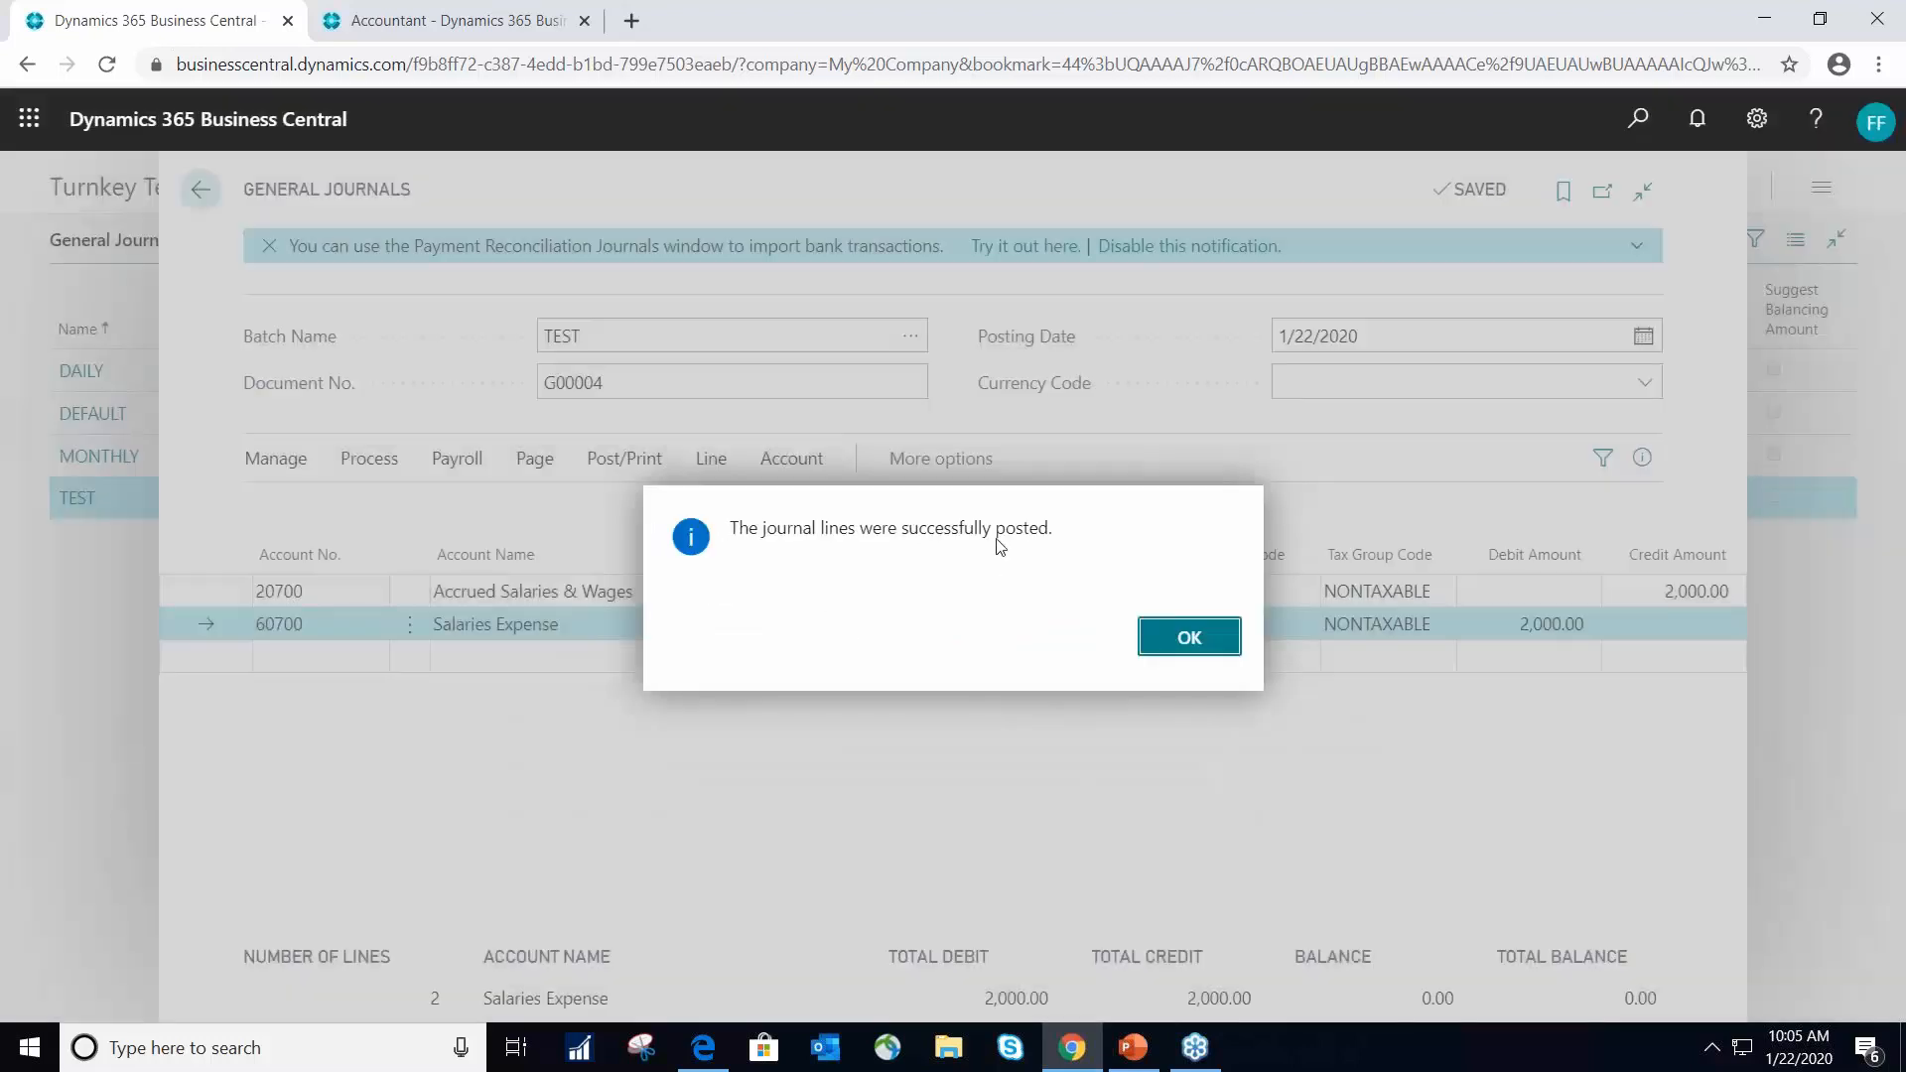
left_click(1189, 638)
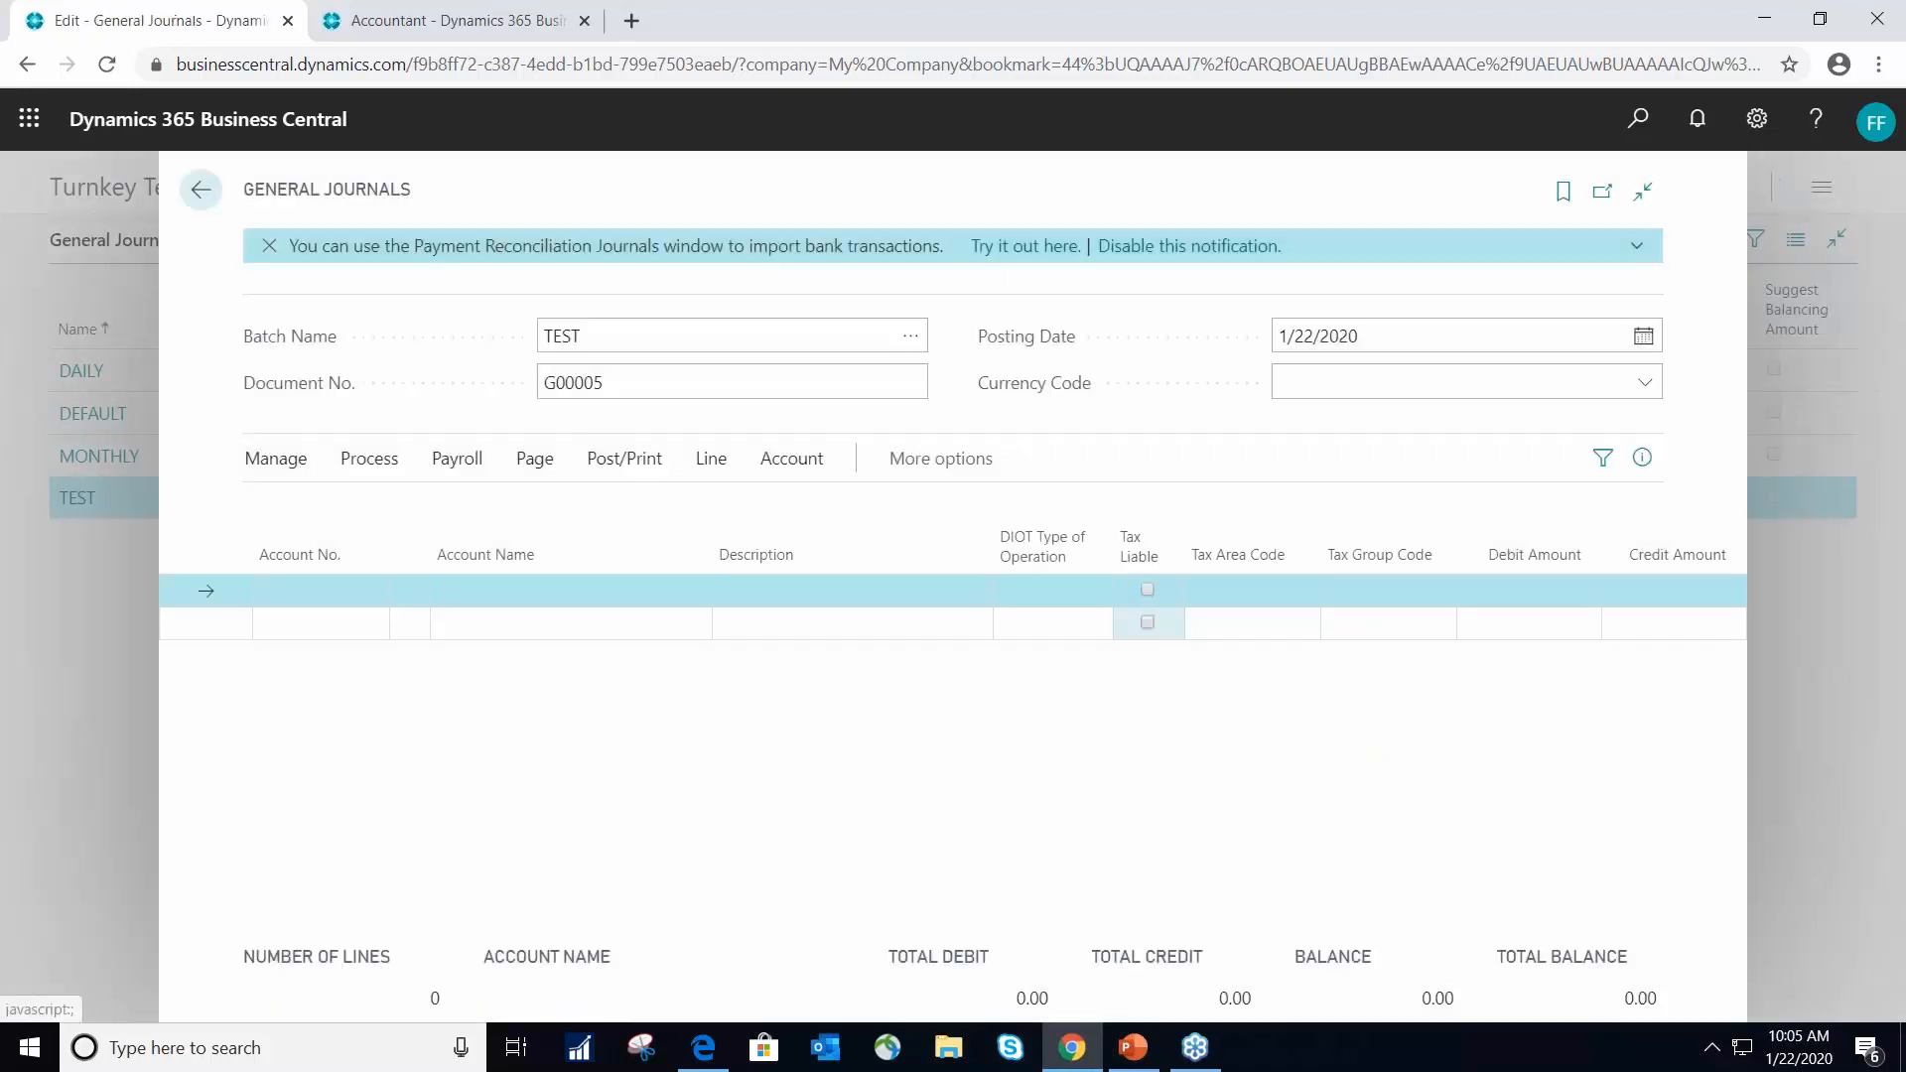
left_click(203, 190)
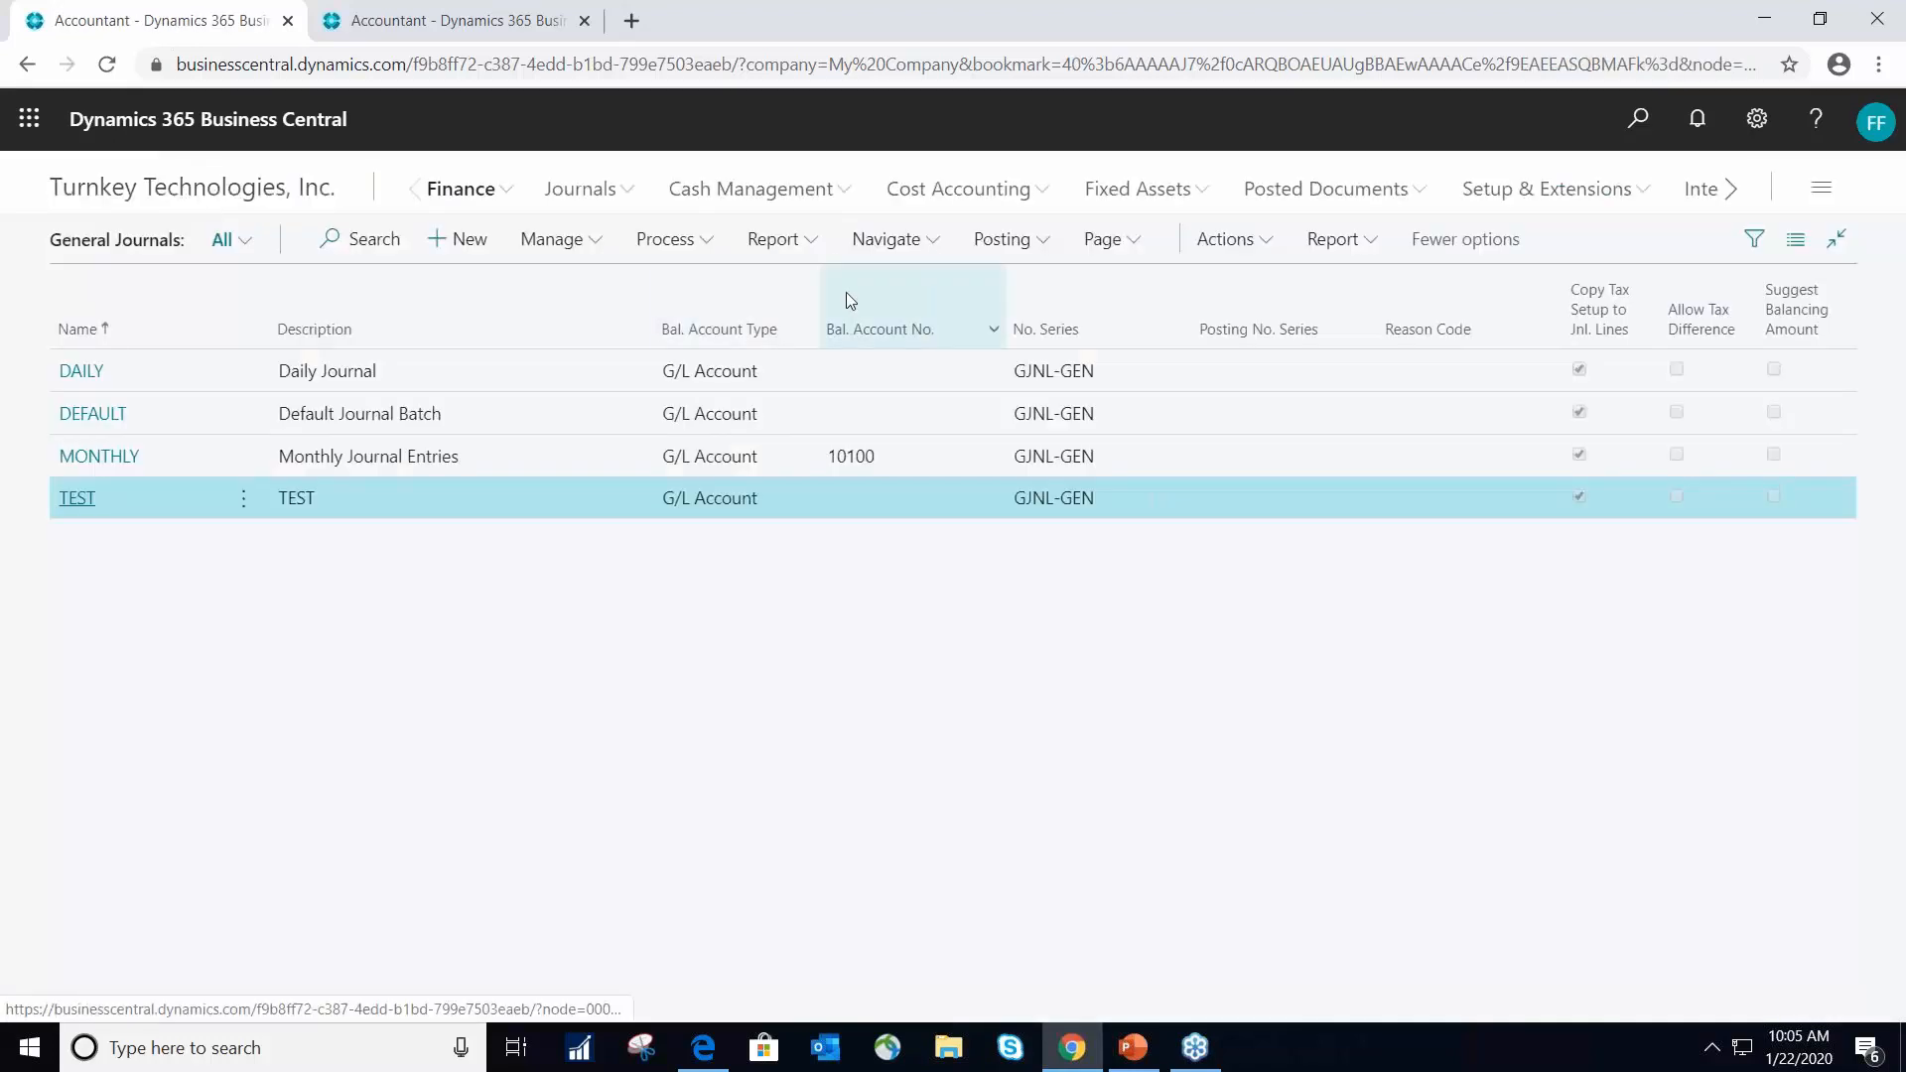
- Search for "g/l re", open the G/L Register and look through the posted registers
left_click(1640, 120)
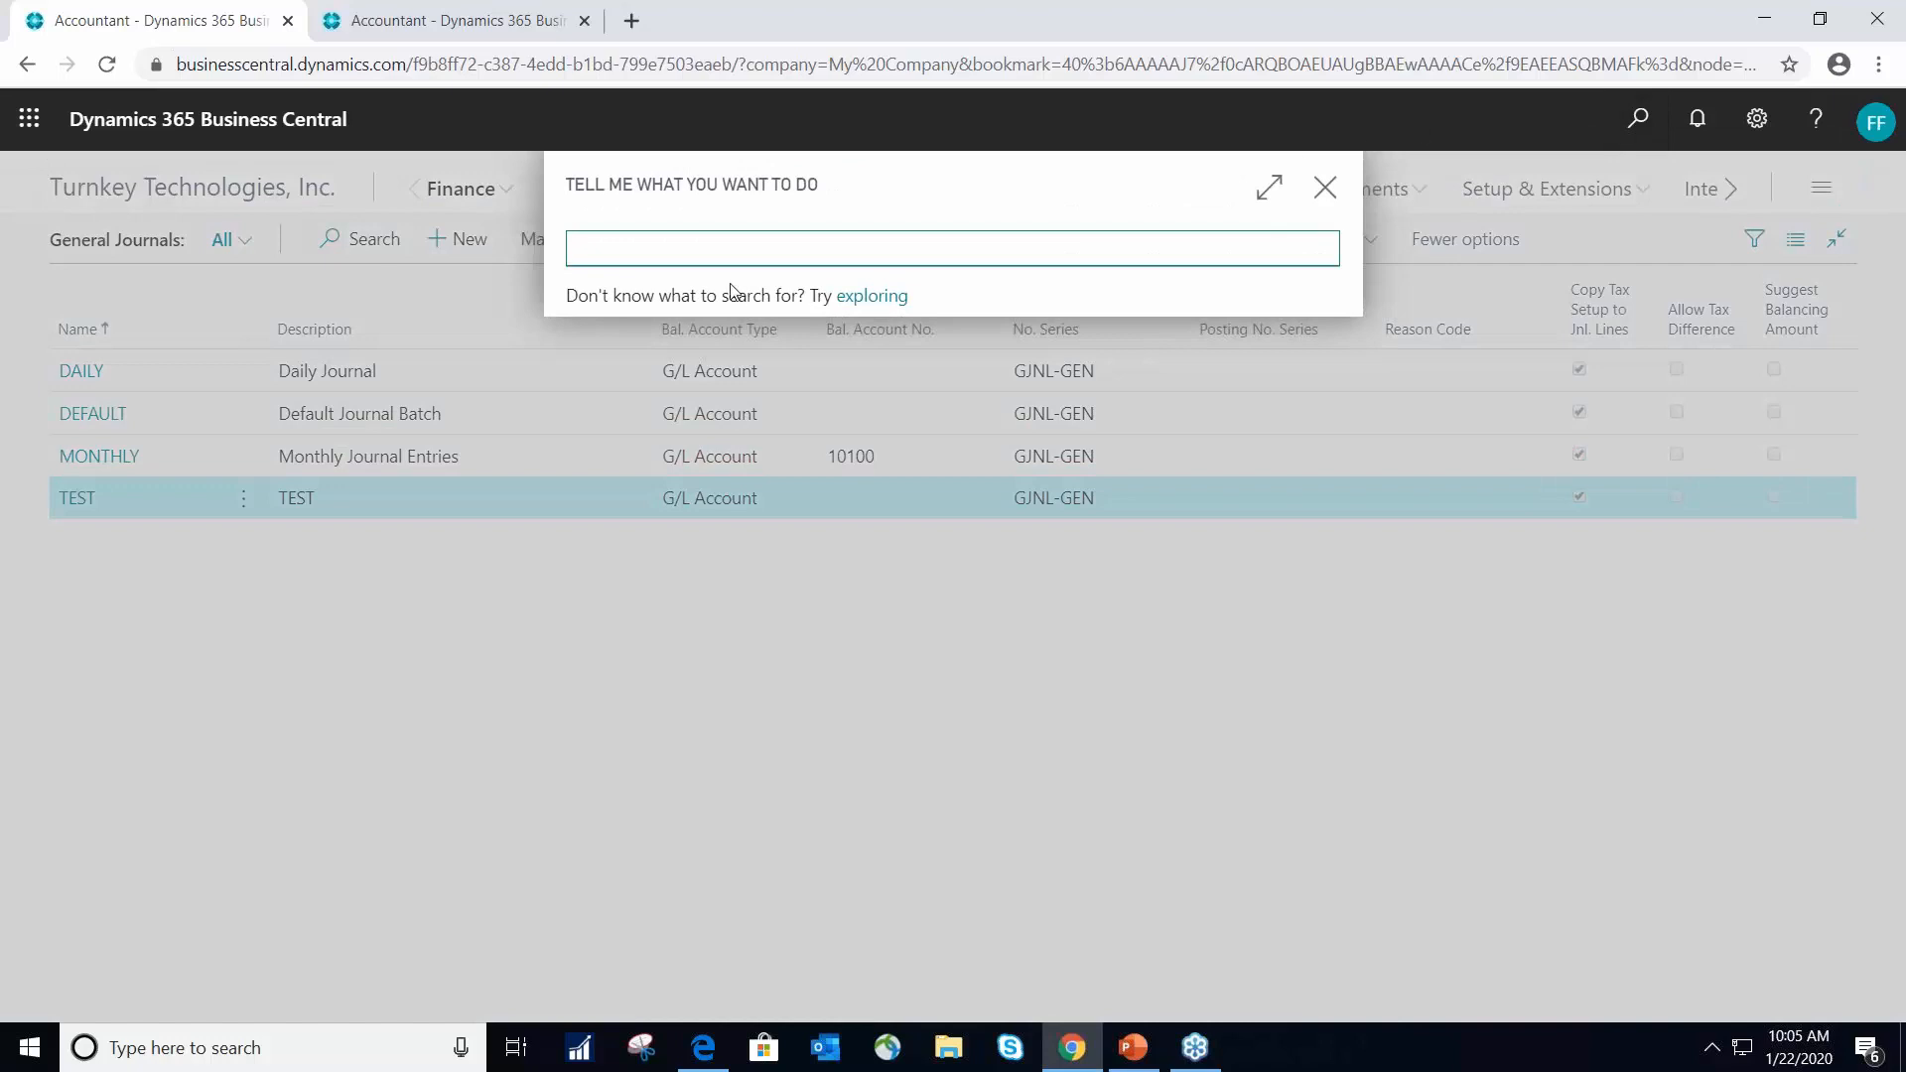
type("g/l")
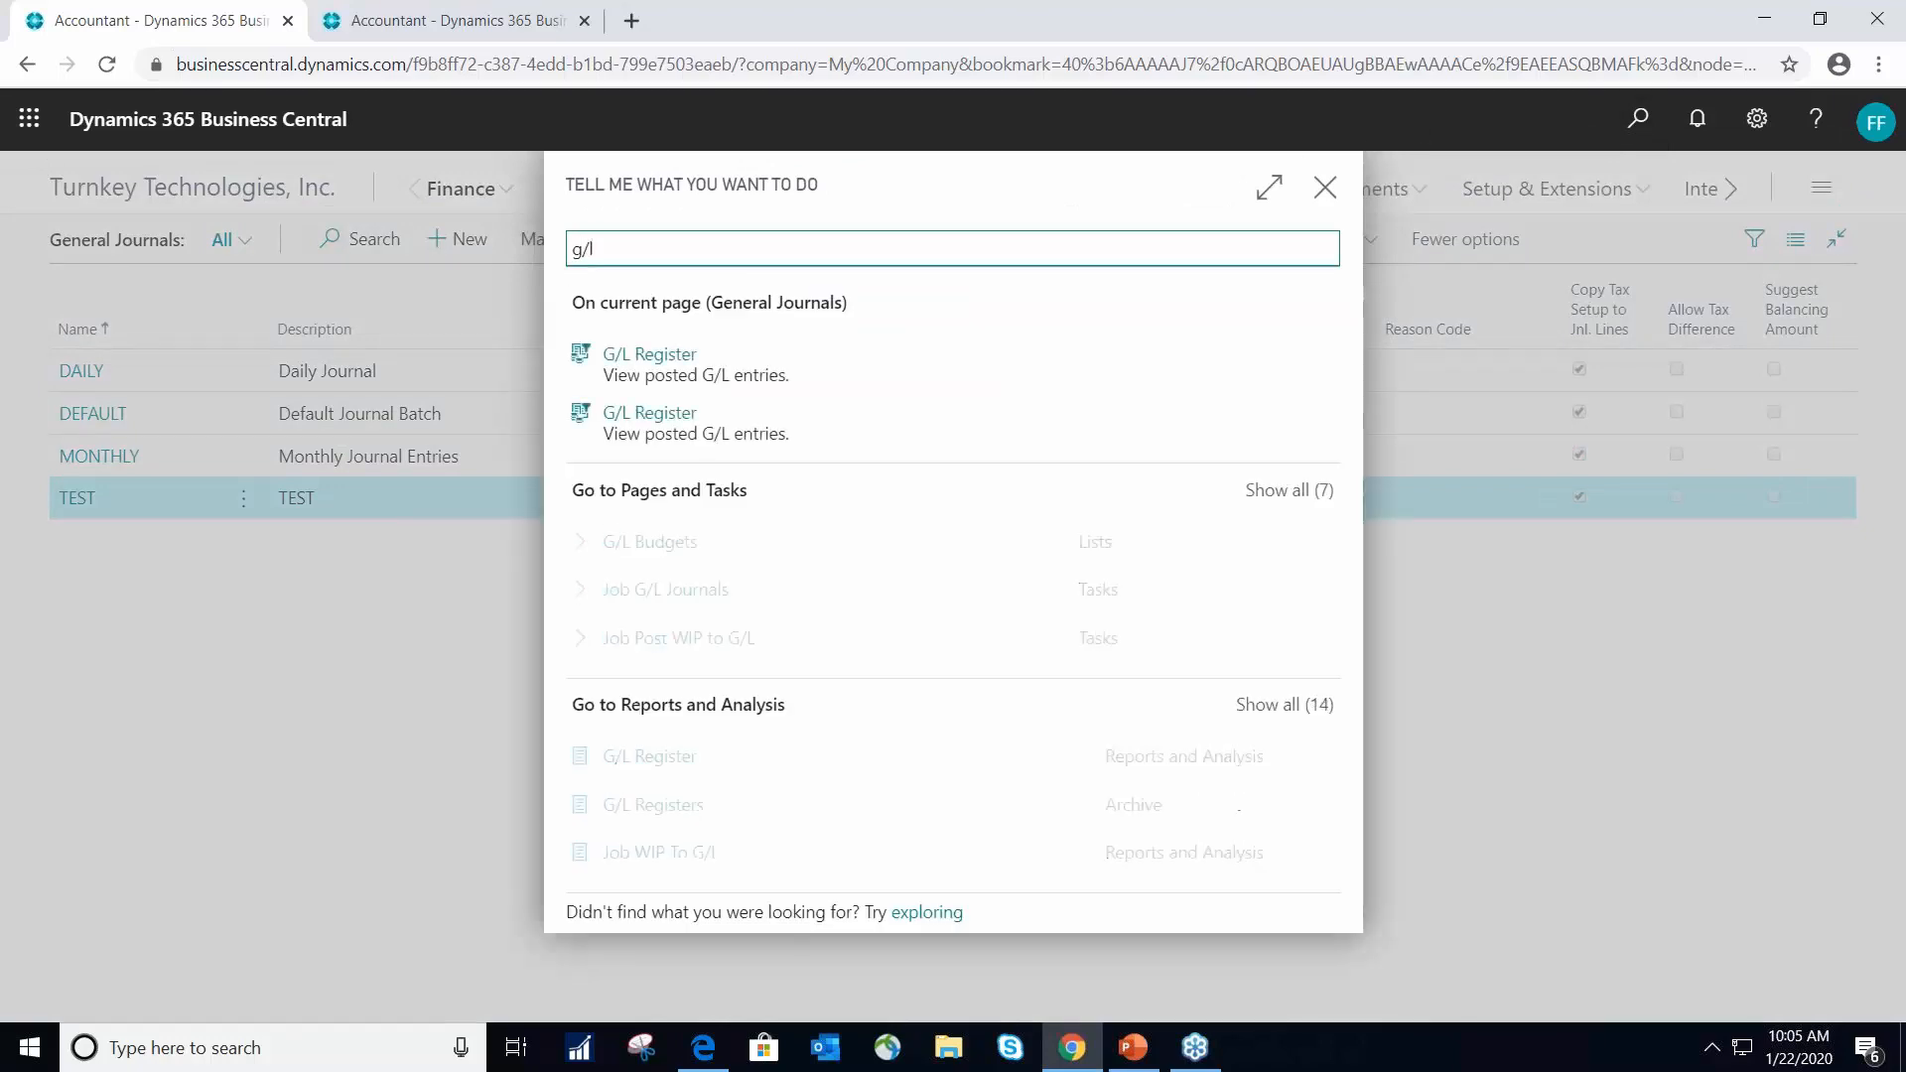
type(" re")
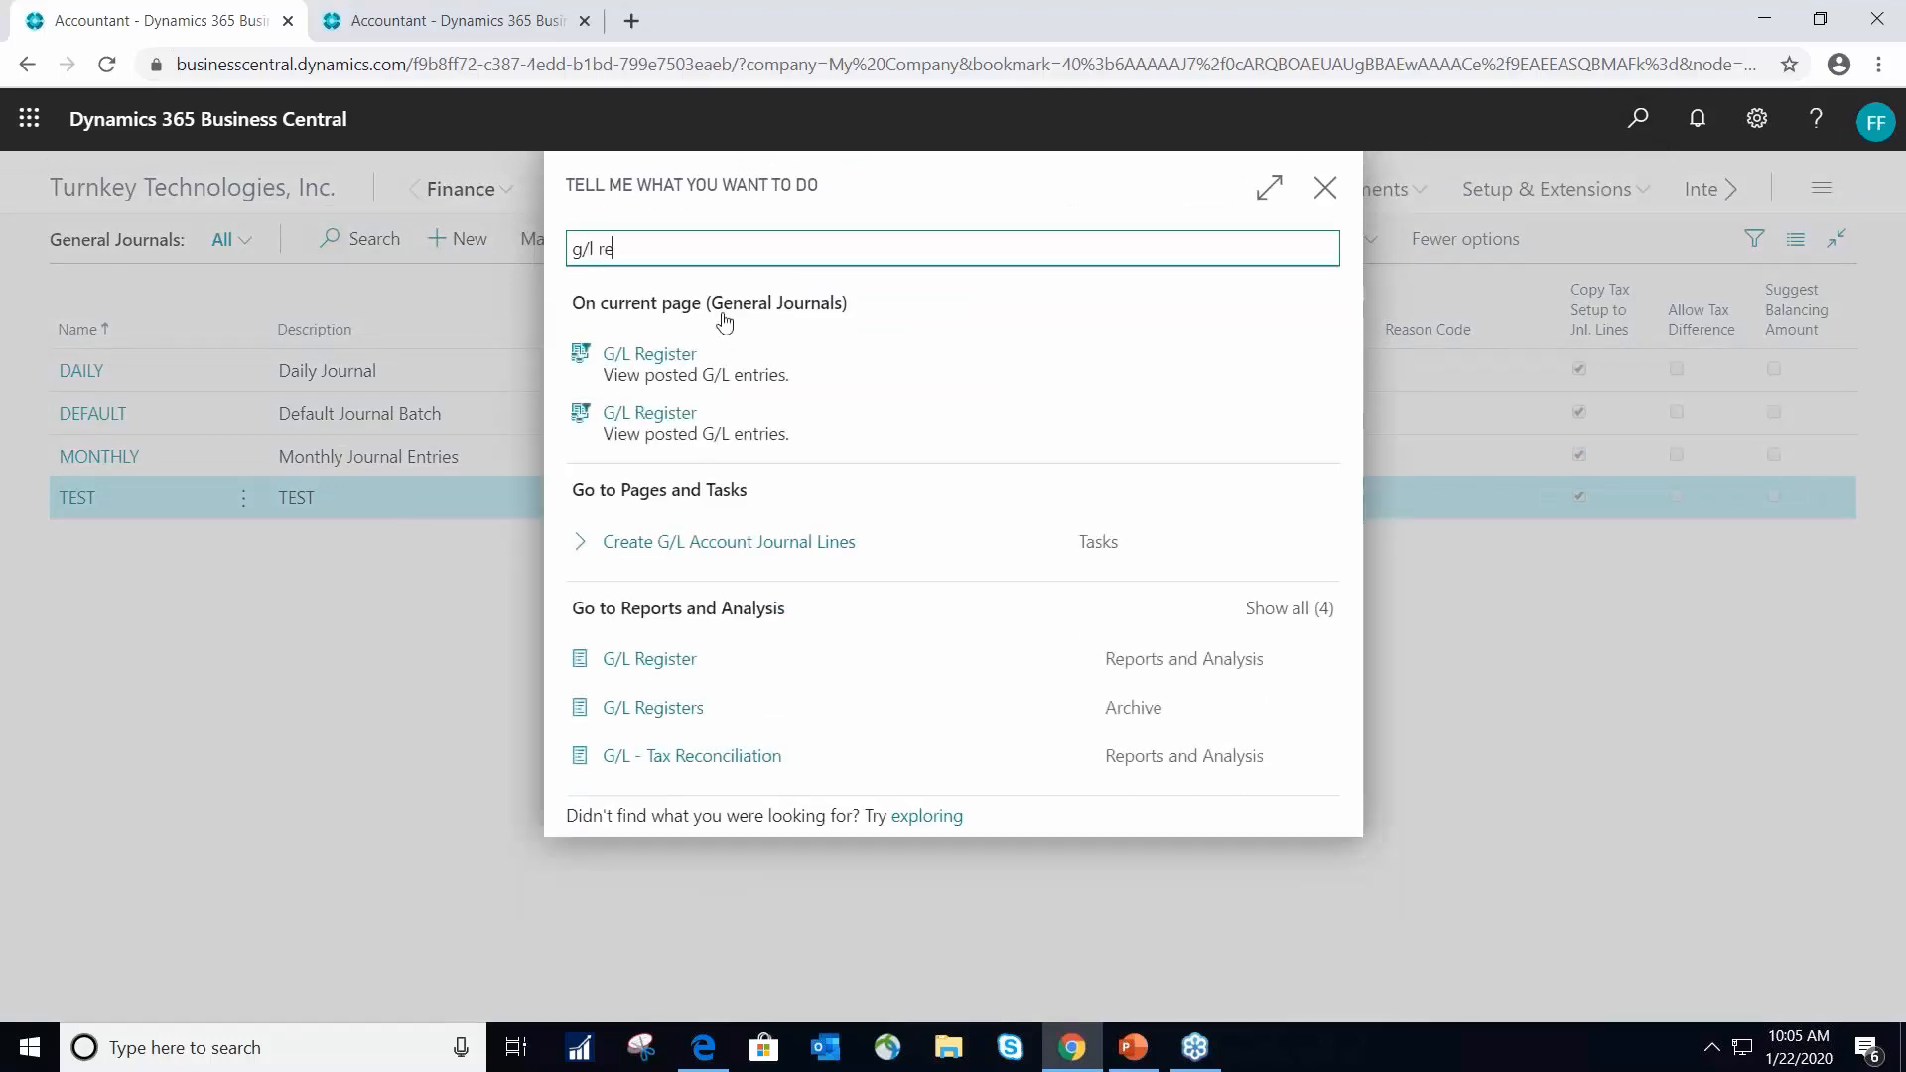
left_click(704, 373)
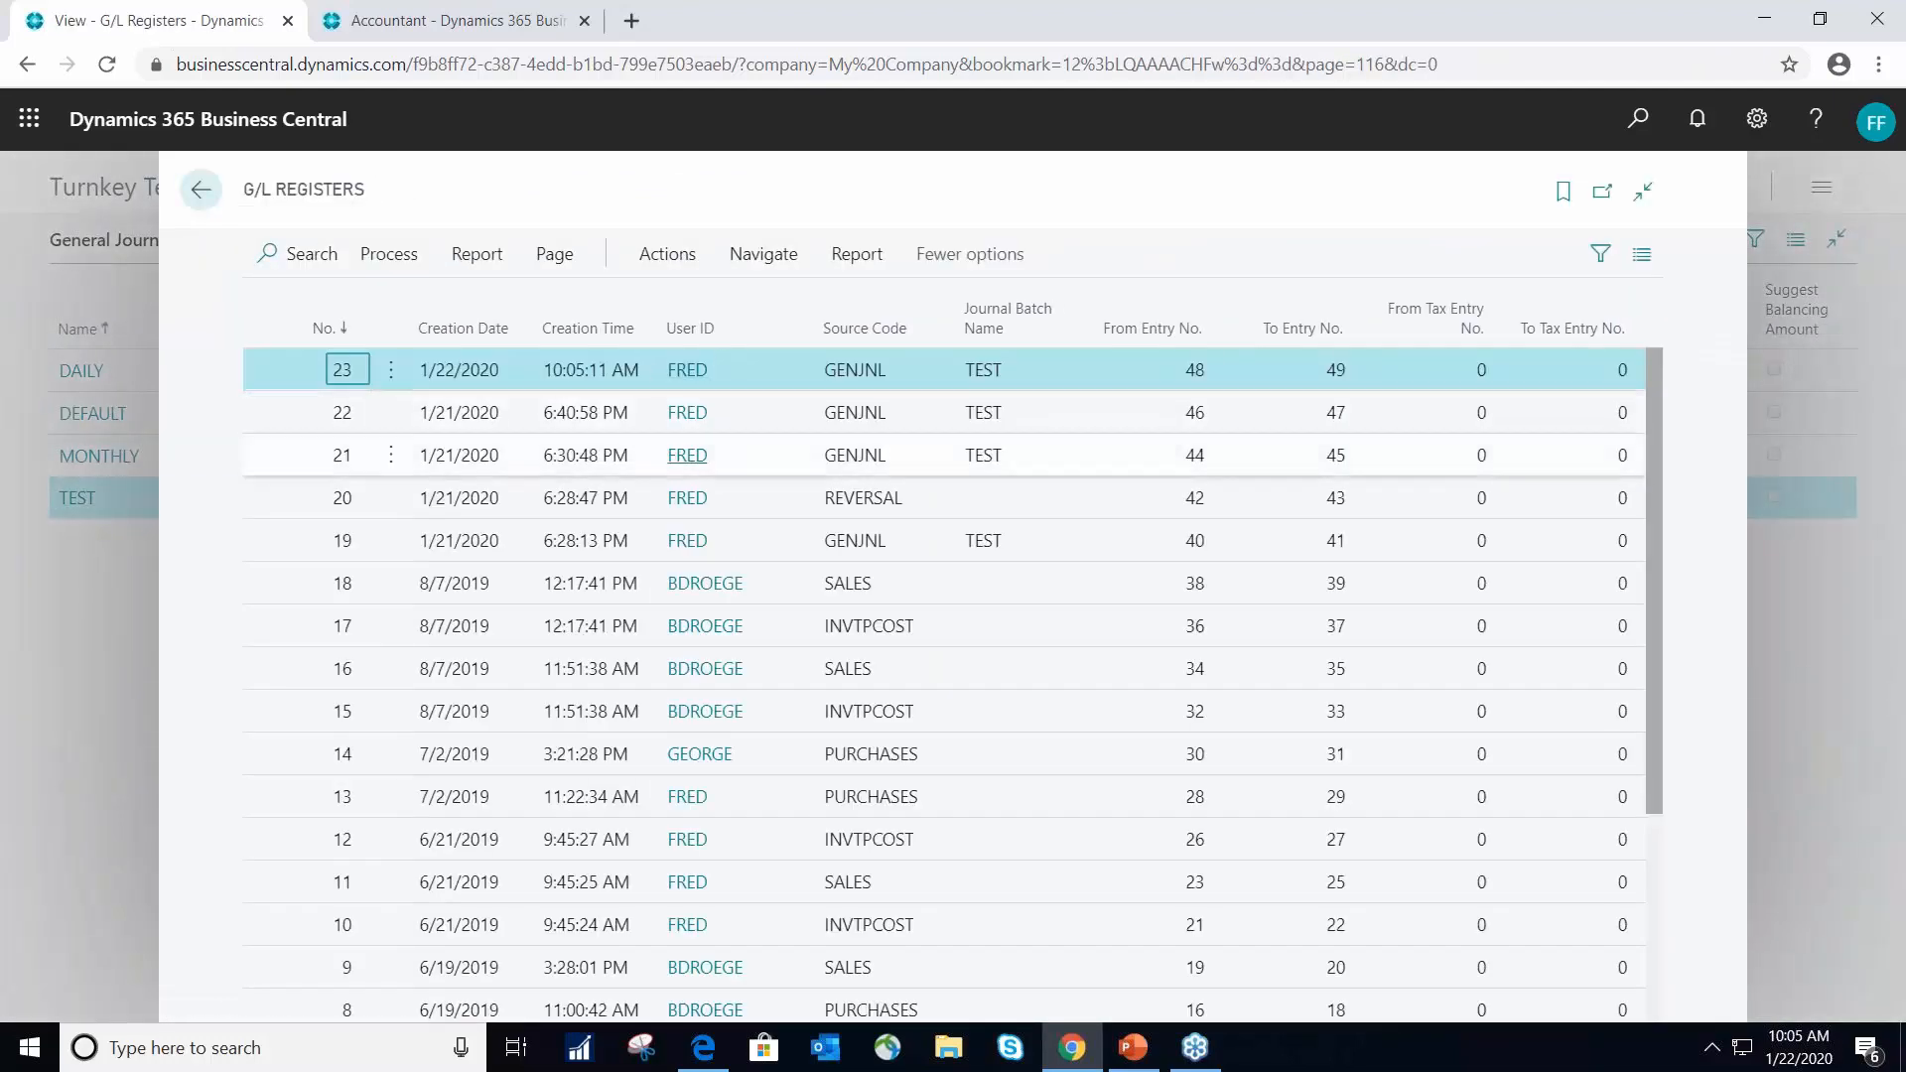
scroll(809, 563, "down", 3)
scroll(799, 574, "up", 3)
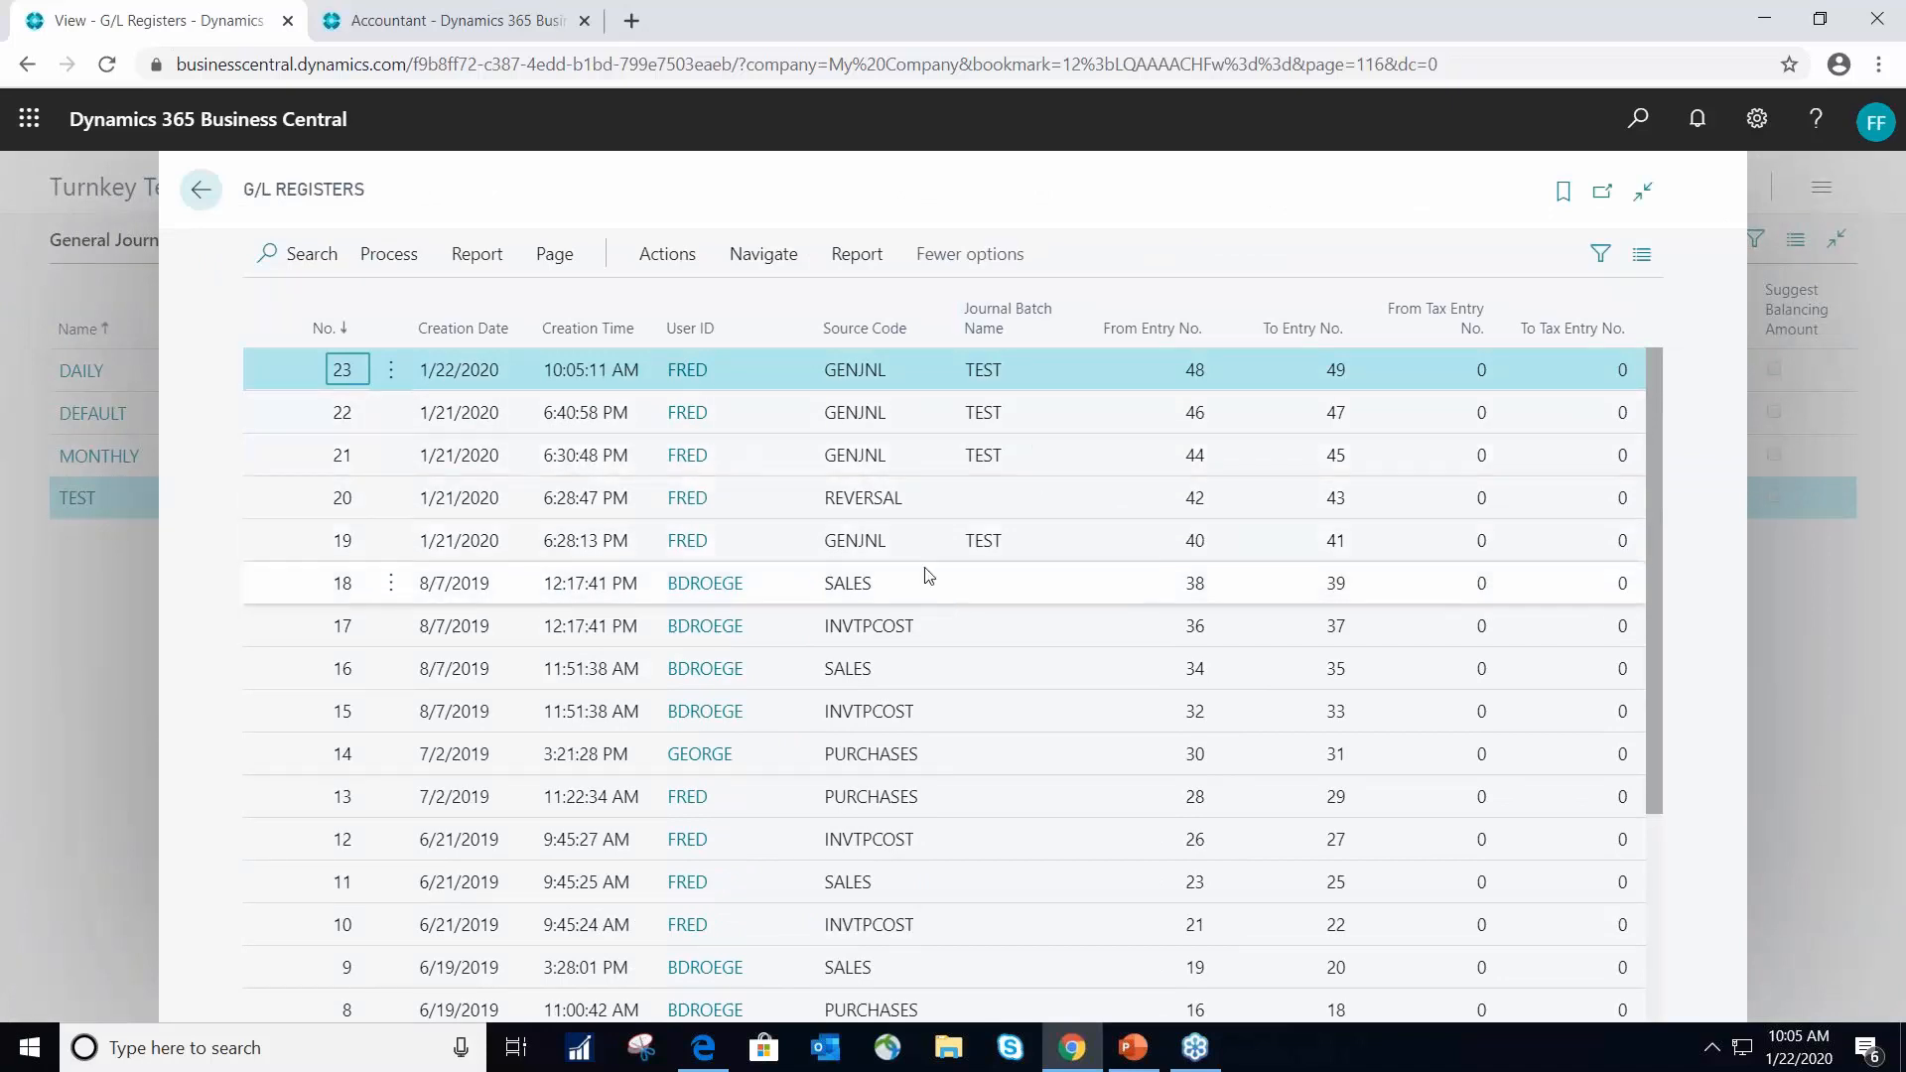
scroll(903, 566, "down", 4)
scroll(888, 566, "up", 4)
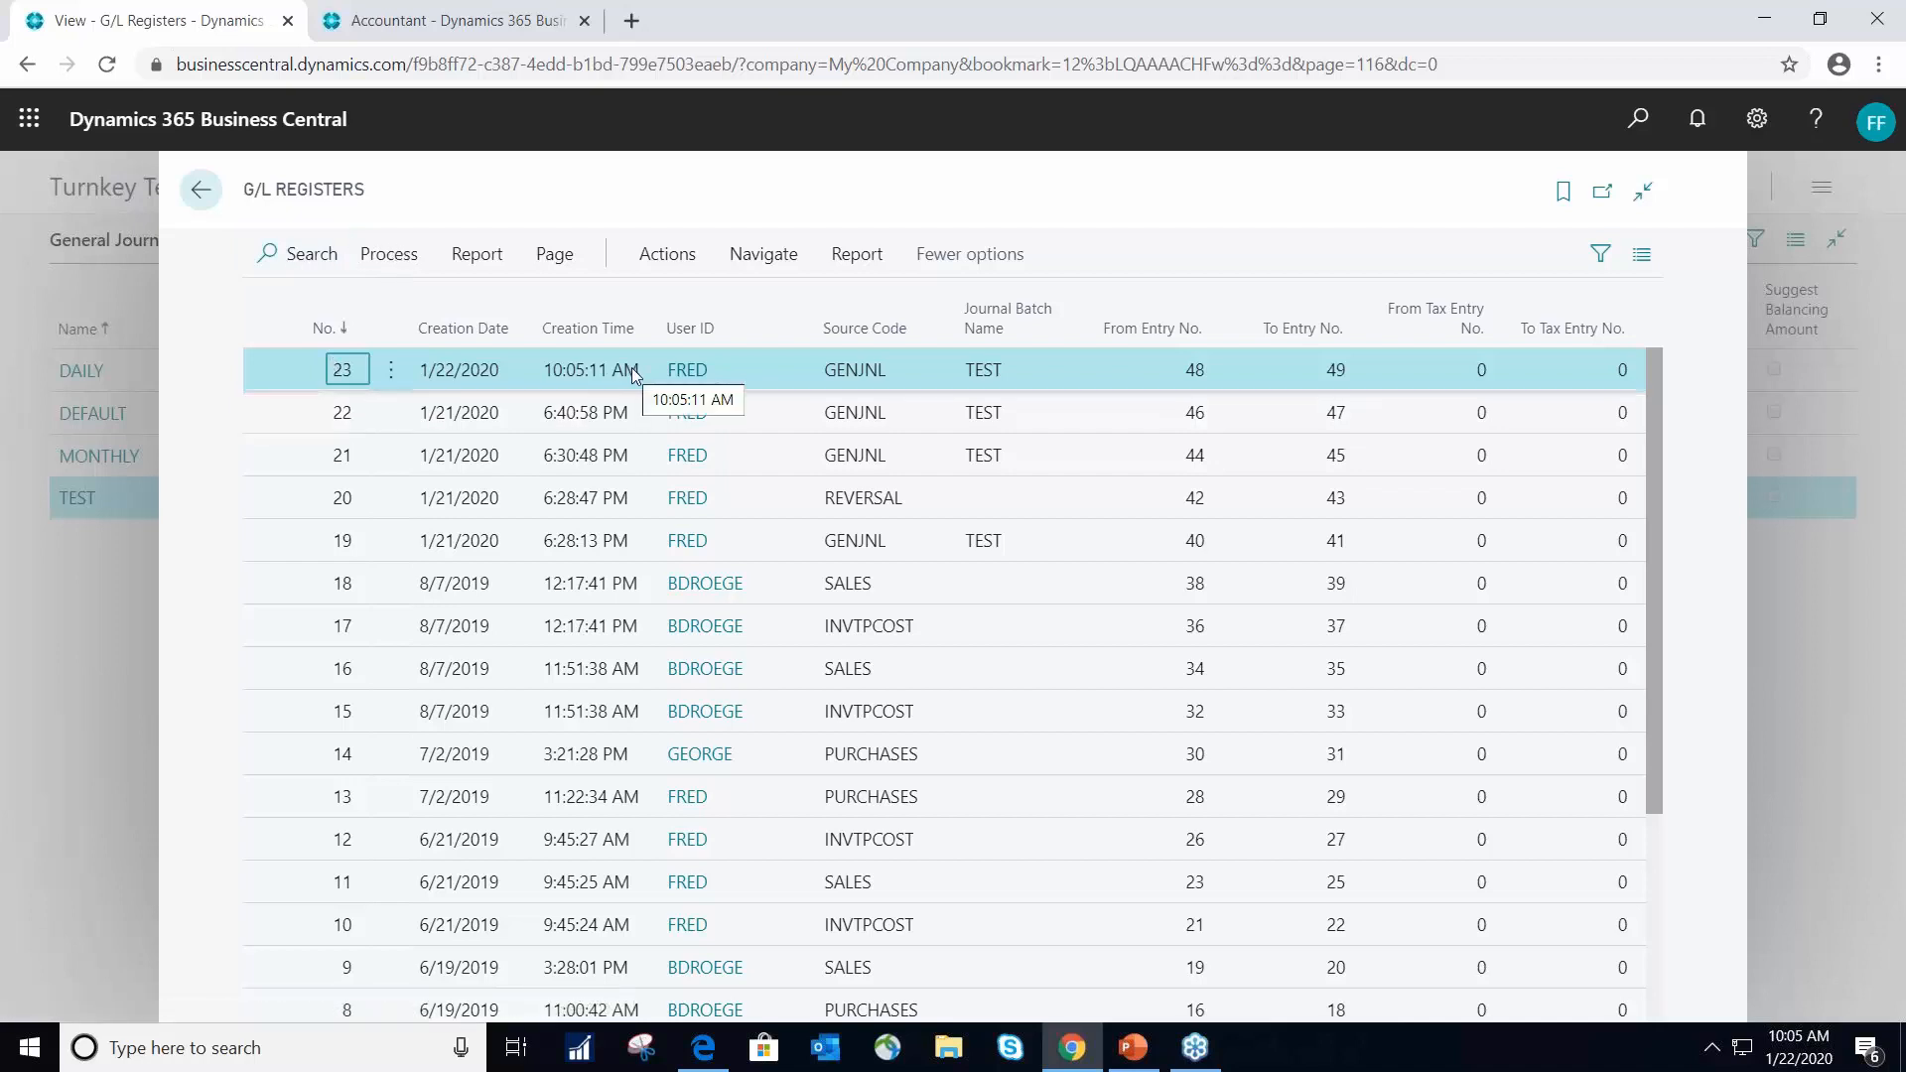
- Reverse the newest register, No. 23 from the TEST batch, and leave the G/L registers list
left_click(403, 266)
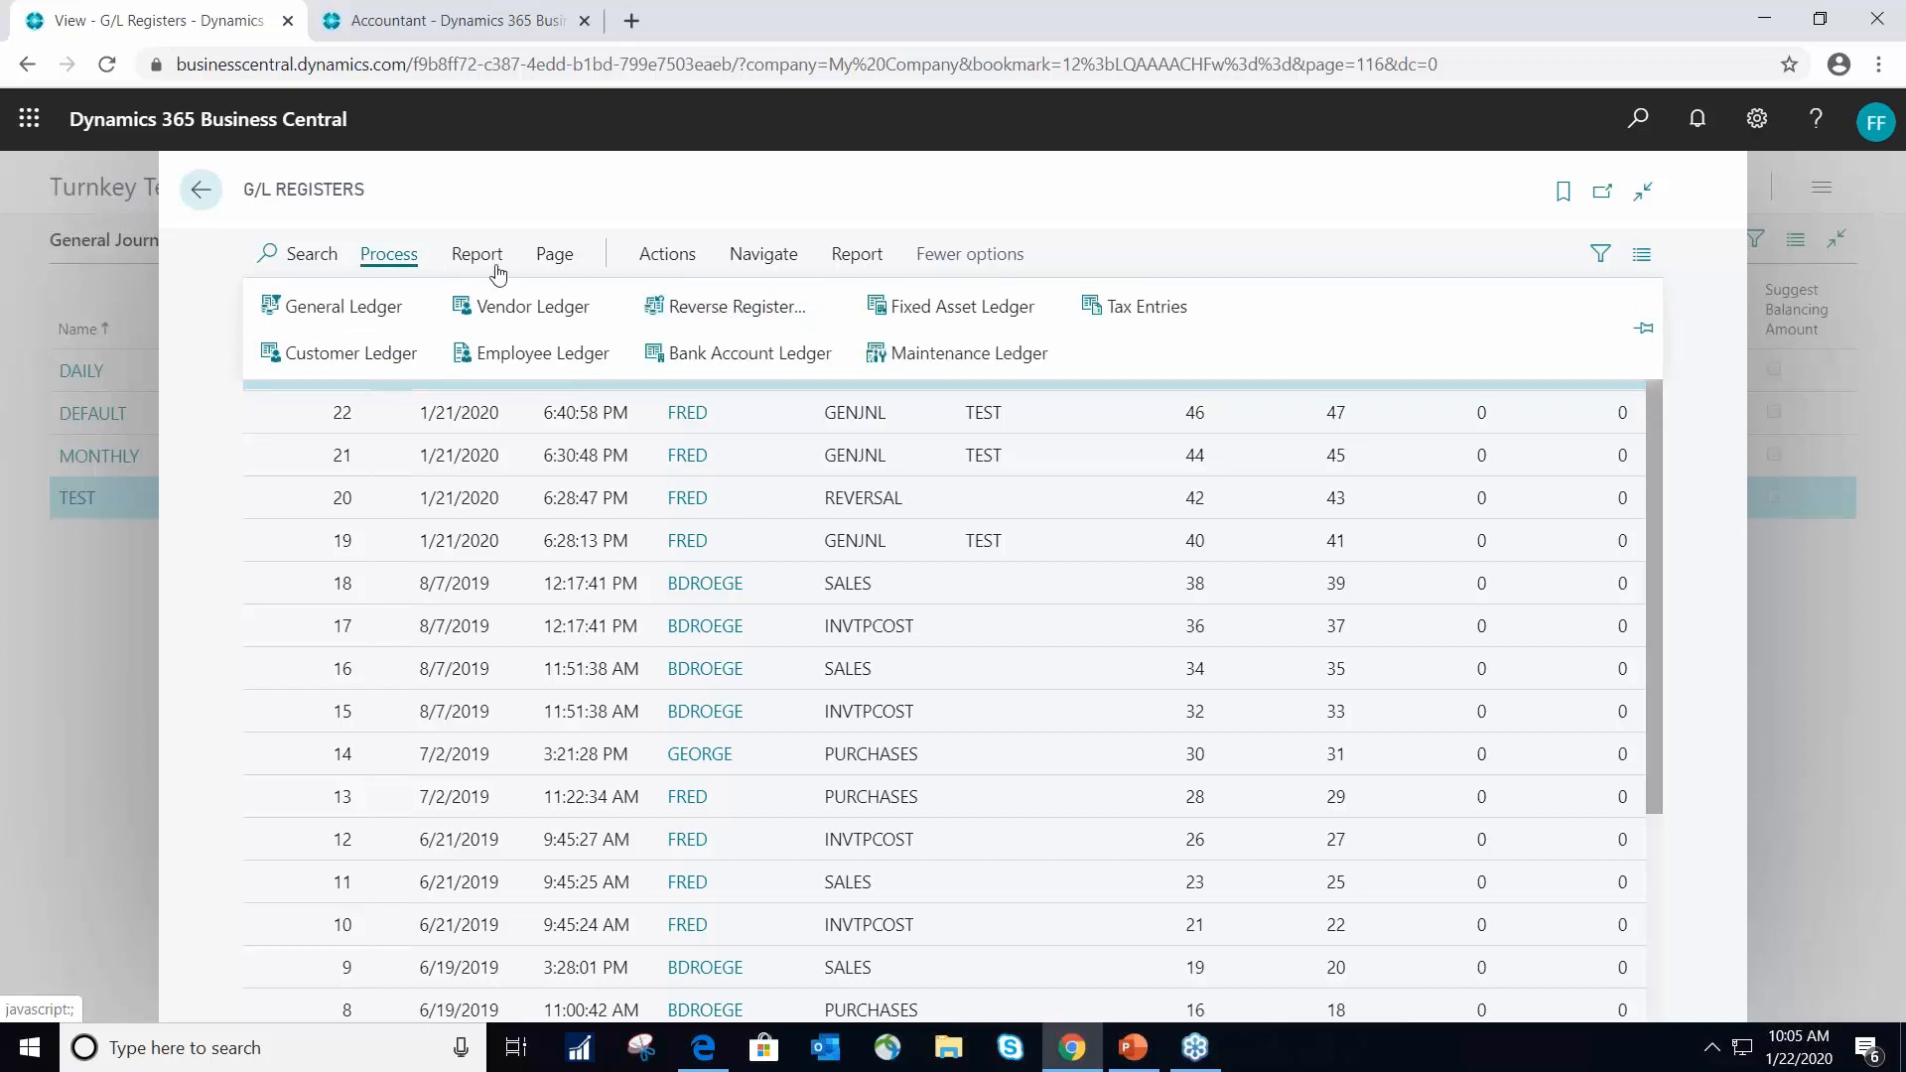
left_click(756, 313)
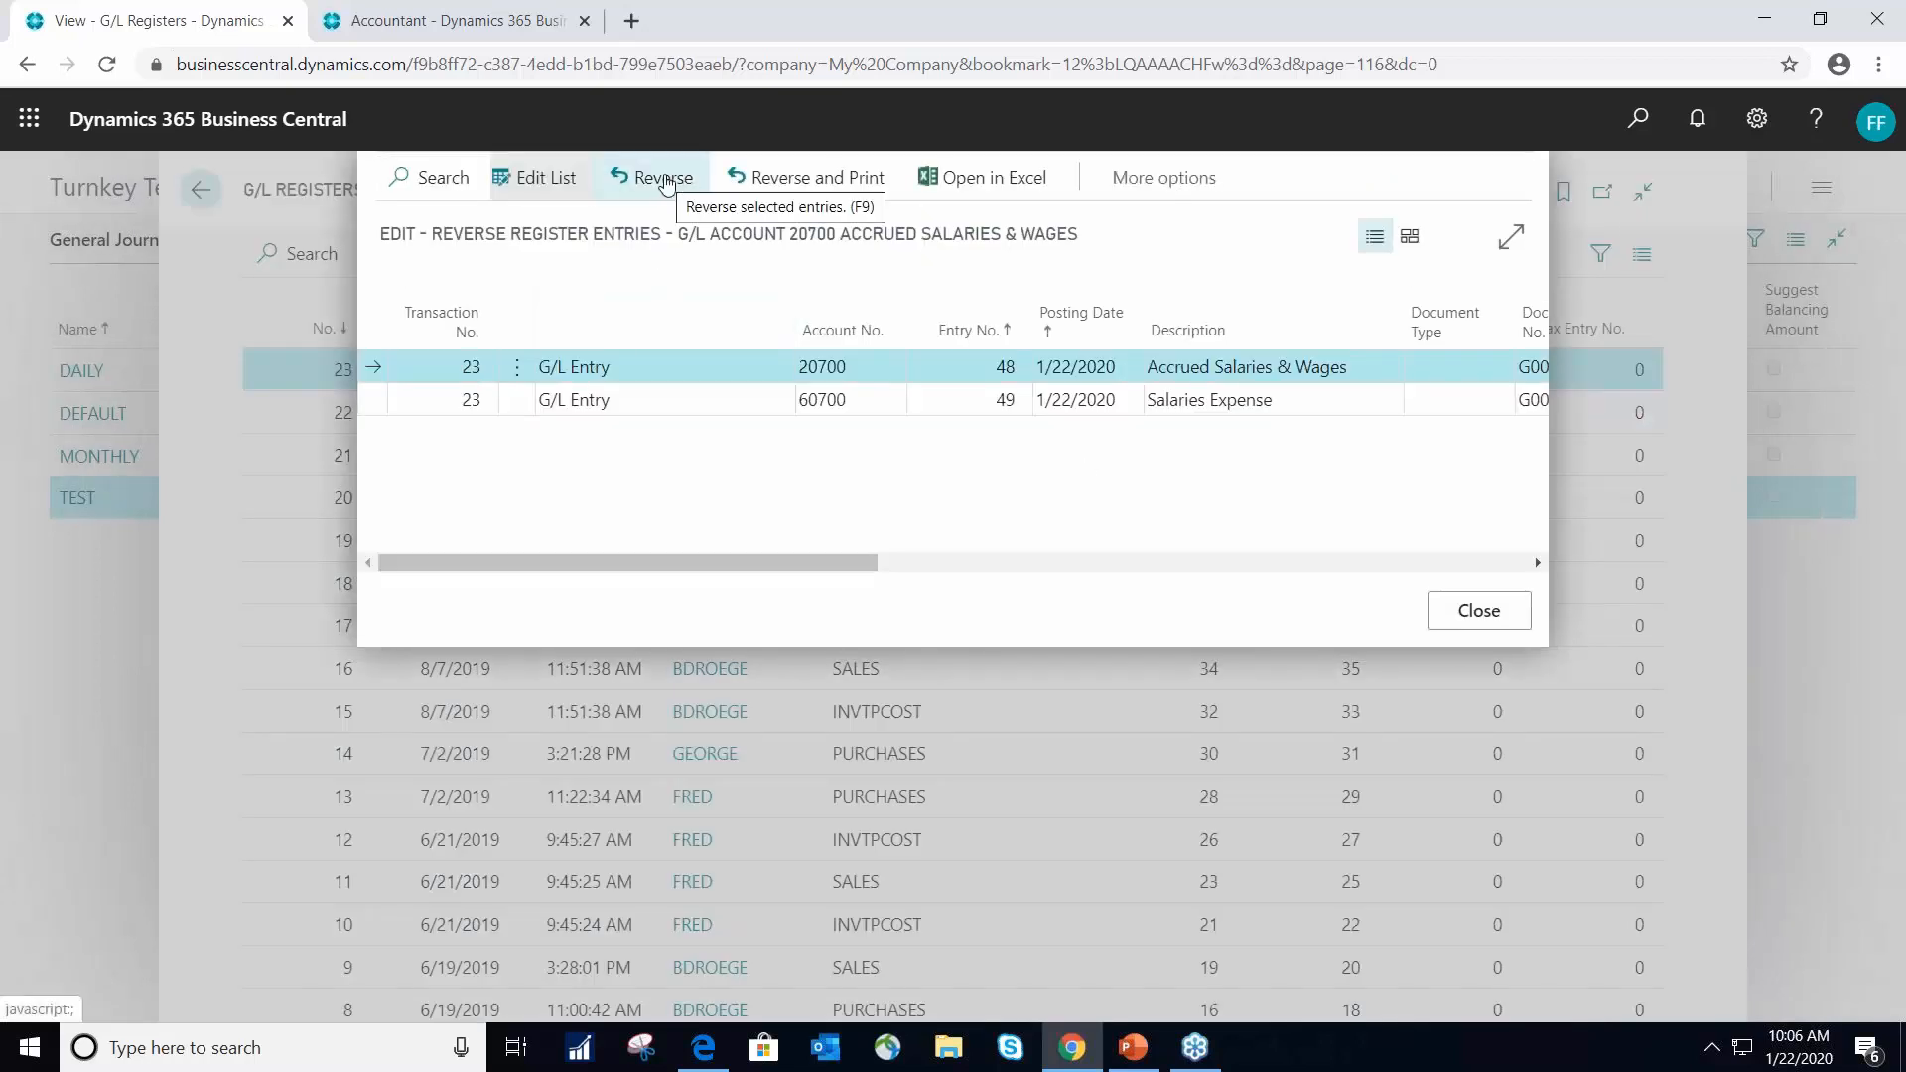
left_click(670, 182)
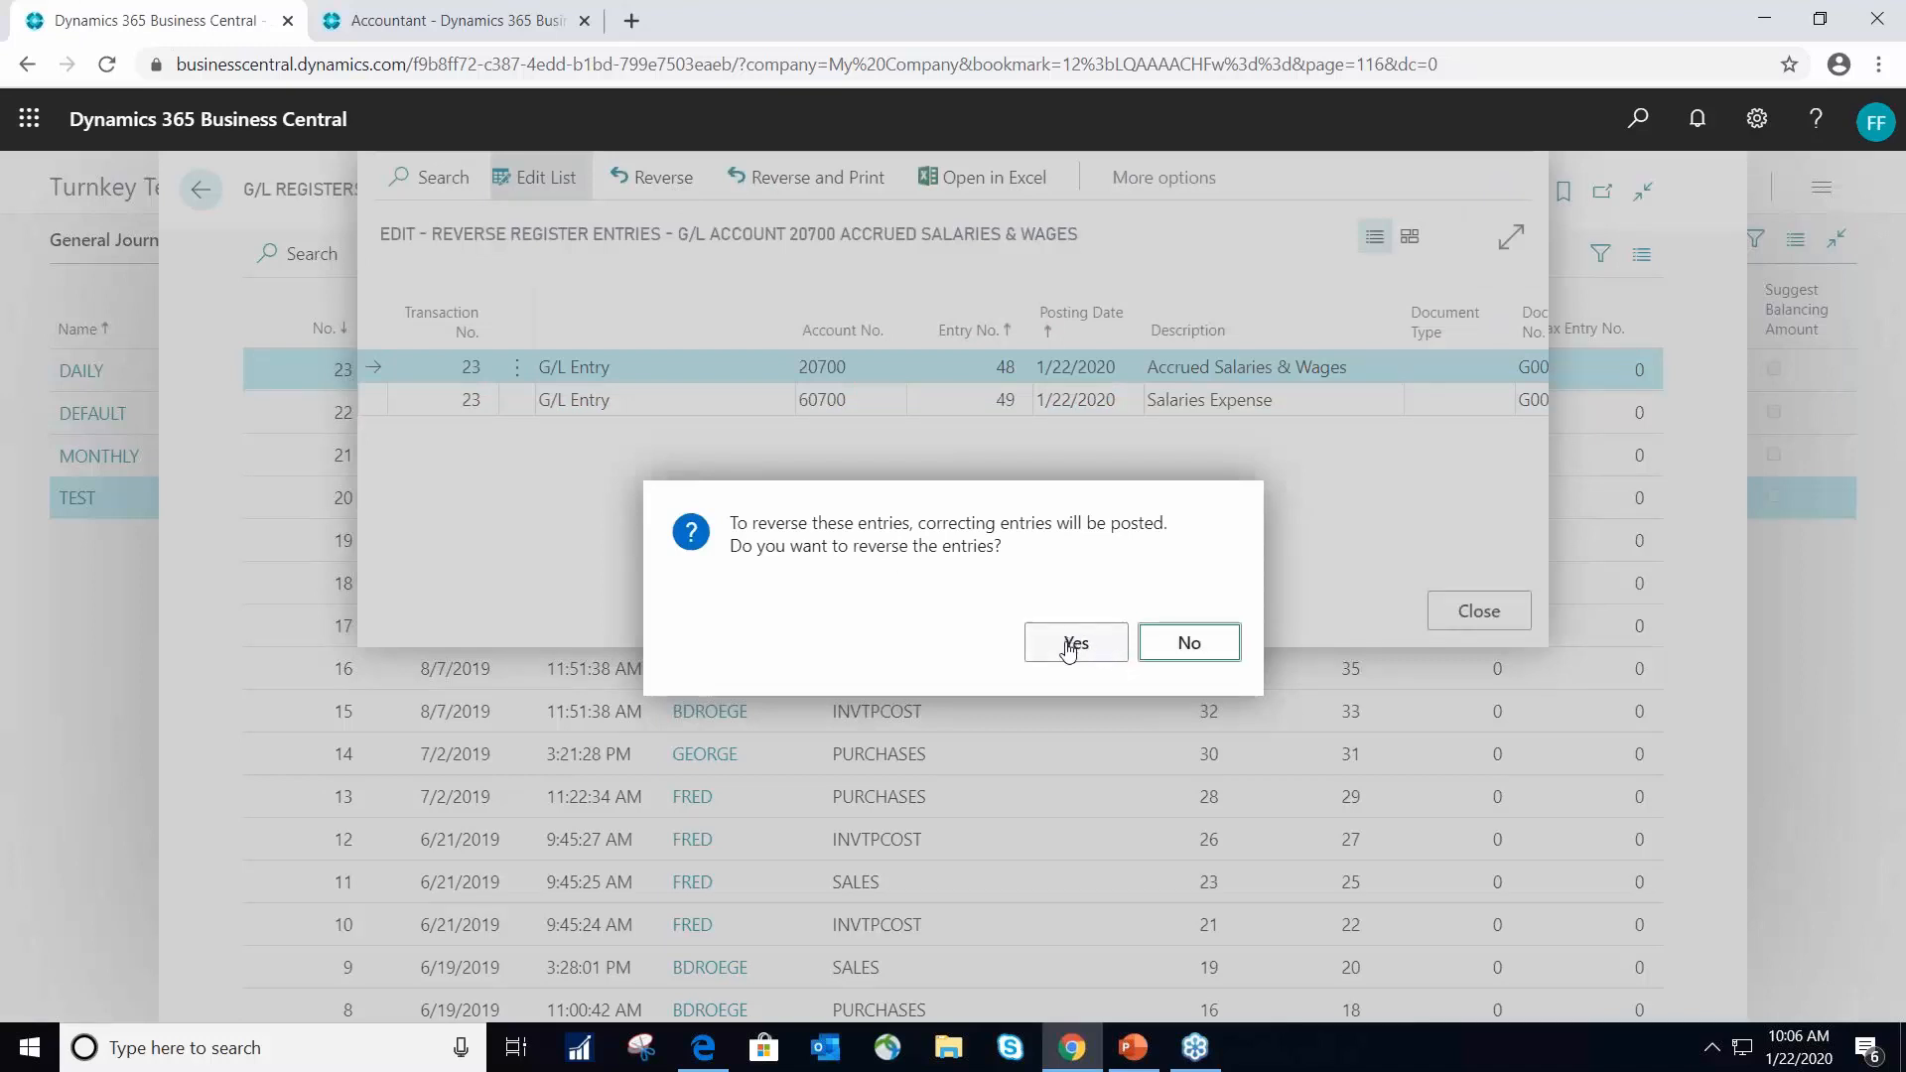
left_click(1068, 651)
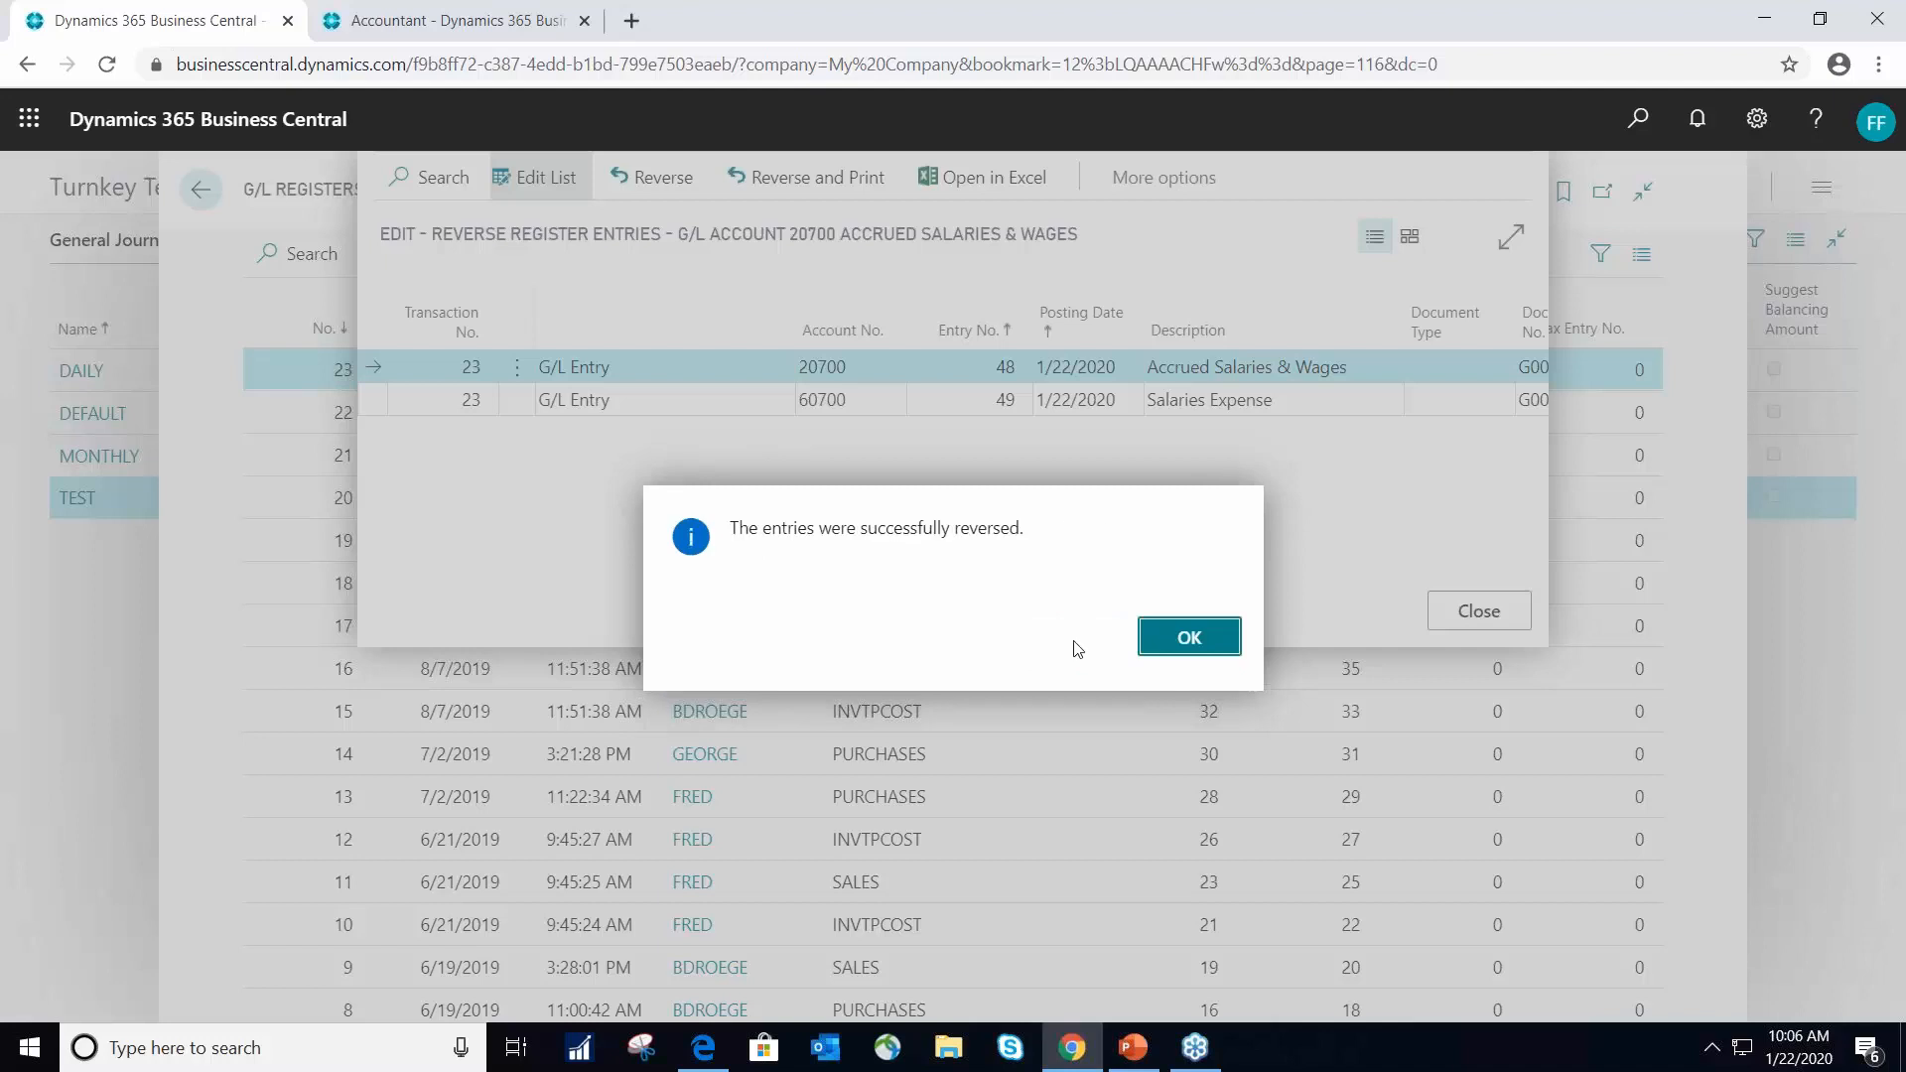
left_click(1184, 643)
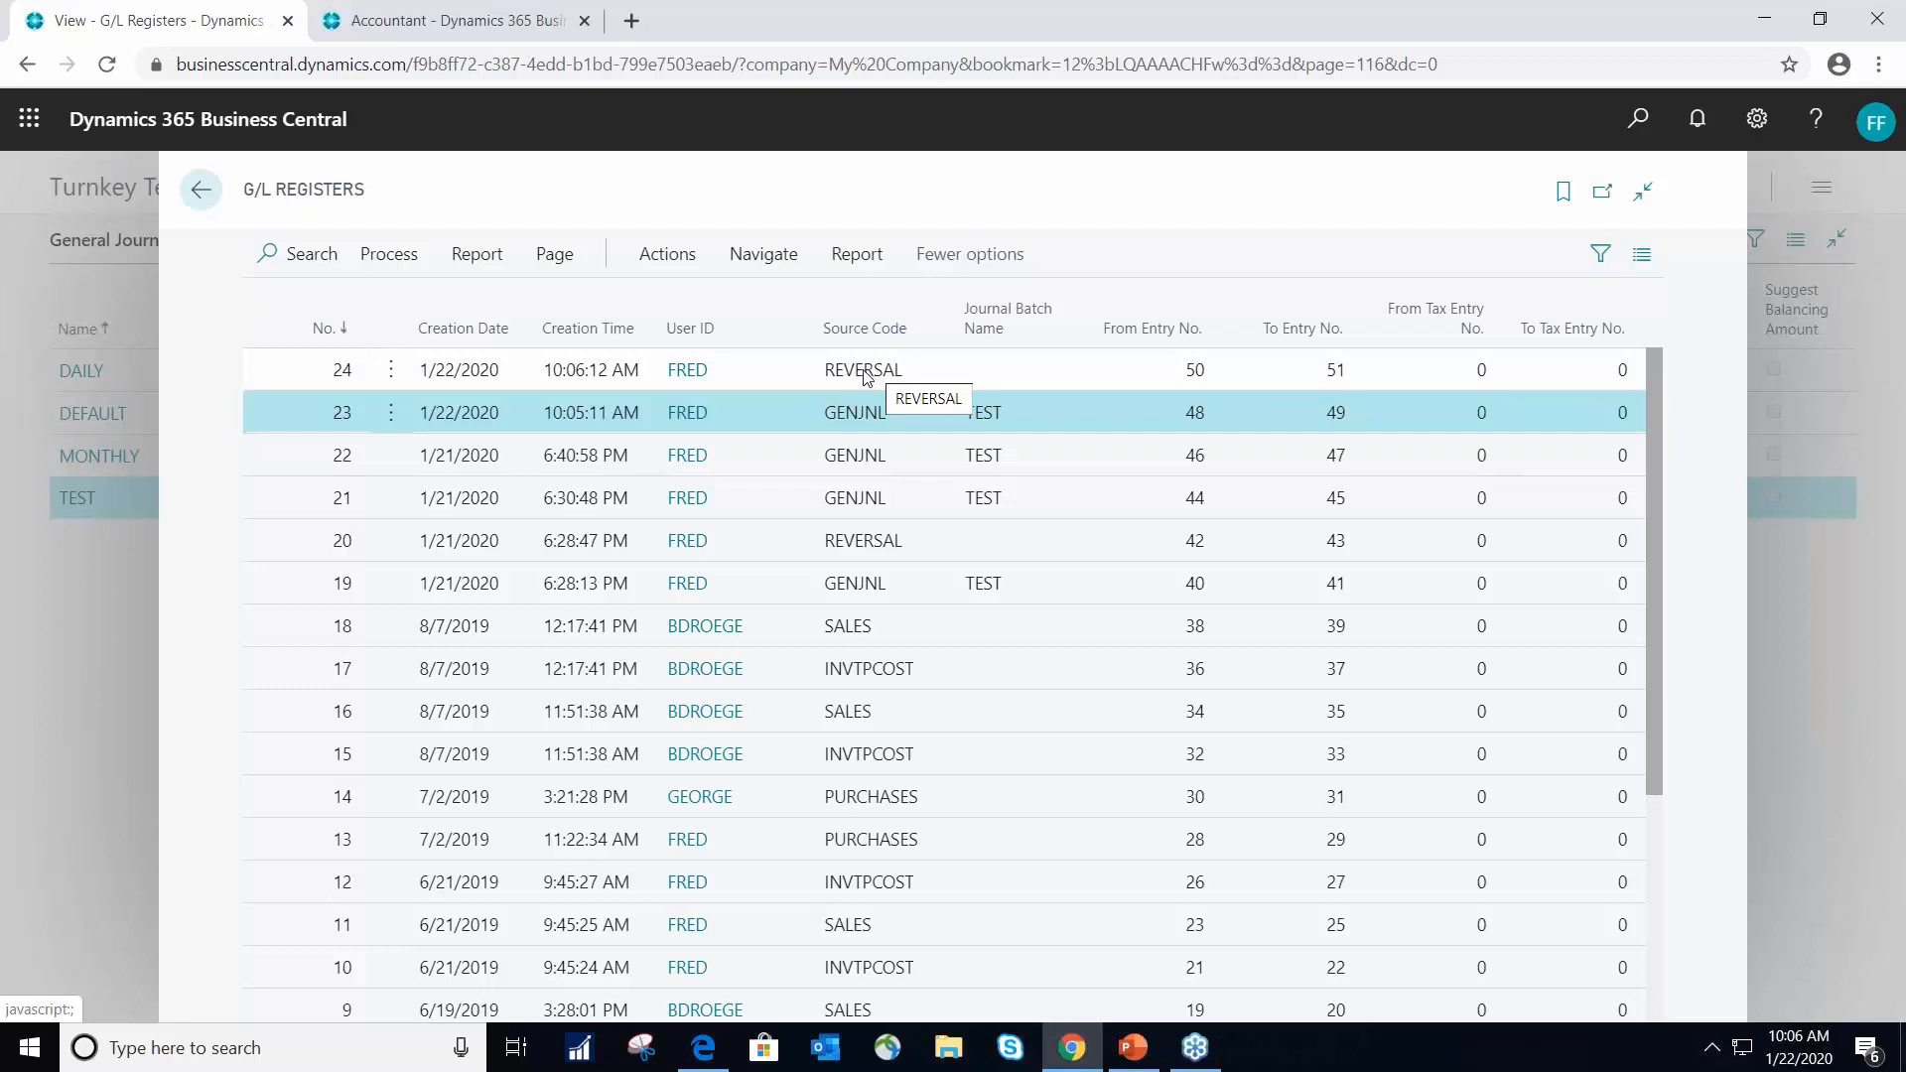
left_click(198, 190)
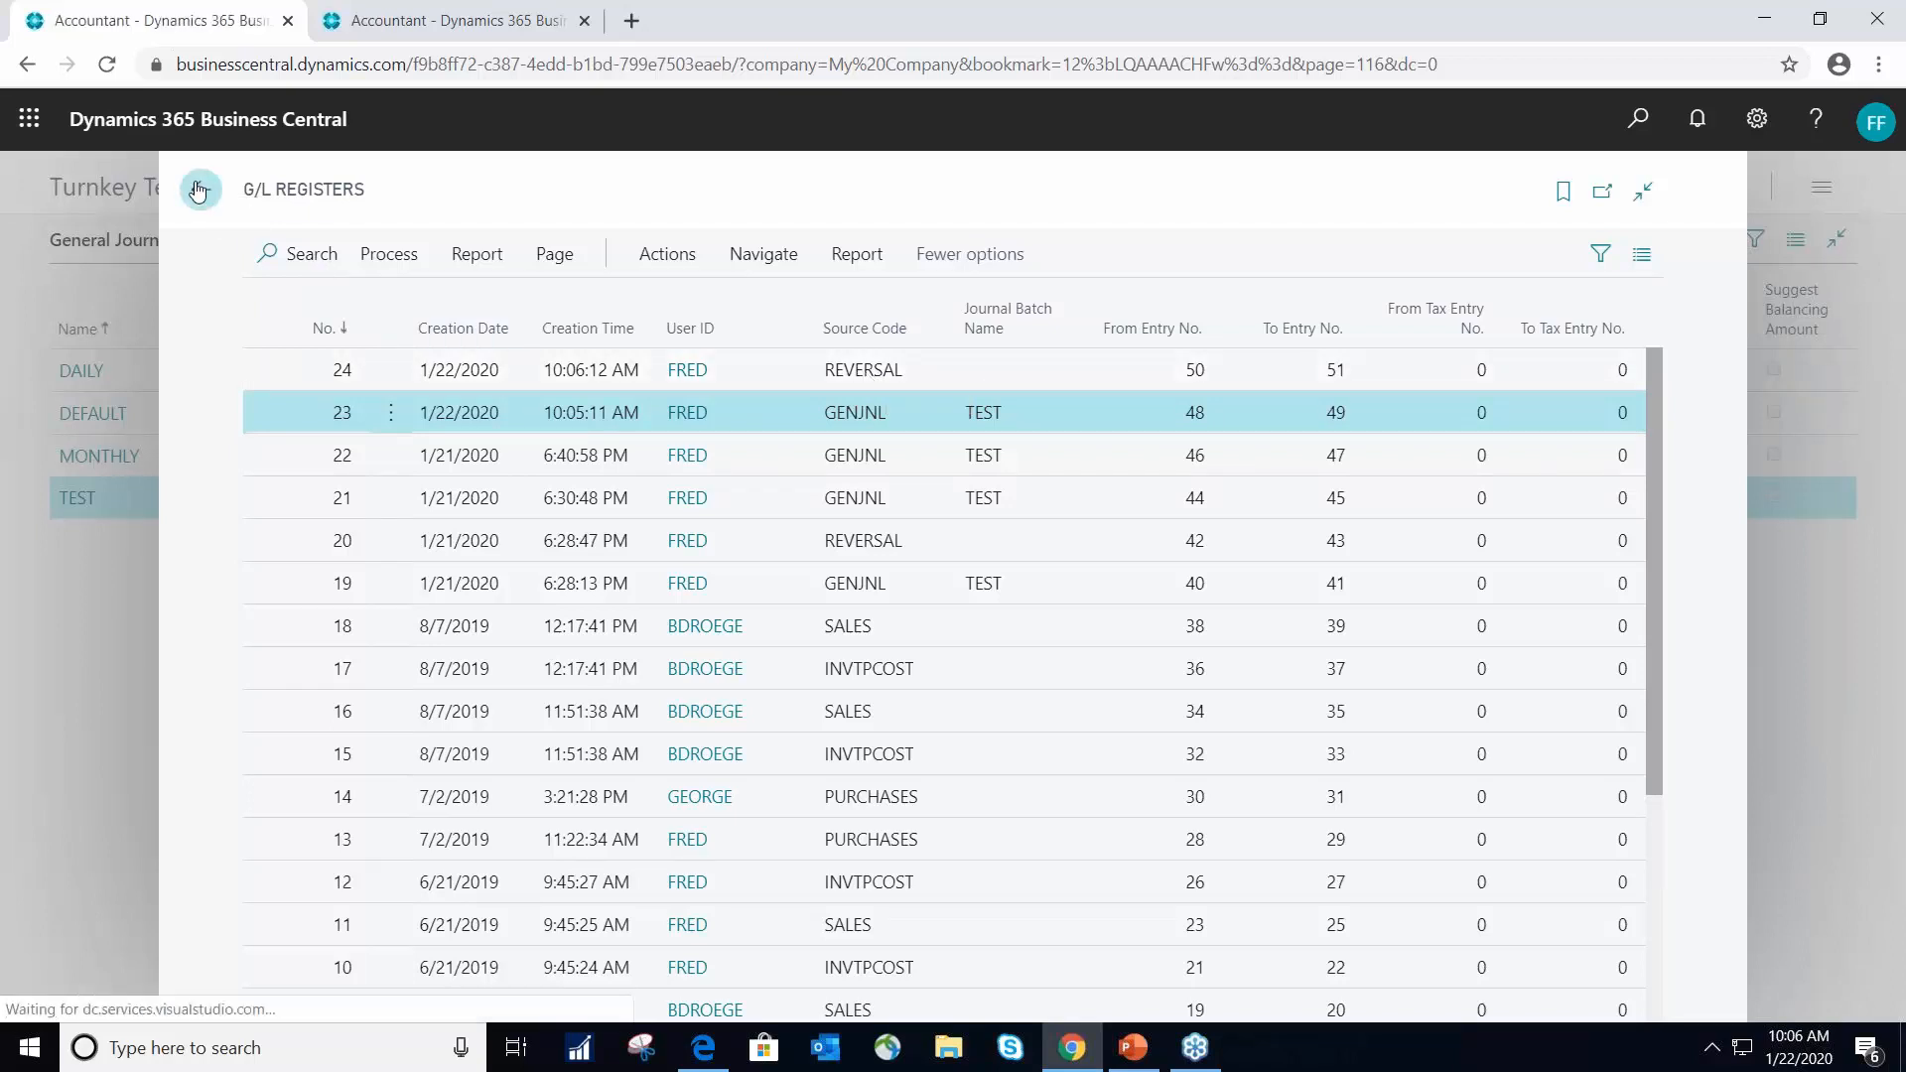
- Open the PAYACCR recurring general journal batch and show the recurring method options for the Accrued Salaries & Wages line
left_click(465, 189)
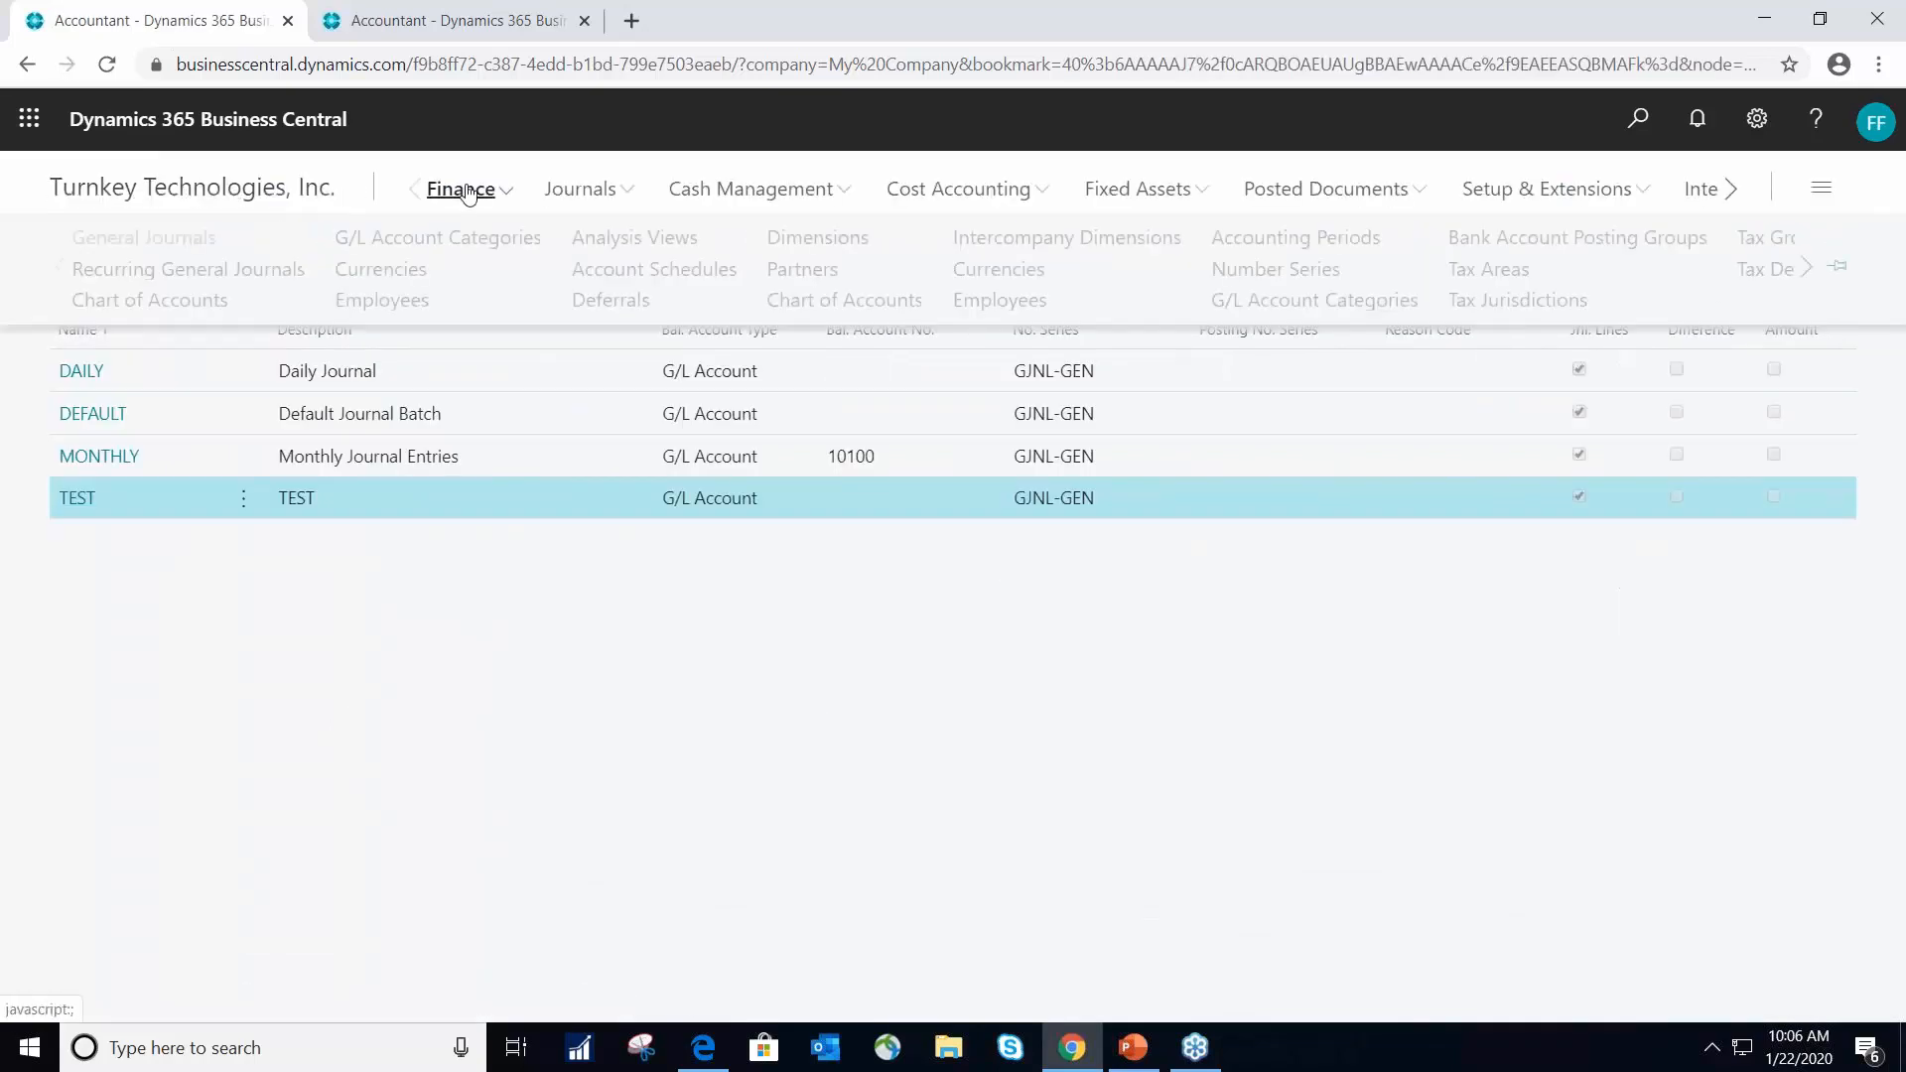
left_click(195, 279)
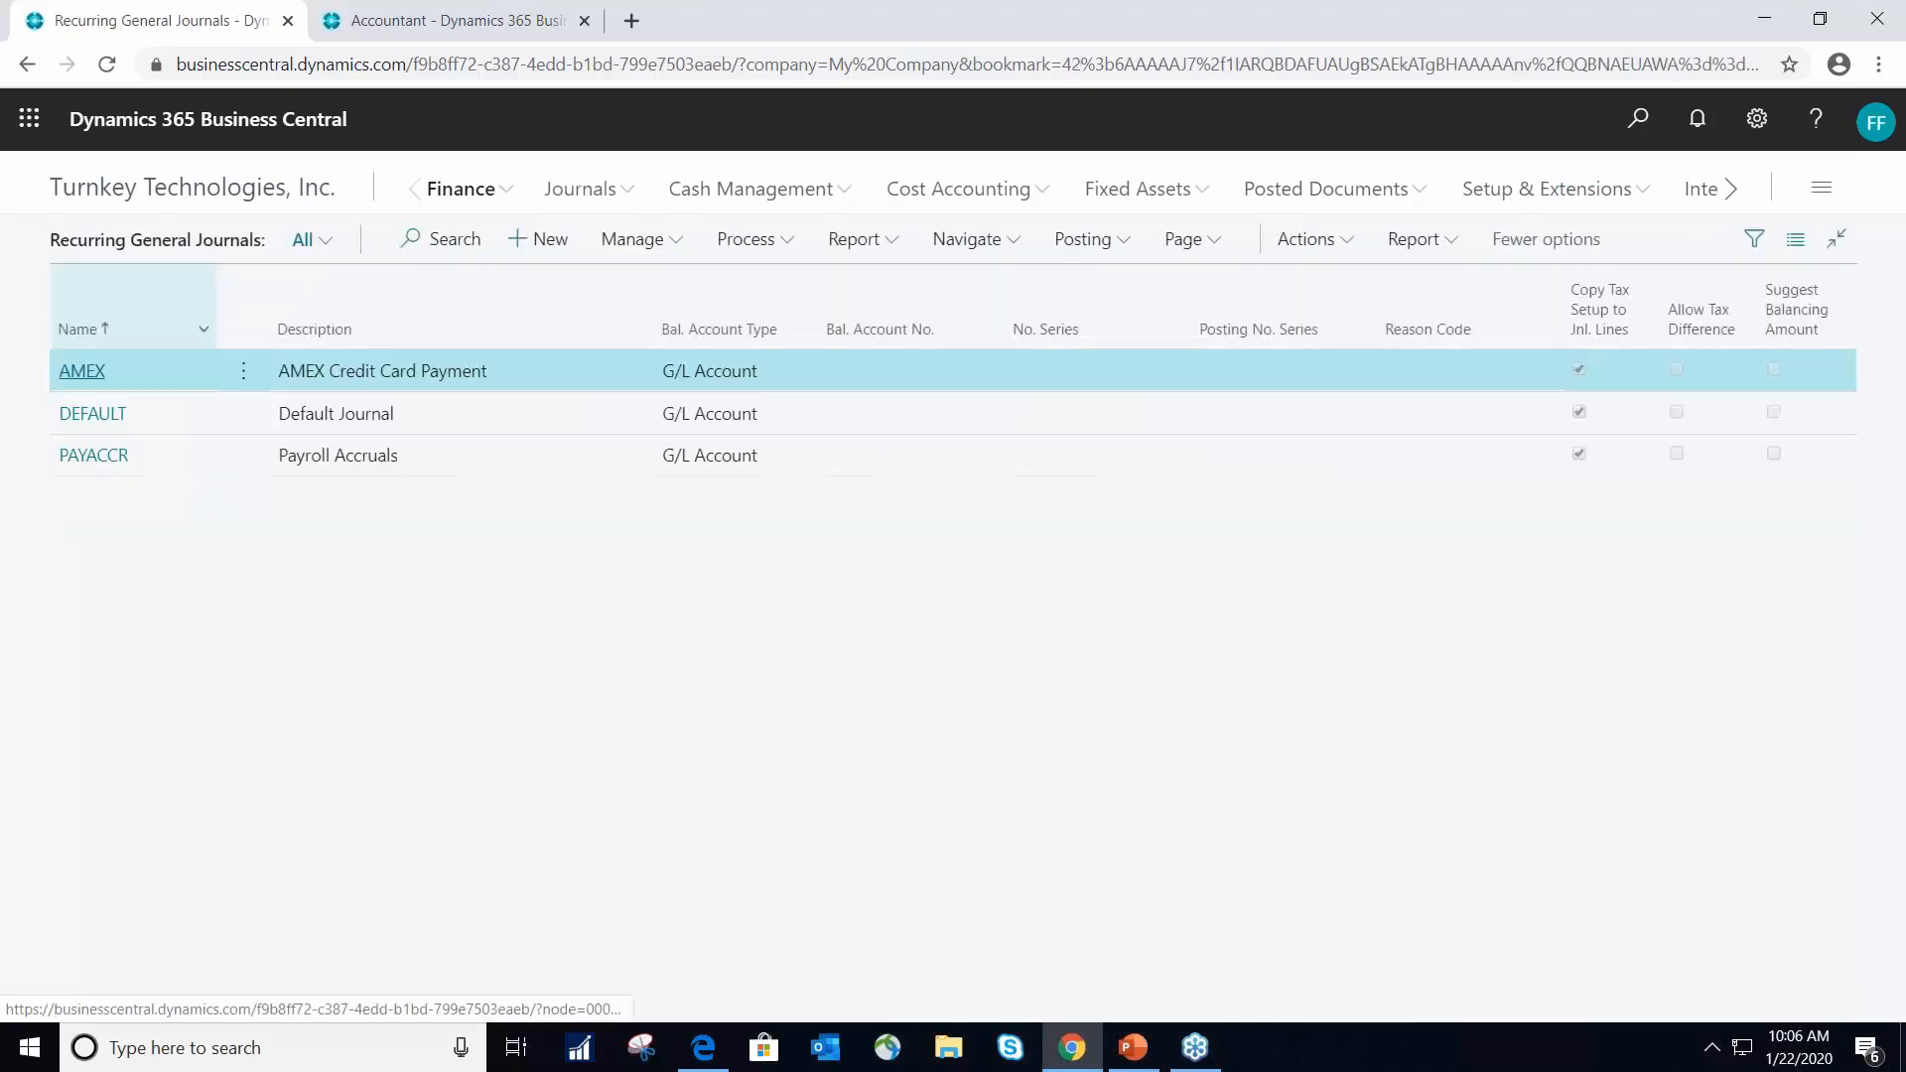
left_click(483, 192)
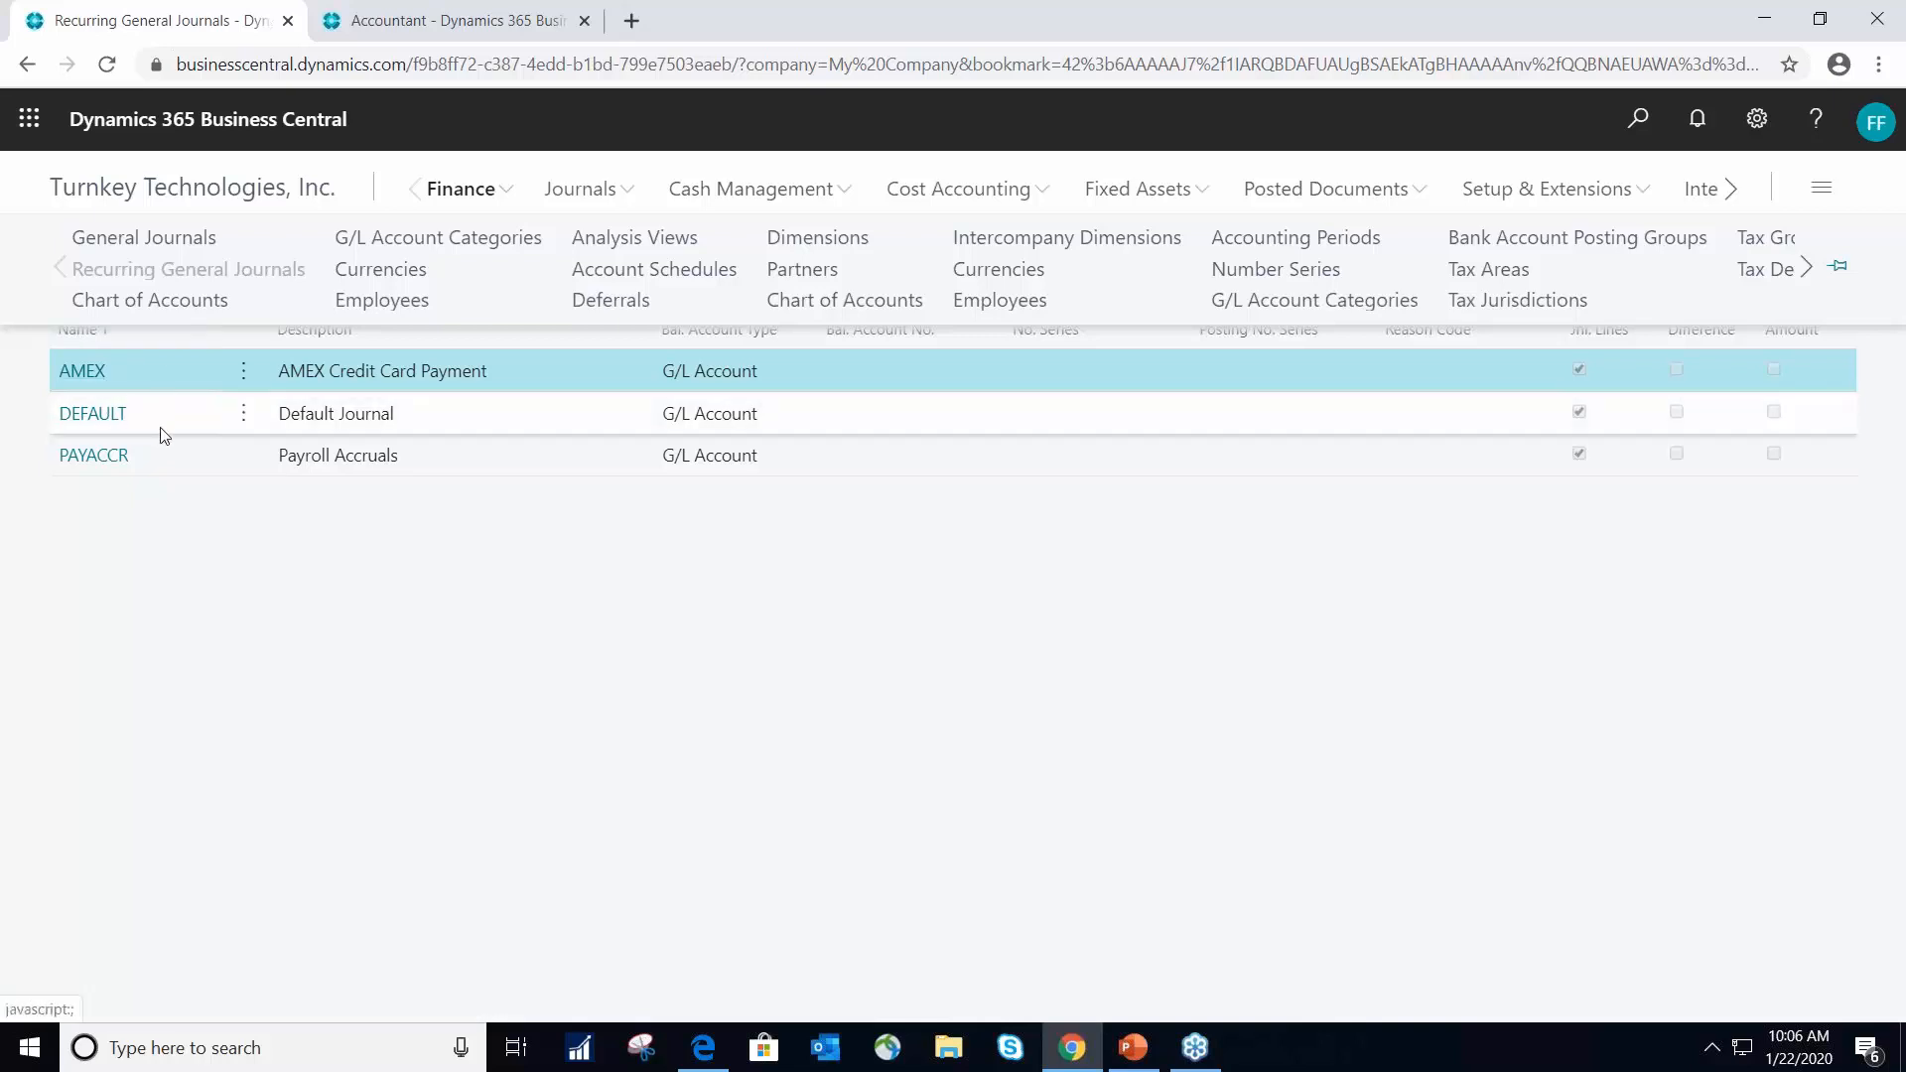
left_click(303, 552)
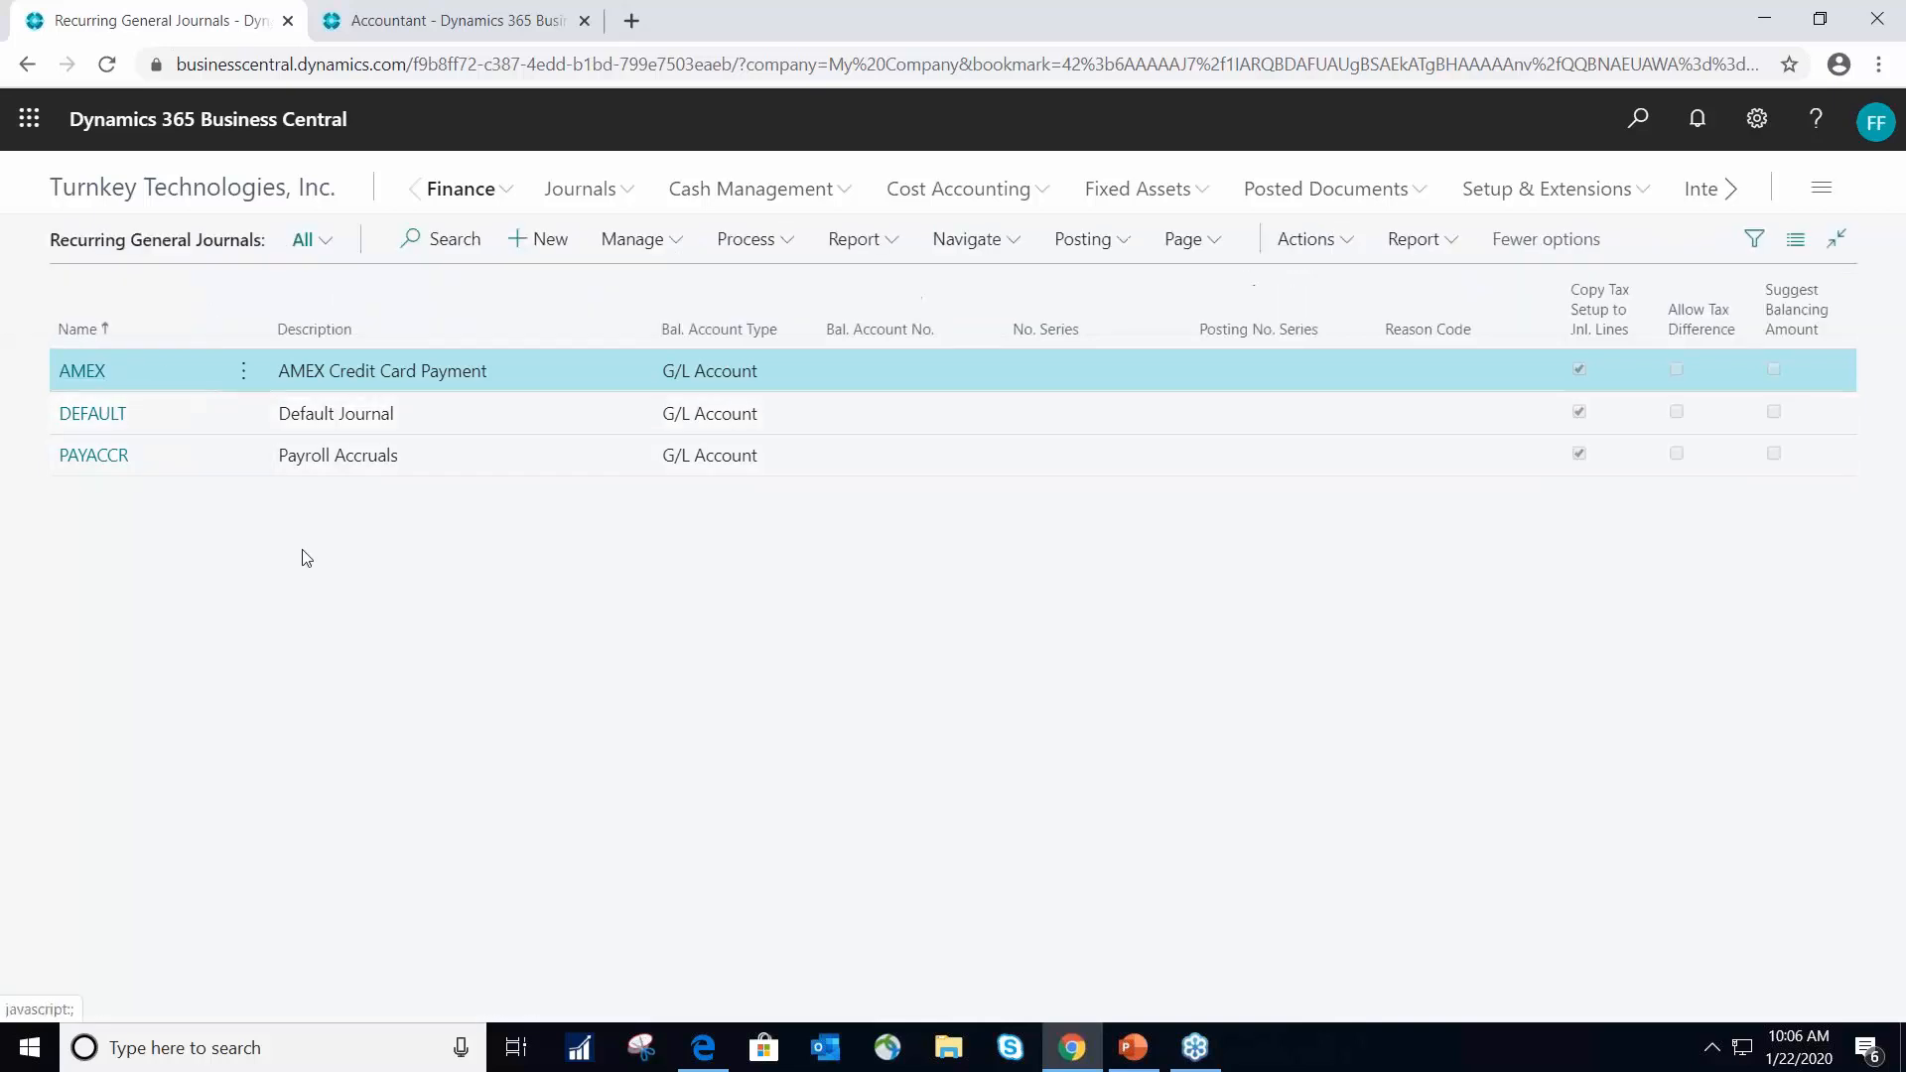
left_click(121, 458)
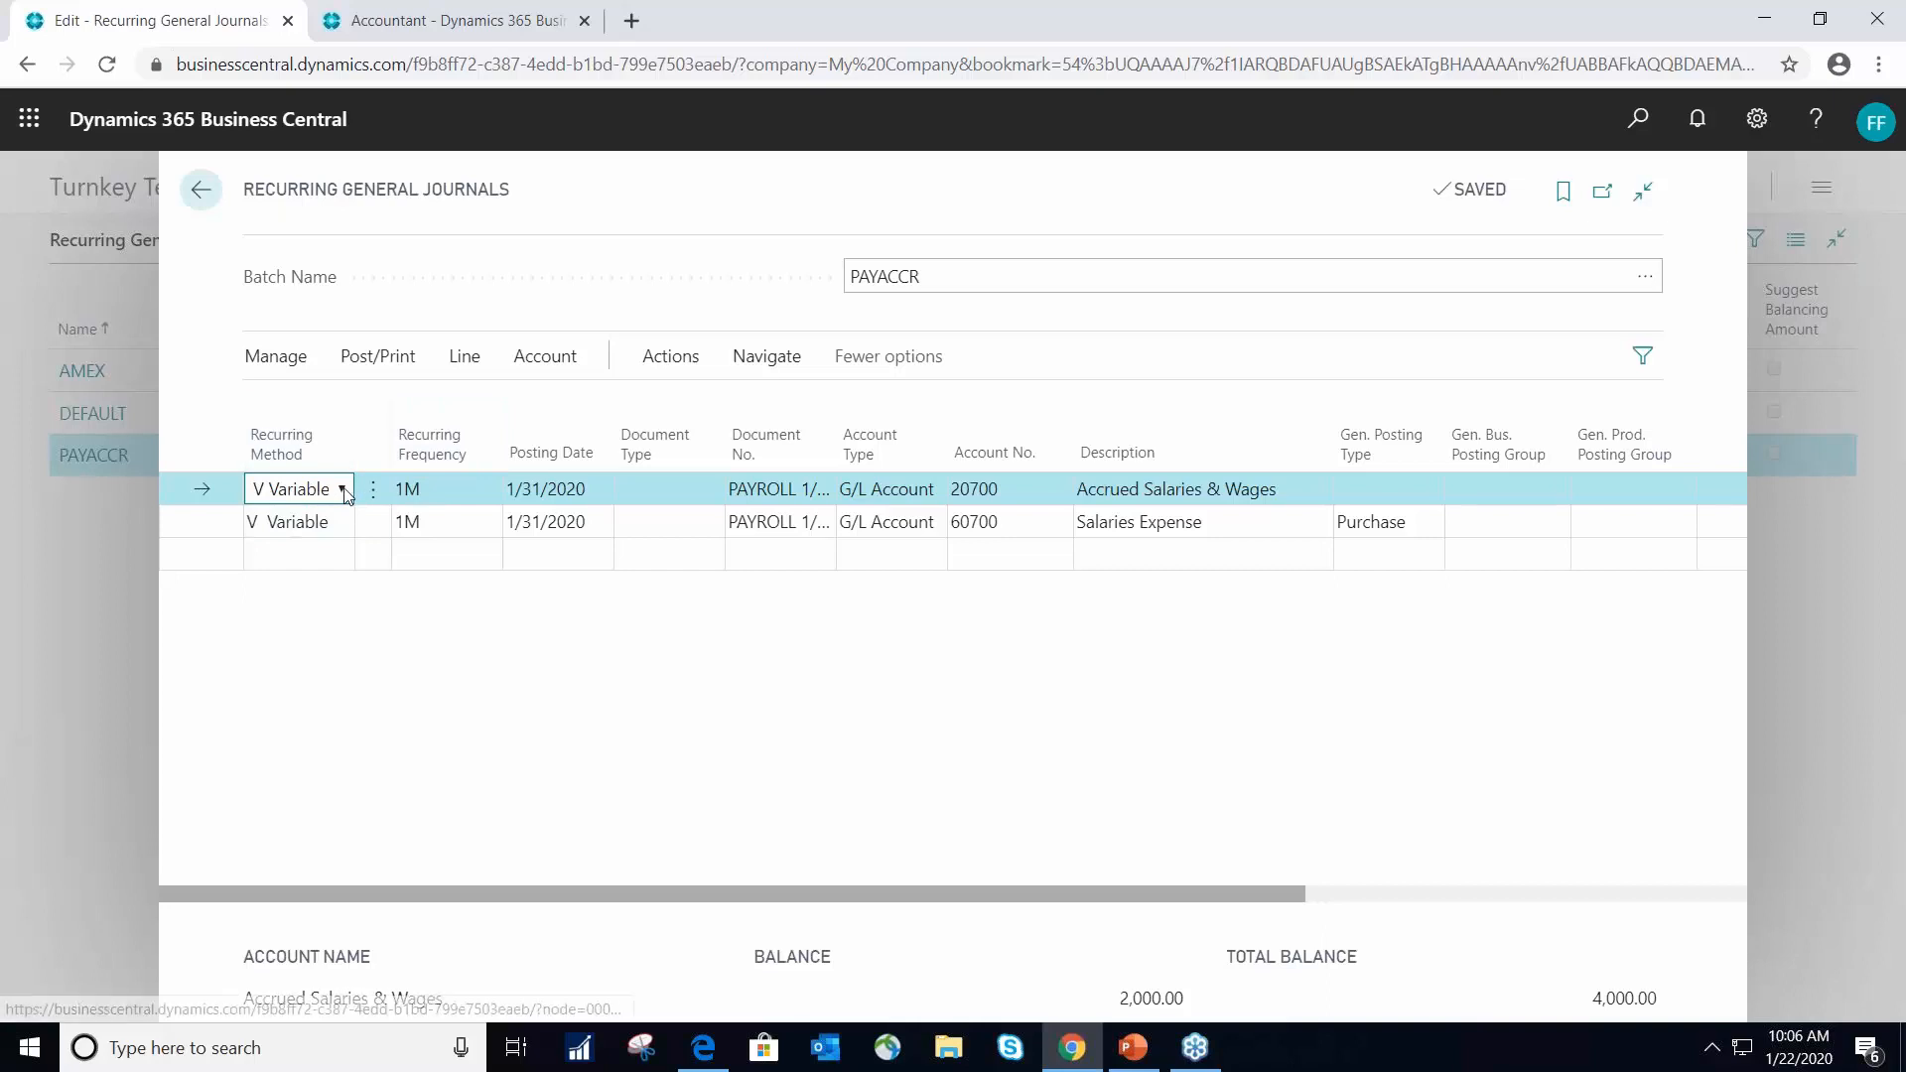
left_click(342, 492)
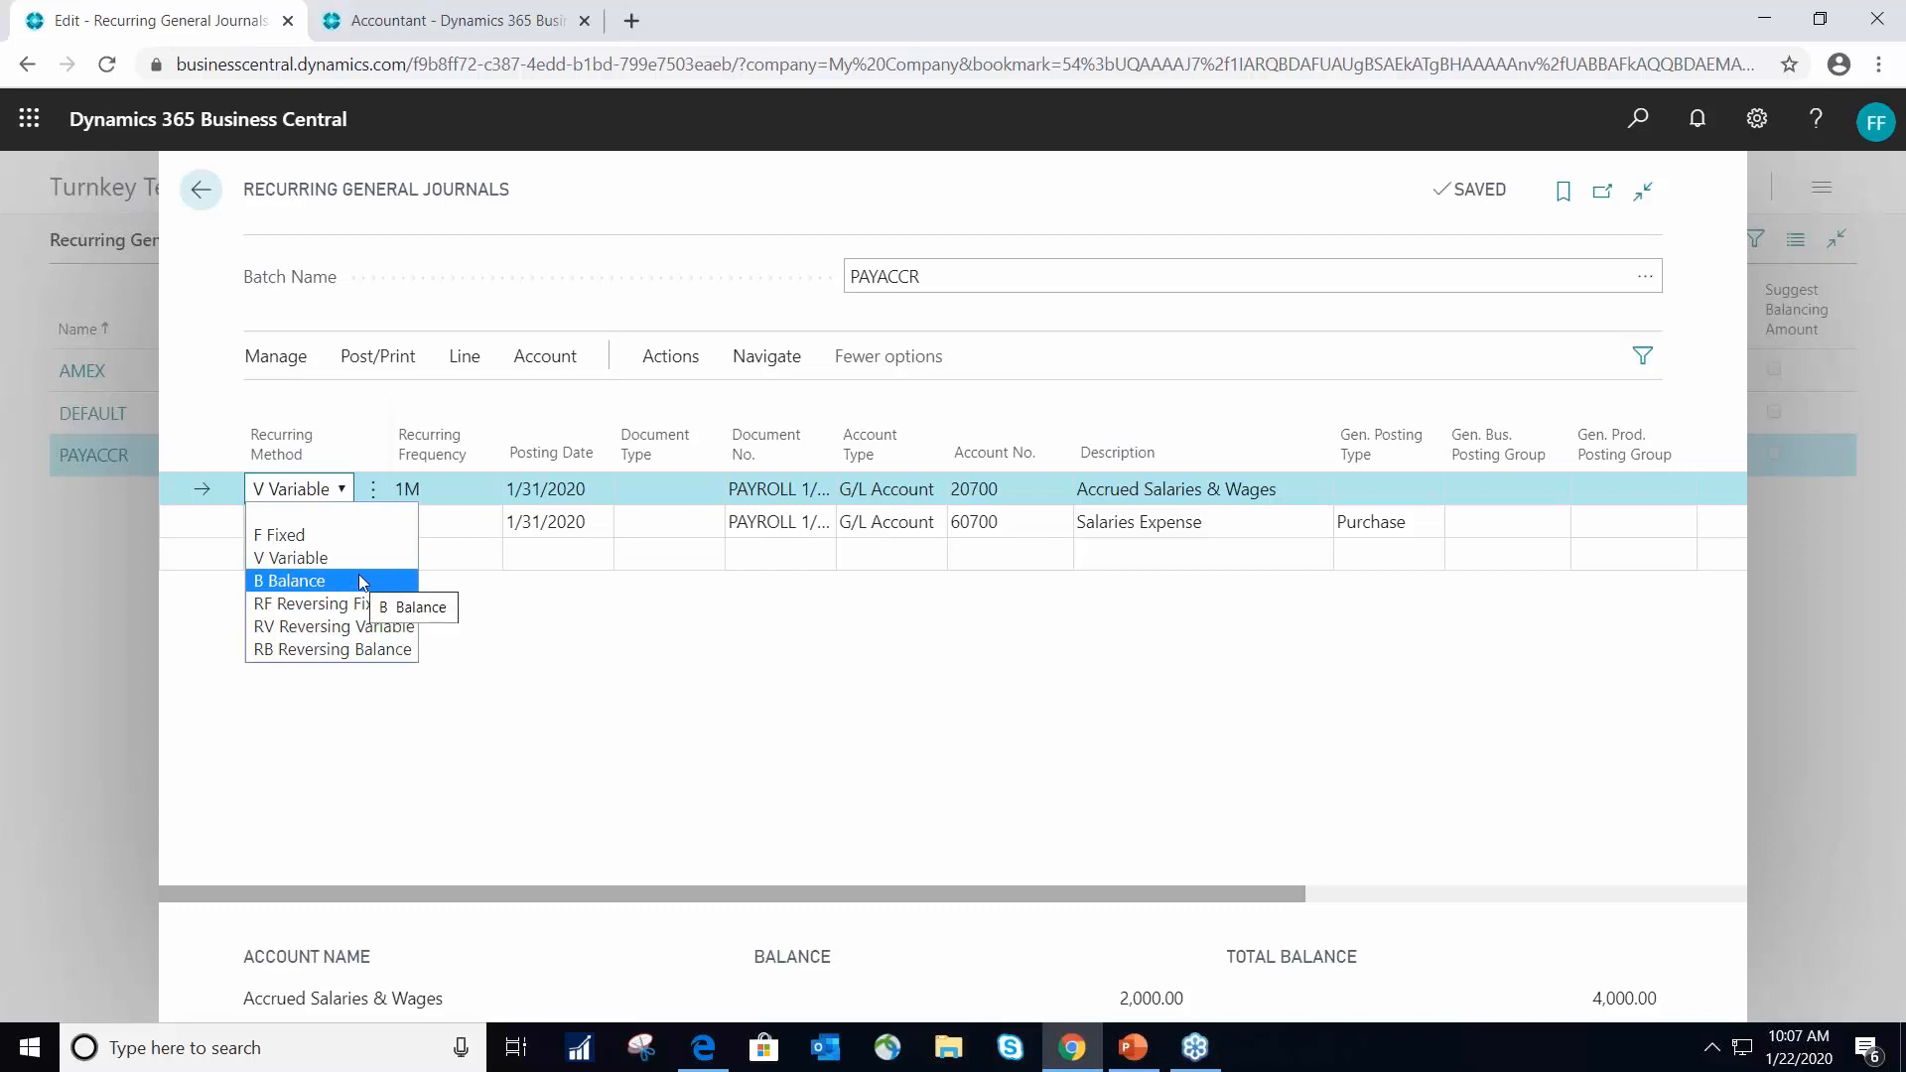
- Examine the Accrued Salaries & Wages line's recurring frequency, posting date, document number, account type, account number and description
left_click(450, 487)
left_click(450, 486)
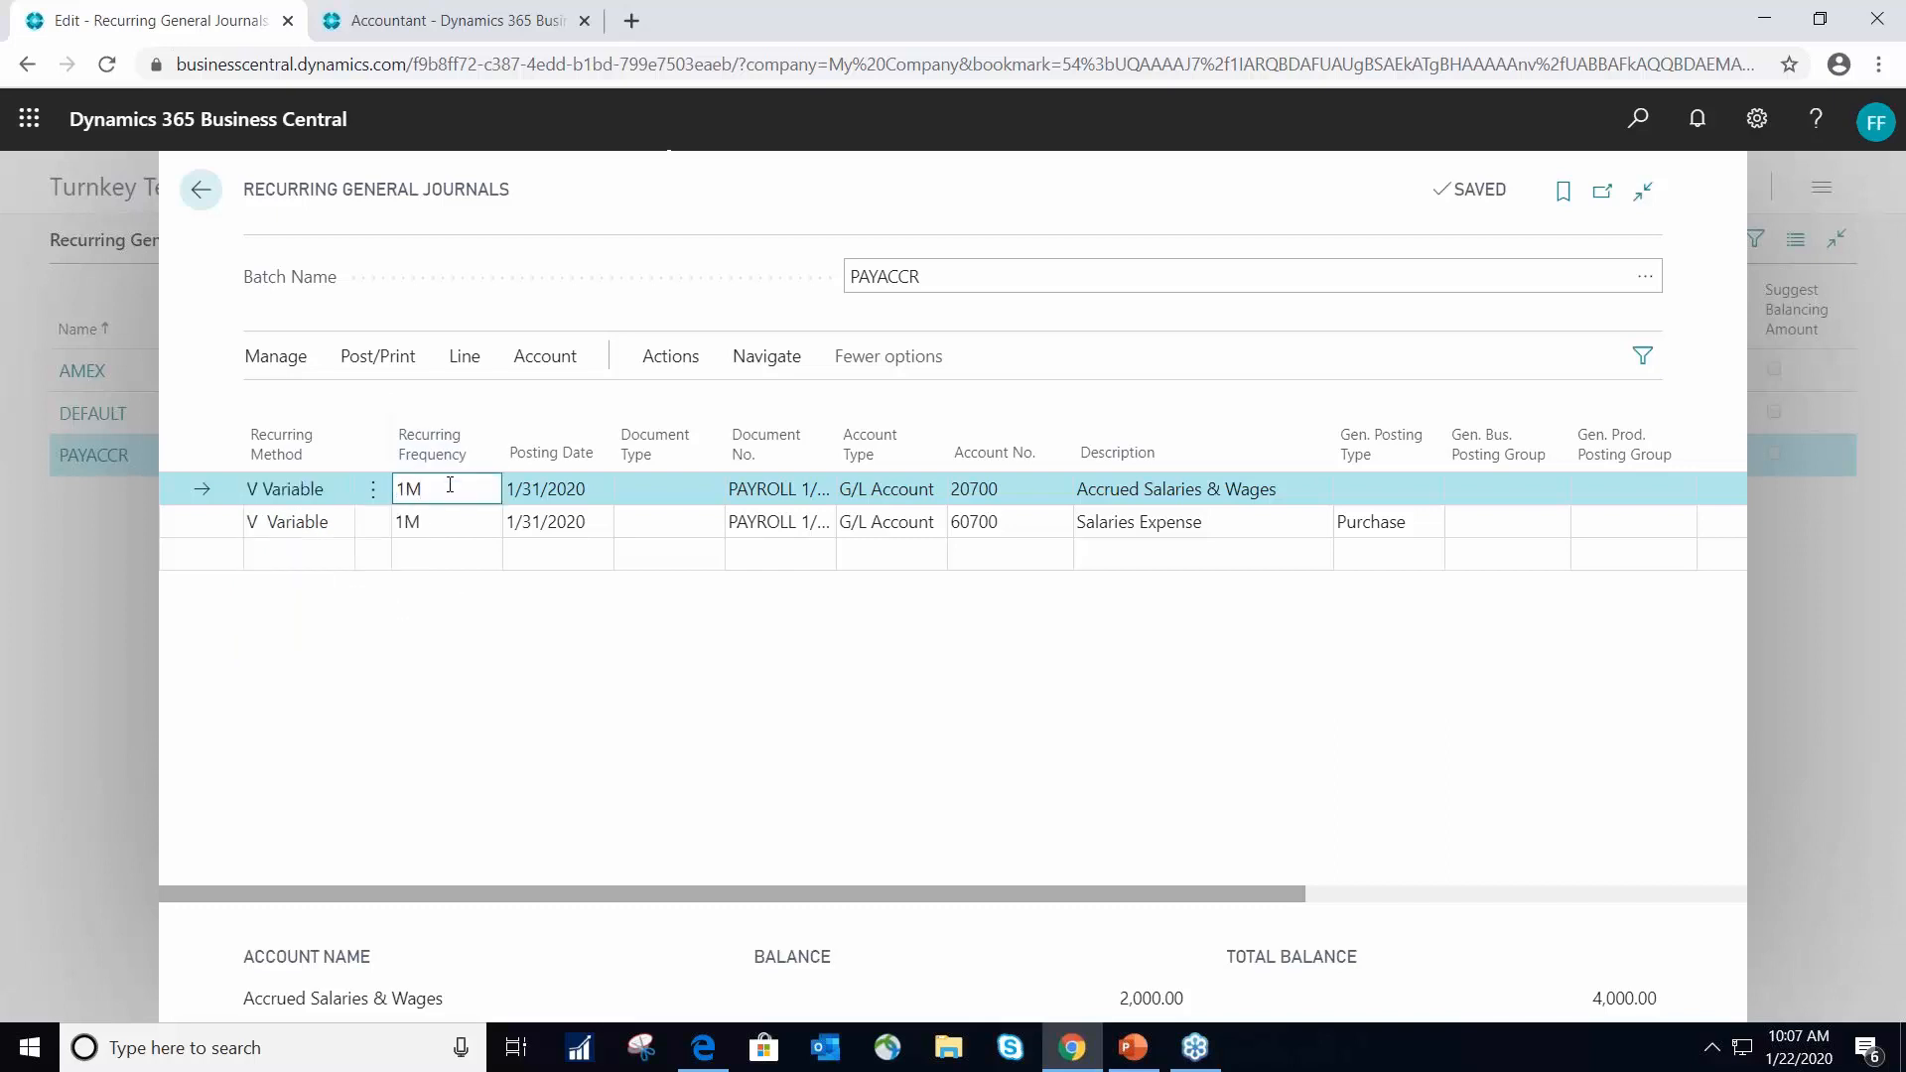
left_click(561, 489)
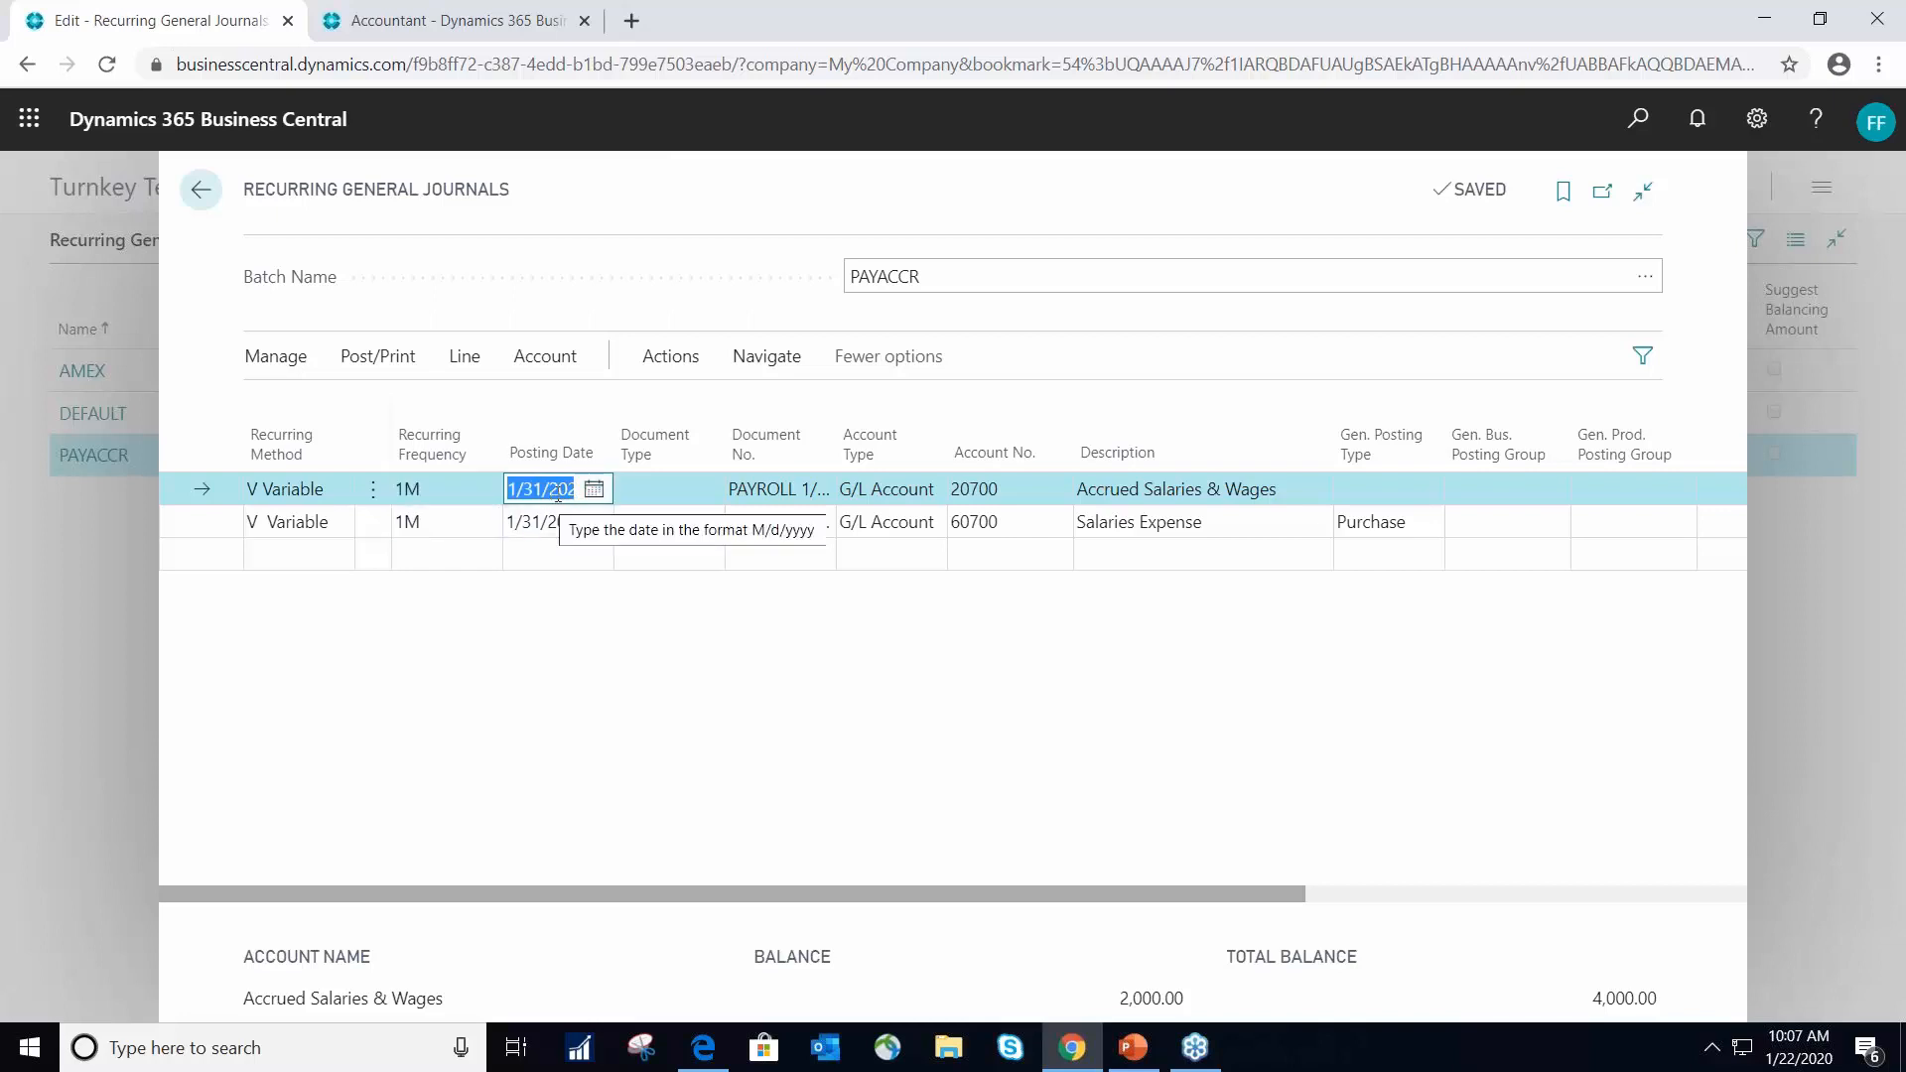
left_click(778, 490)
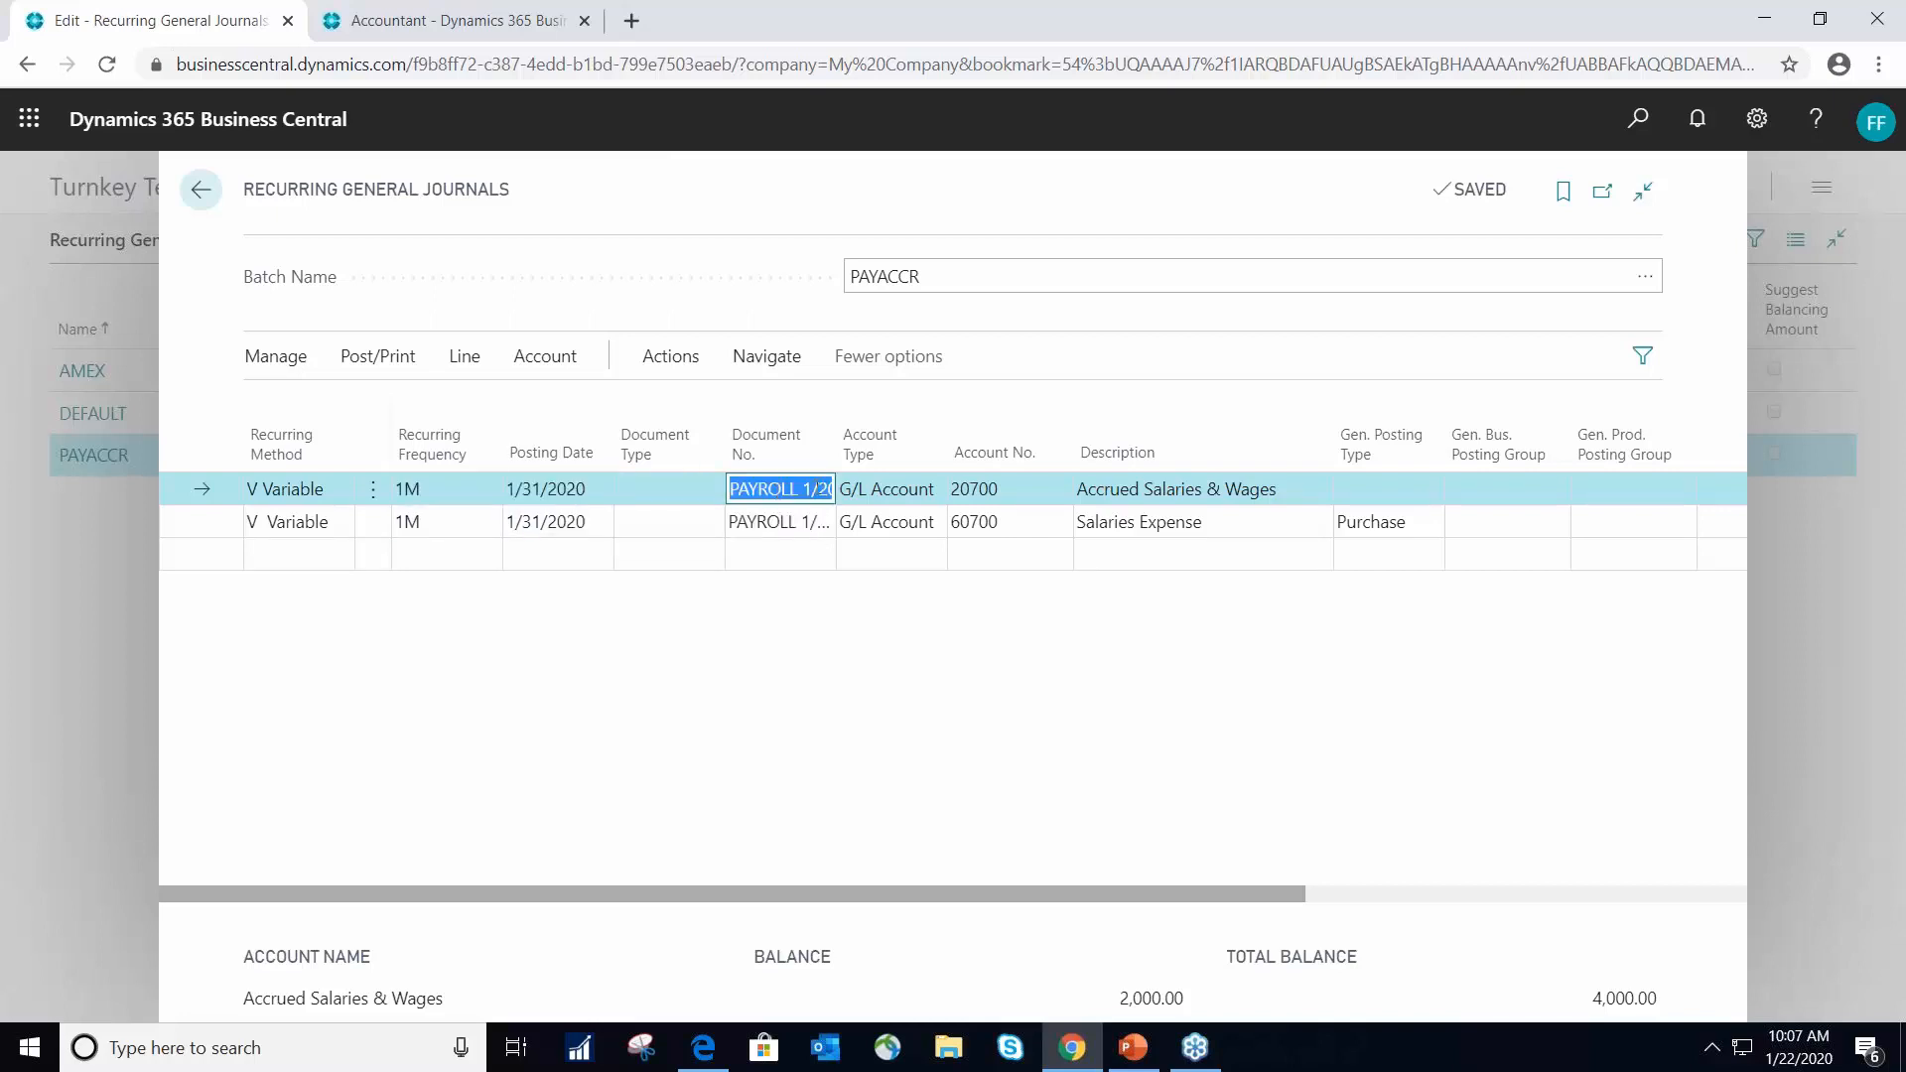
left_click(818, 487)
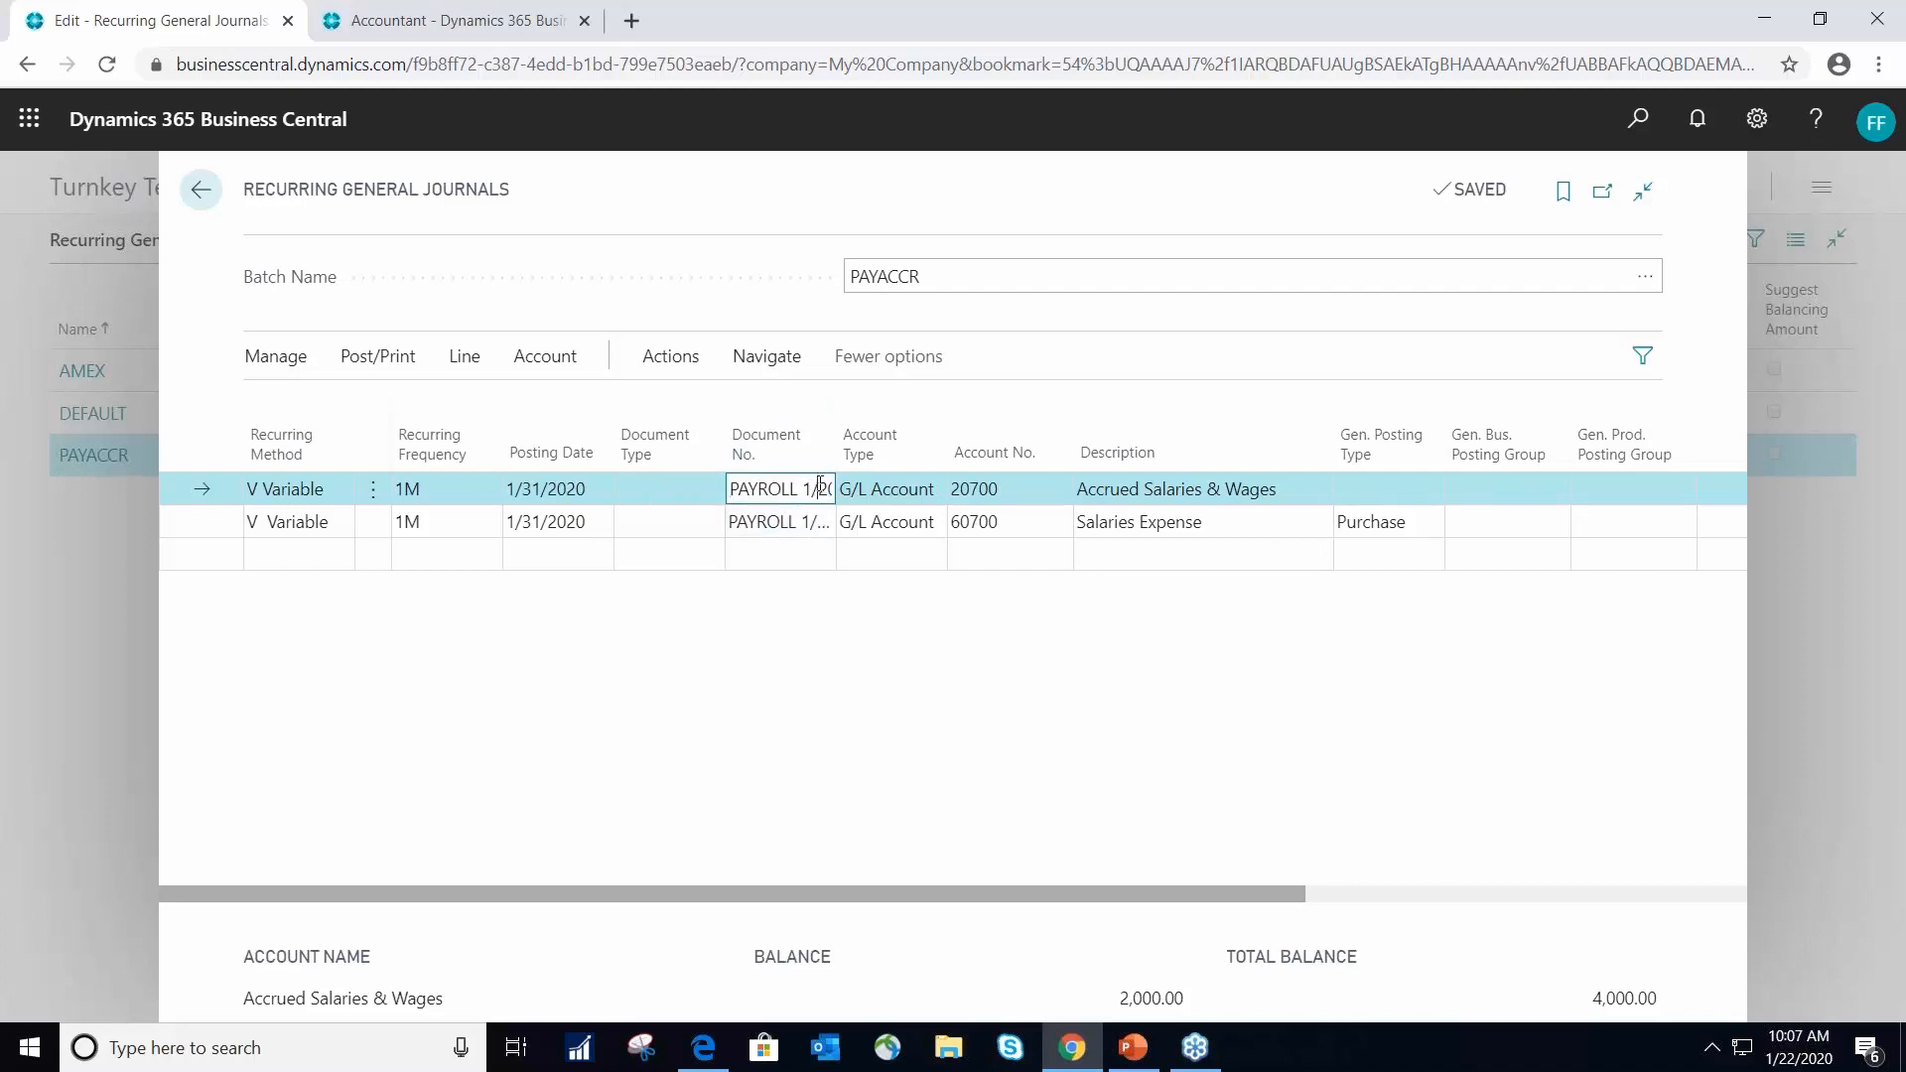
left_click(854, 490)
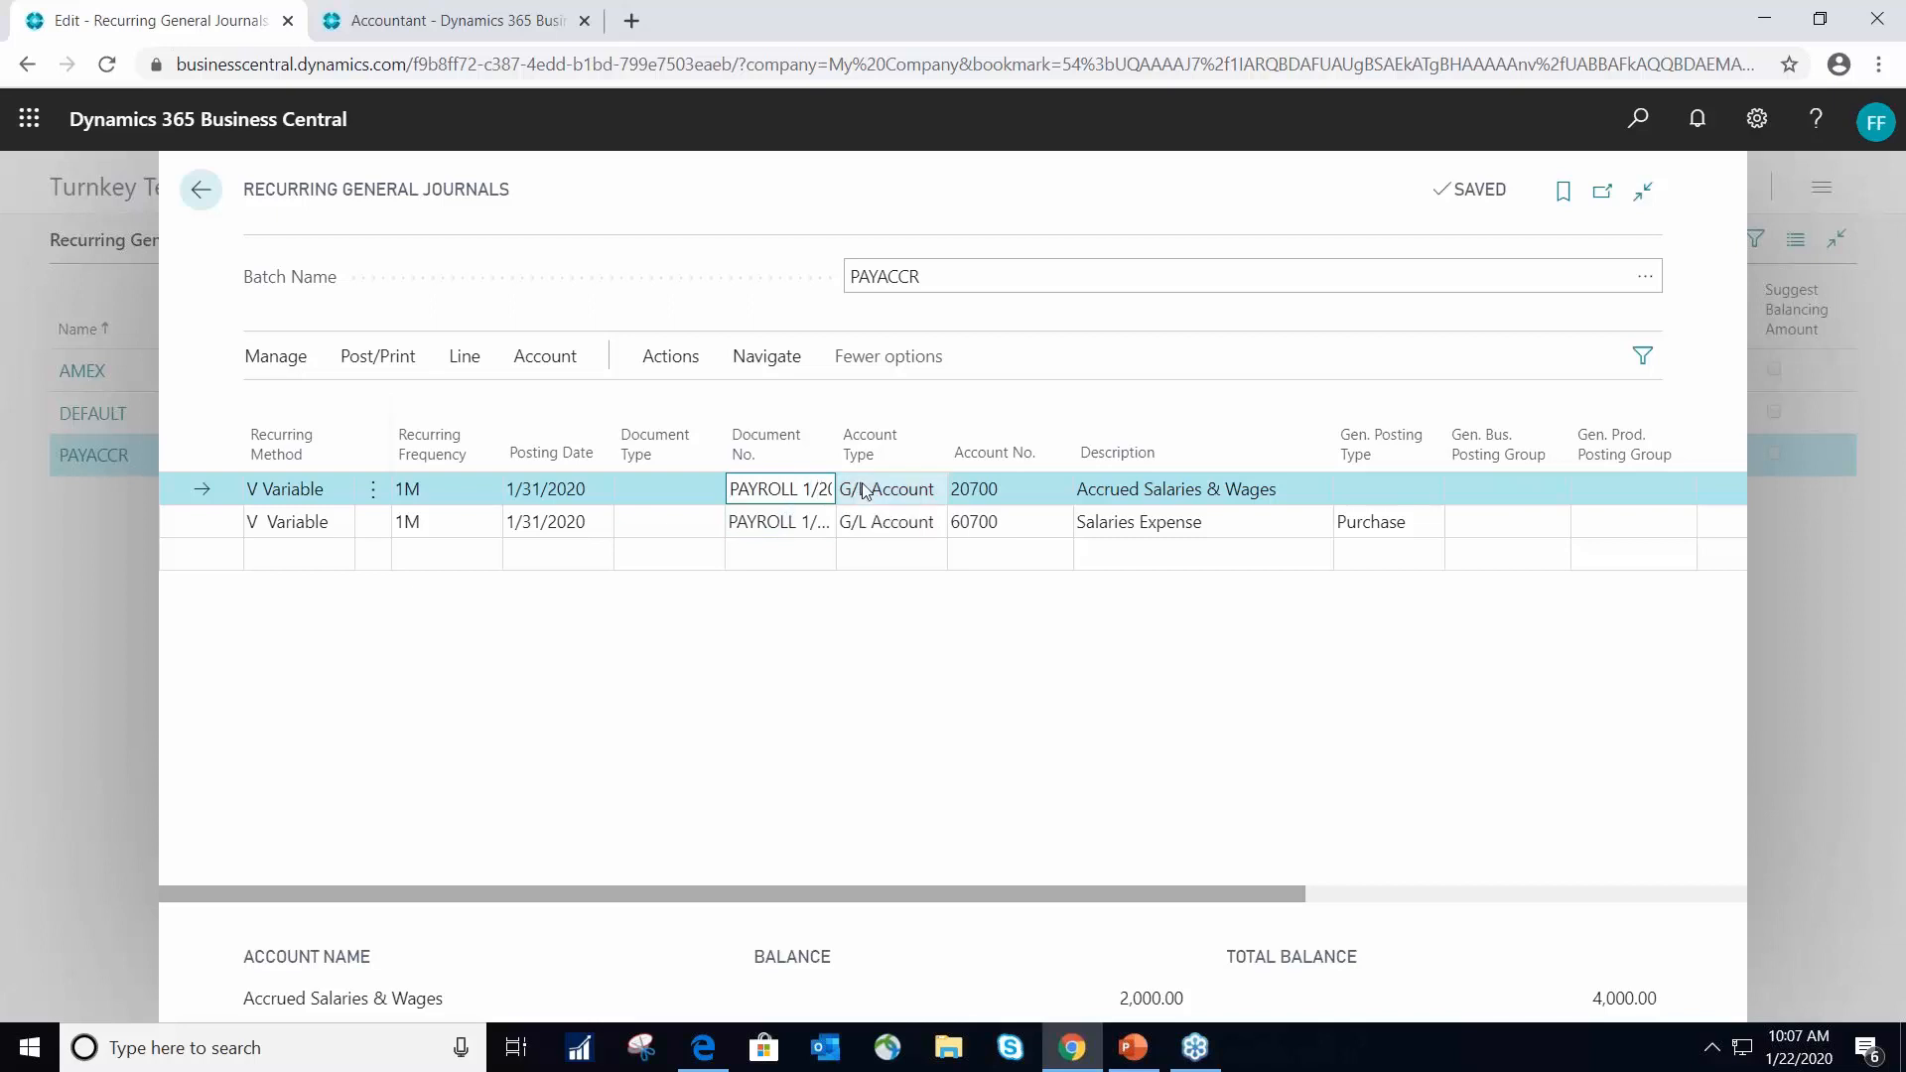
left_click(862, 492)
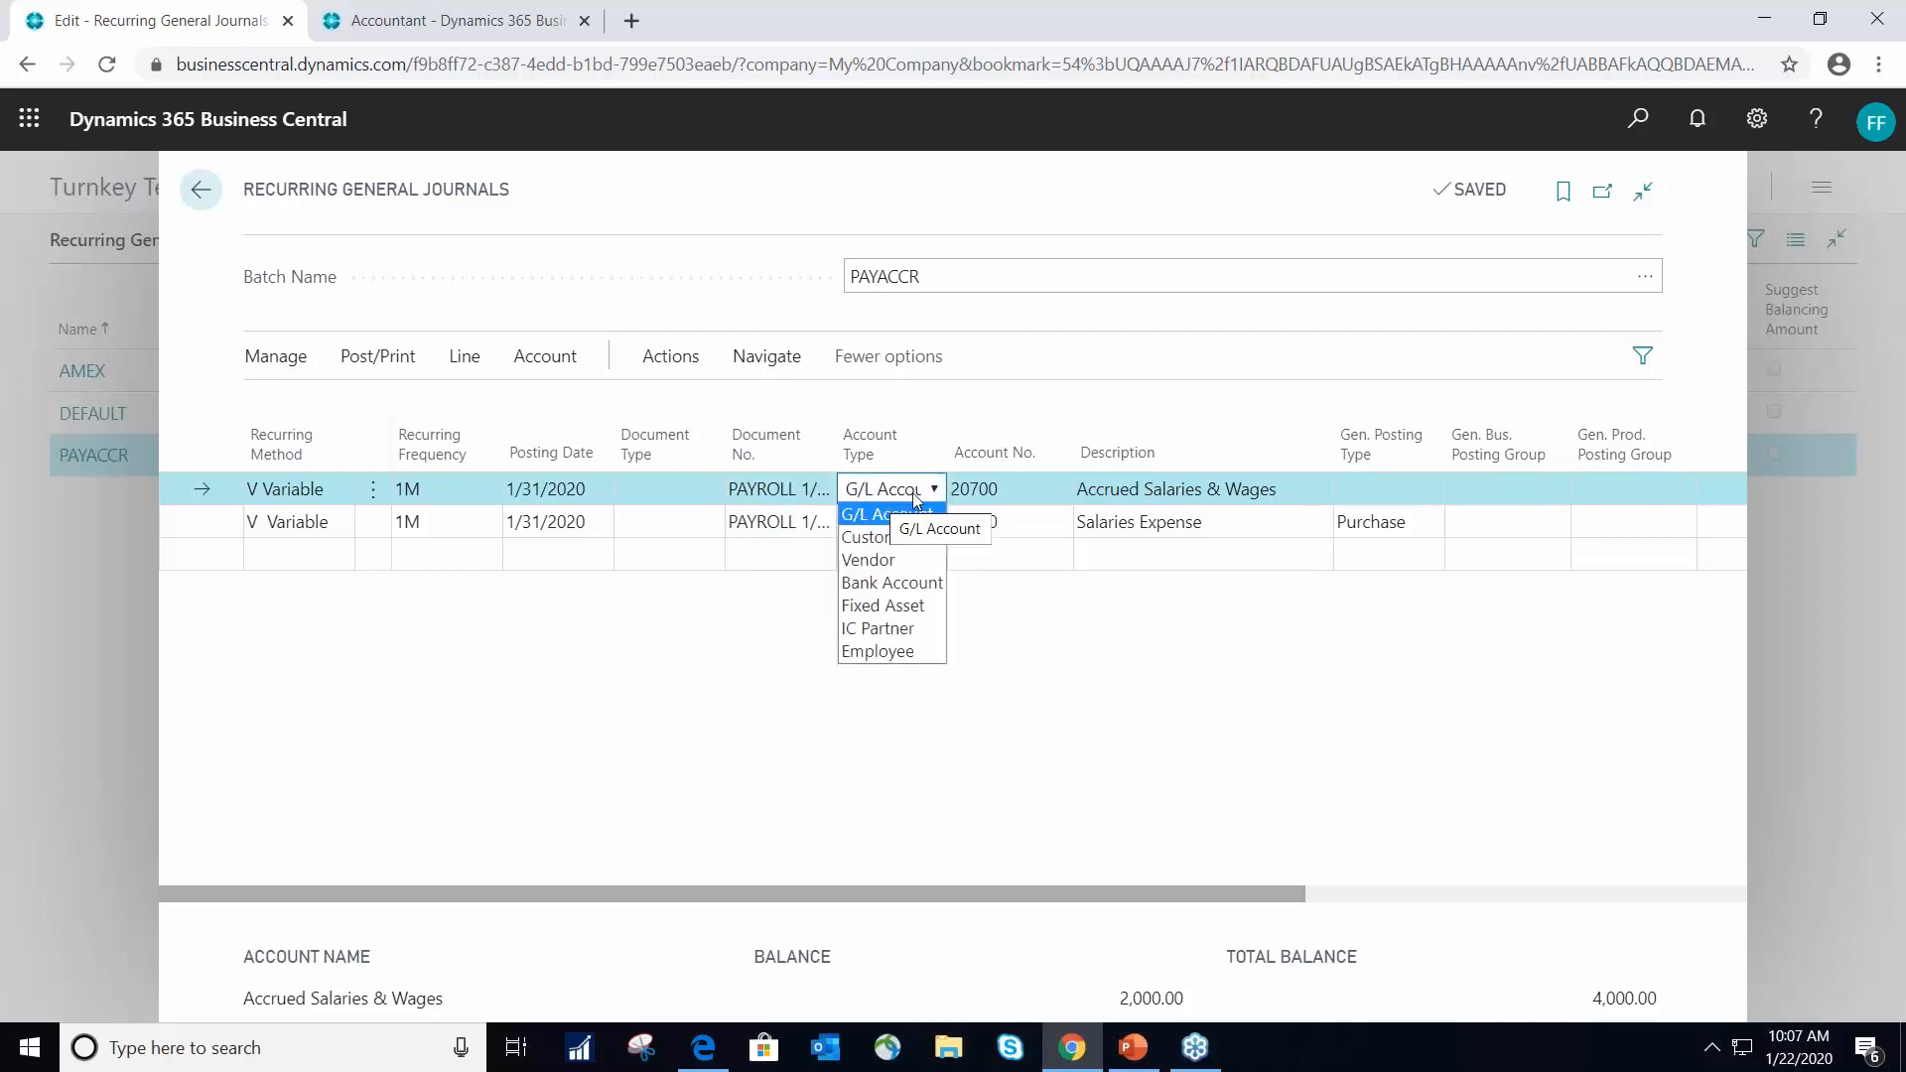
left_click(901, 507)
left_click(1007, 490)
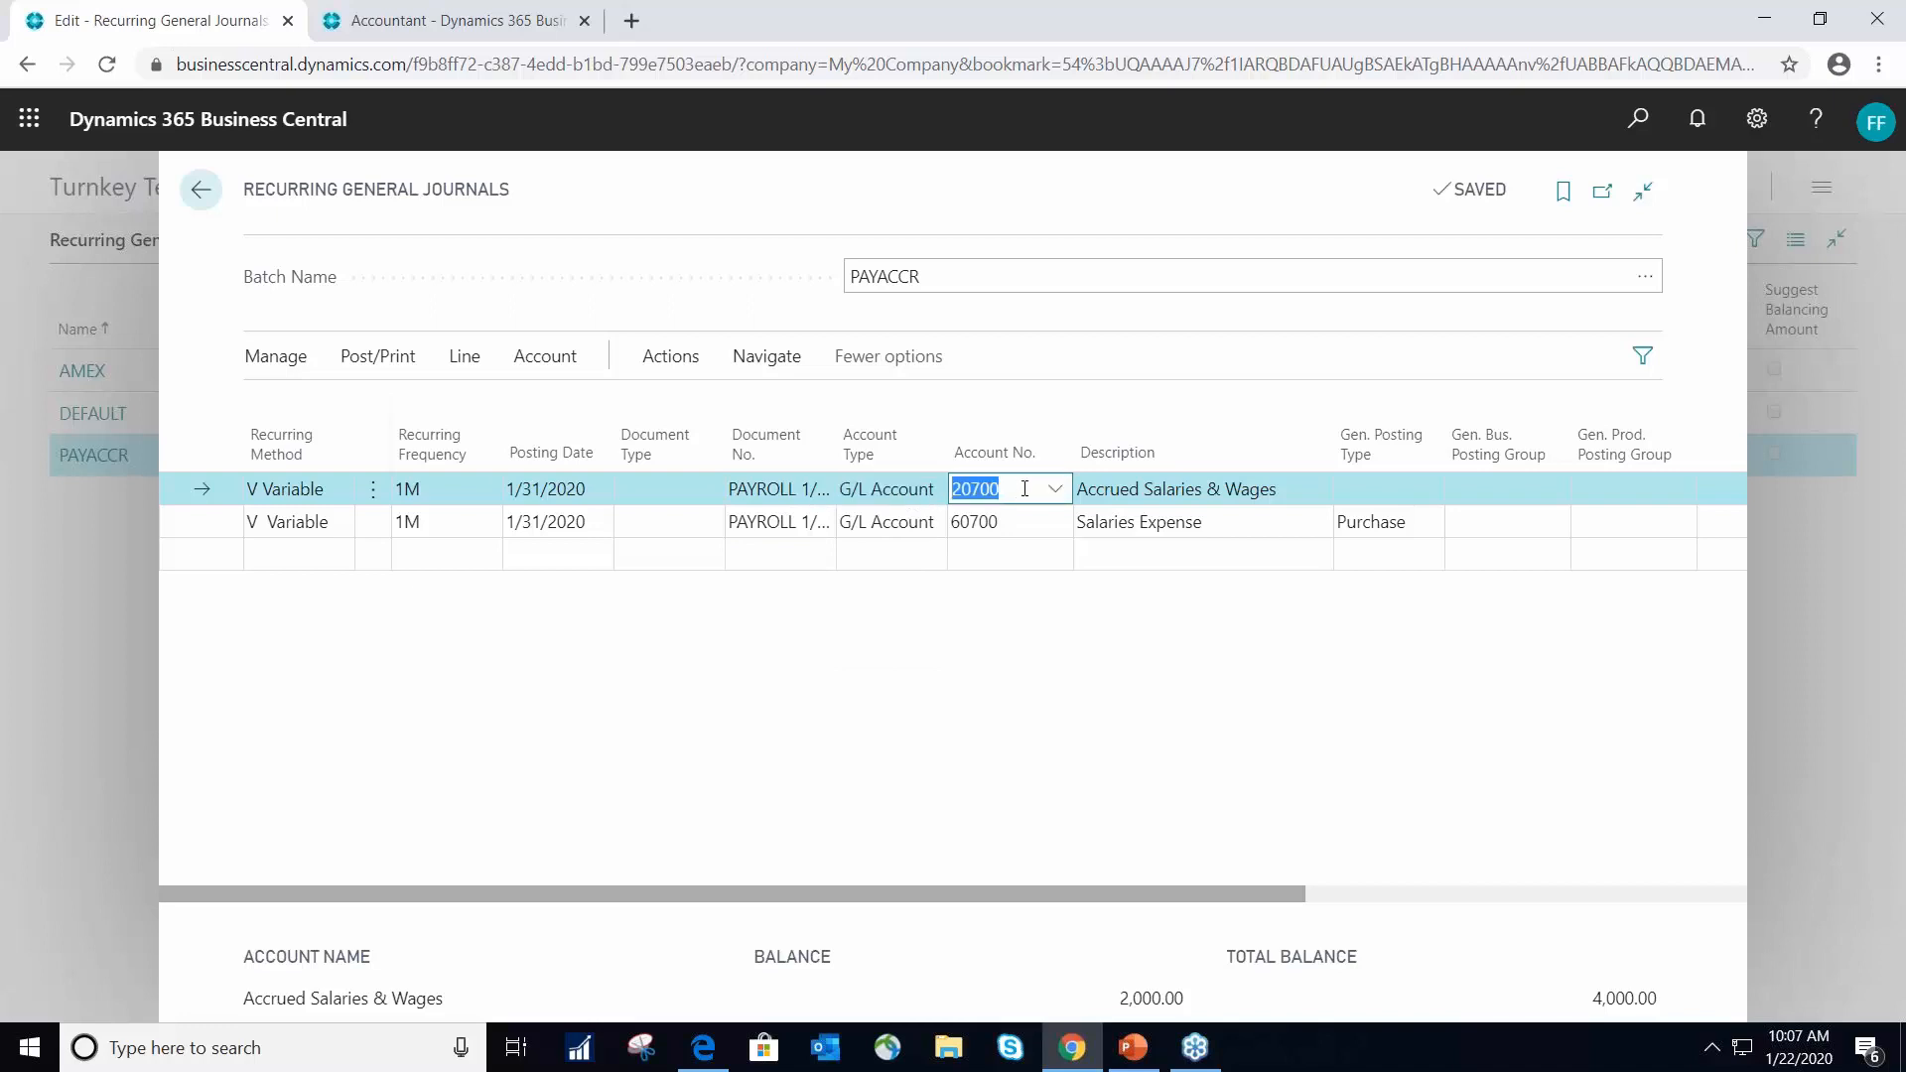
left_click(1172, 497)
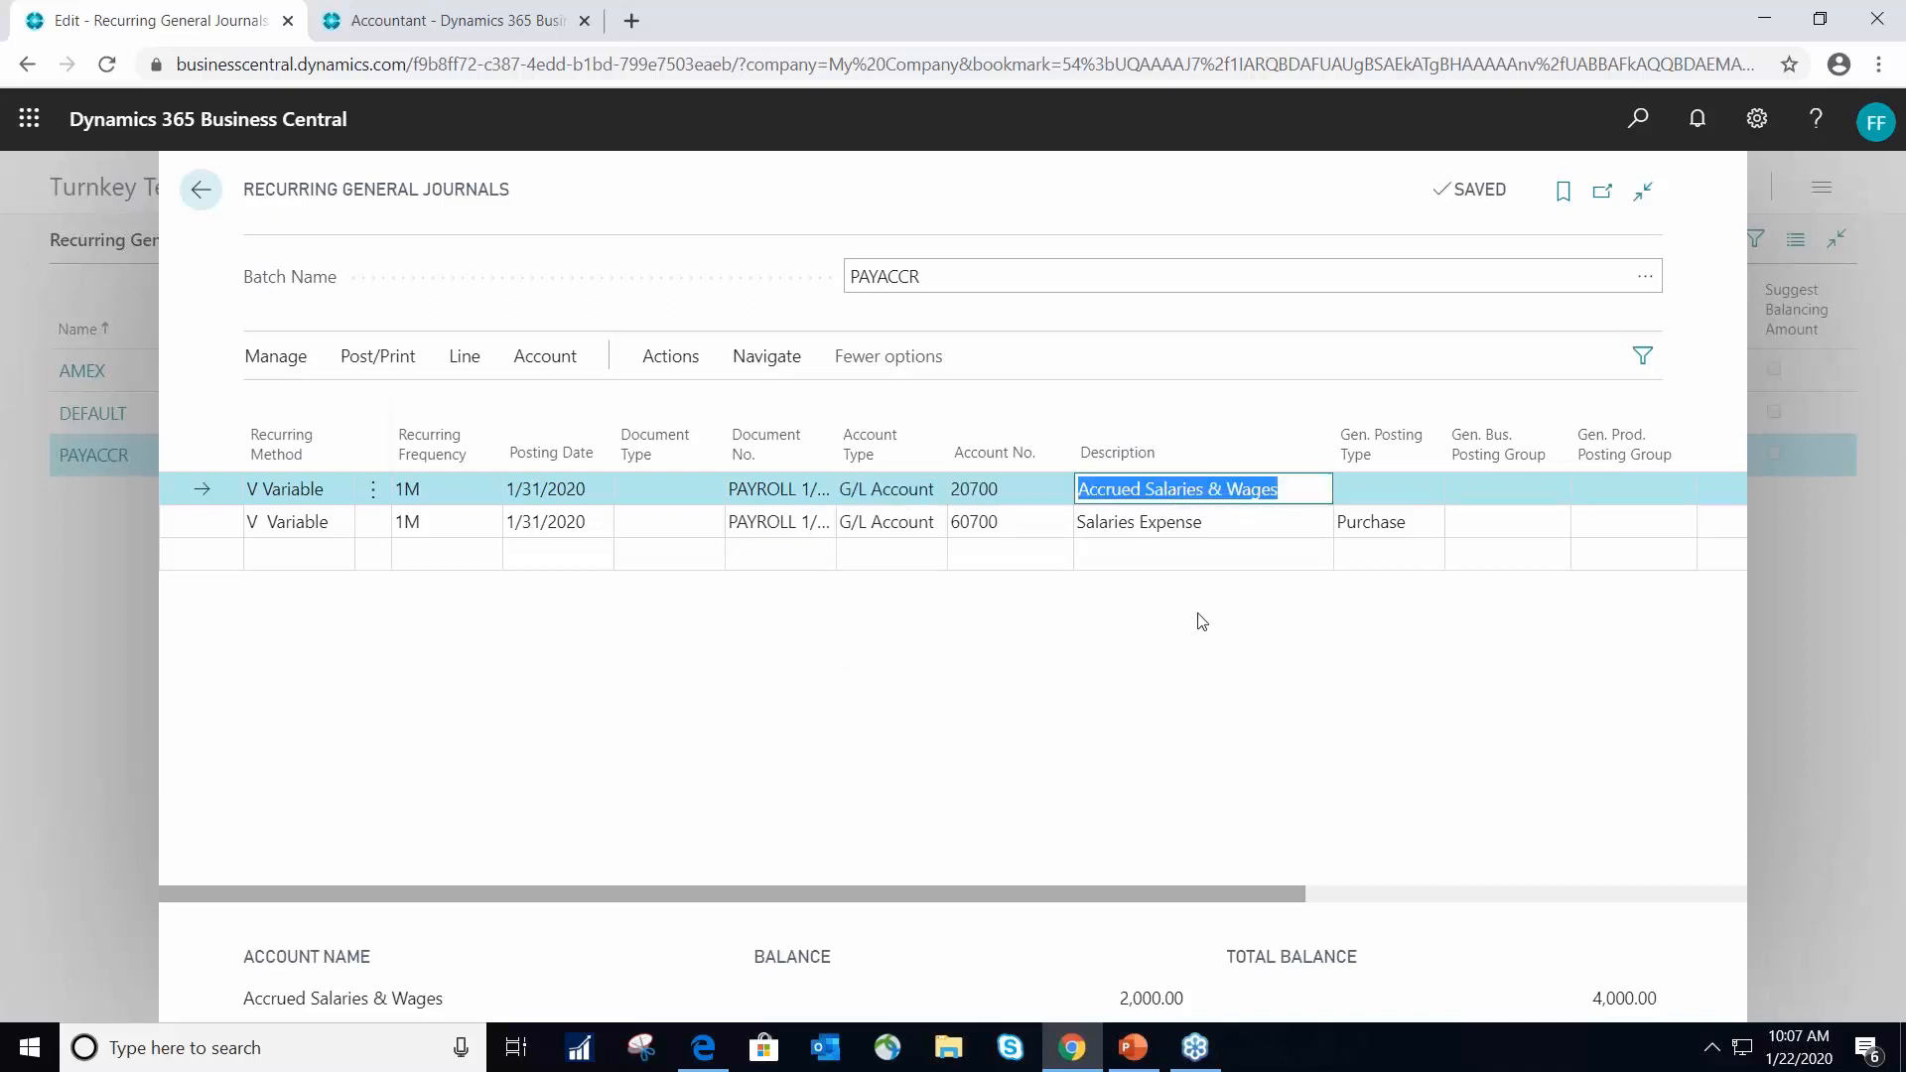
- Examine the posting group and amount fields of the Accrued Salaries & Wages line
key("Tab")
key("Tab")
key("Tab")
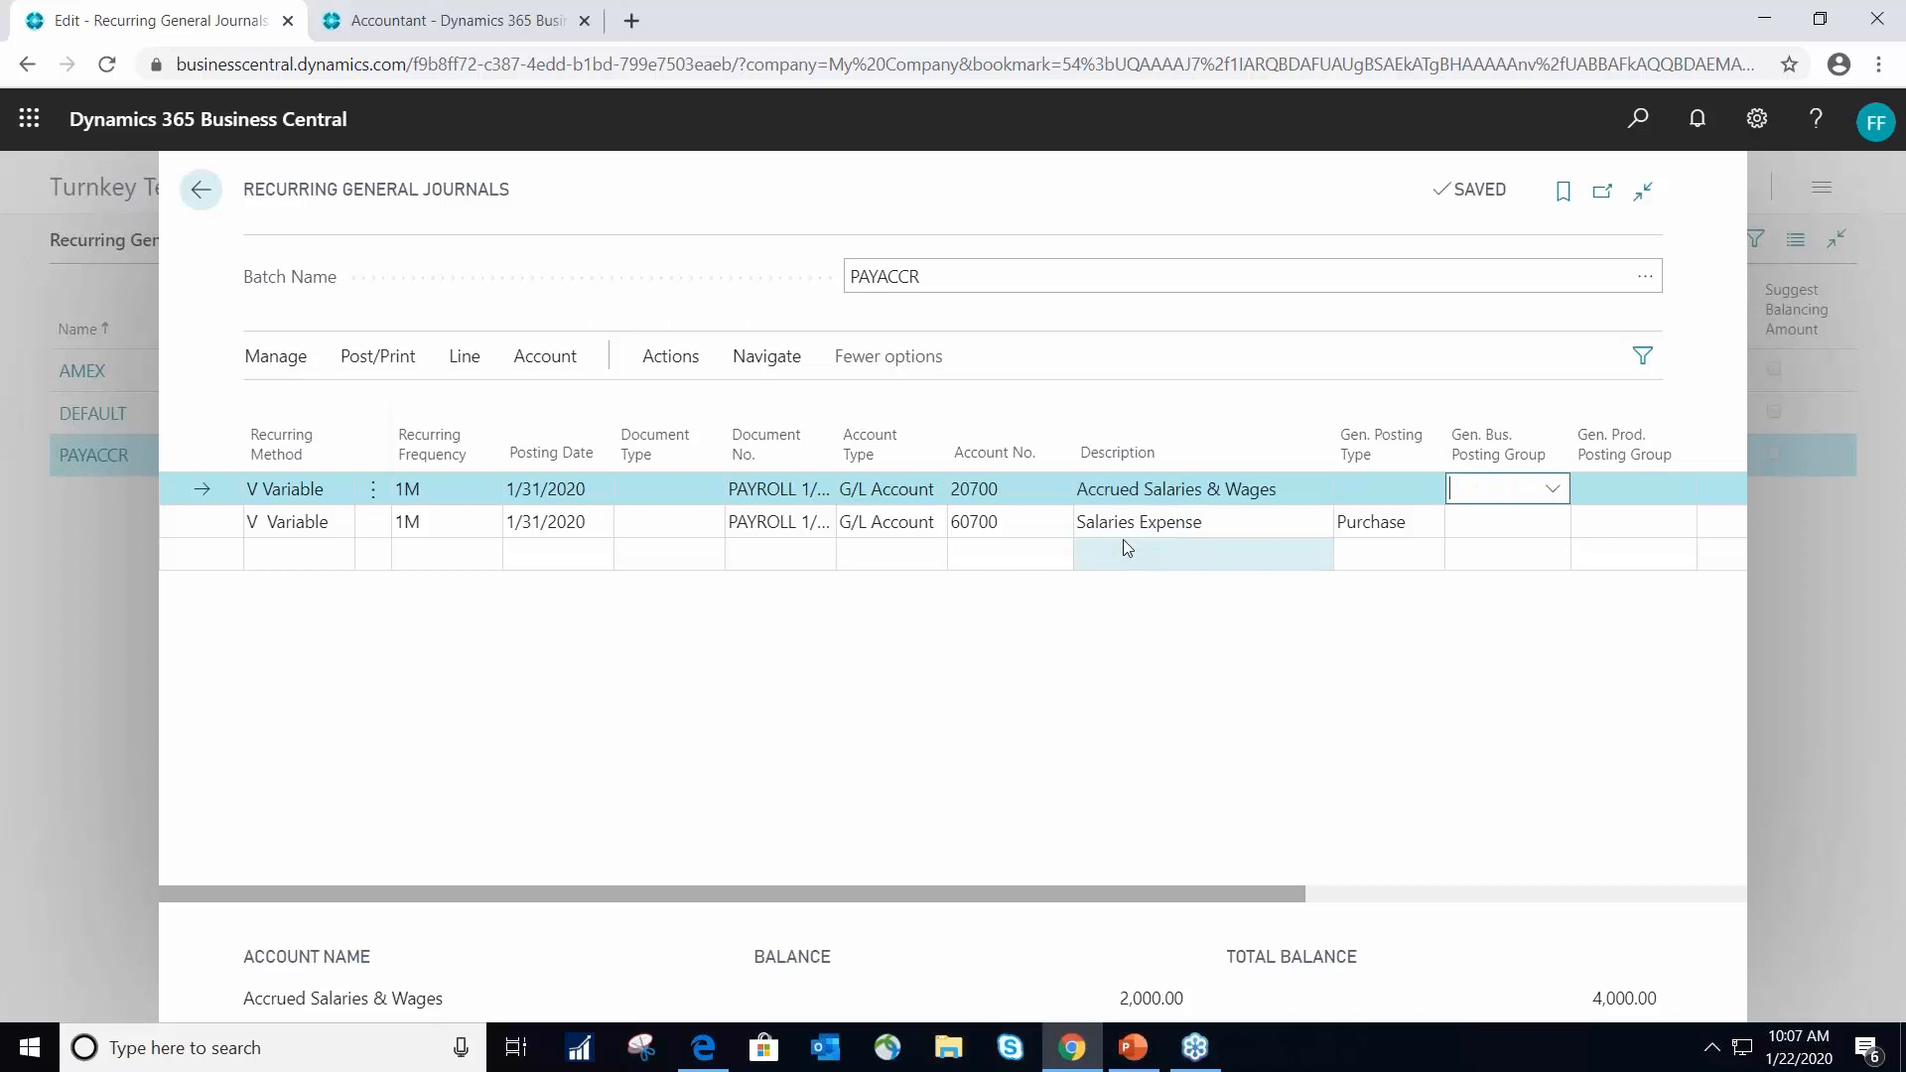
key("Tab")
key("Tab")
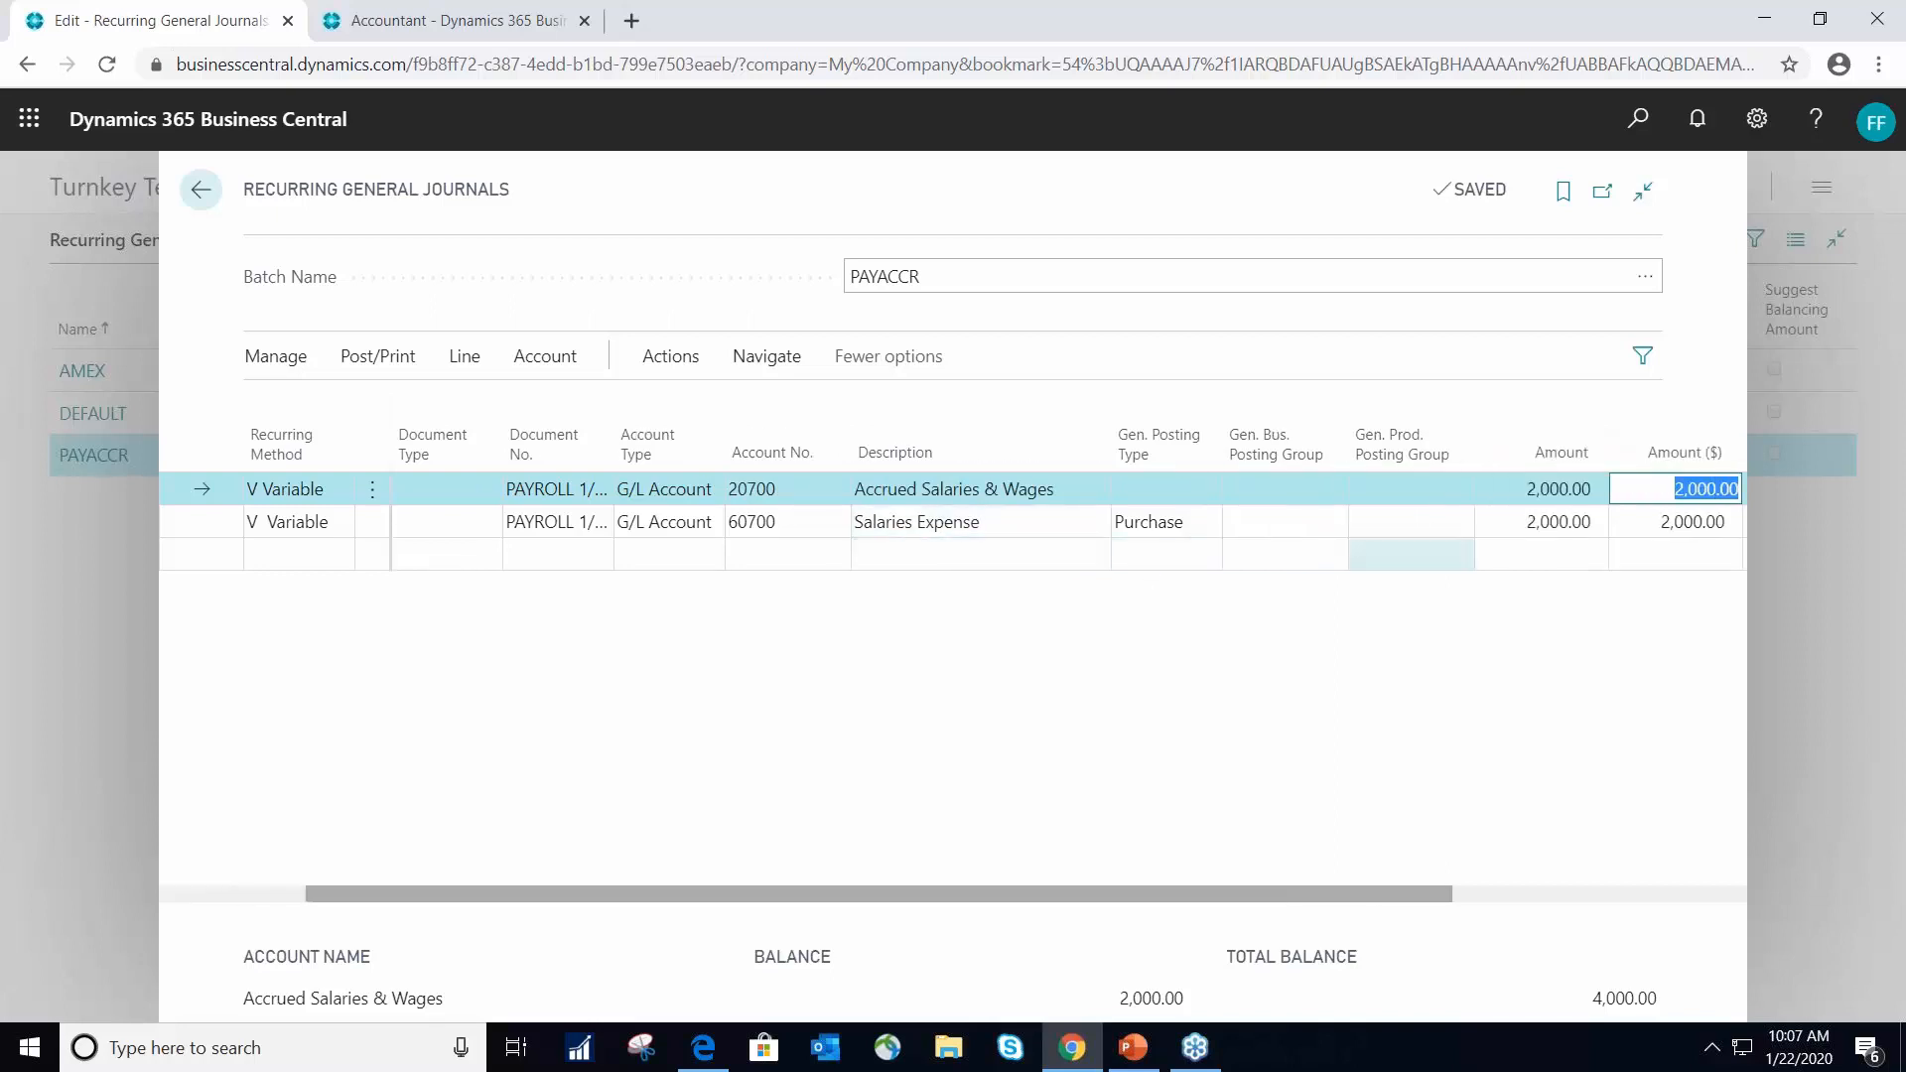
key("Tab")
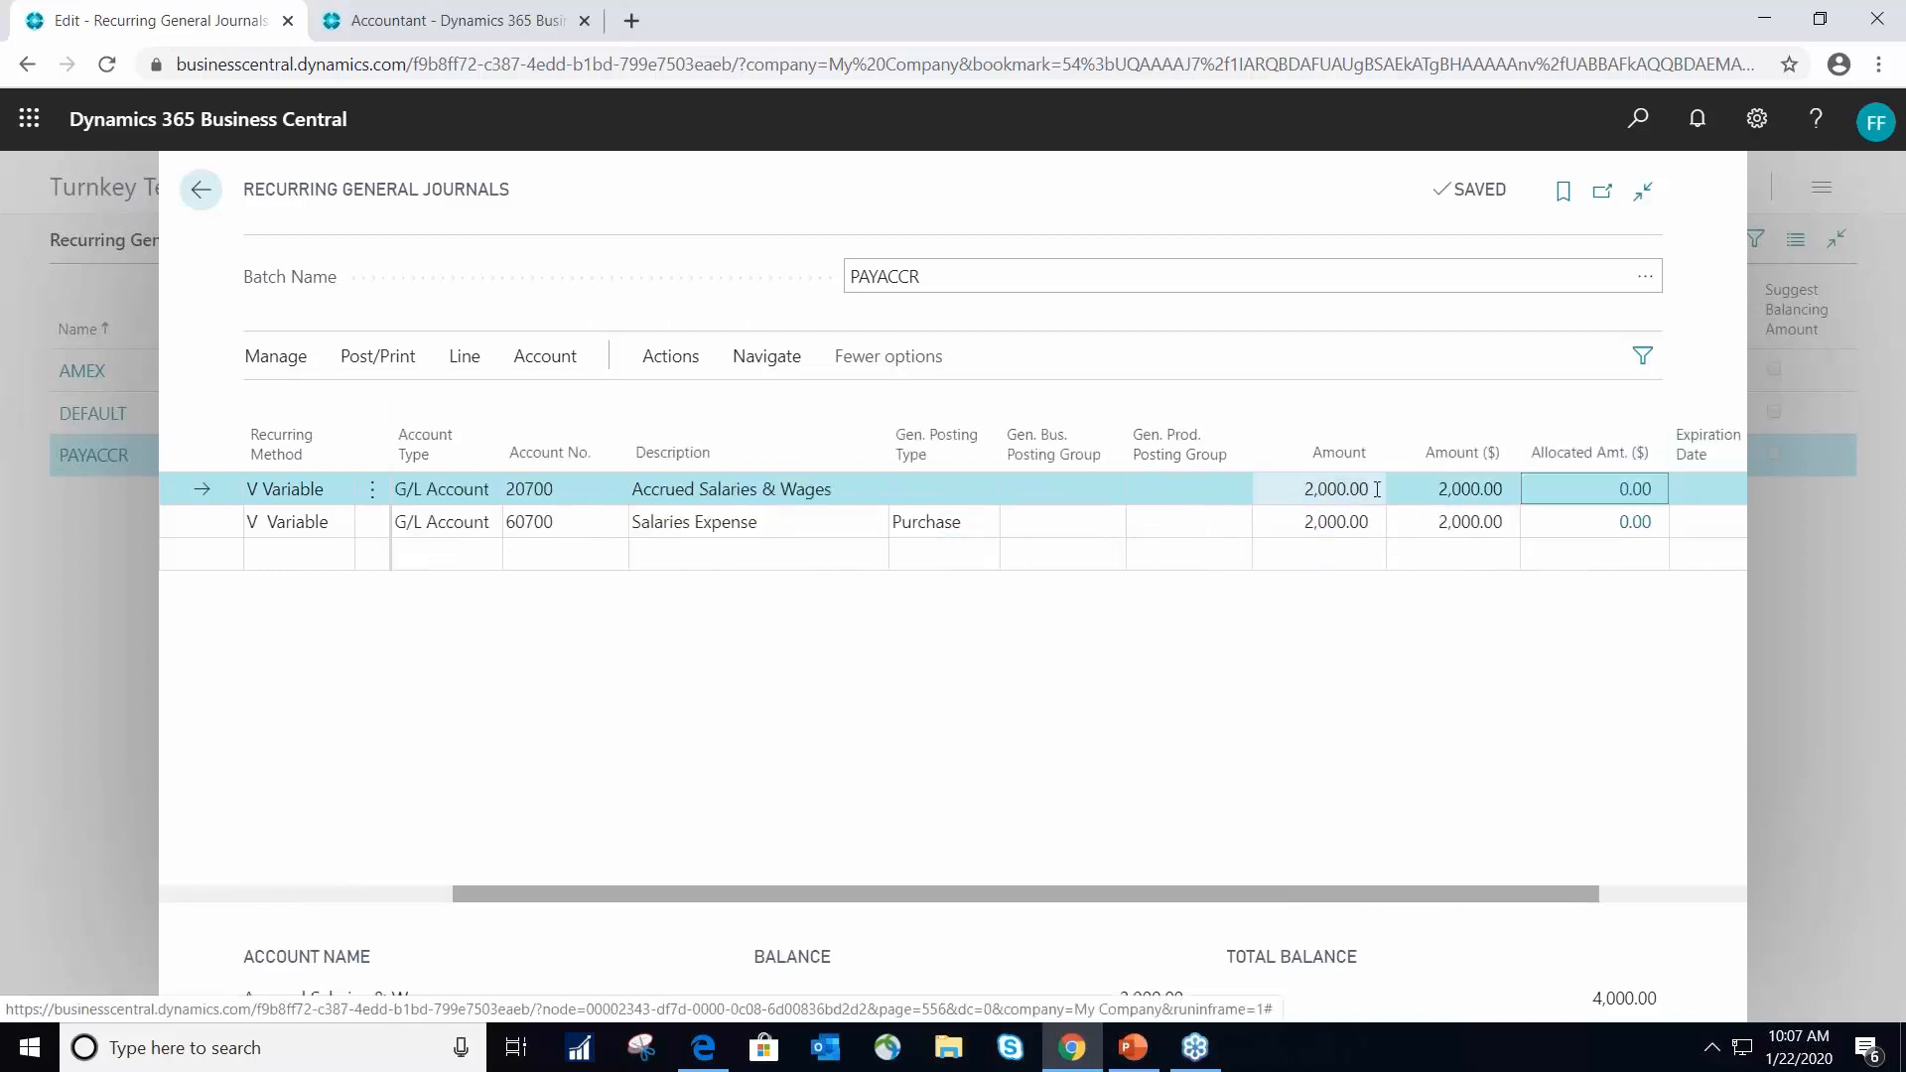
left_click(1461, 489)
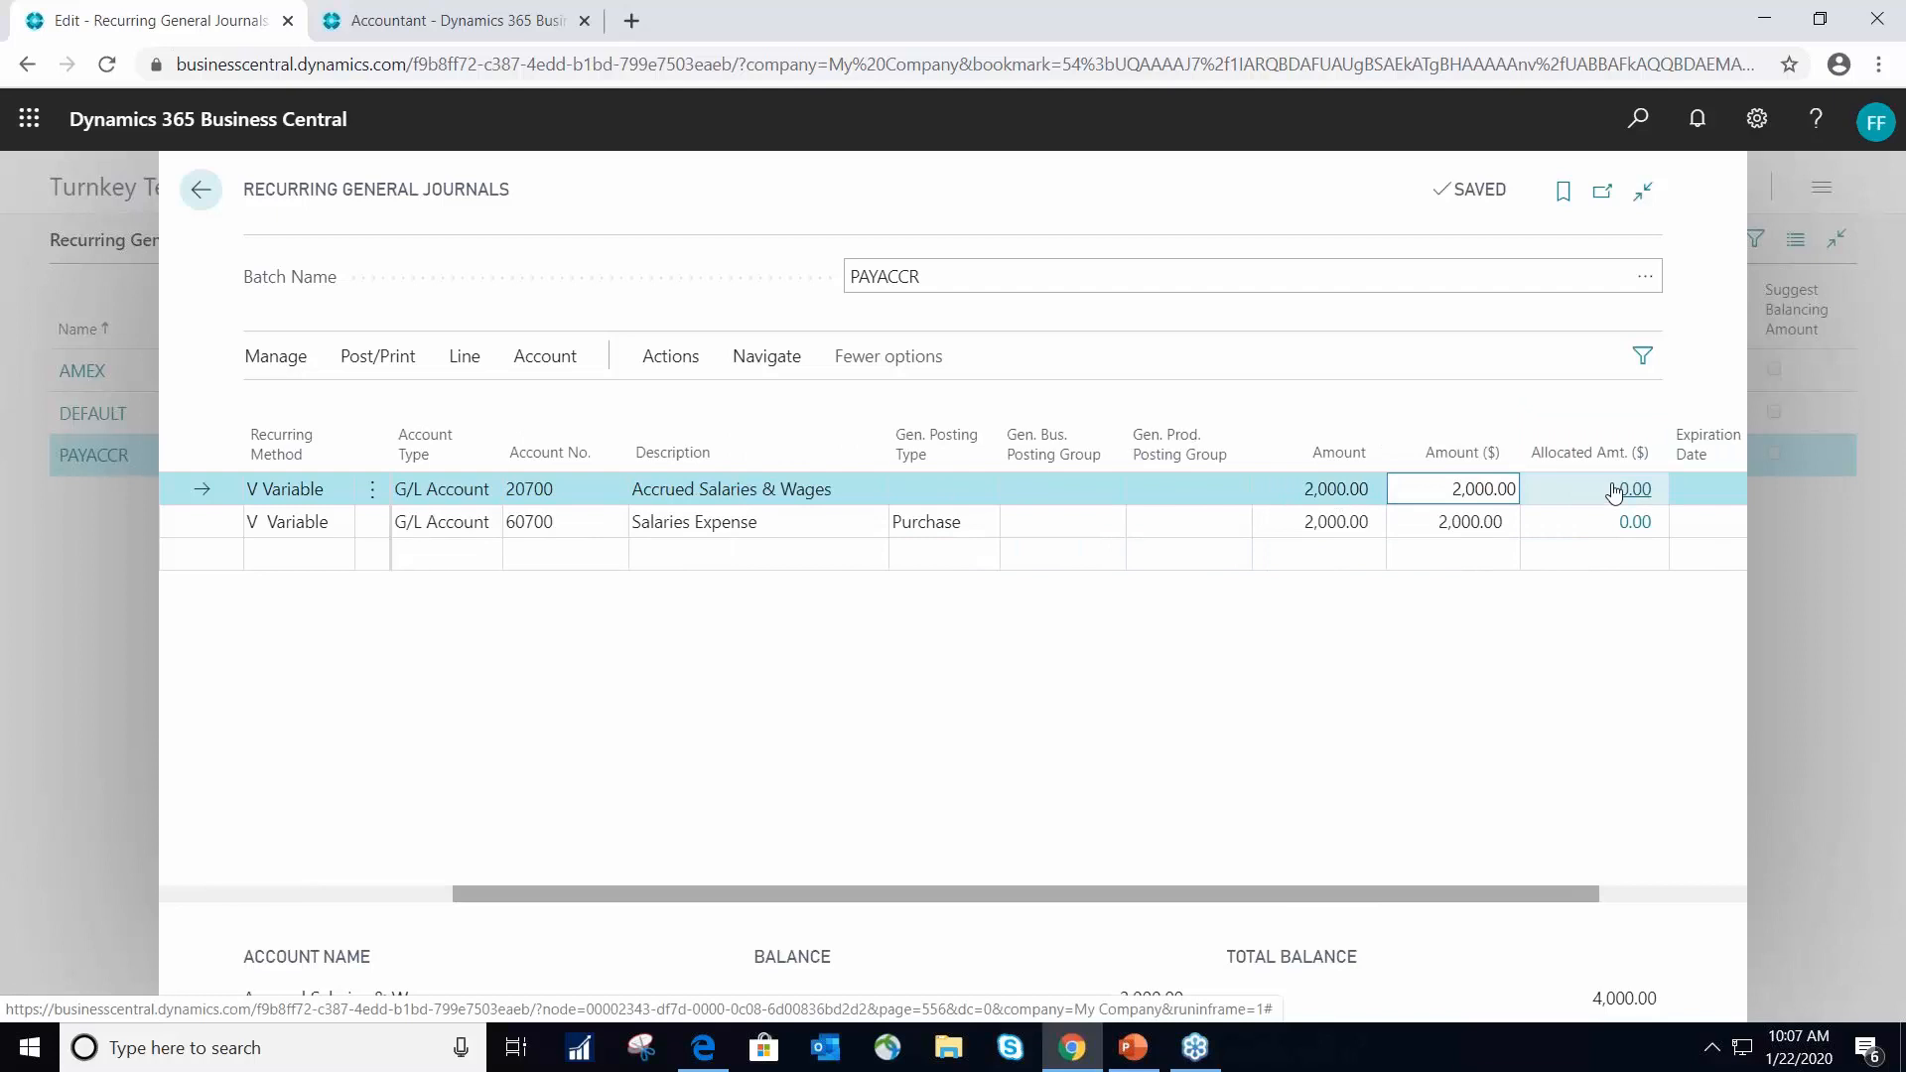
- Inspect the allocation fields for the Accrued Salaries & Wages line, including Allocation %, and close the allocations
left_click(1614, 491)
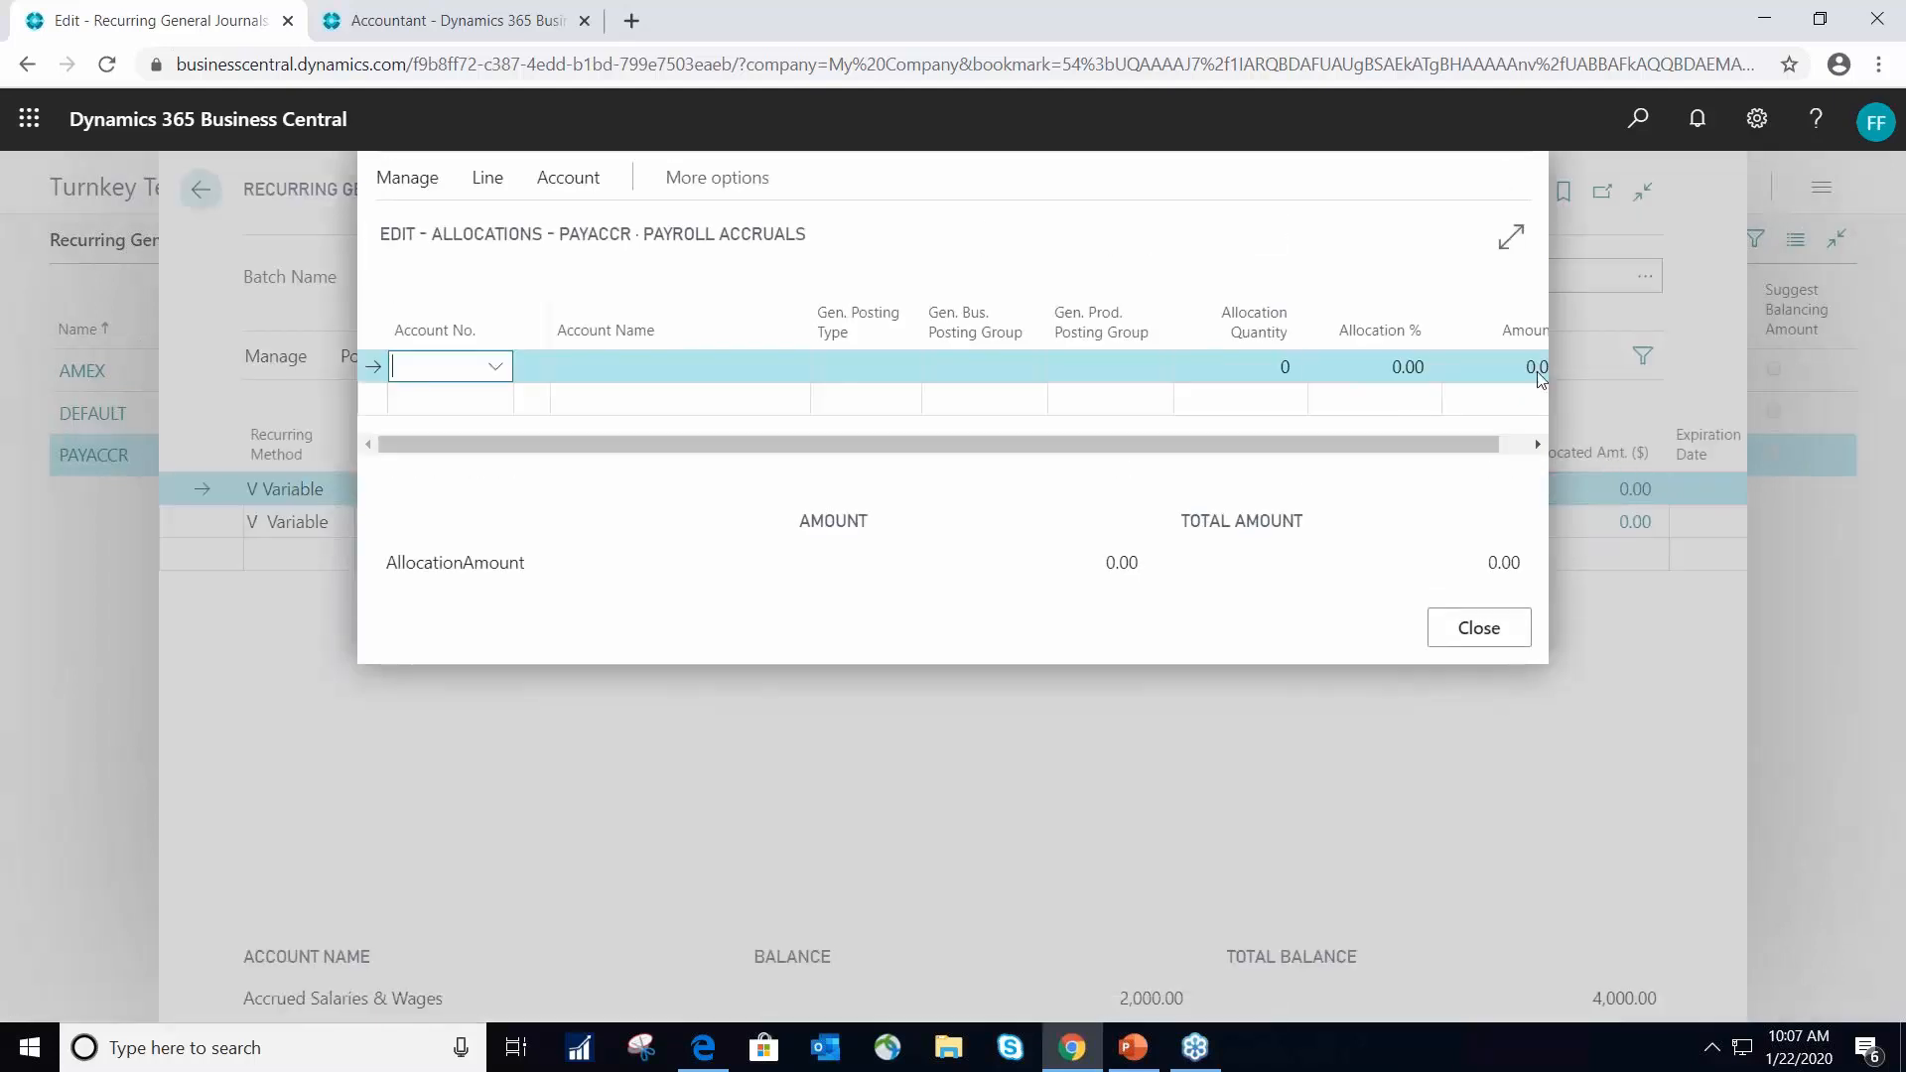
left_click(1495, 632)
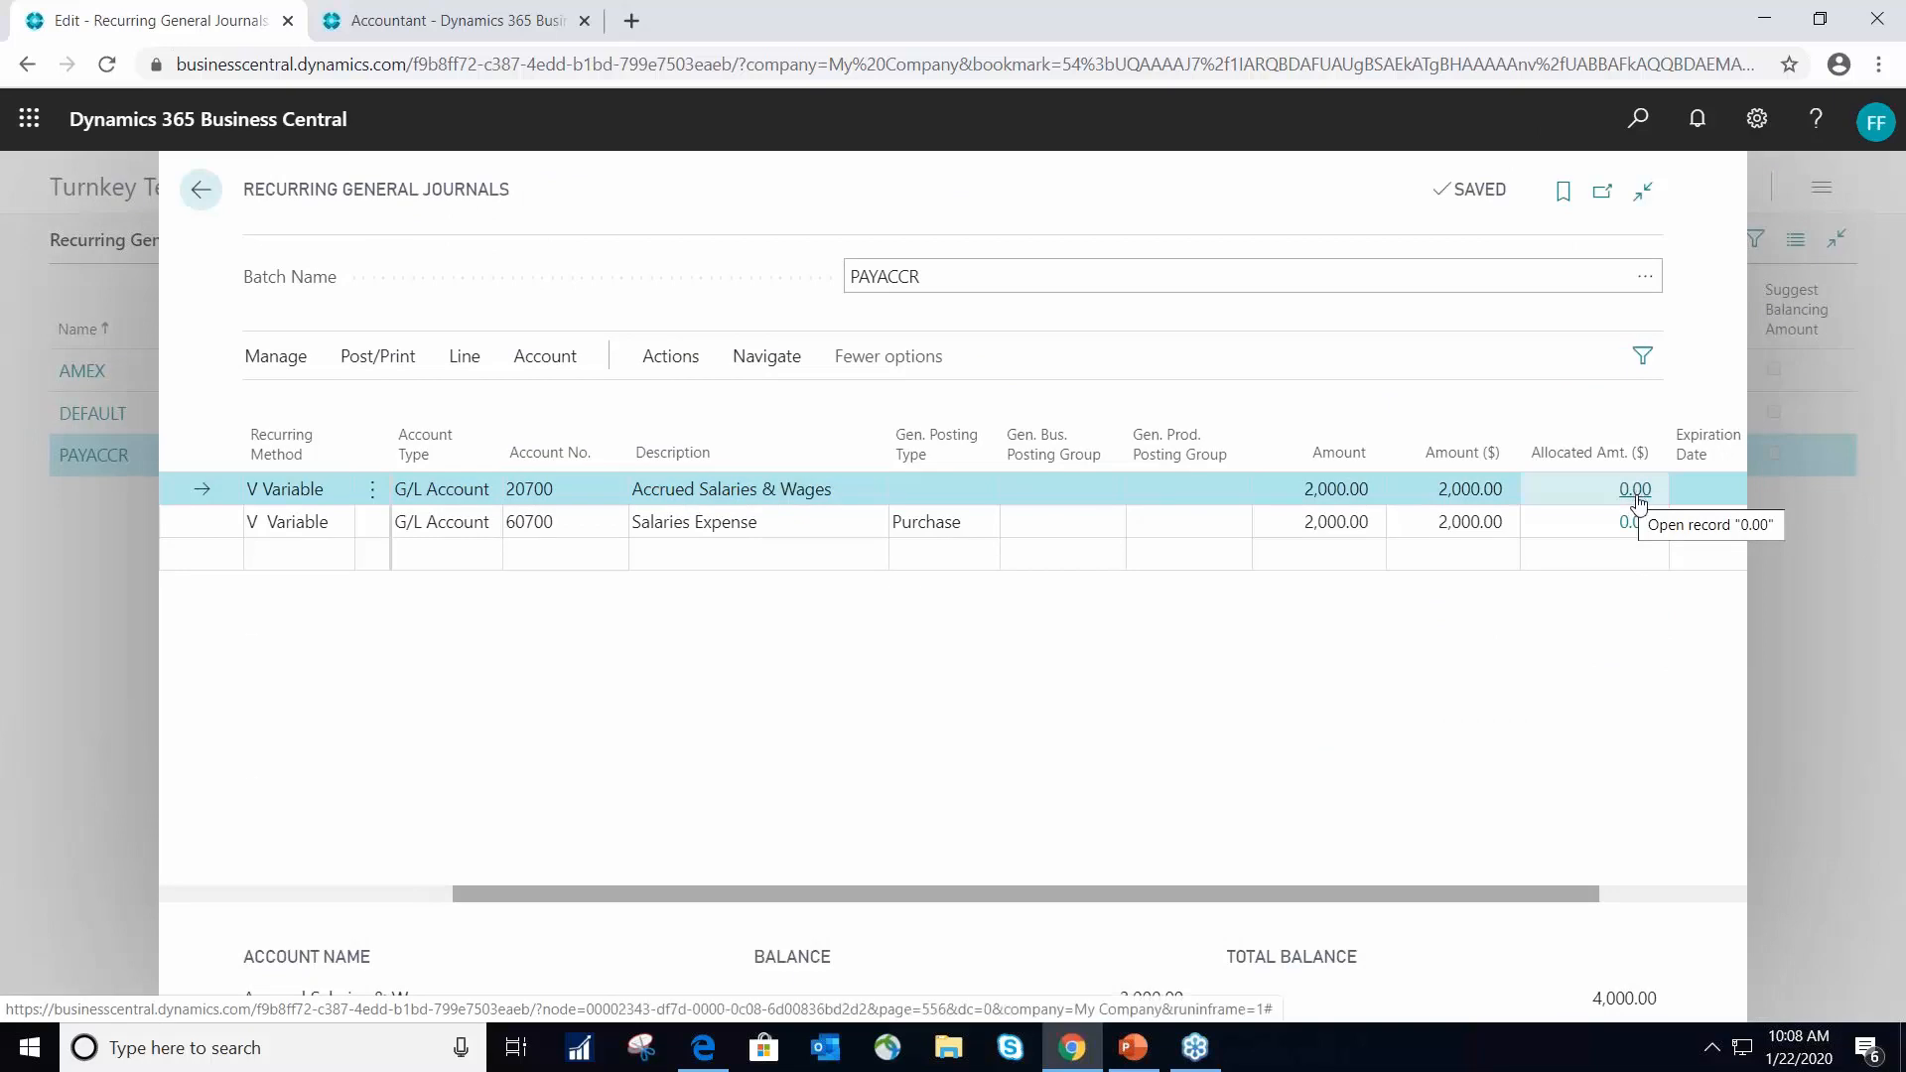
left_click(1635, 493)
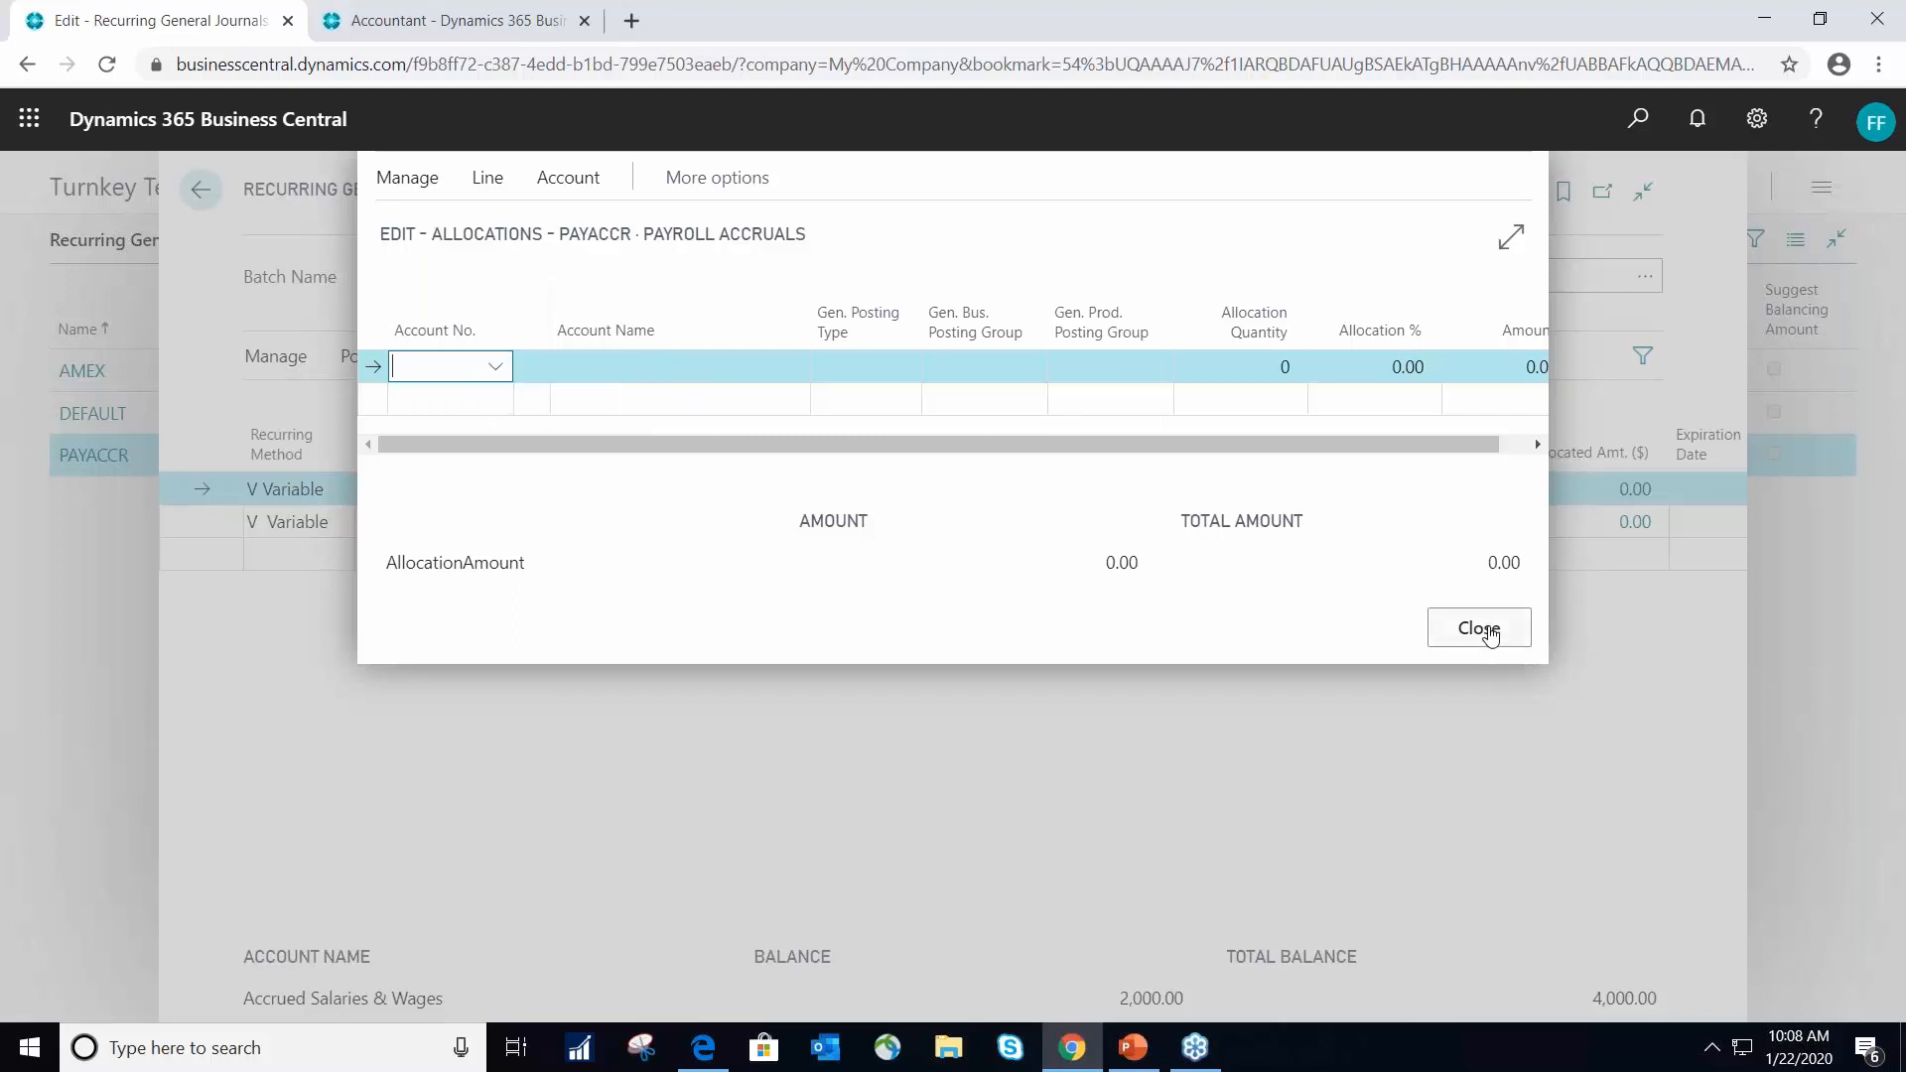
left_click_drag(1373, 444, 1512, 419)
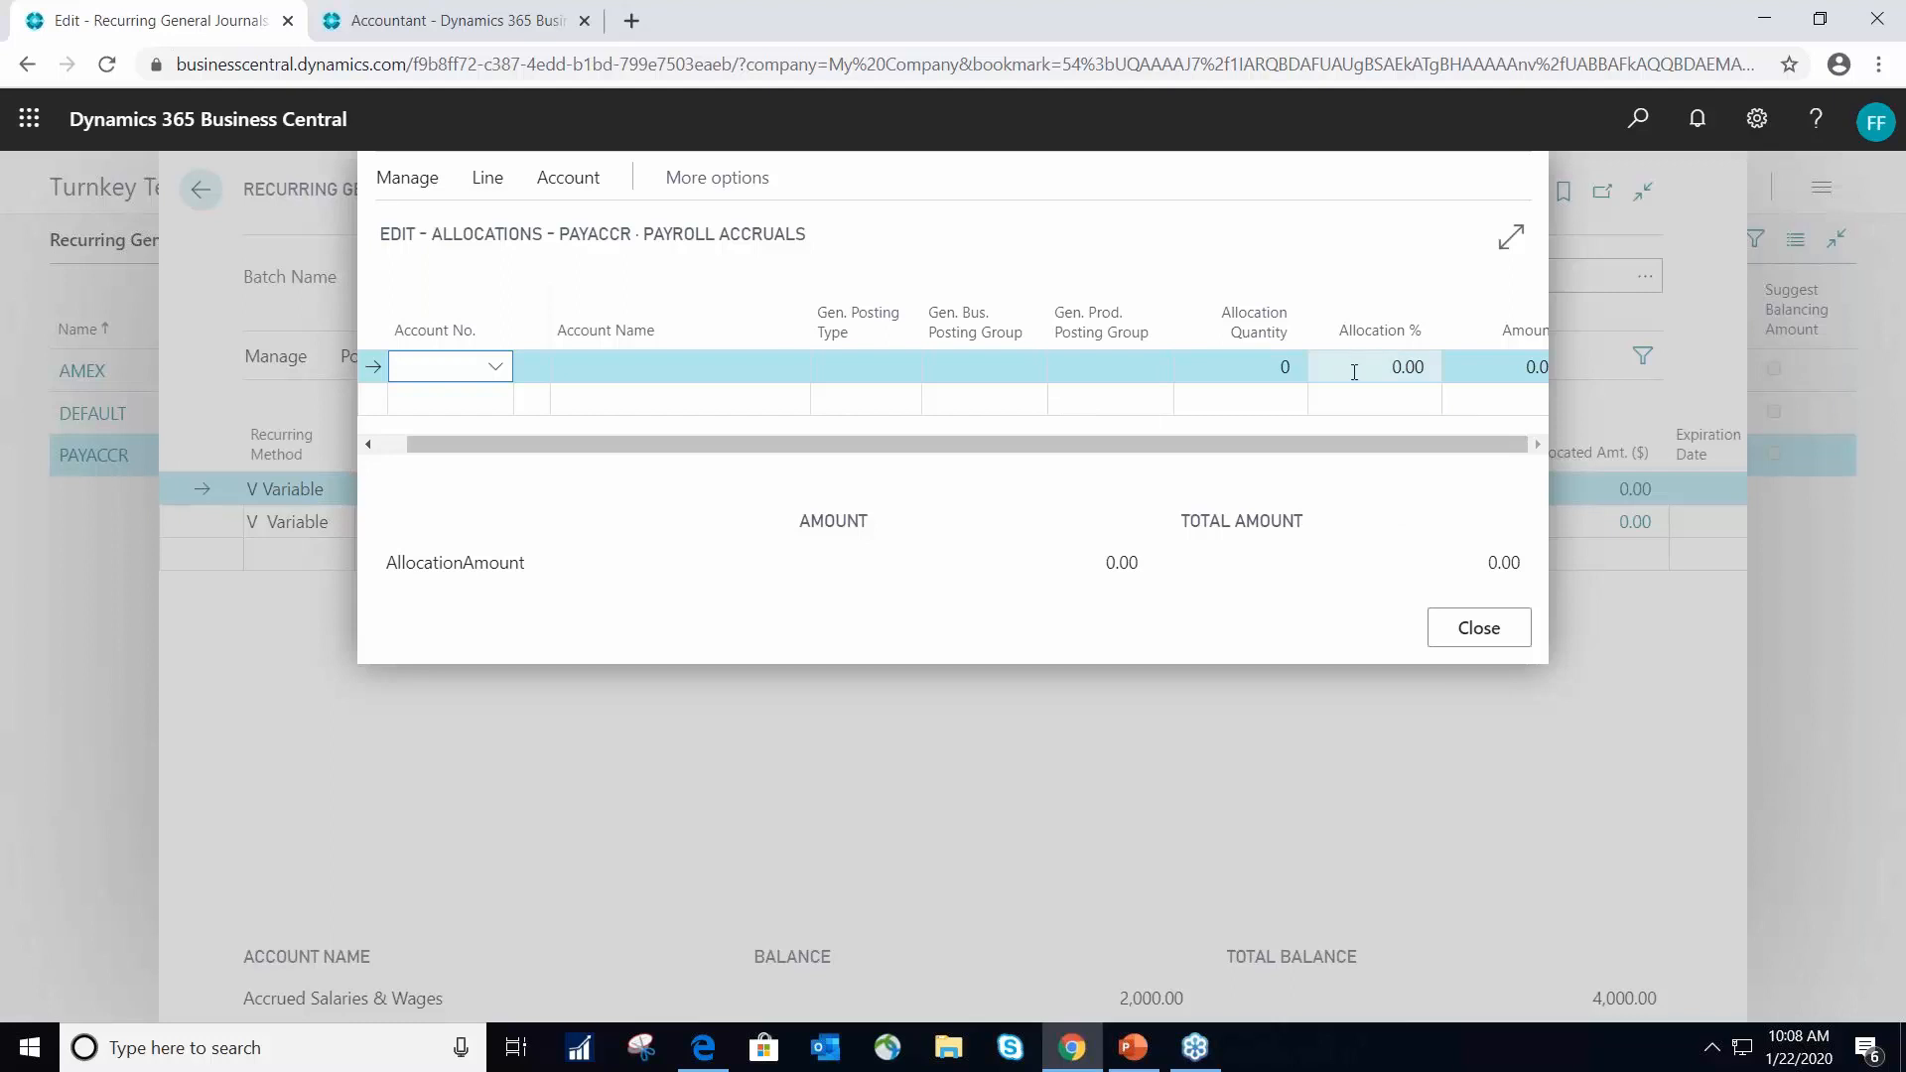
left_click(1496, 636)
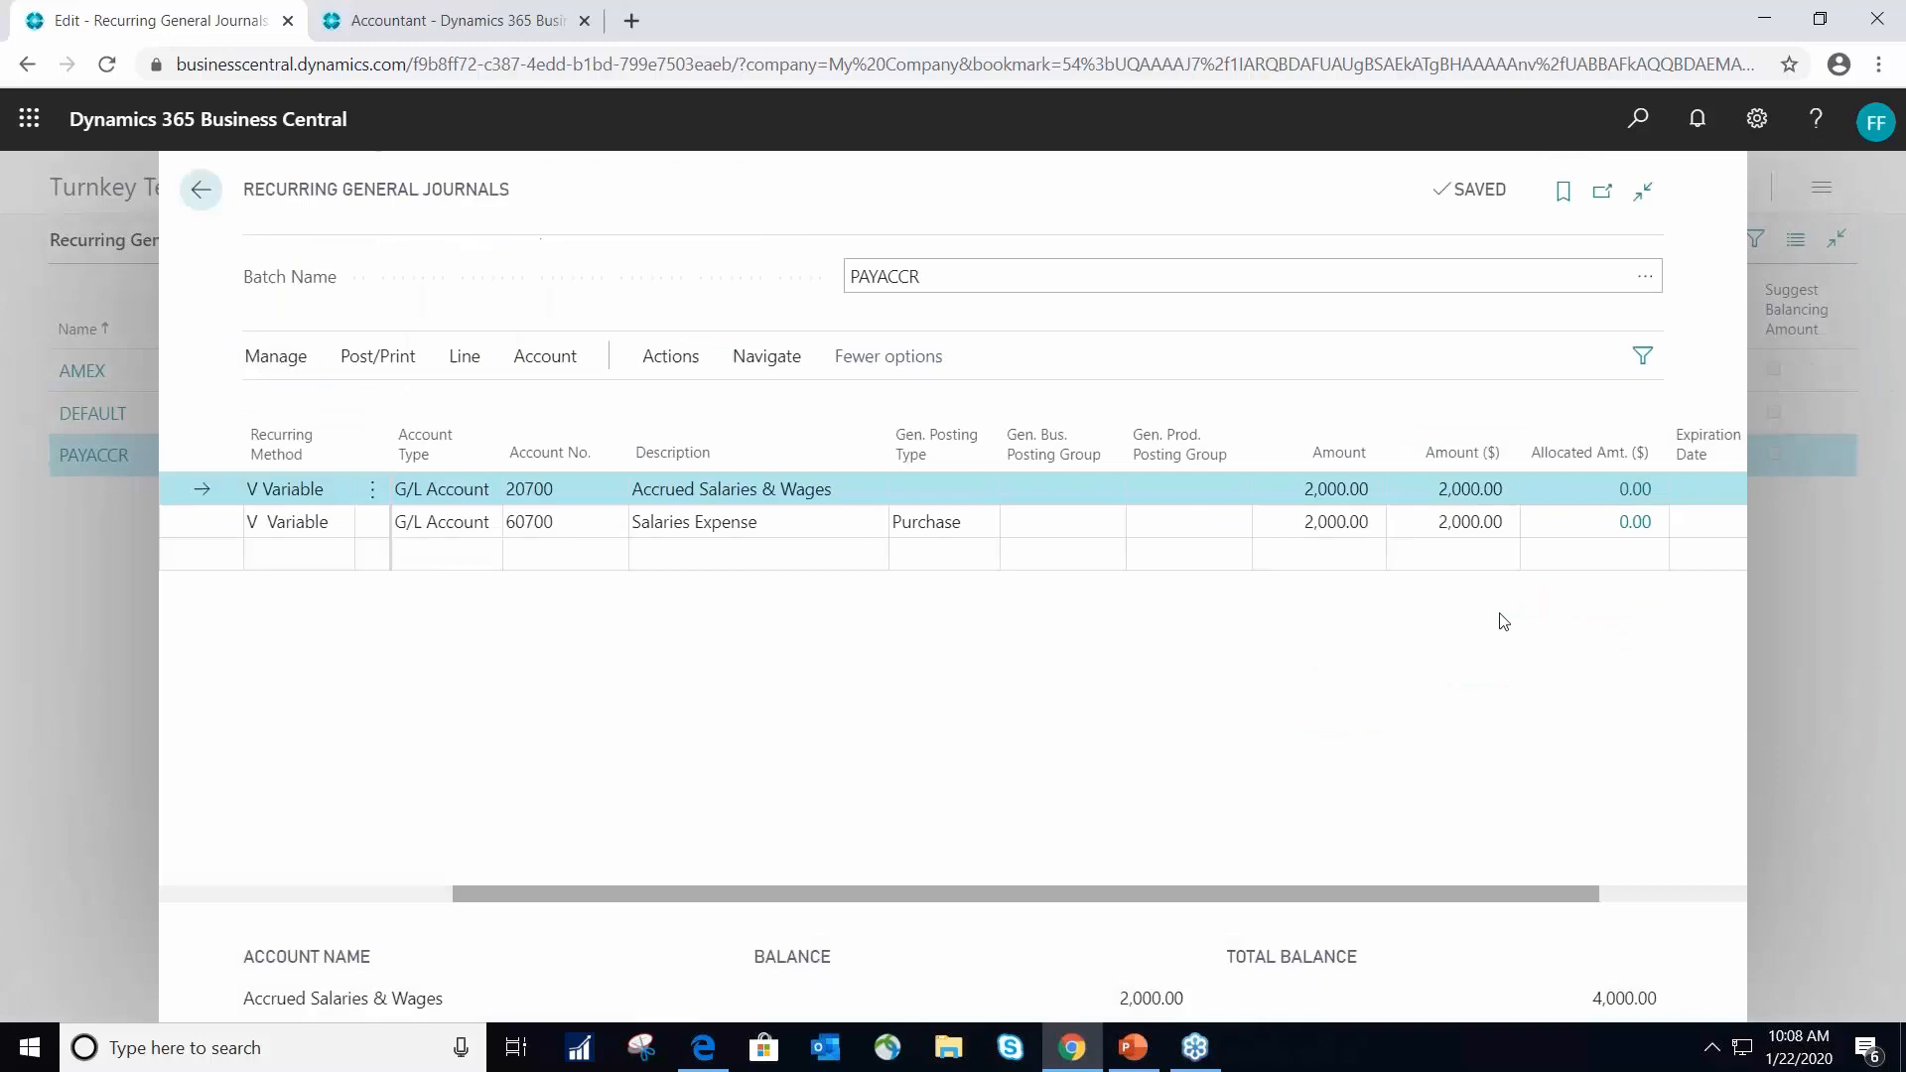
- Examine the first line's department code, then the Salaries Expense line's posting date, account number and posting groups
key("Tab")
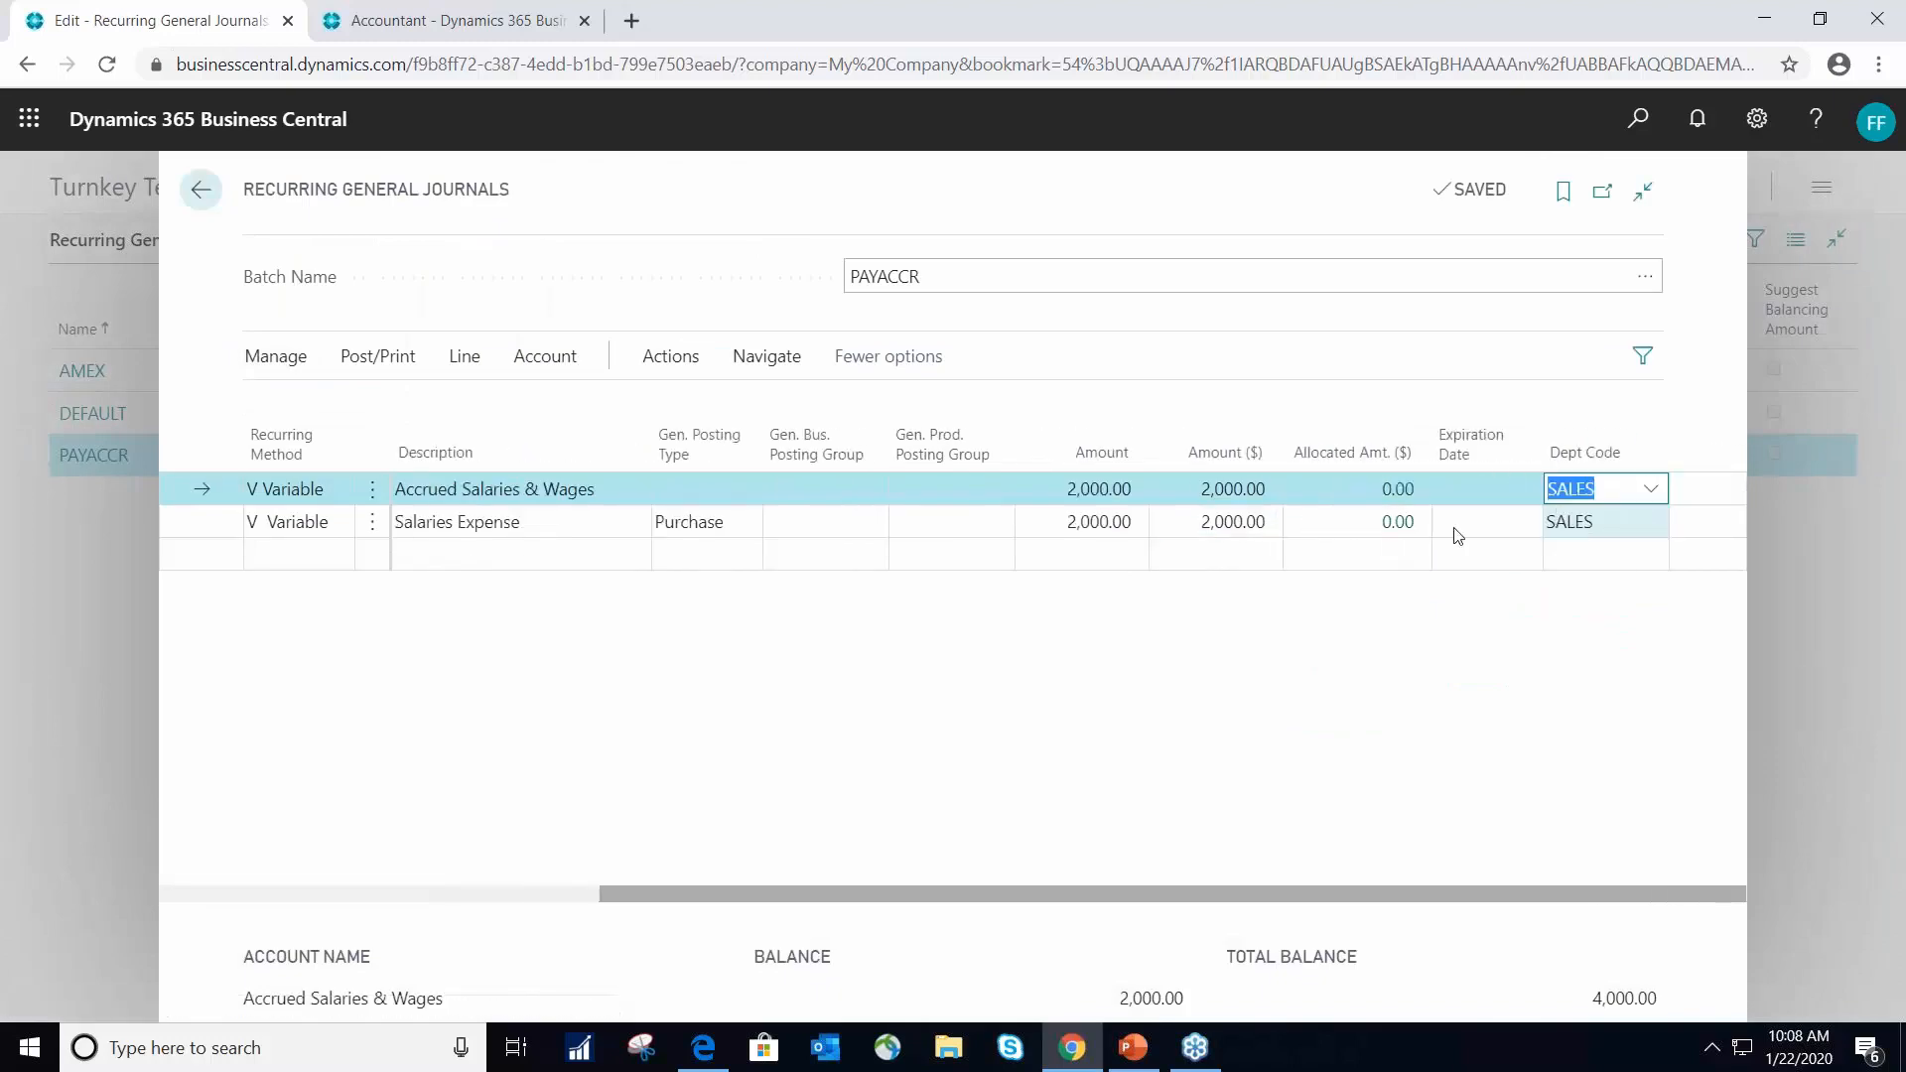
key("Tab")
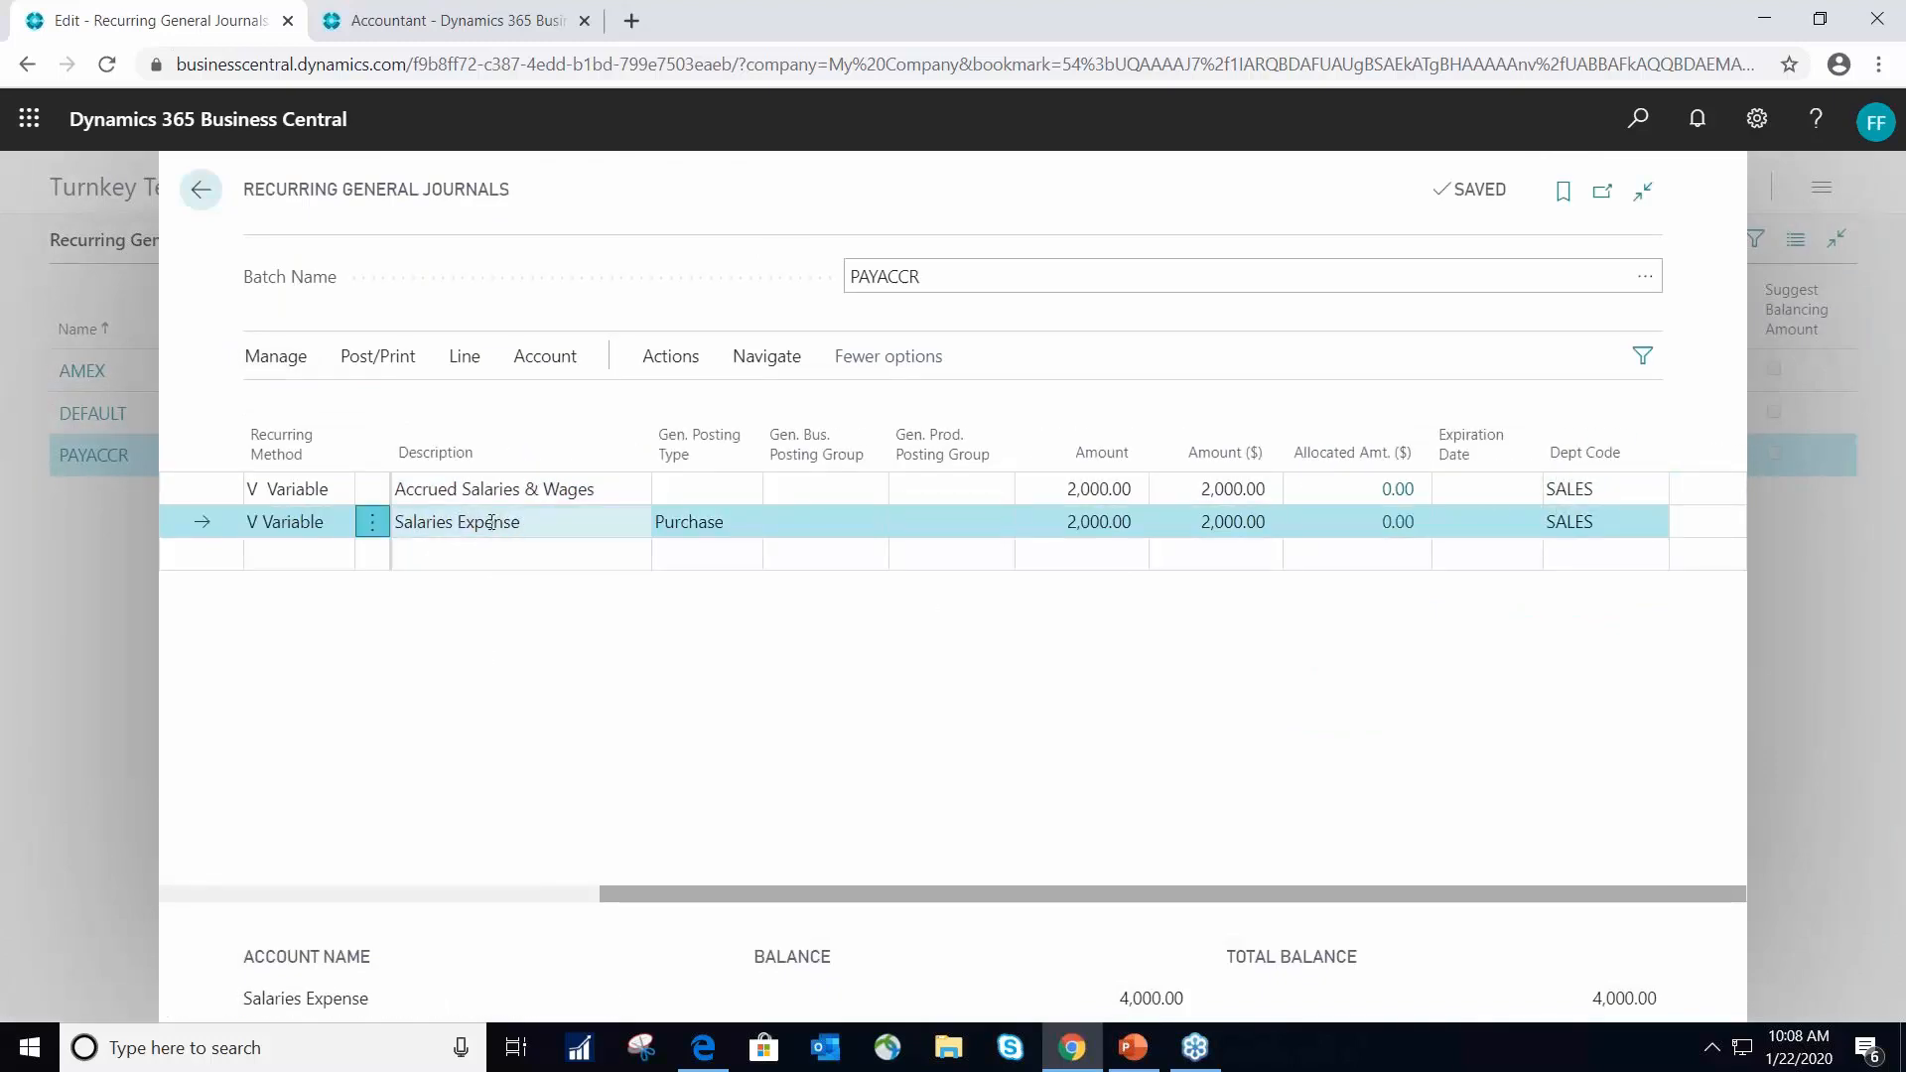
key("Tab")
key("Tab")
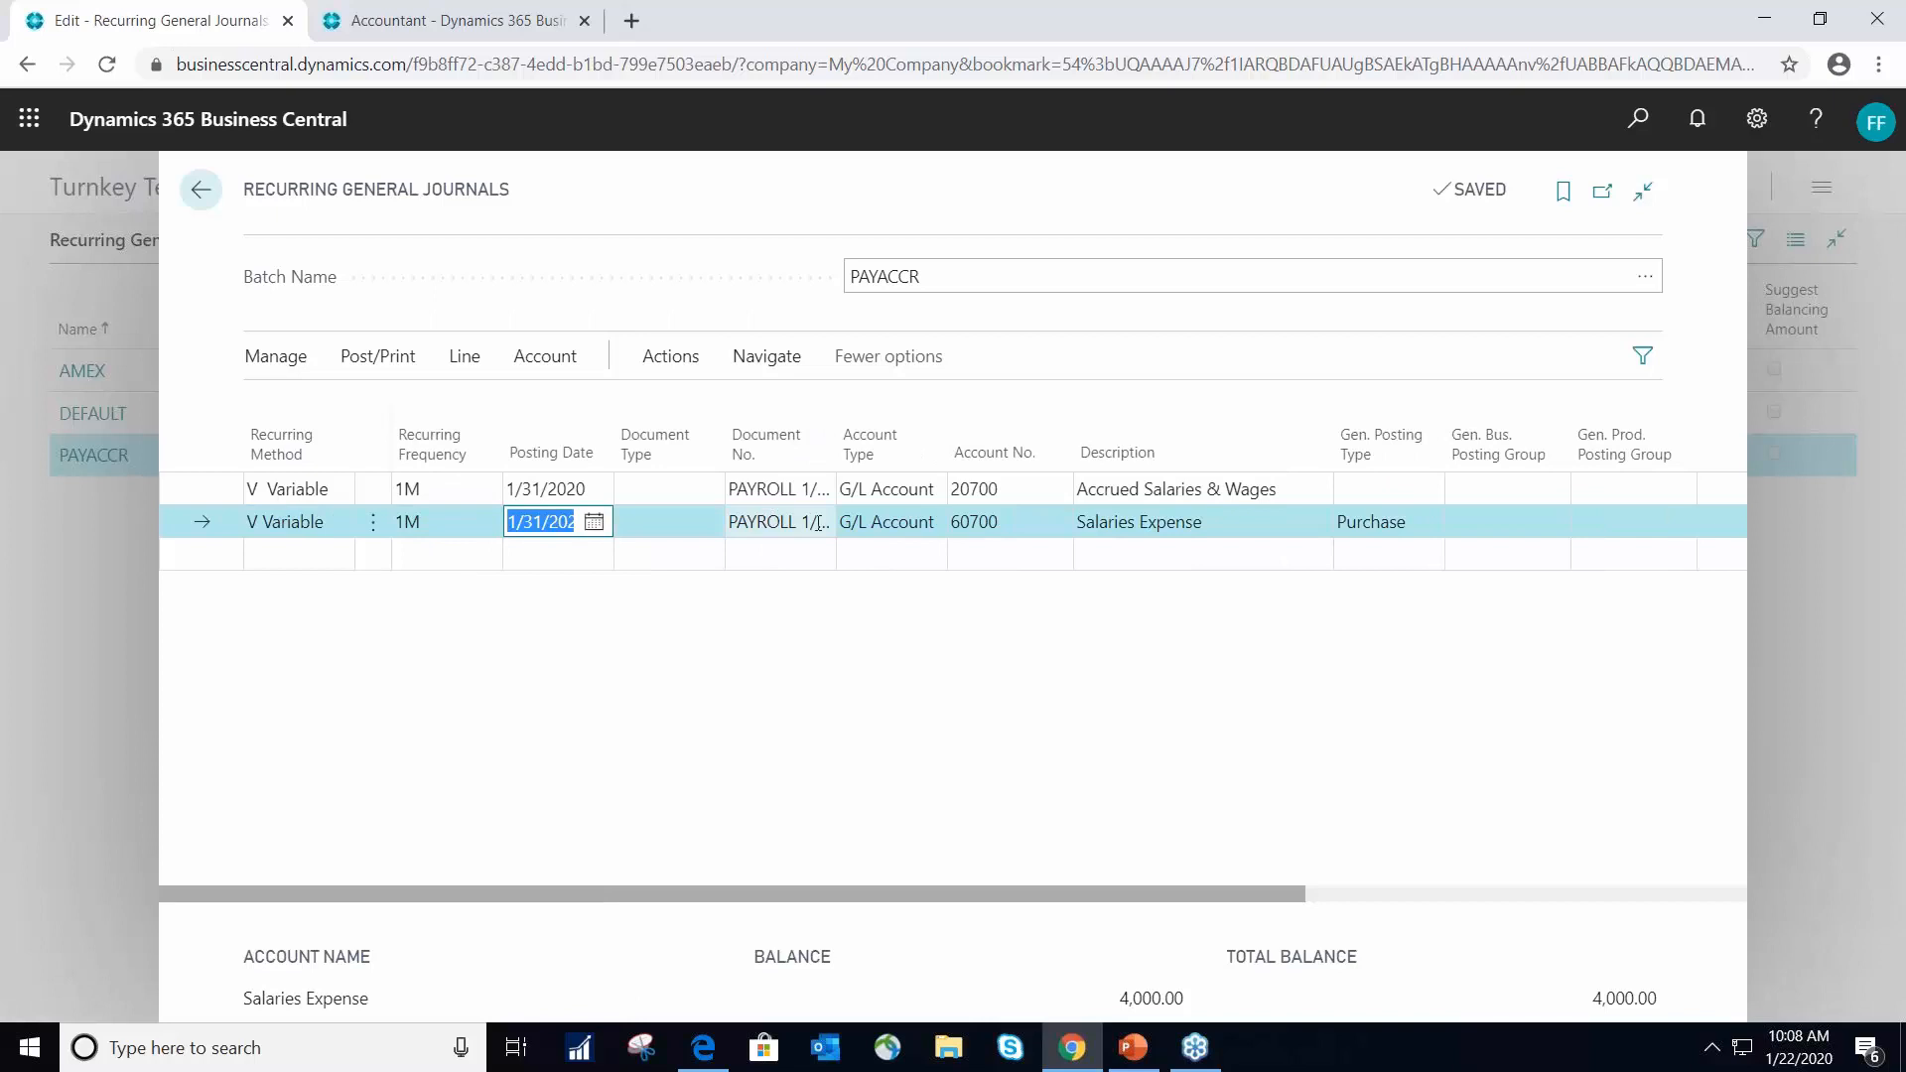
left_click(1022, 525)
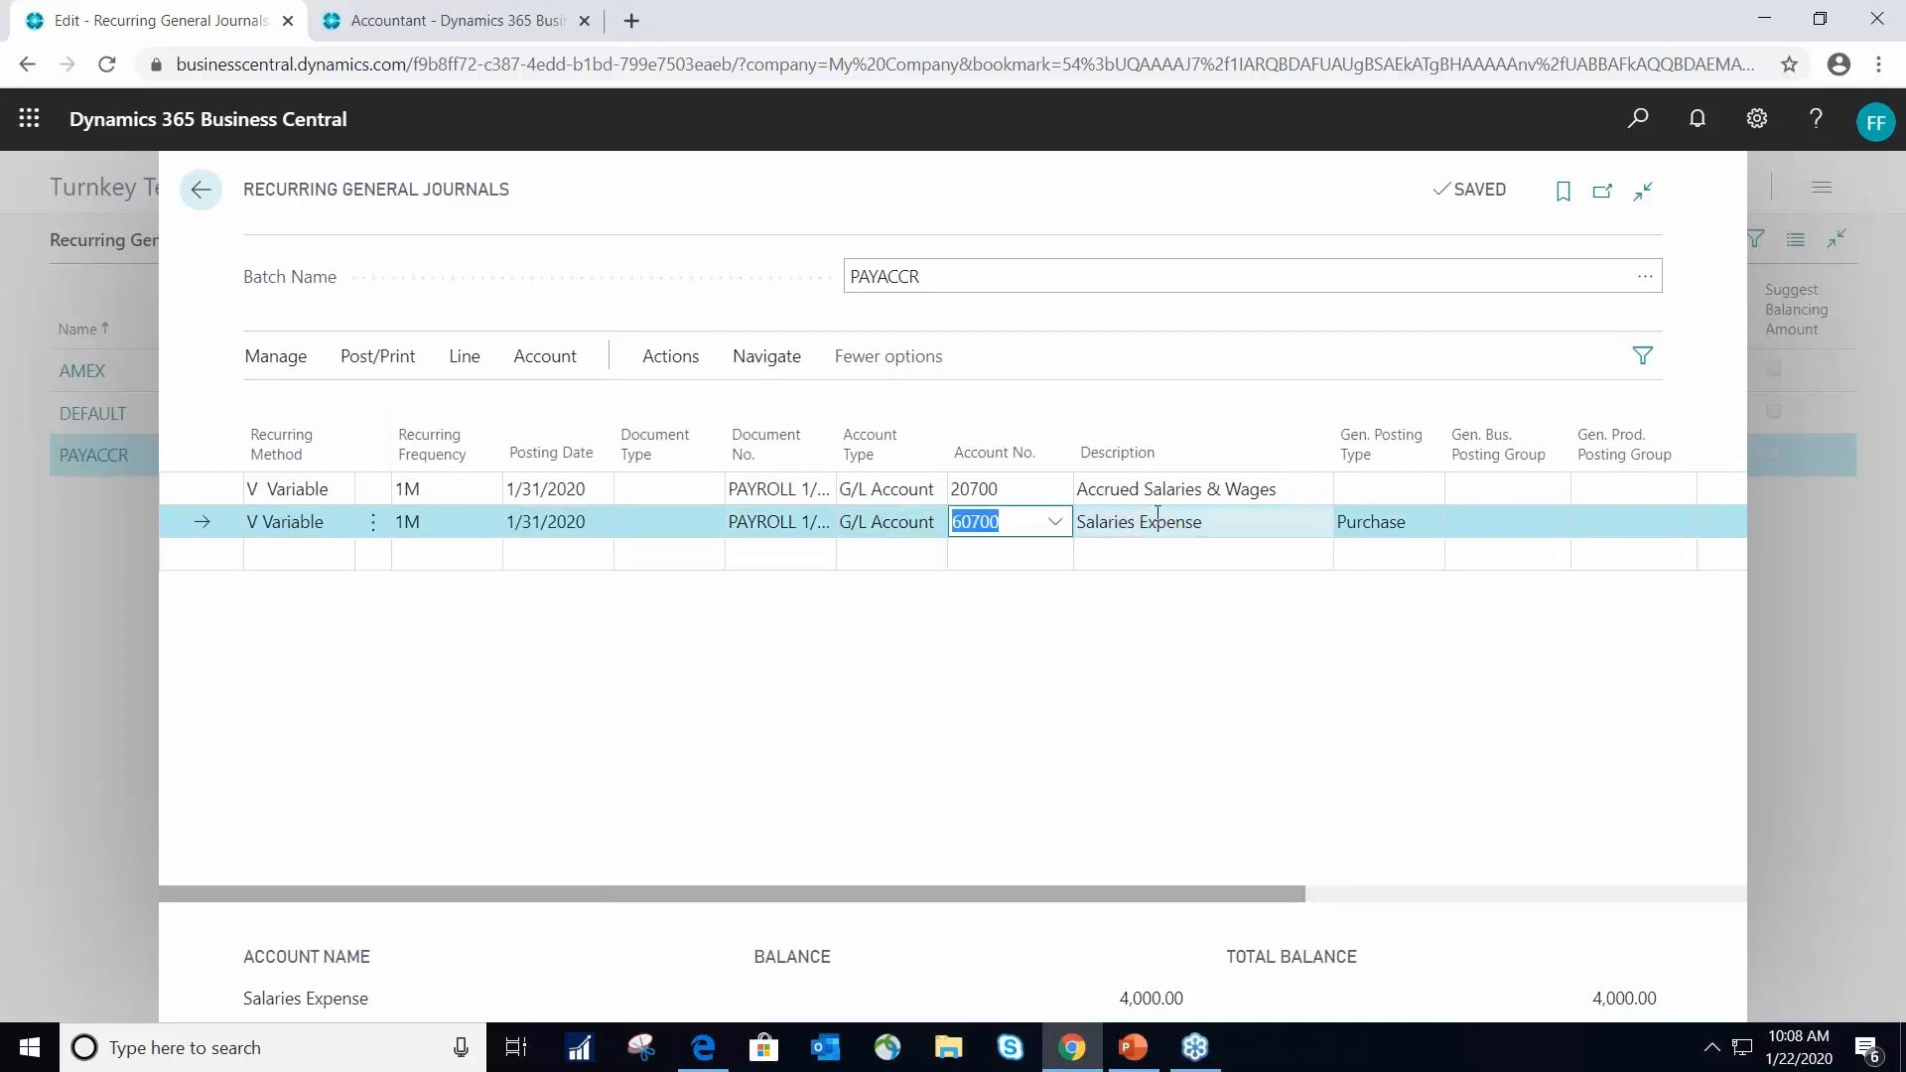
key("Tab")
key("Tab")
key("Tab")
key("Tab")
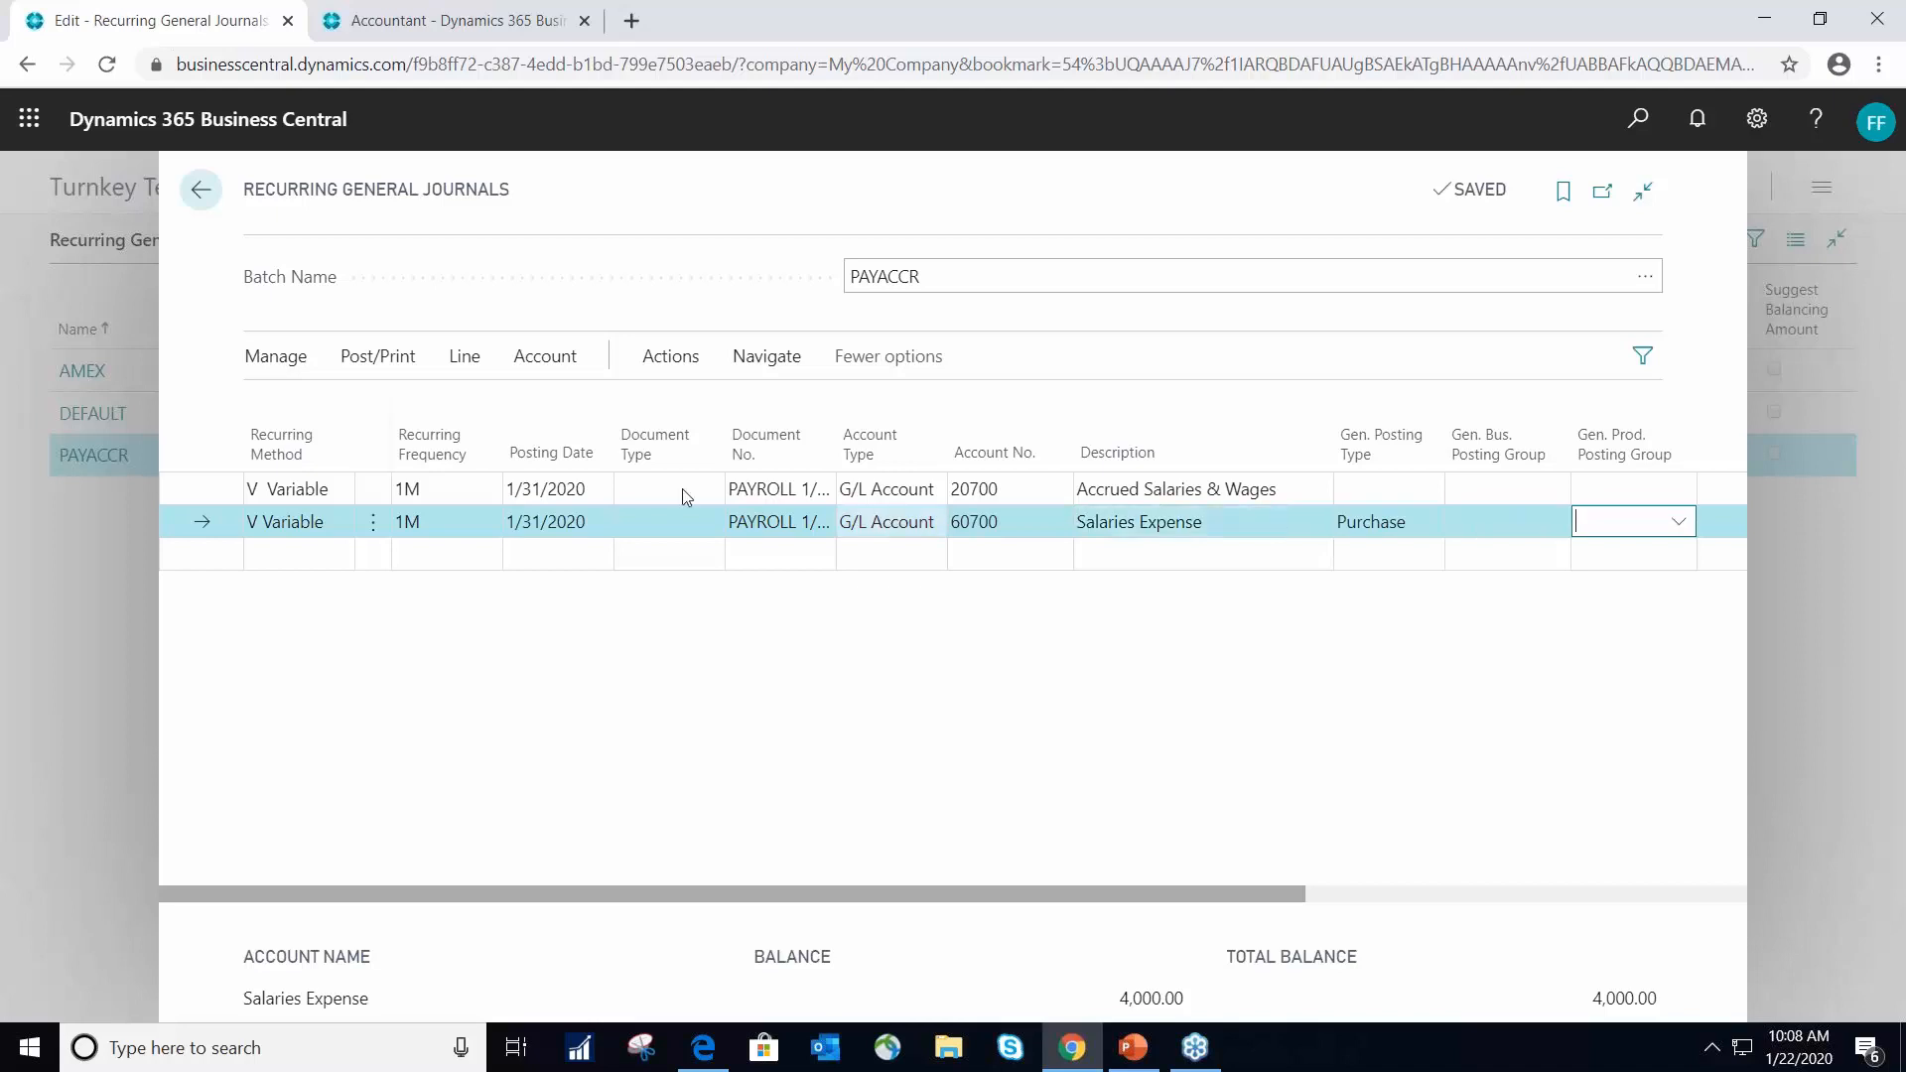
- Try to post the PAYACCR recurring journal, dismiss the notice and bring the lines' amounts into view
left_click(379, 357)
left_click(545, 409)
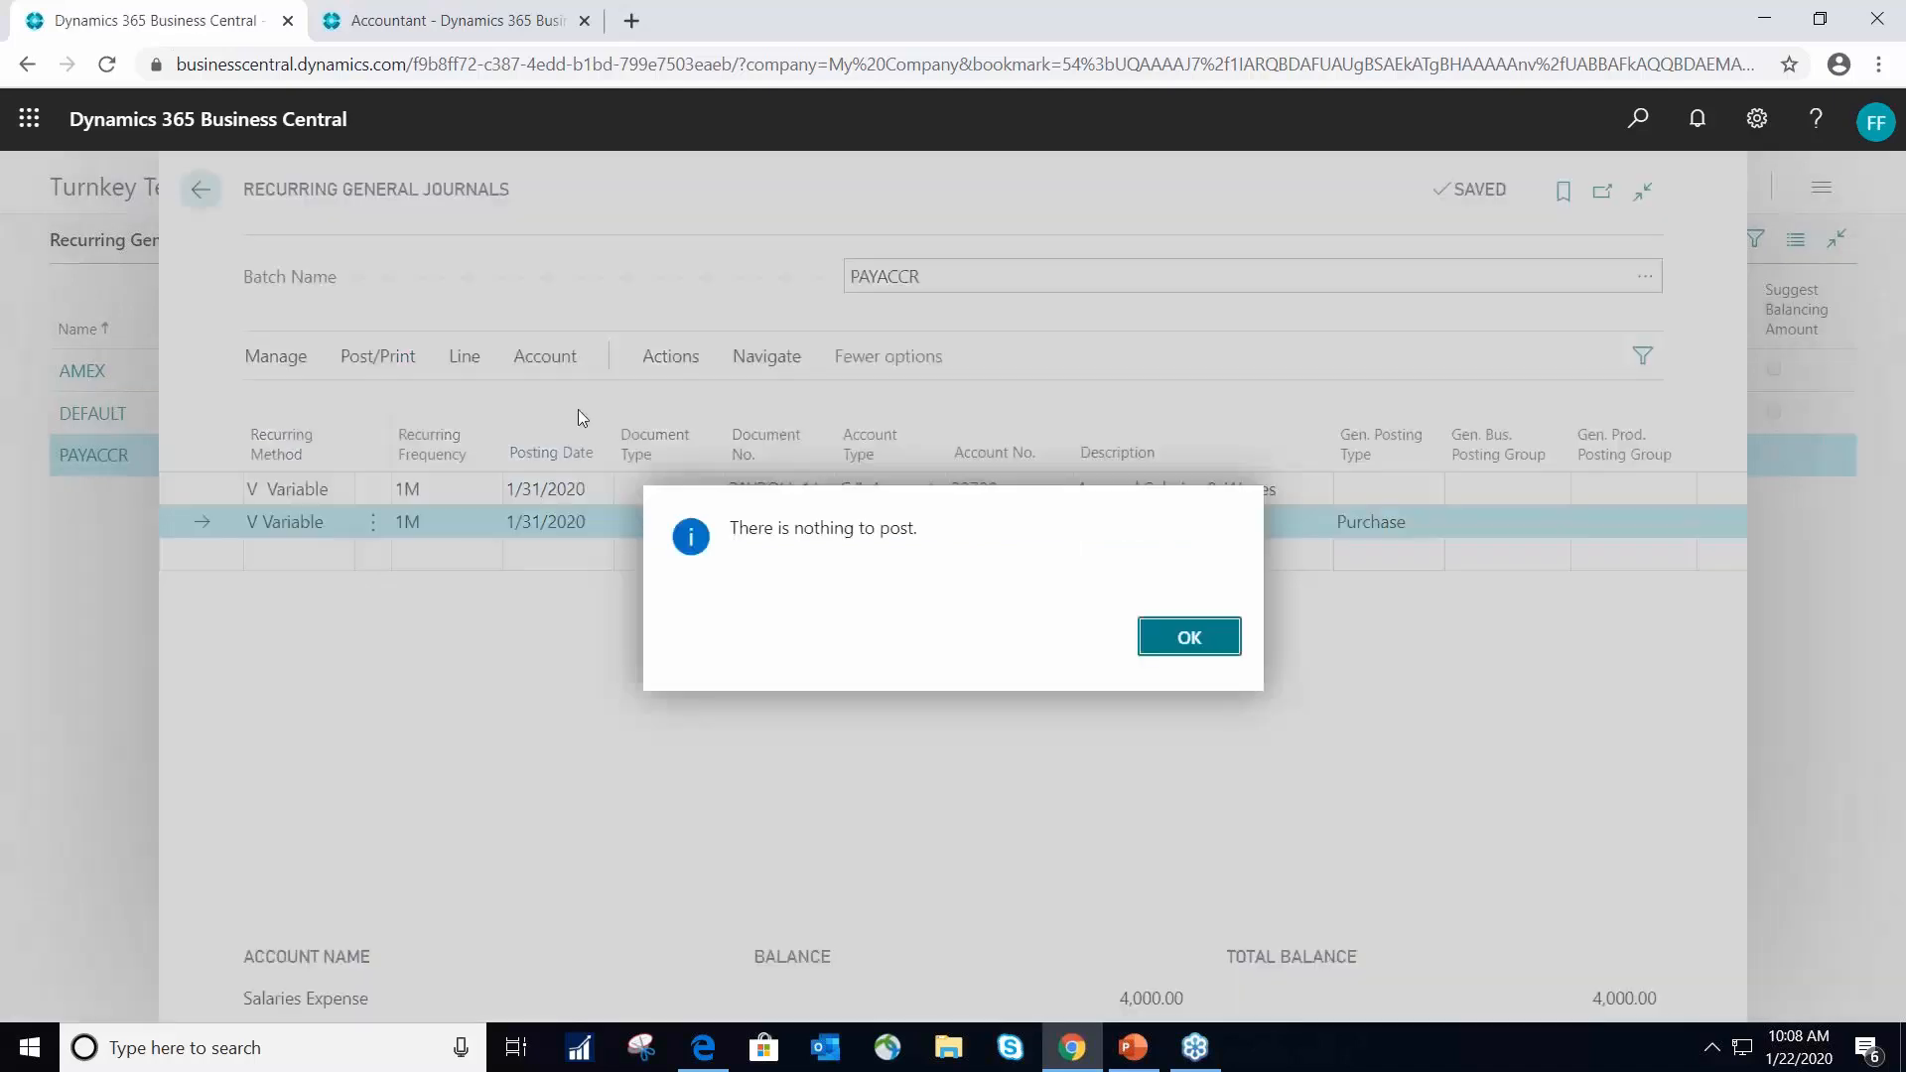
left_click(1225, 647)
left_click_drag(1291, 898, 1696, 886)
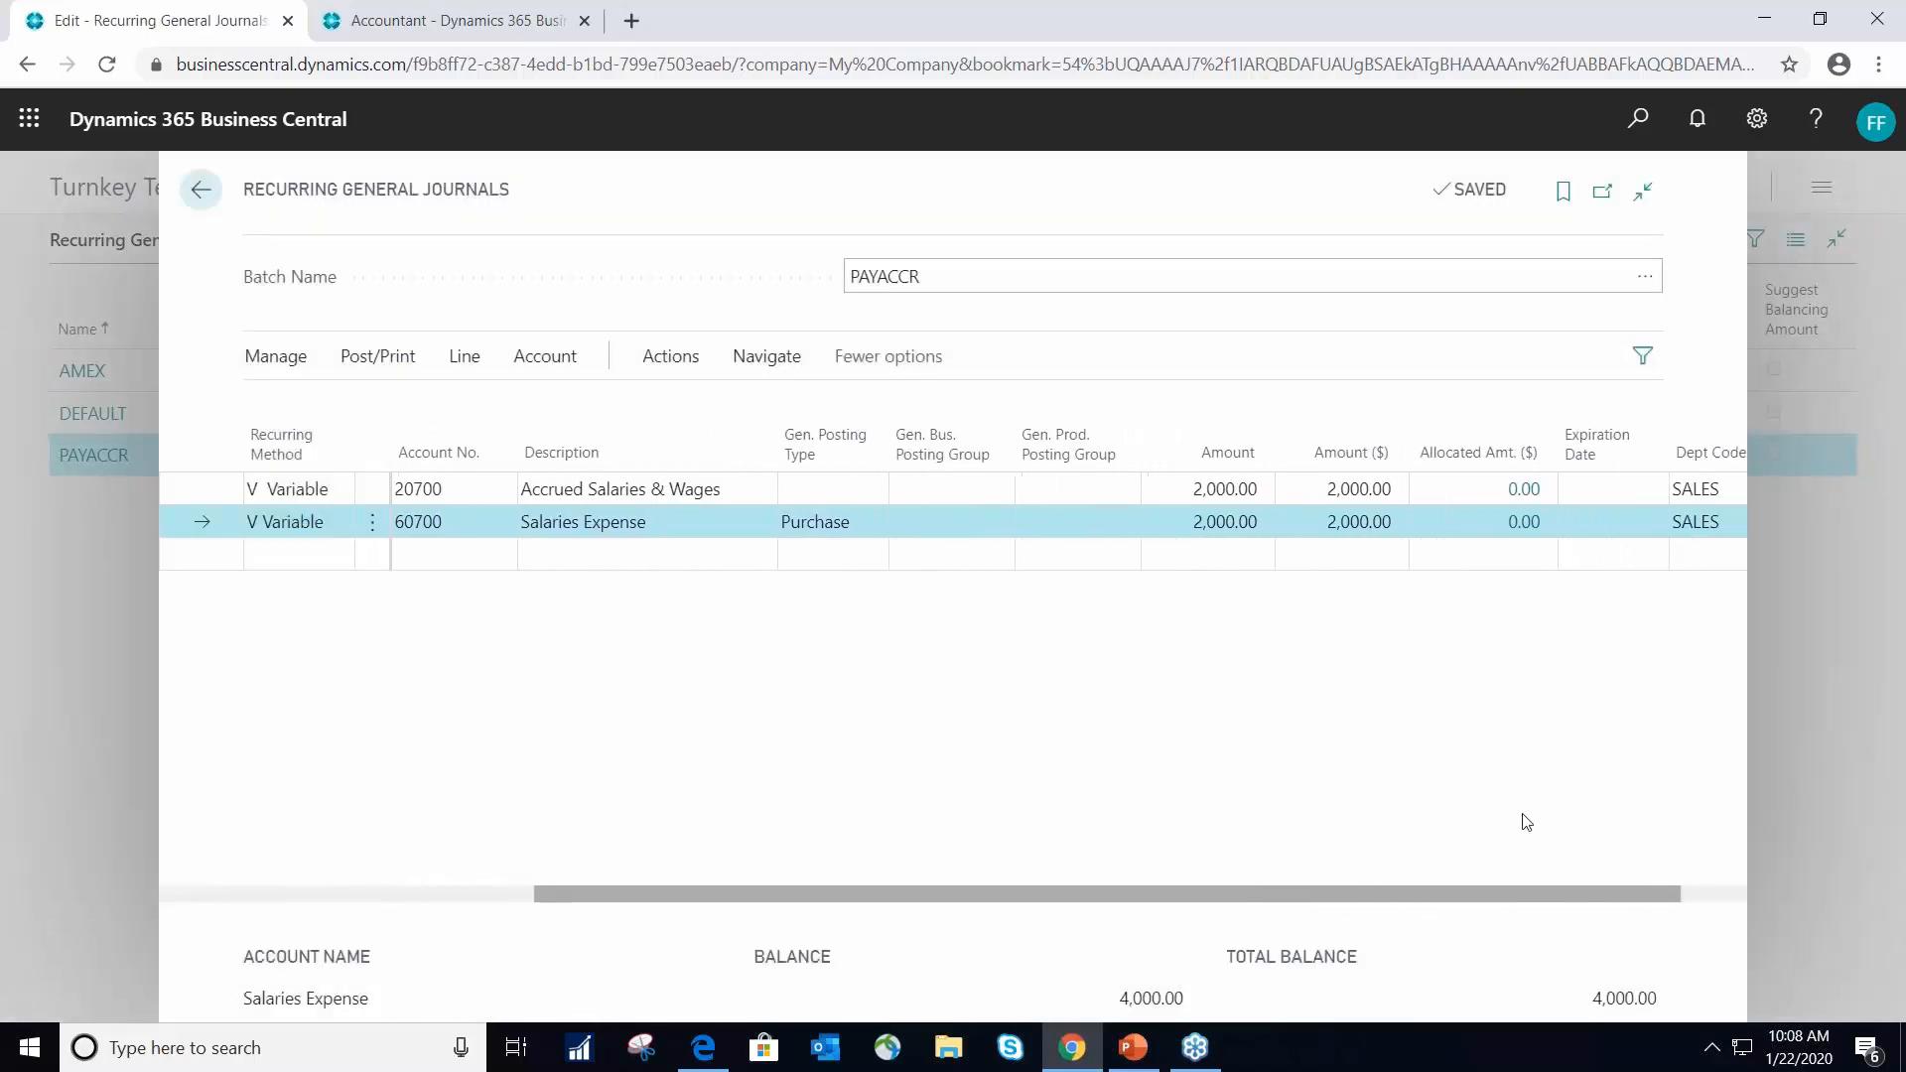
- Leave the PAYACCR journal and open the DEFAULT recurring general journal batch
left_click(199, 190)
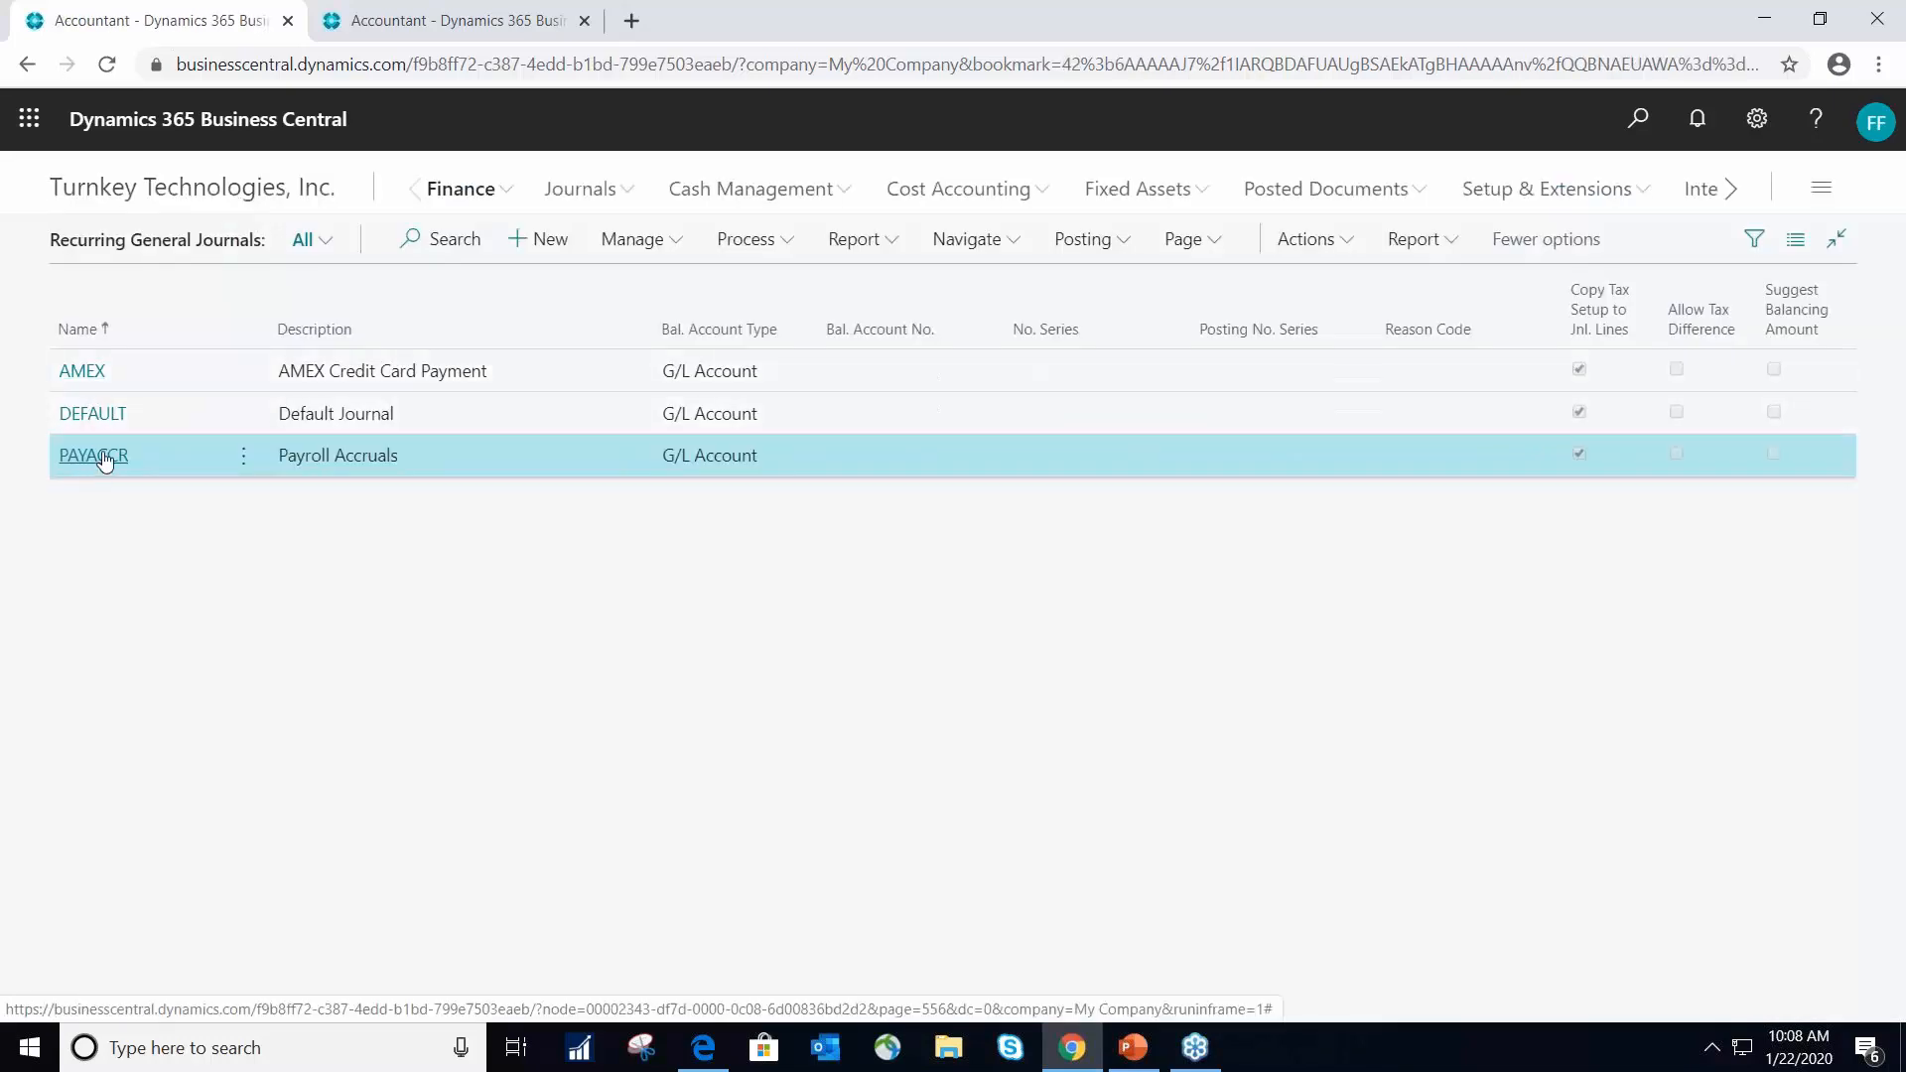
left_click(87, 415)
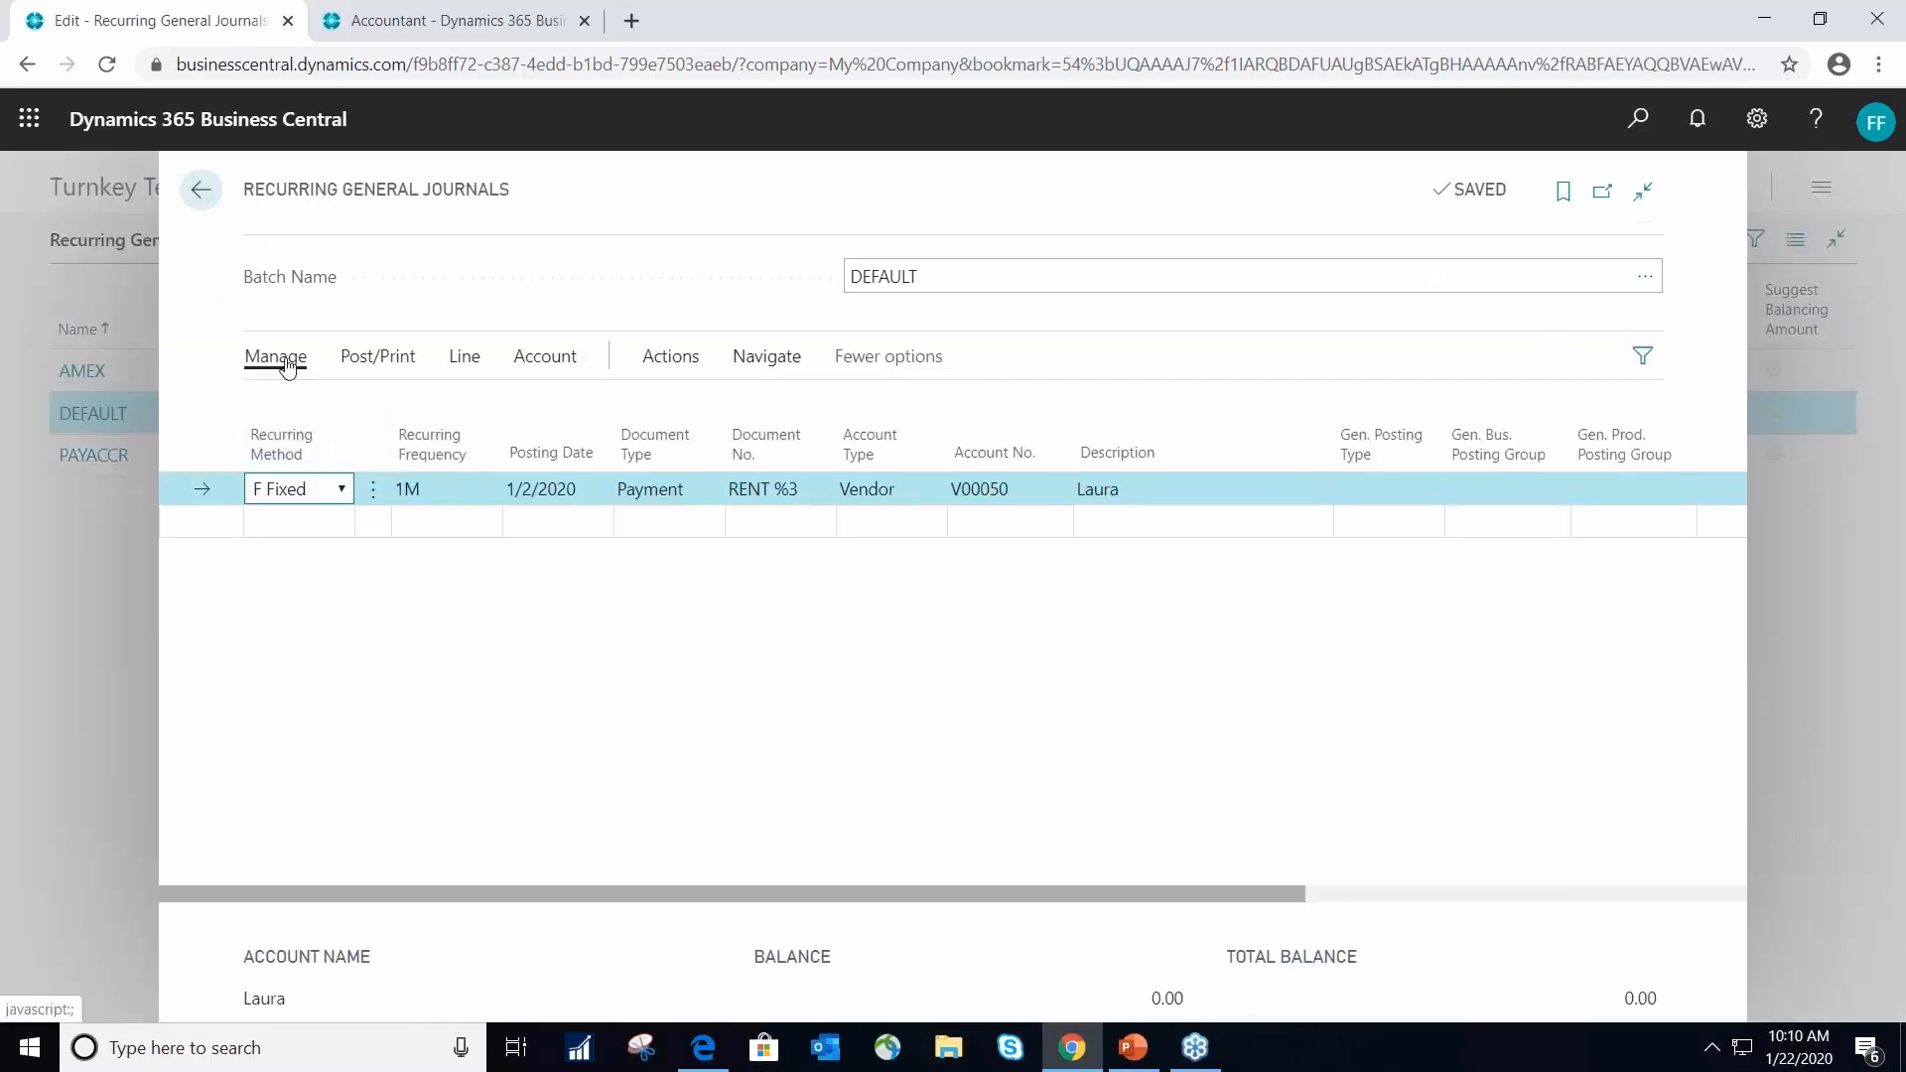
left_click(200, 189)
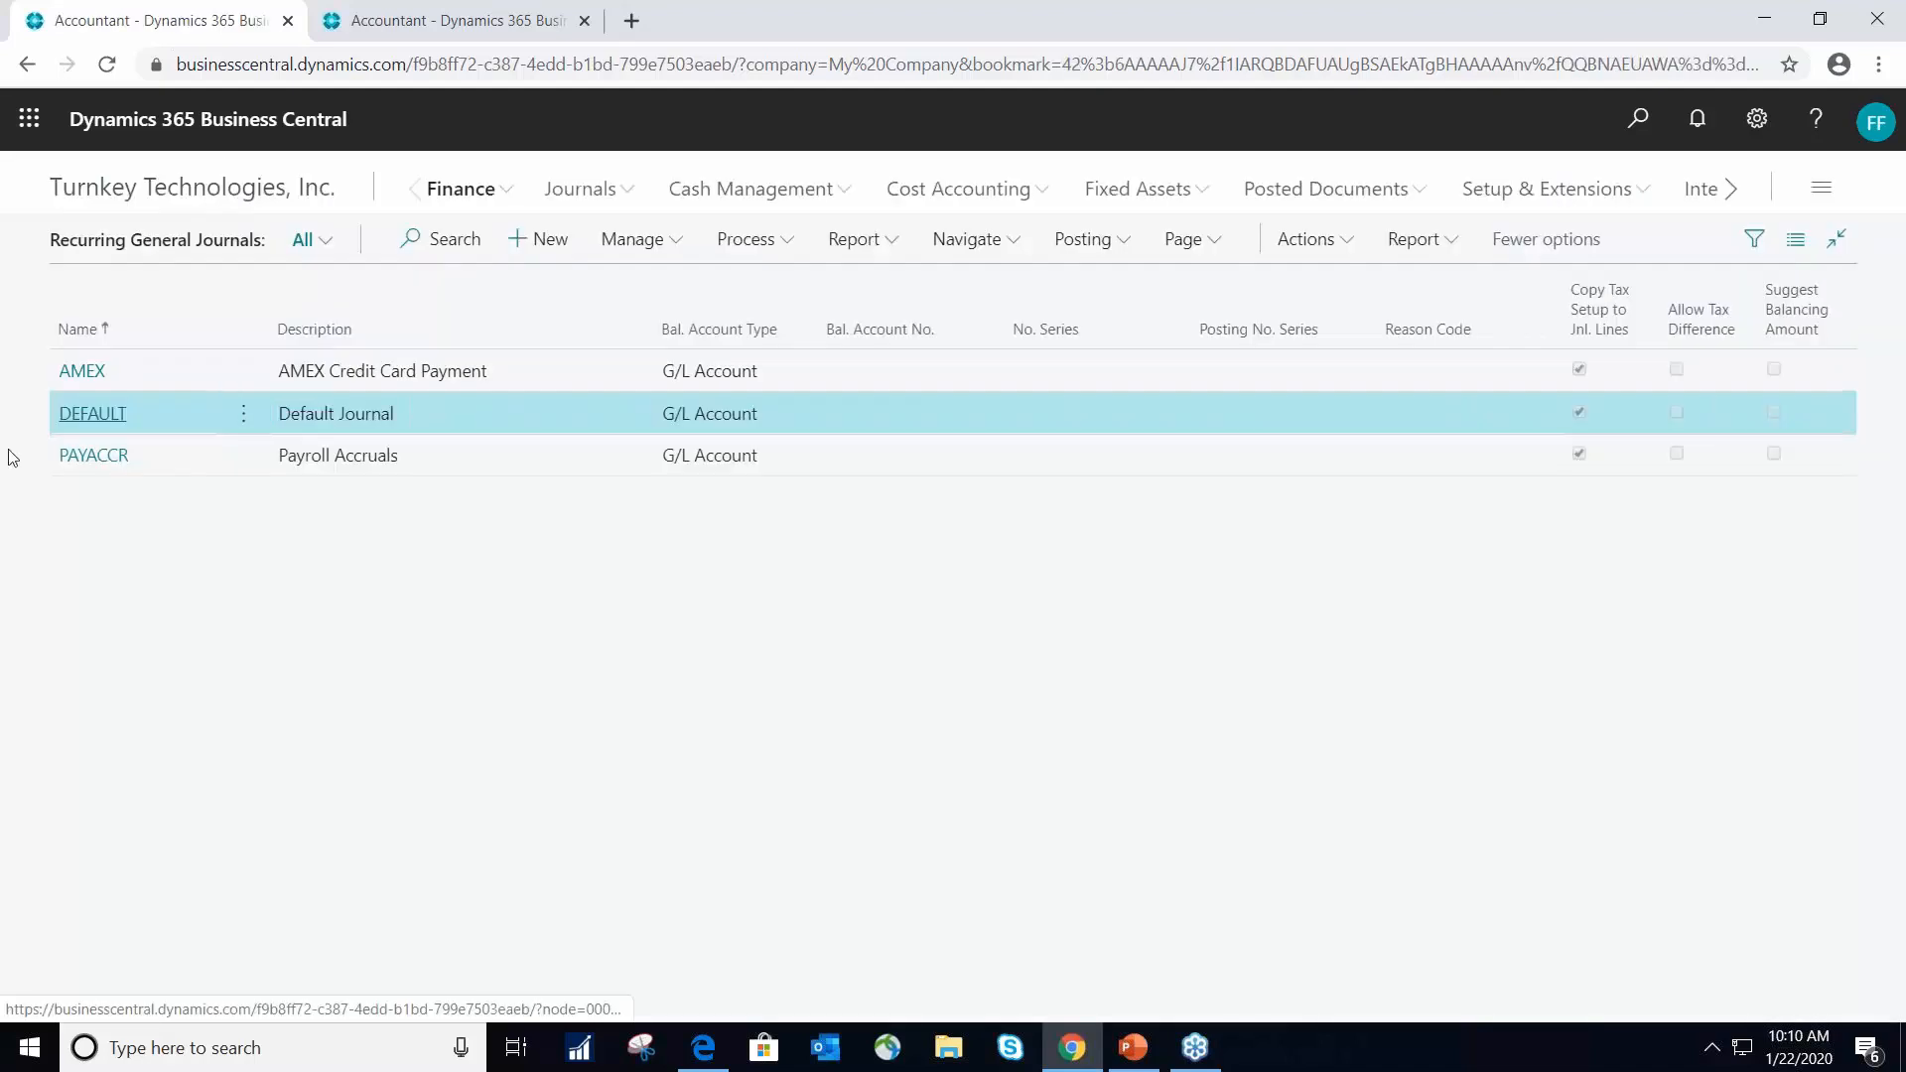
left_click(65, 415)
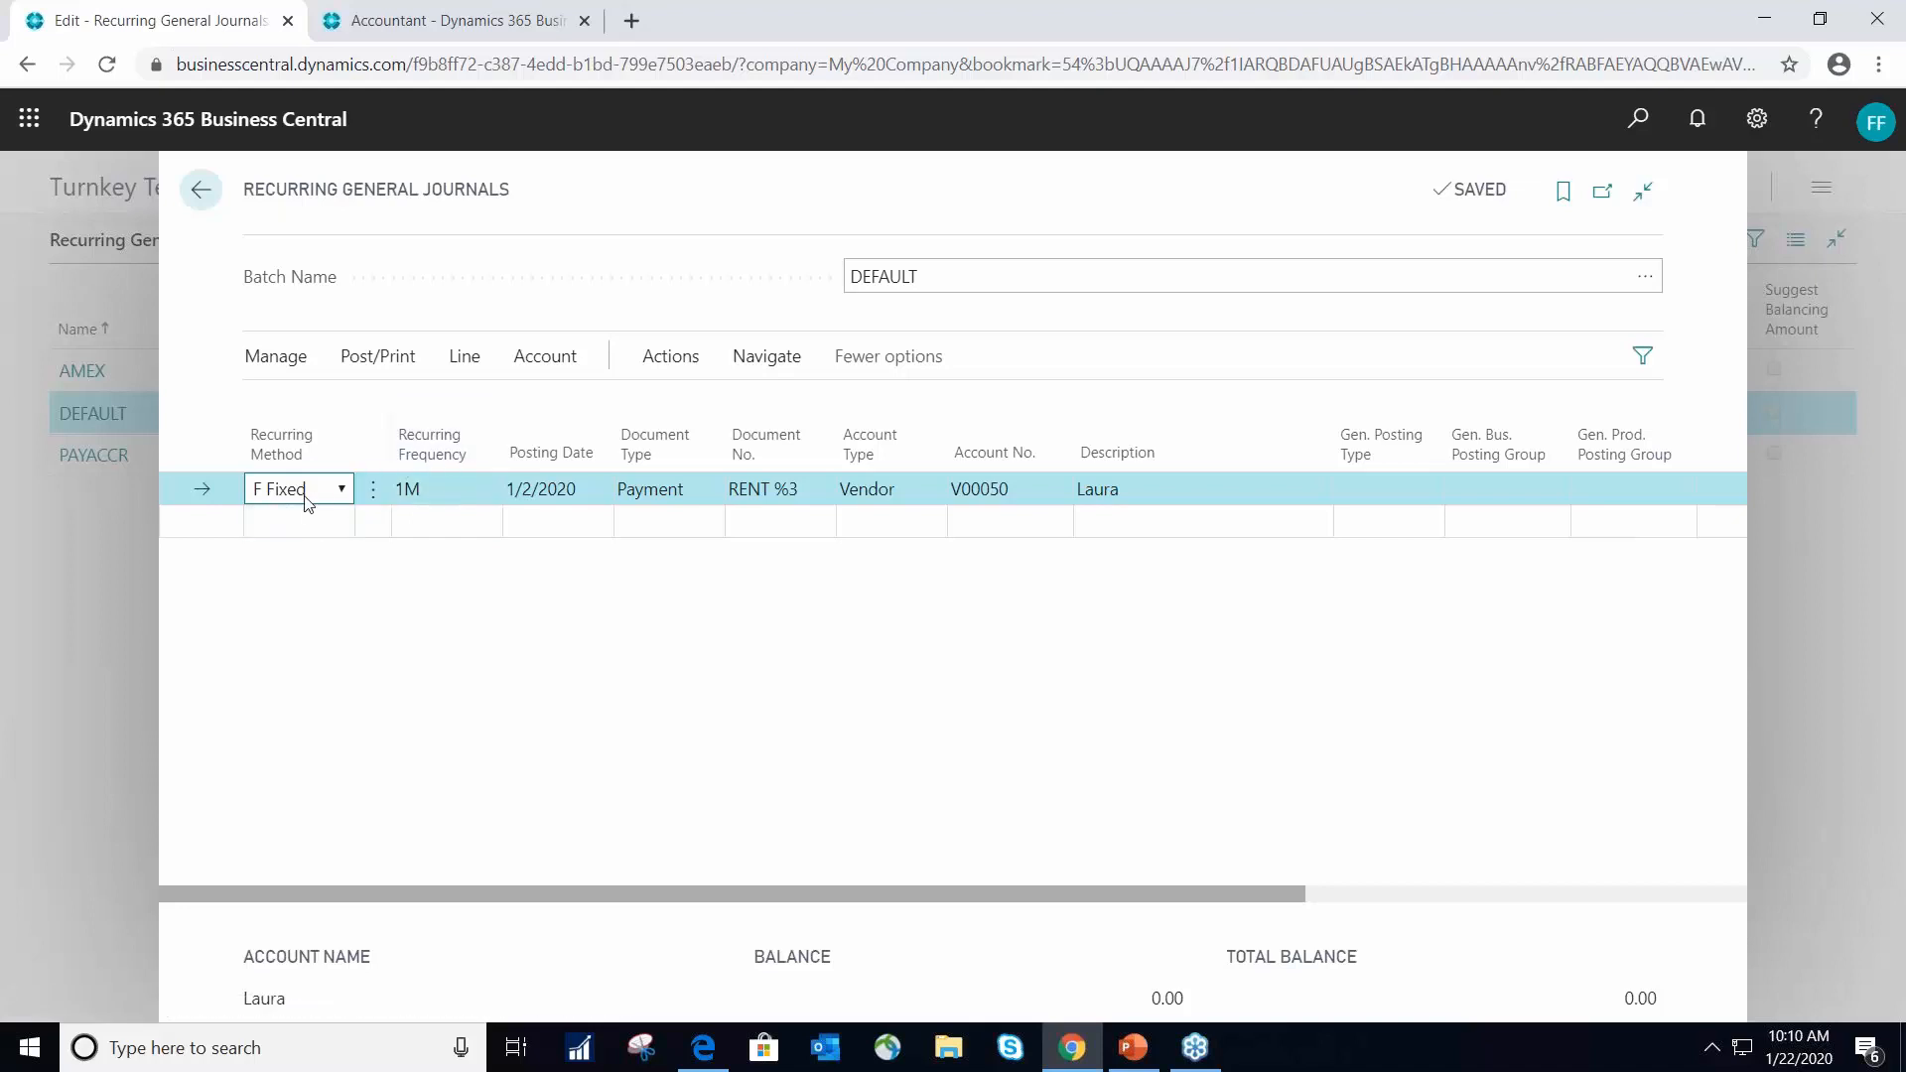
- Examine the recurring frequency, posting date, document type and document number of the vendor rent payment line
left_click(456, 489)
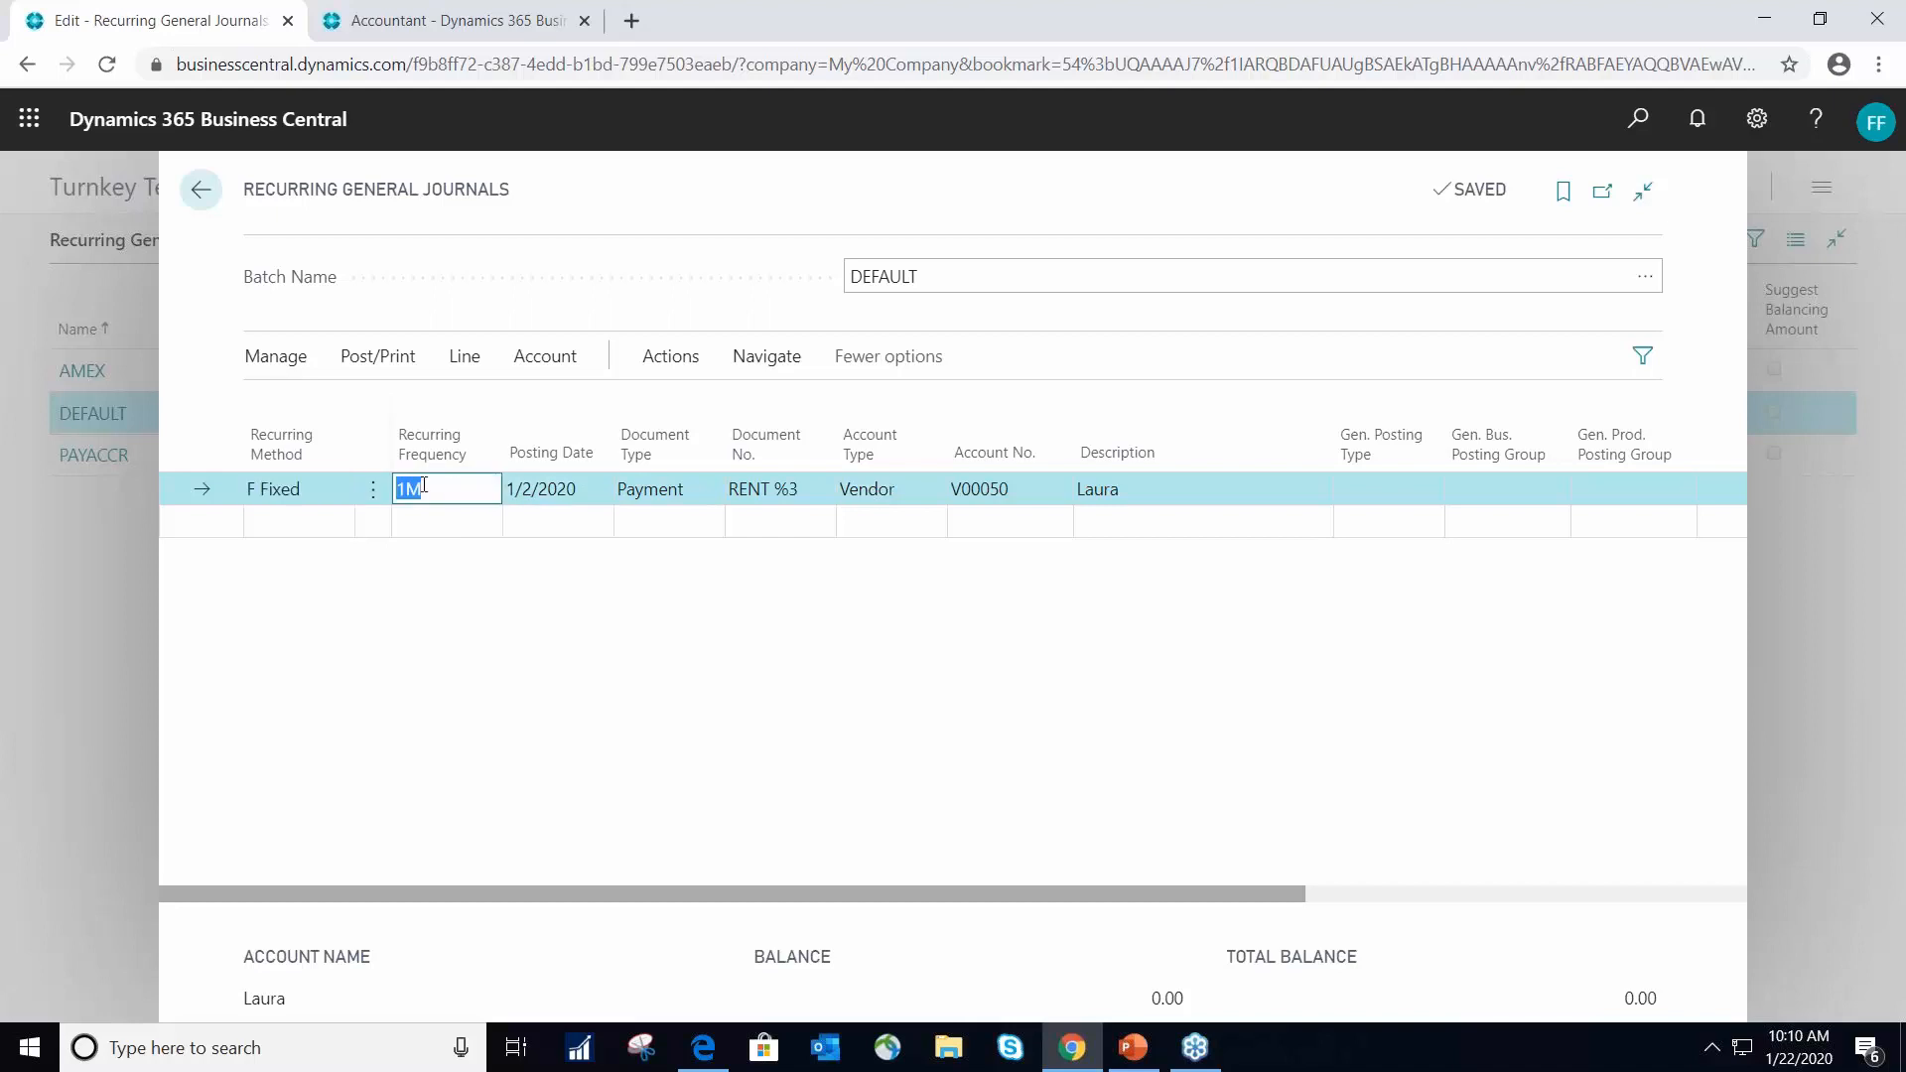
left_click(576, 490)
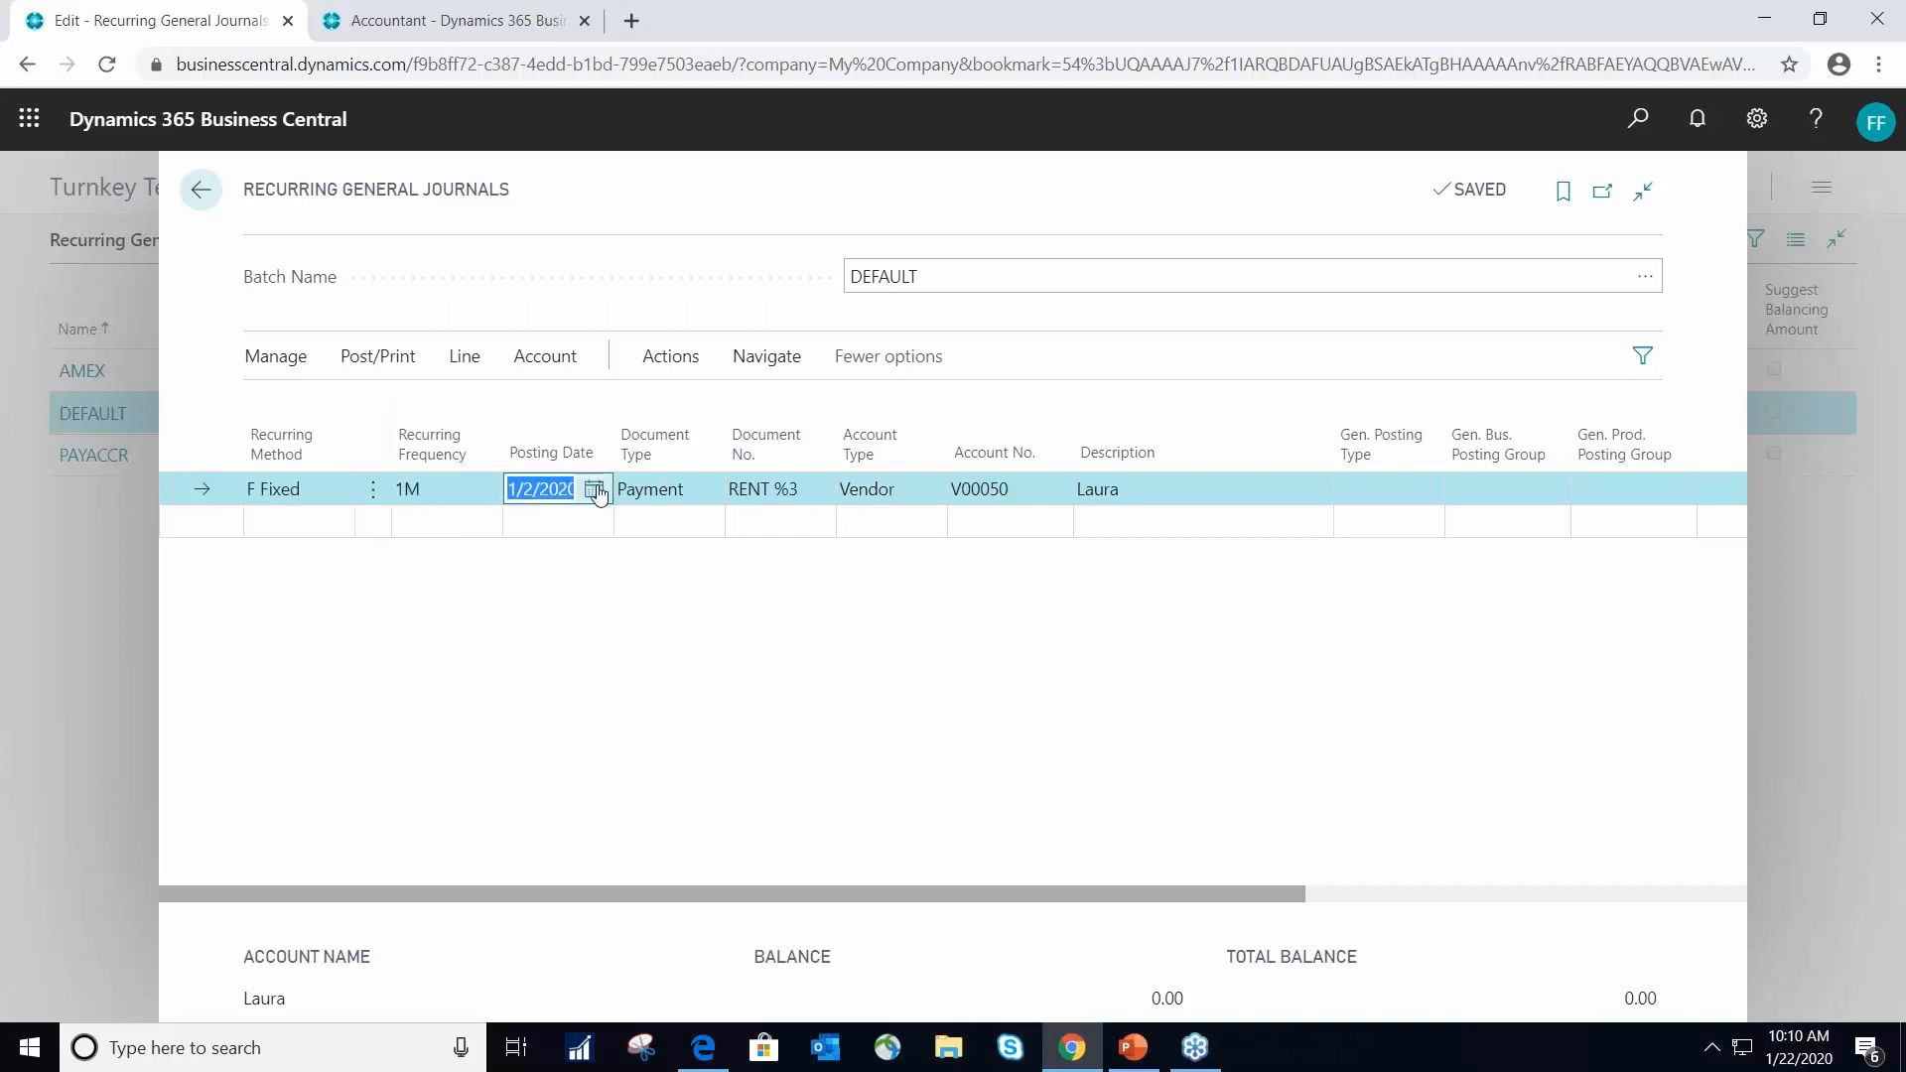
left_click(687, 486)
left_click(687, 486)
left_click(809, 496)
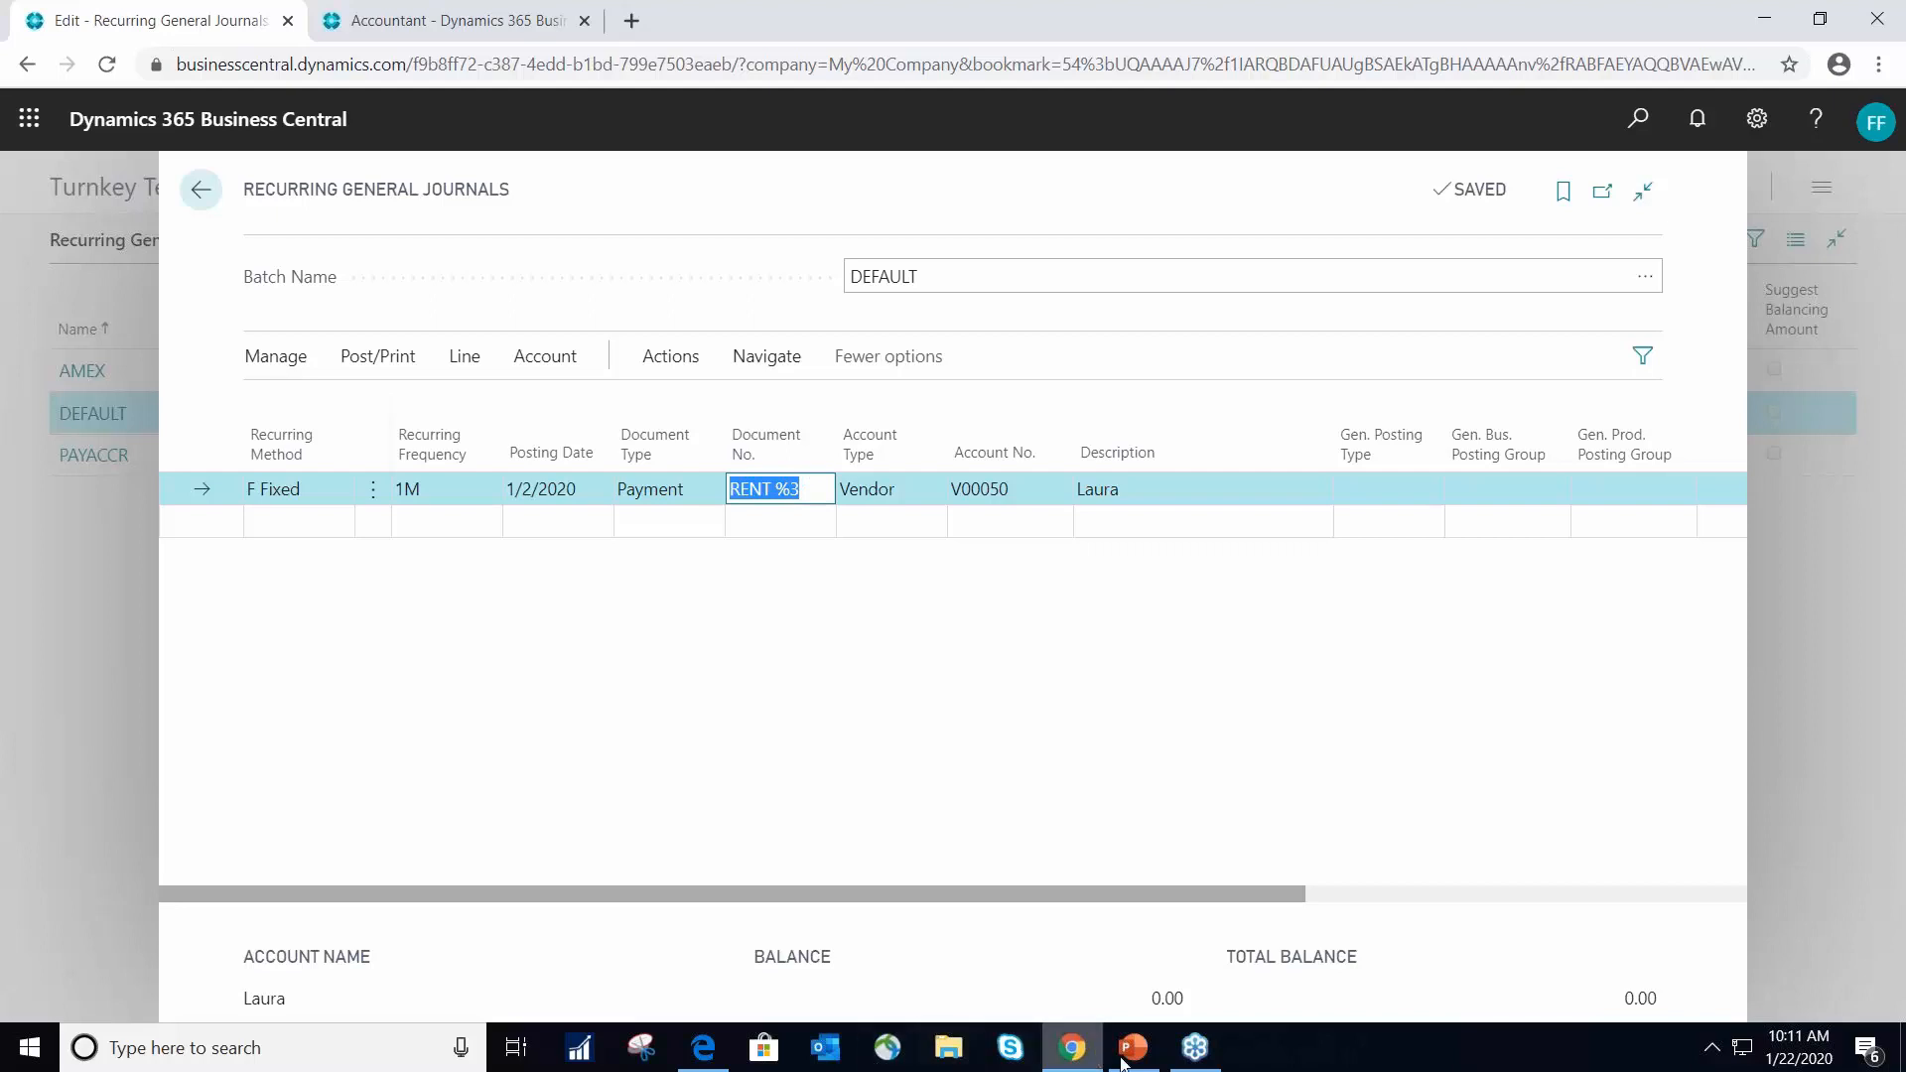
- Switch to the PowerPoint deck, present the Document No. Codes slide and advance to the Analysis Views slide
mouse_move(1133, 1047)
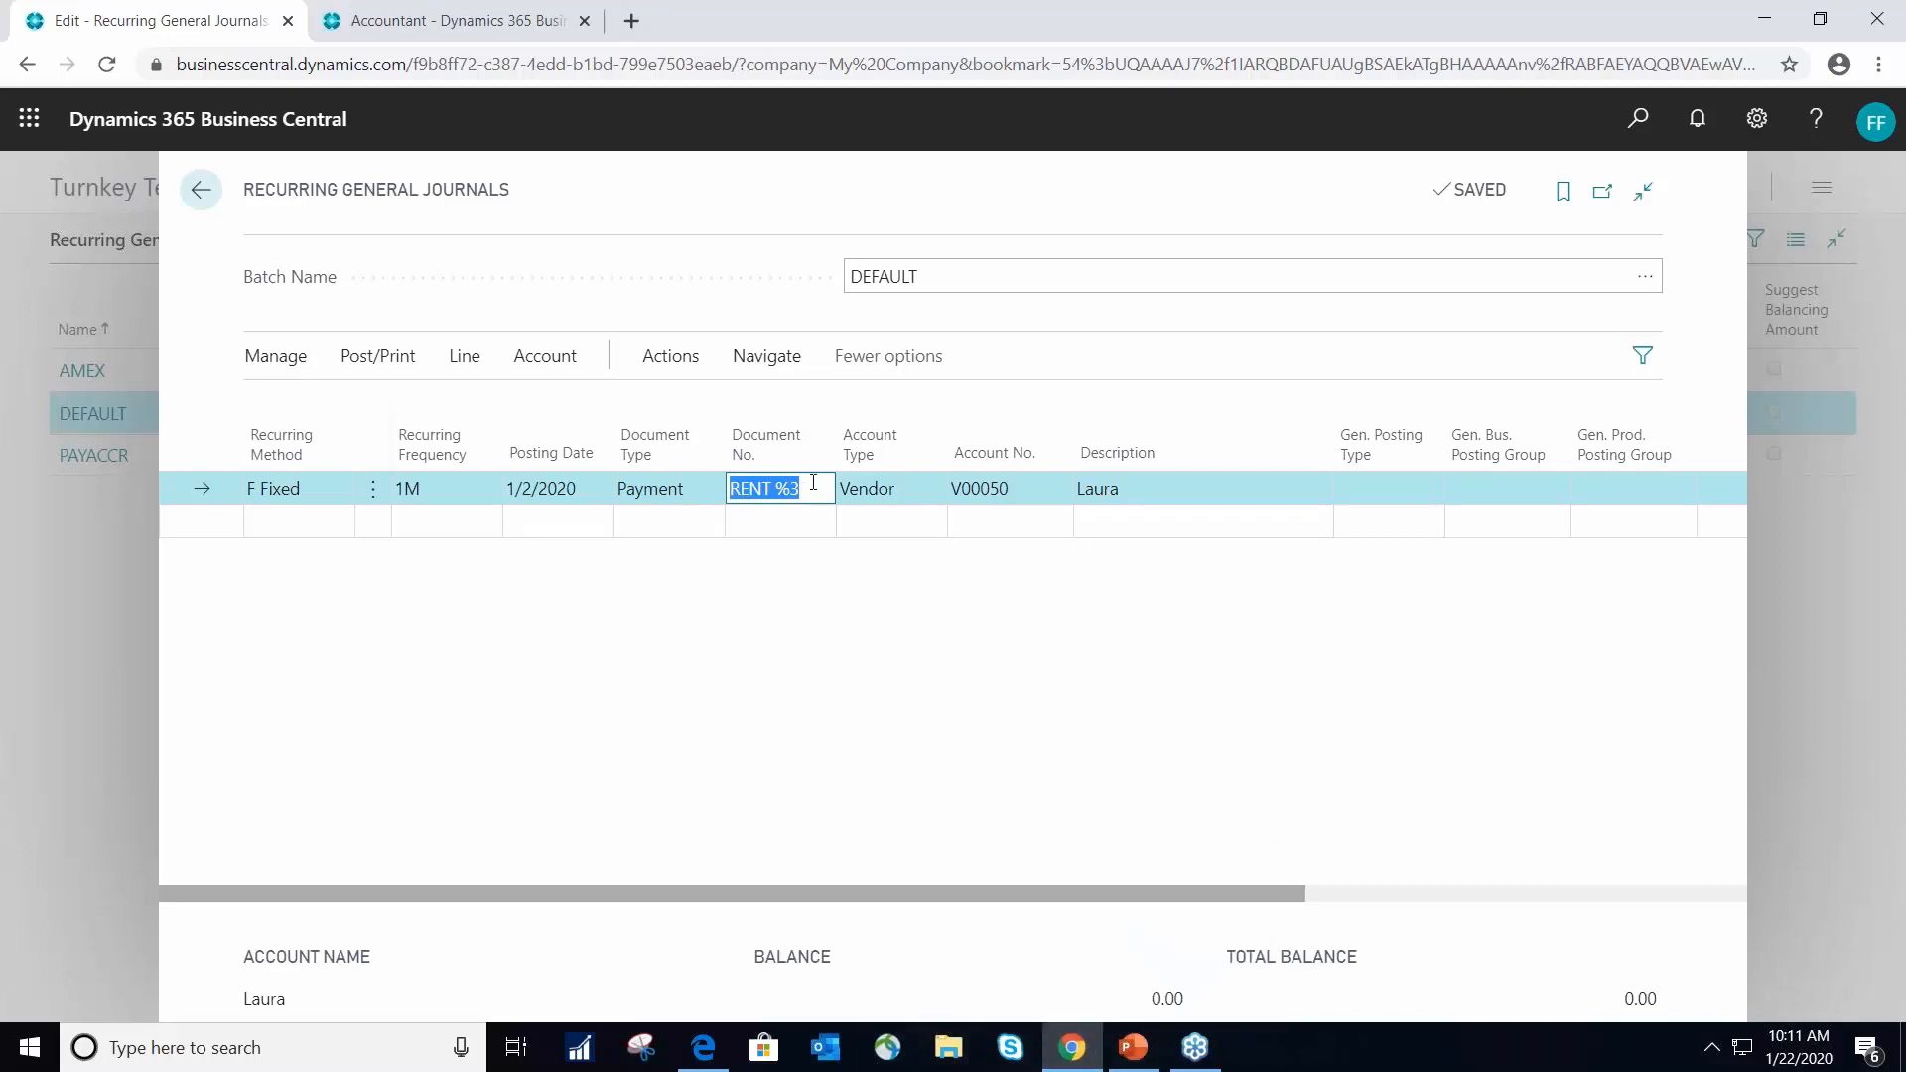
left_click(1132, 1048)
scroll(248, 551, "up", 5)
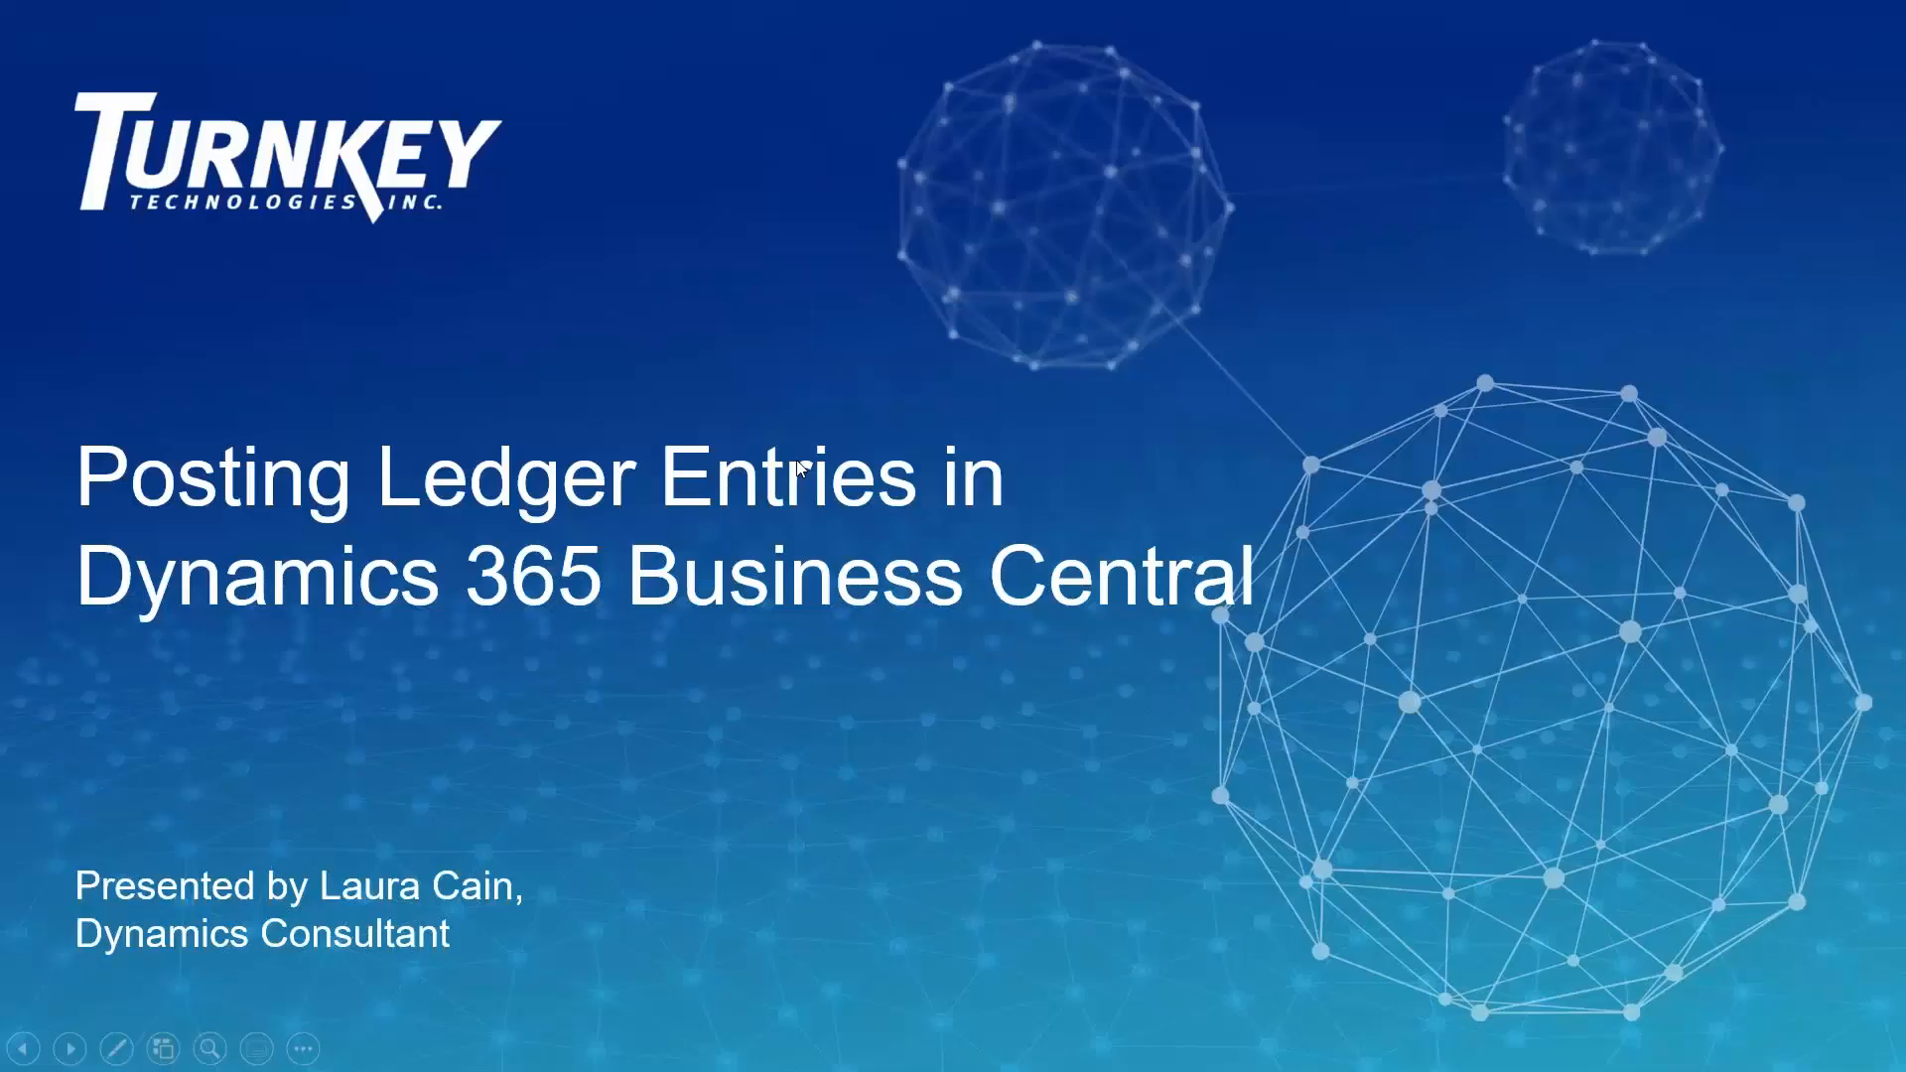
left_click(795, 457)
left_click(795, 458)
left_click(795, 457)
left_click(795, 458)
left_click(795, 458)
left_click(795, 458)
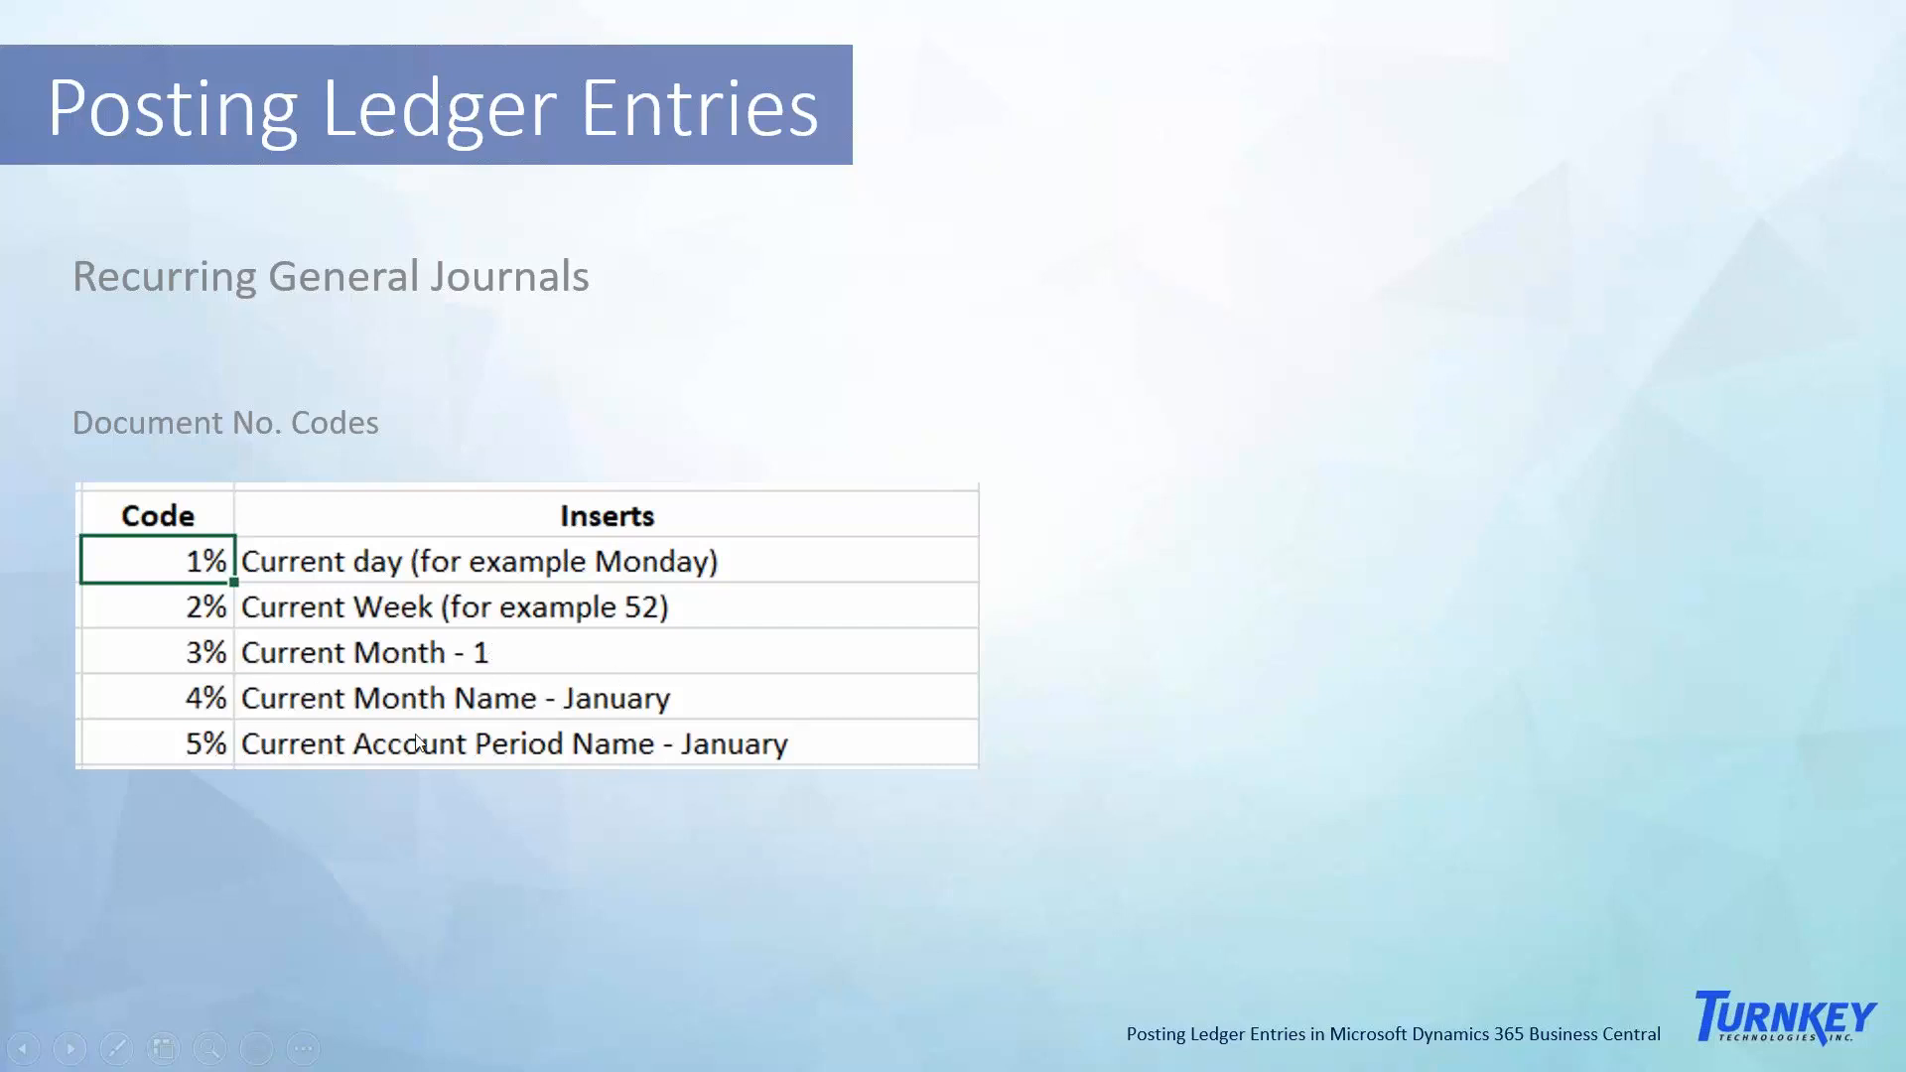
key("Right")
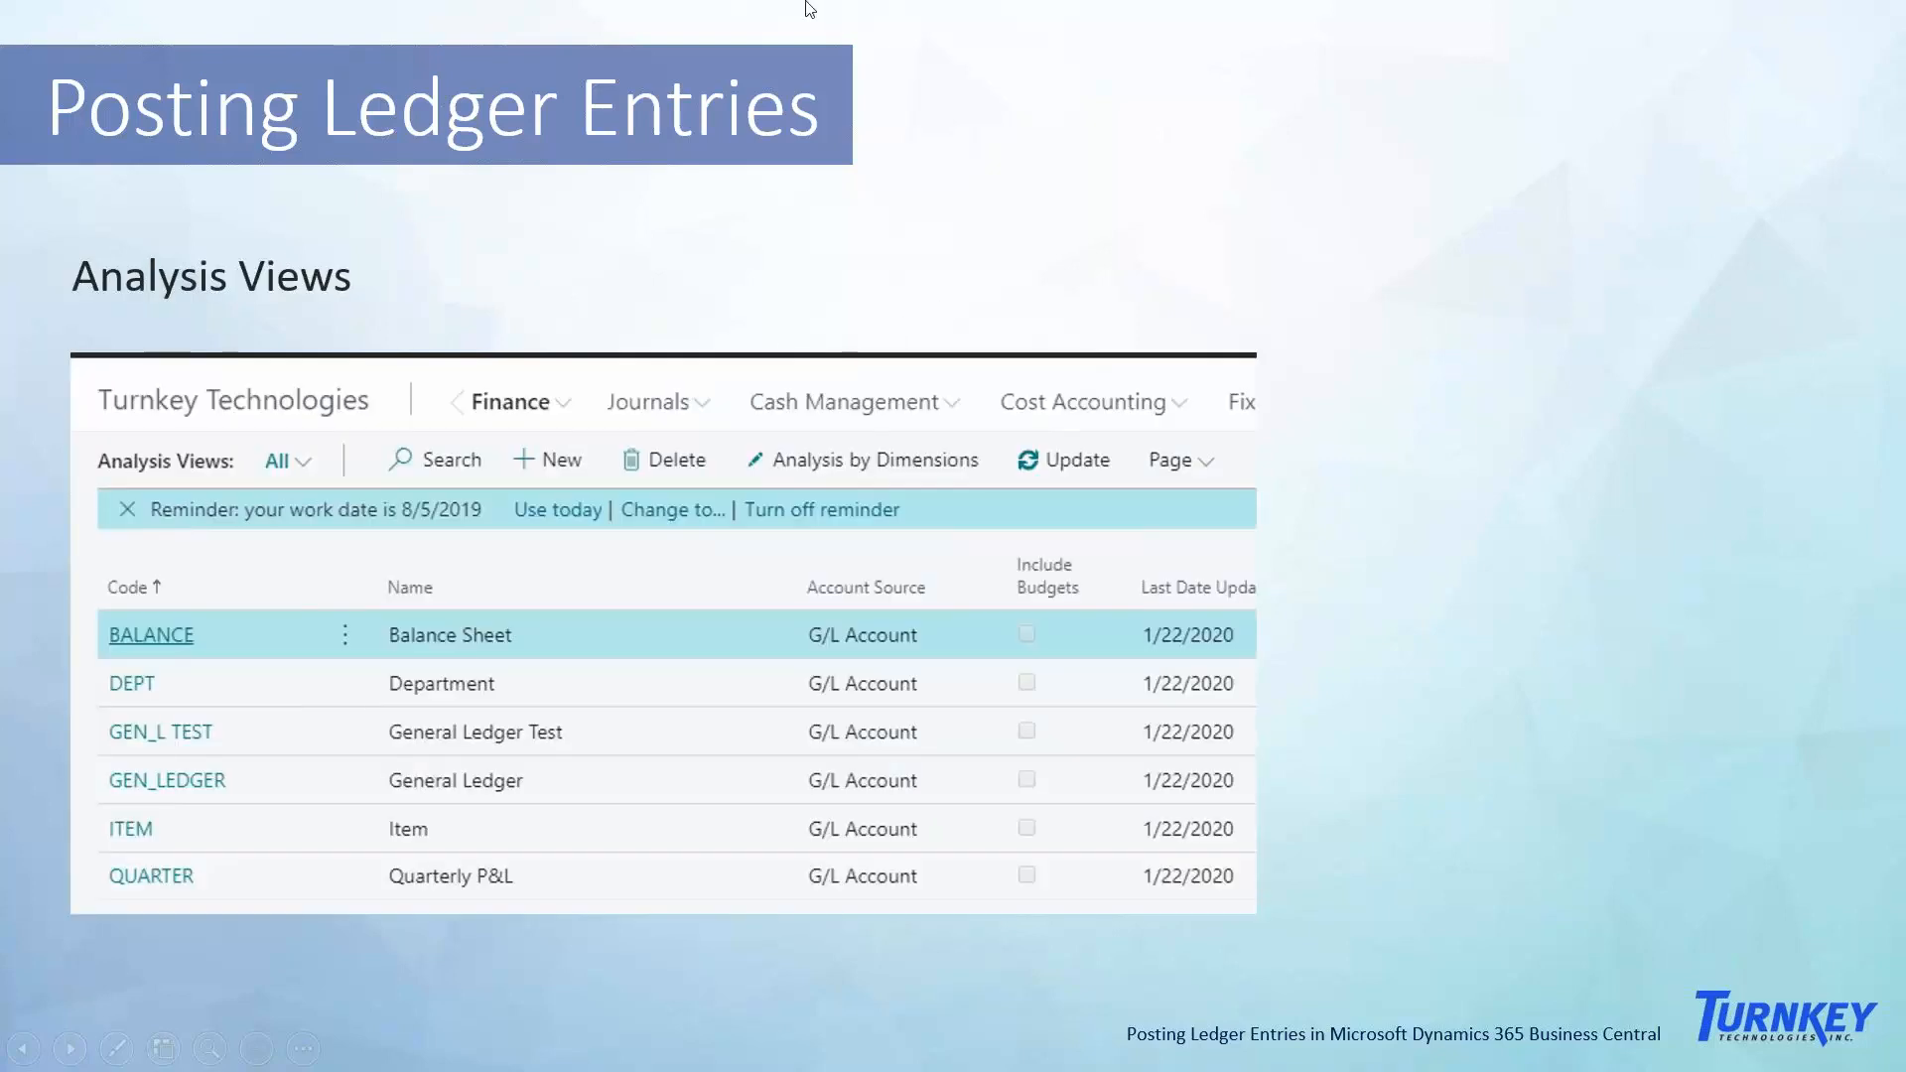
- Run through the remaining slides, end the slide show and minimise PowerPoint to return to Business Central
key("Right")
key("Right")
key("Right")
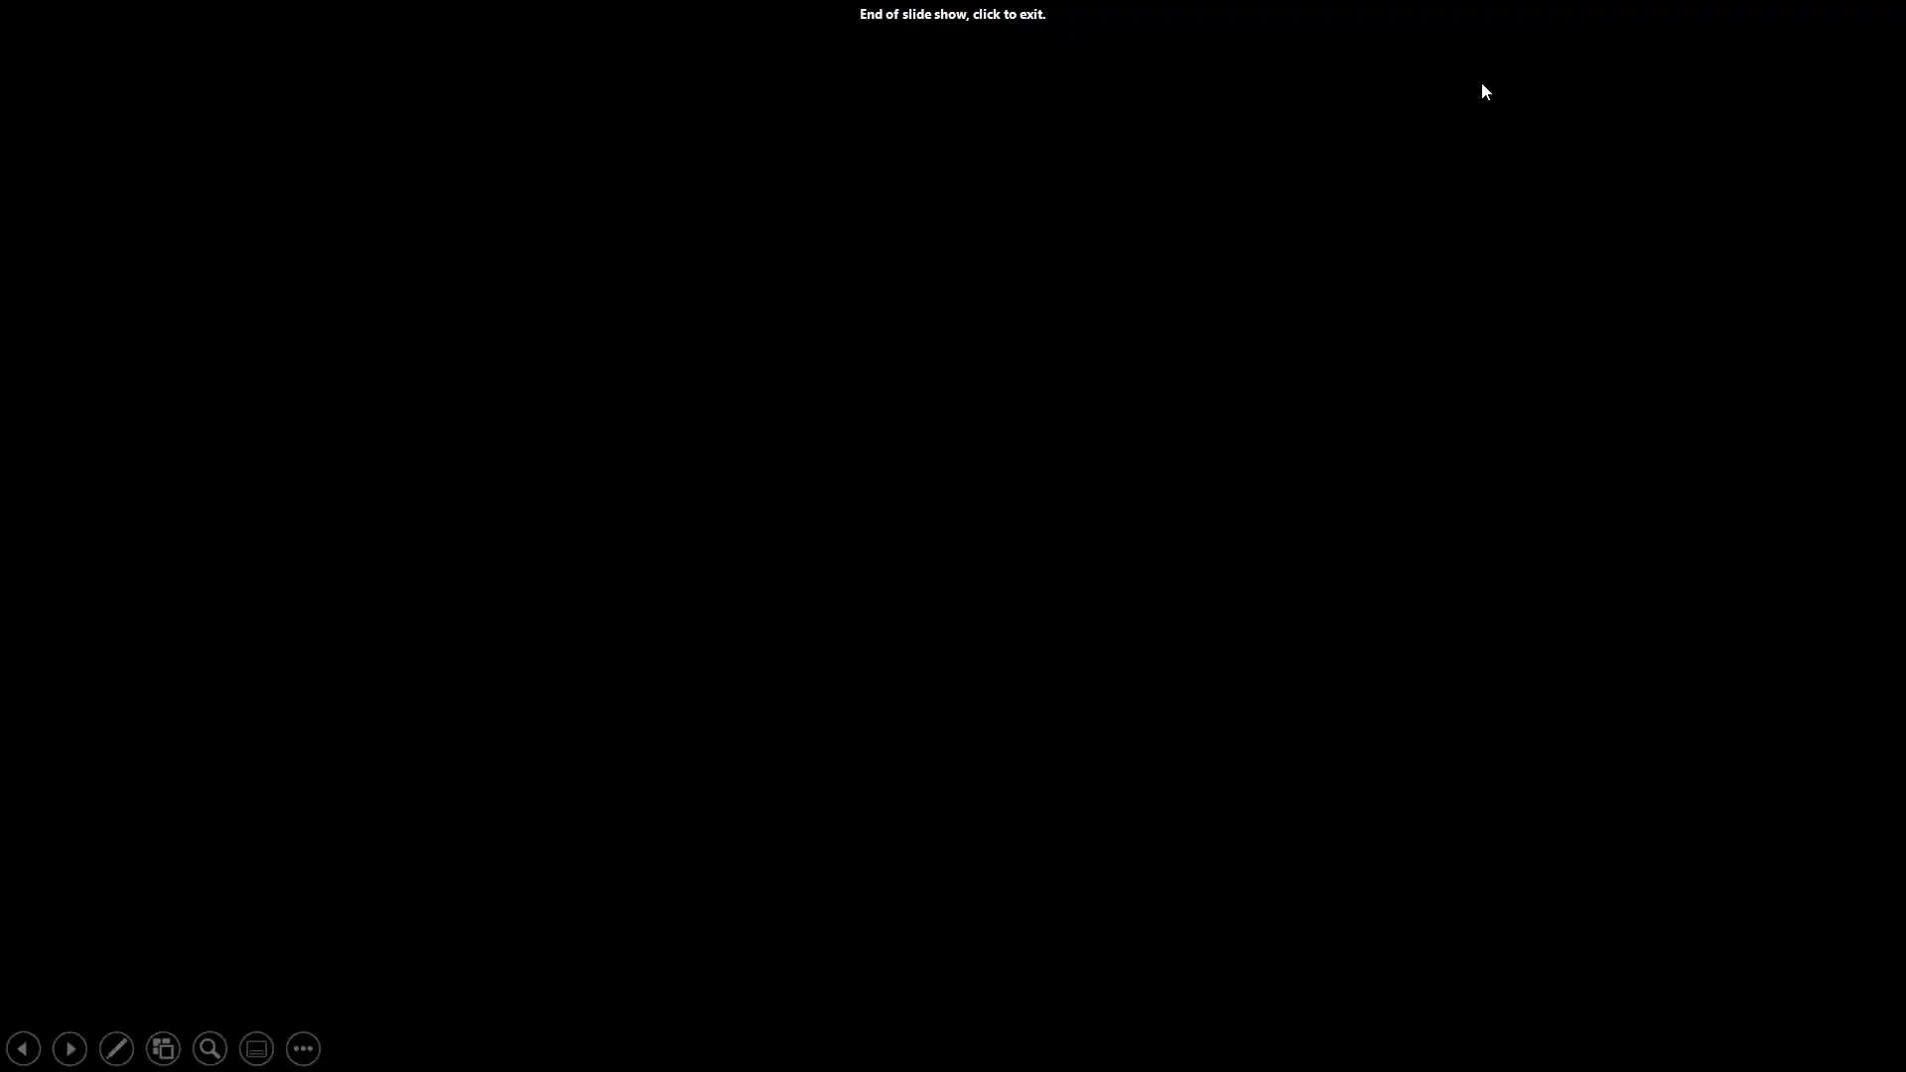
key("Right")
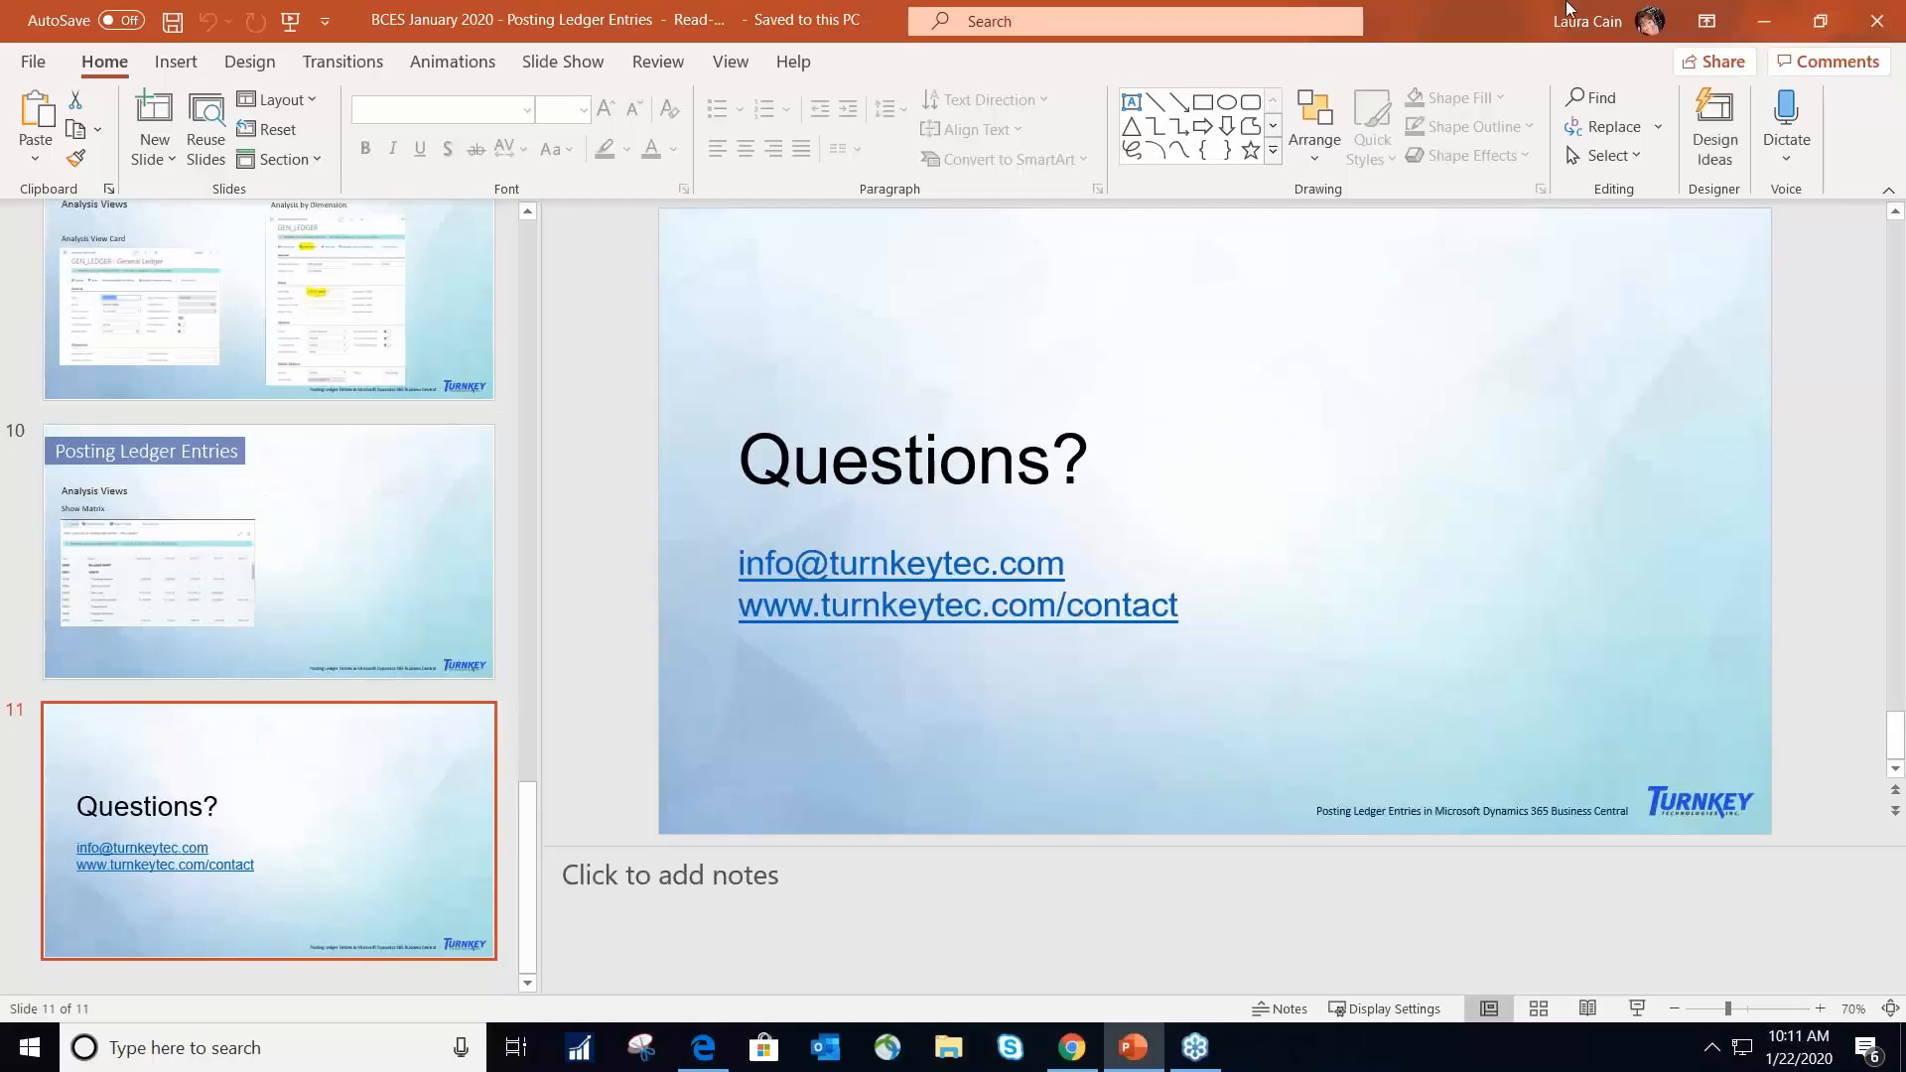
left_click(1764, 20)
- Examine the account number of the vendor rent payment line and its list of available vendors, keeping the current vendor
left_click(922, 499)
left_click(928, 489)
left_click(1040, 498)
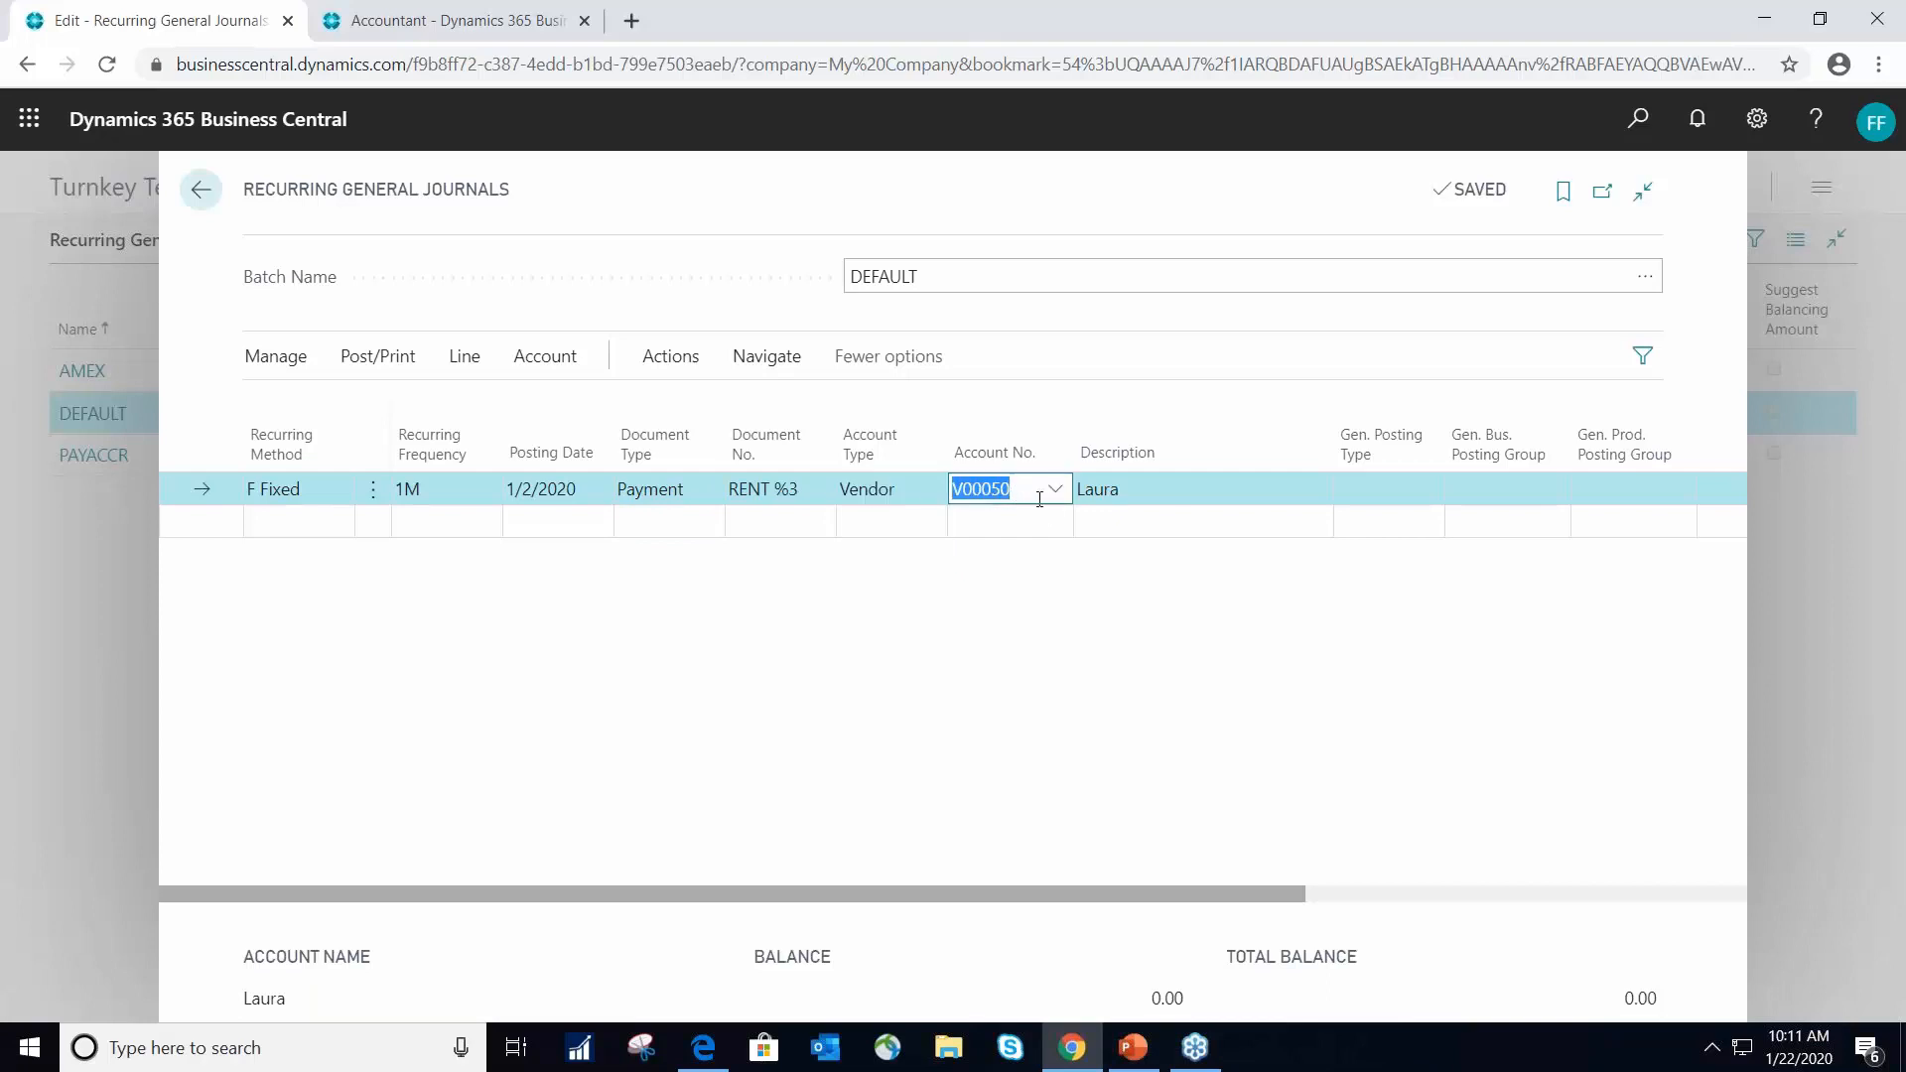
left_click(1055, 490)
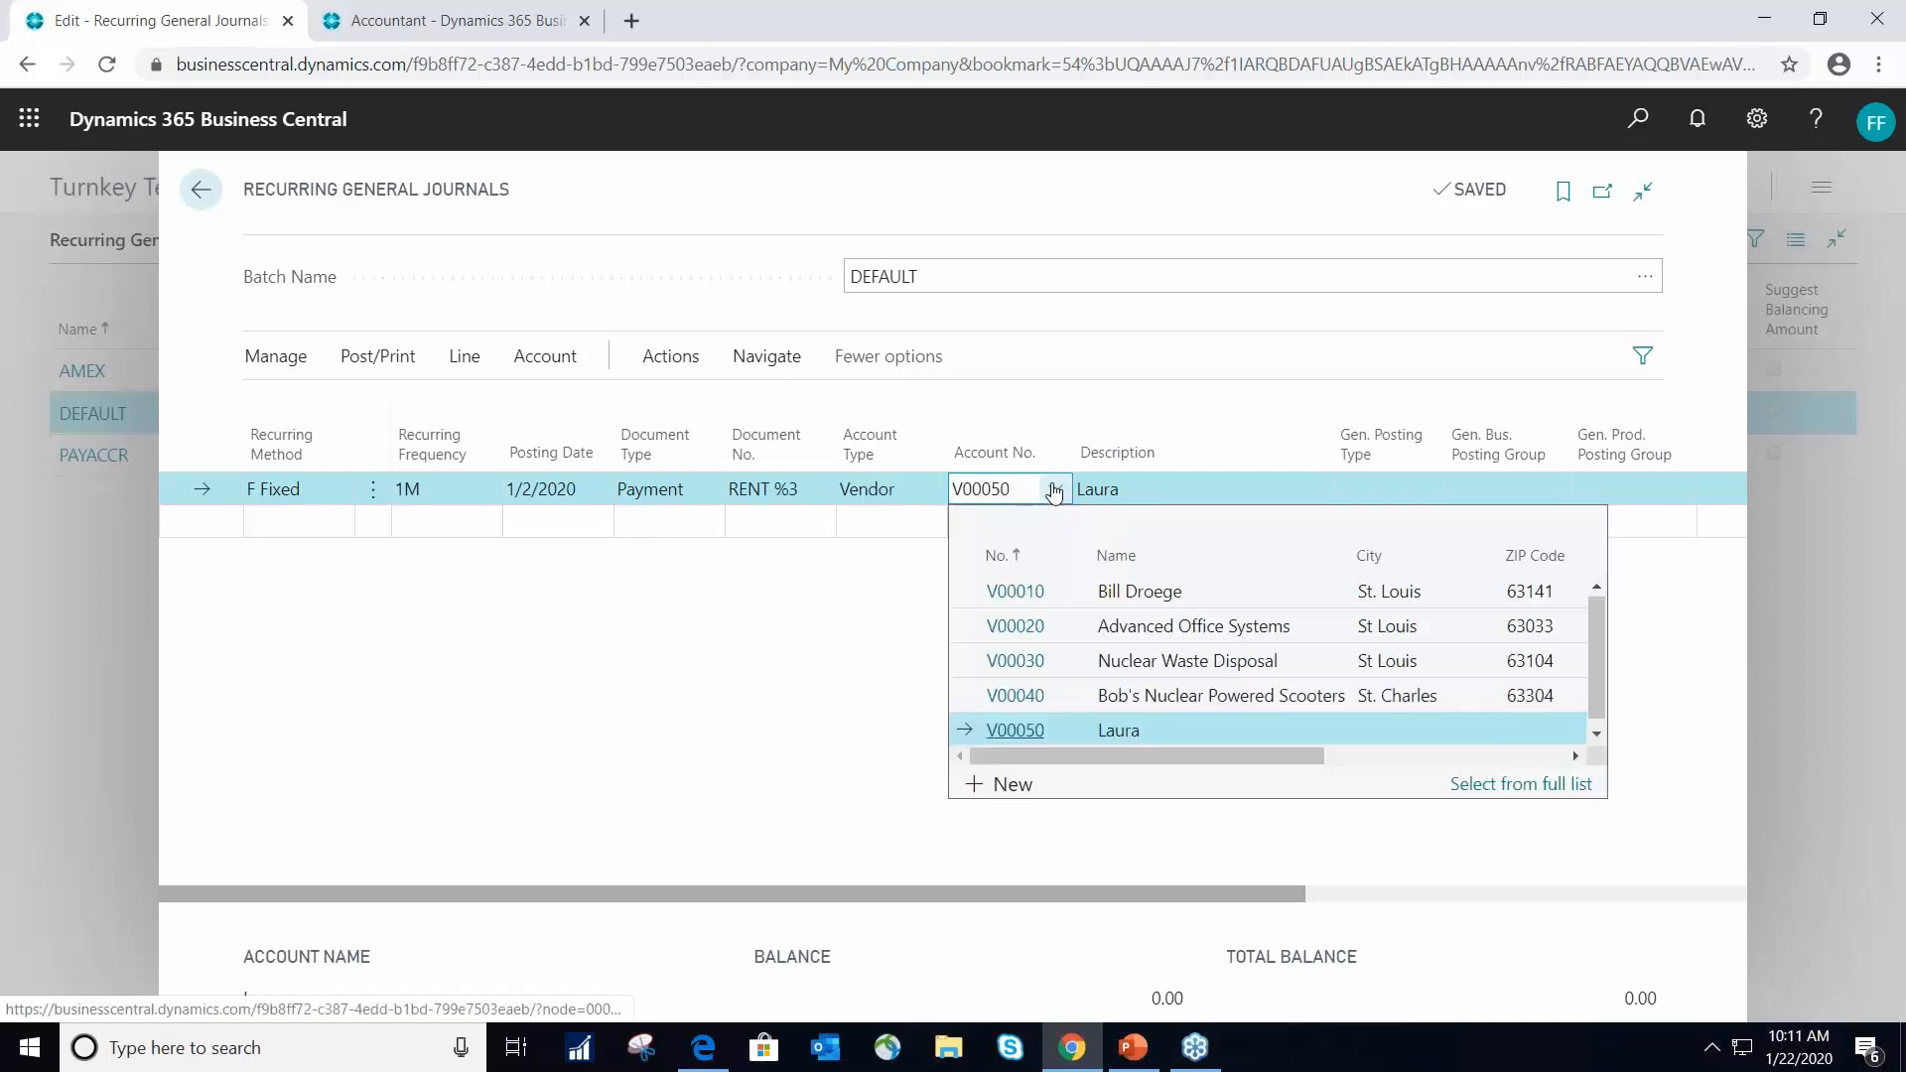
left_click(1173, 487)
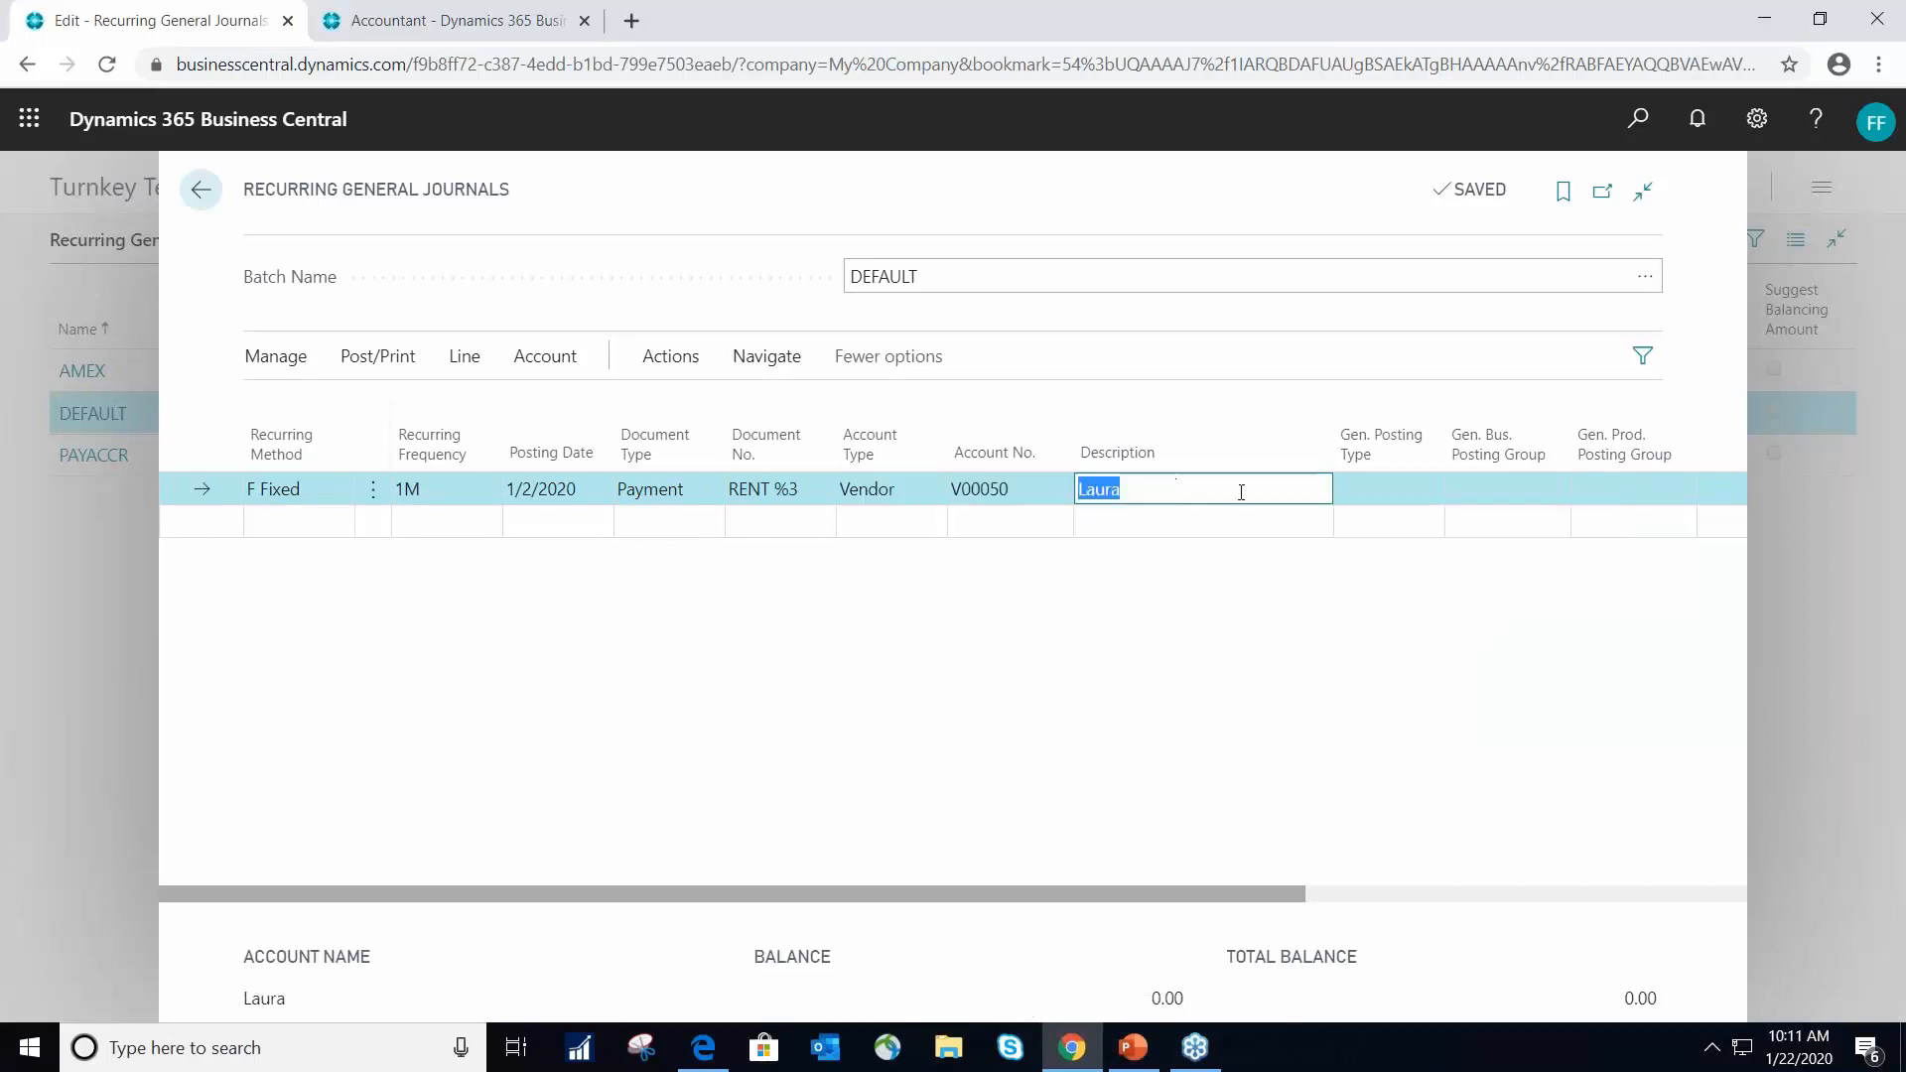
- Open the allocations behind the rent line's allocated amount, examine the accounts and allocation percentages, and close them
key("Tab")
key("Tab")
key("Tab")
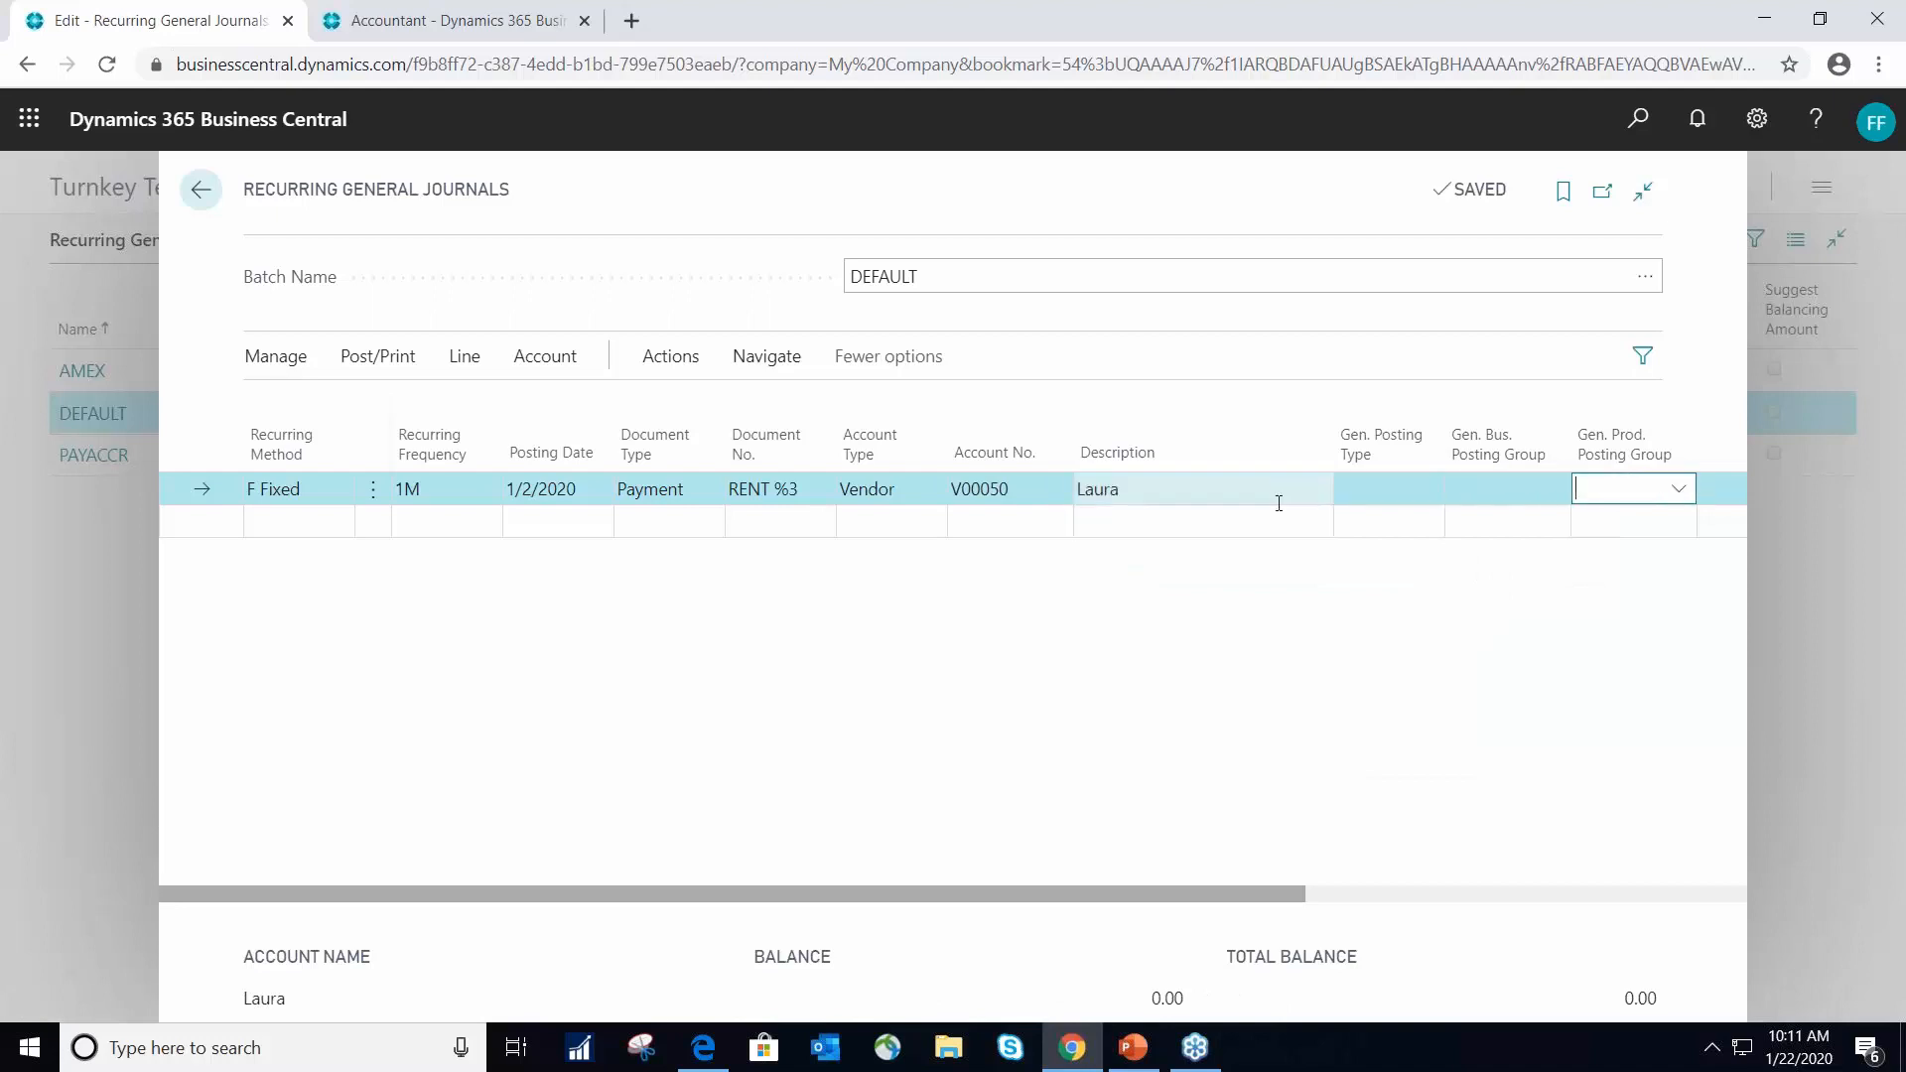
key("Tab")
key("Tab")
left_click(1538, 488)
key("Tab")
key("Tab")
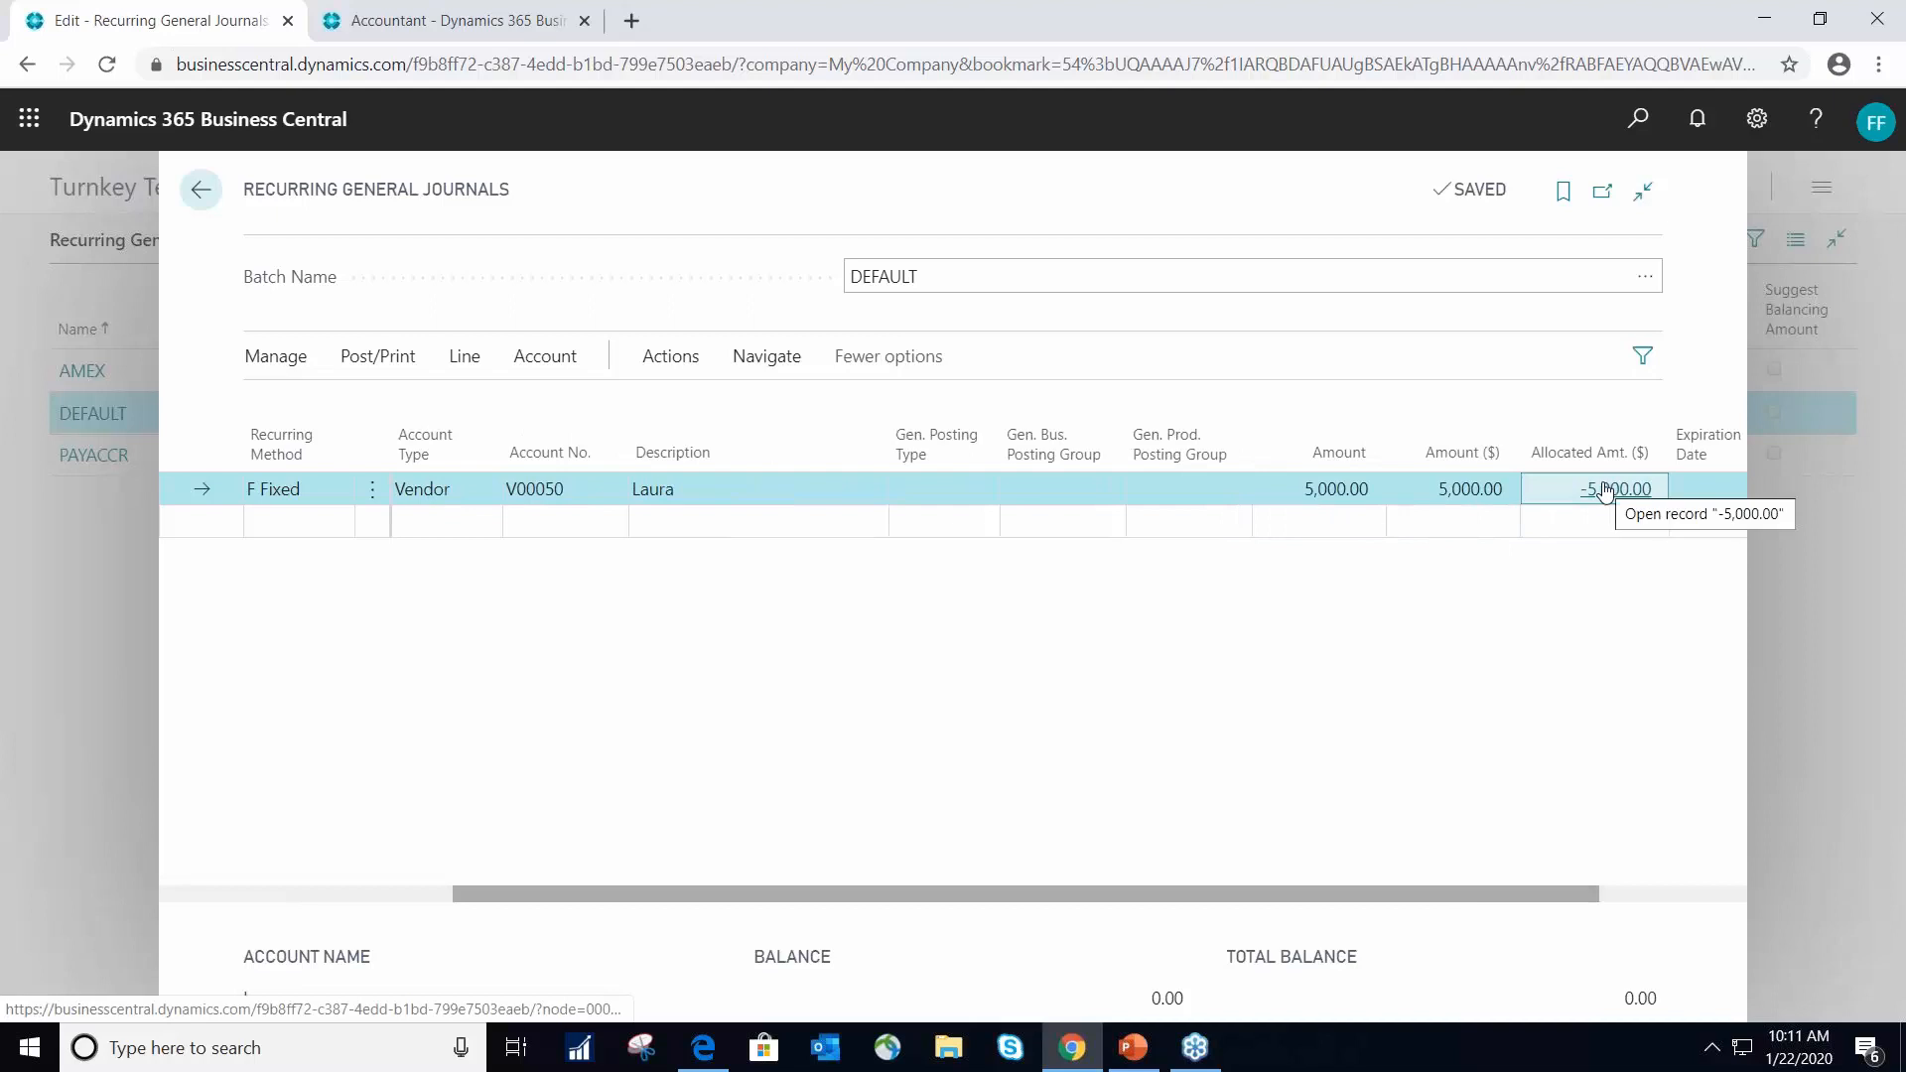
left_click(1601, 445)
left_click(1613, 493)
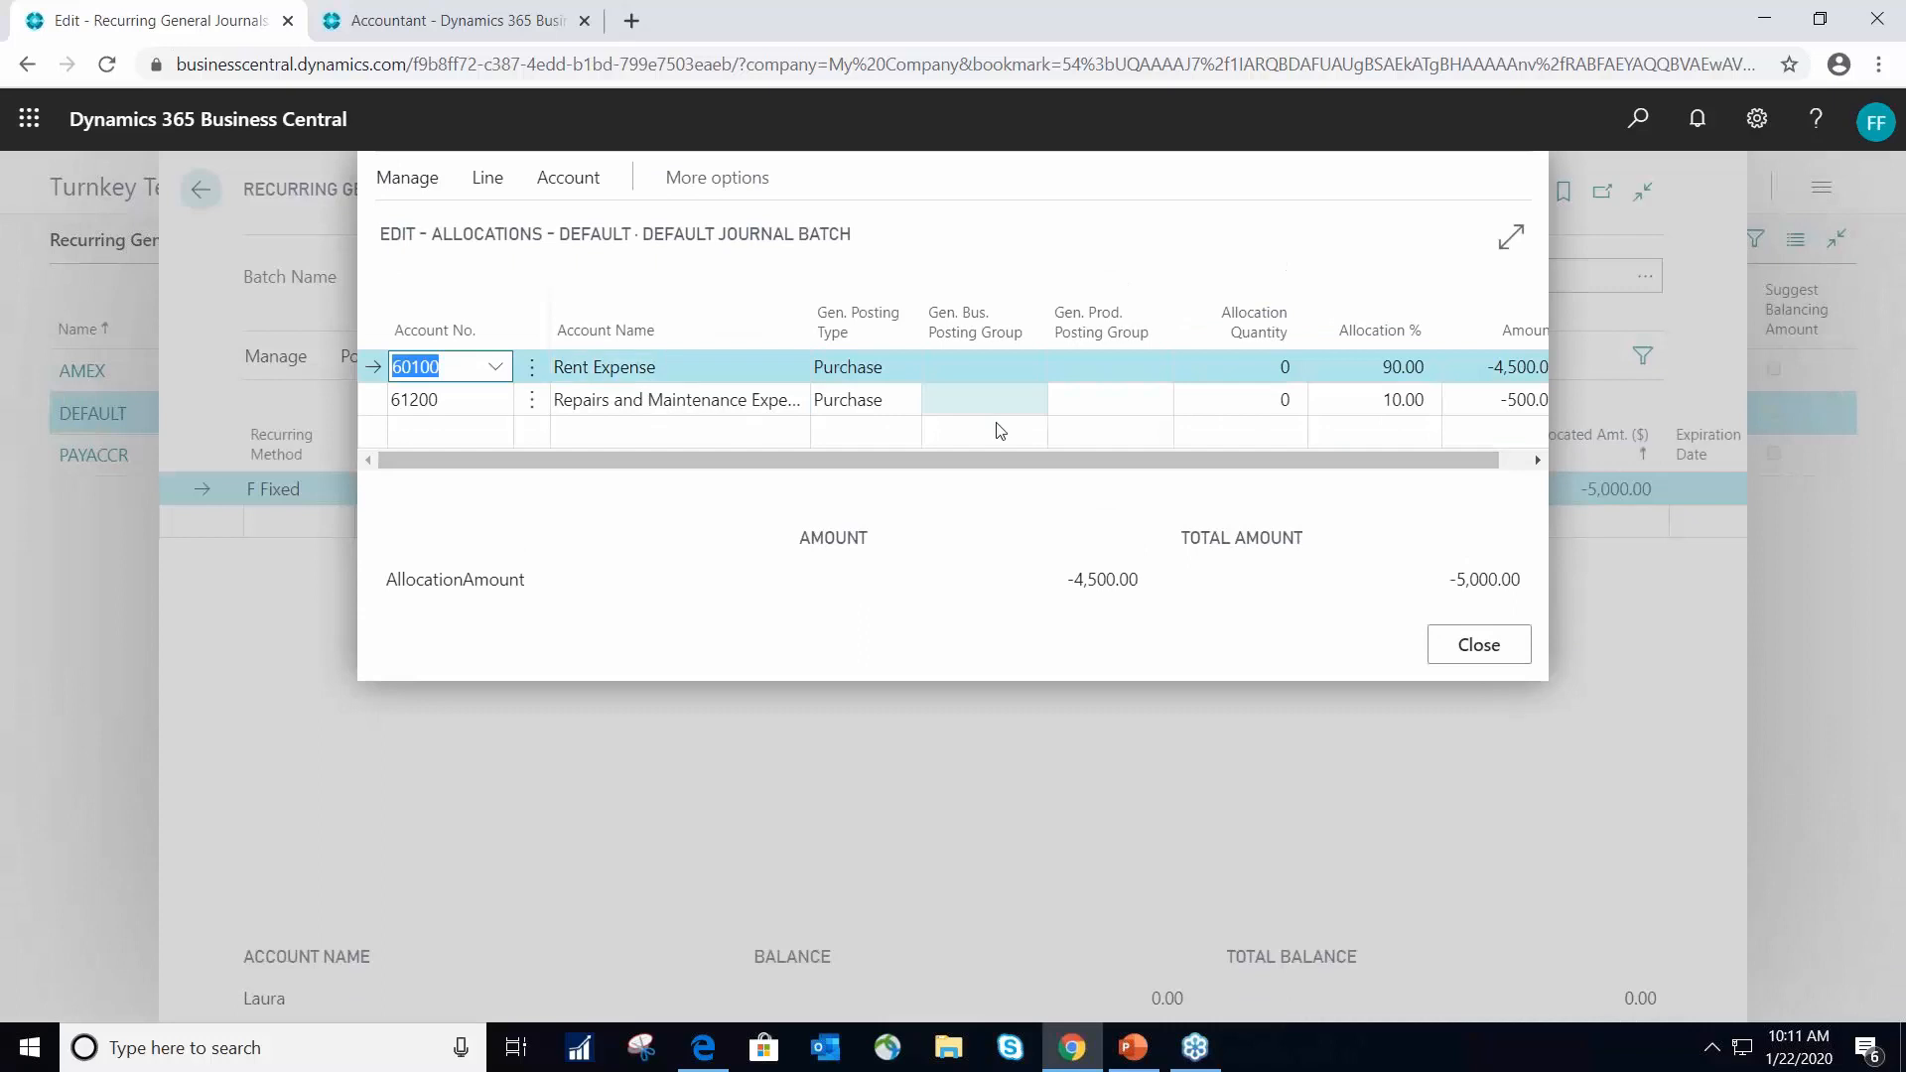
left_click_drag(1007, 462, 1147, 469)
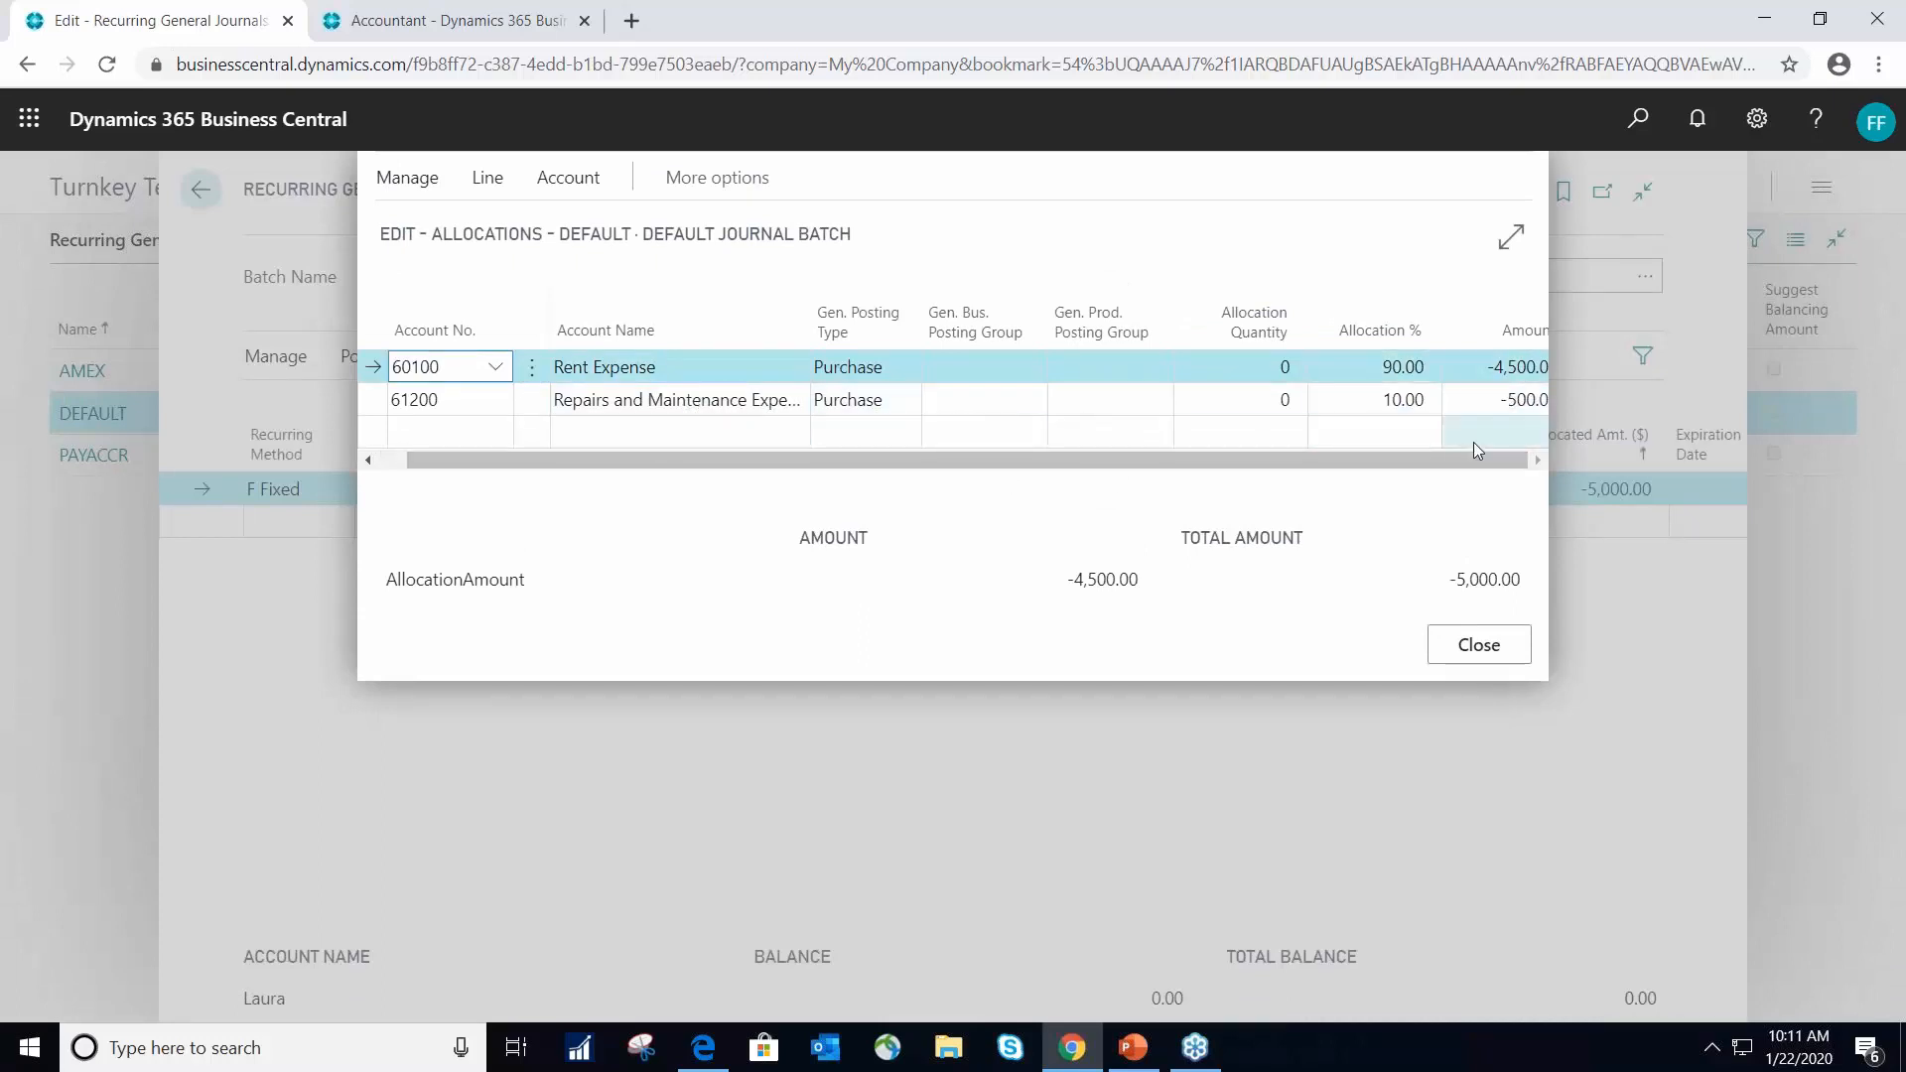
left_click(1473, 657)
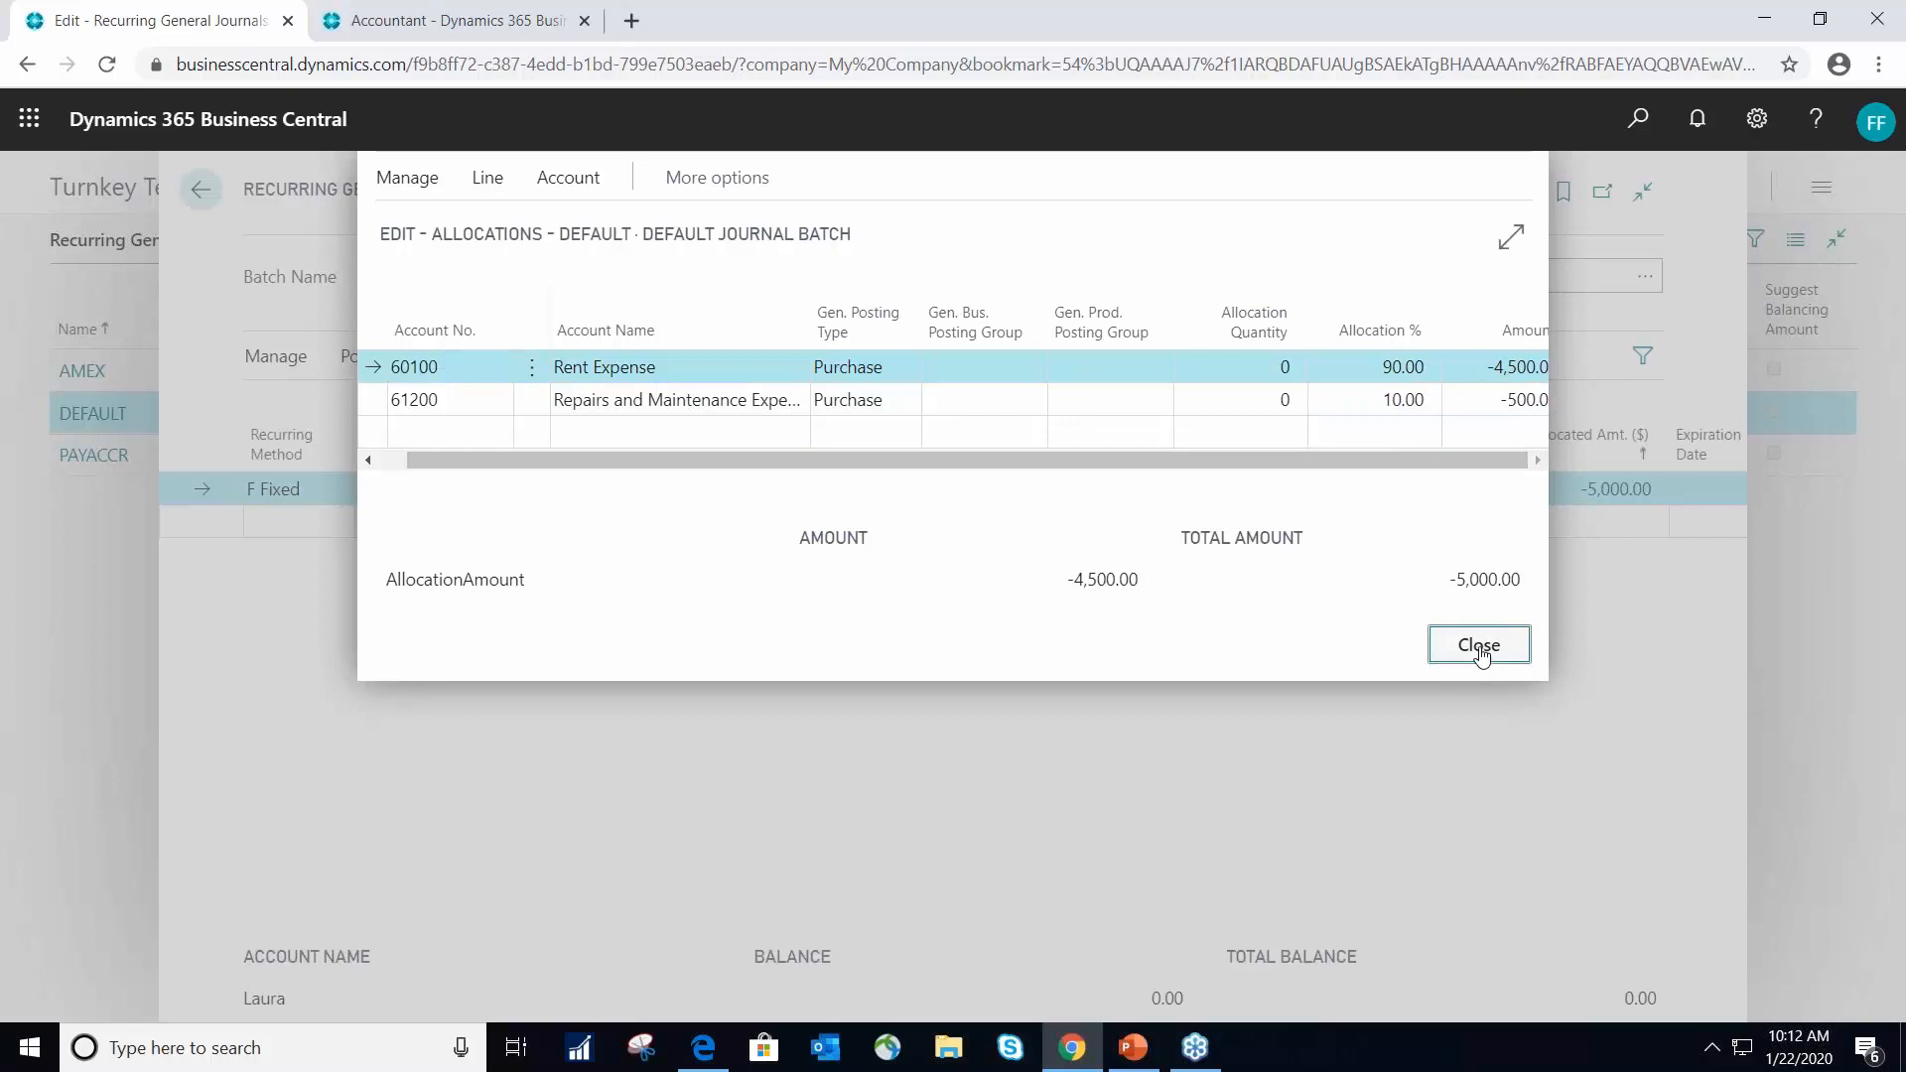
- Preview the posting of the DEFAULT recurring journal, examine its G/L entries and return to the preview summary
left_click(379, 357)
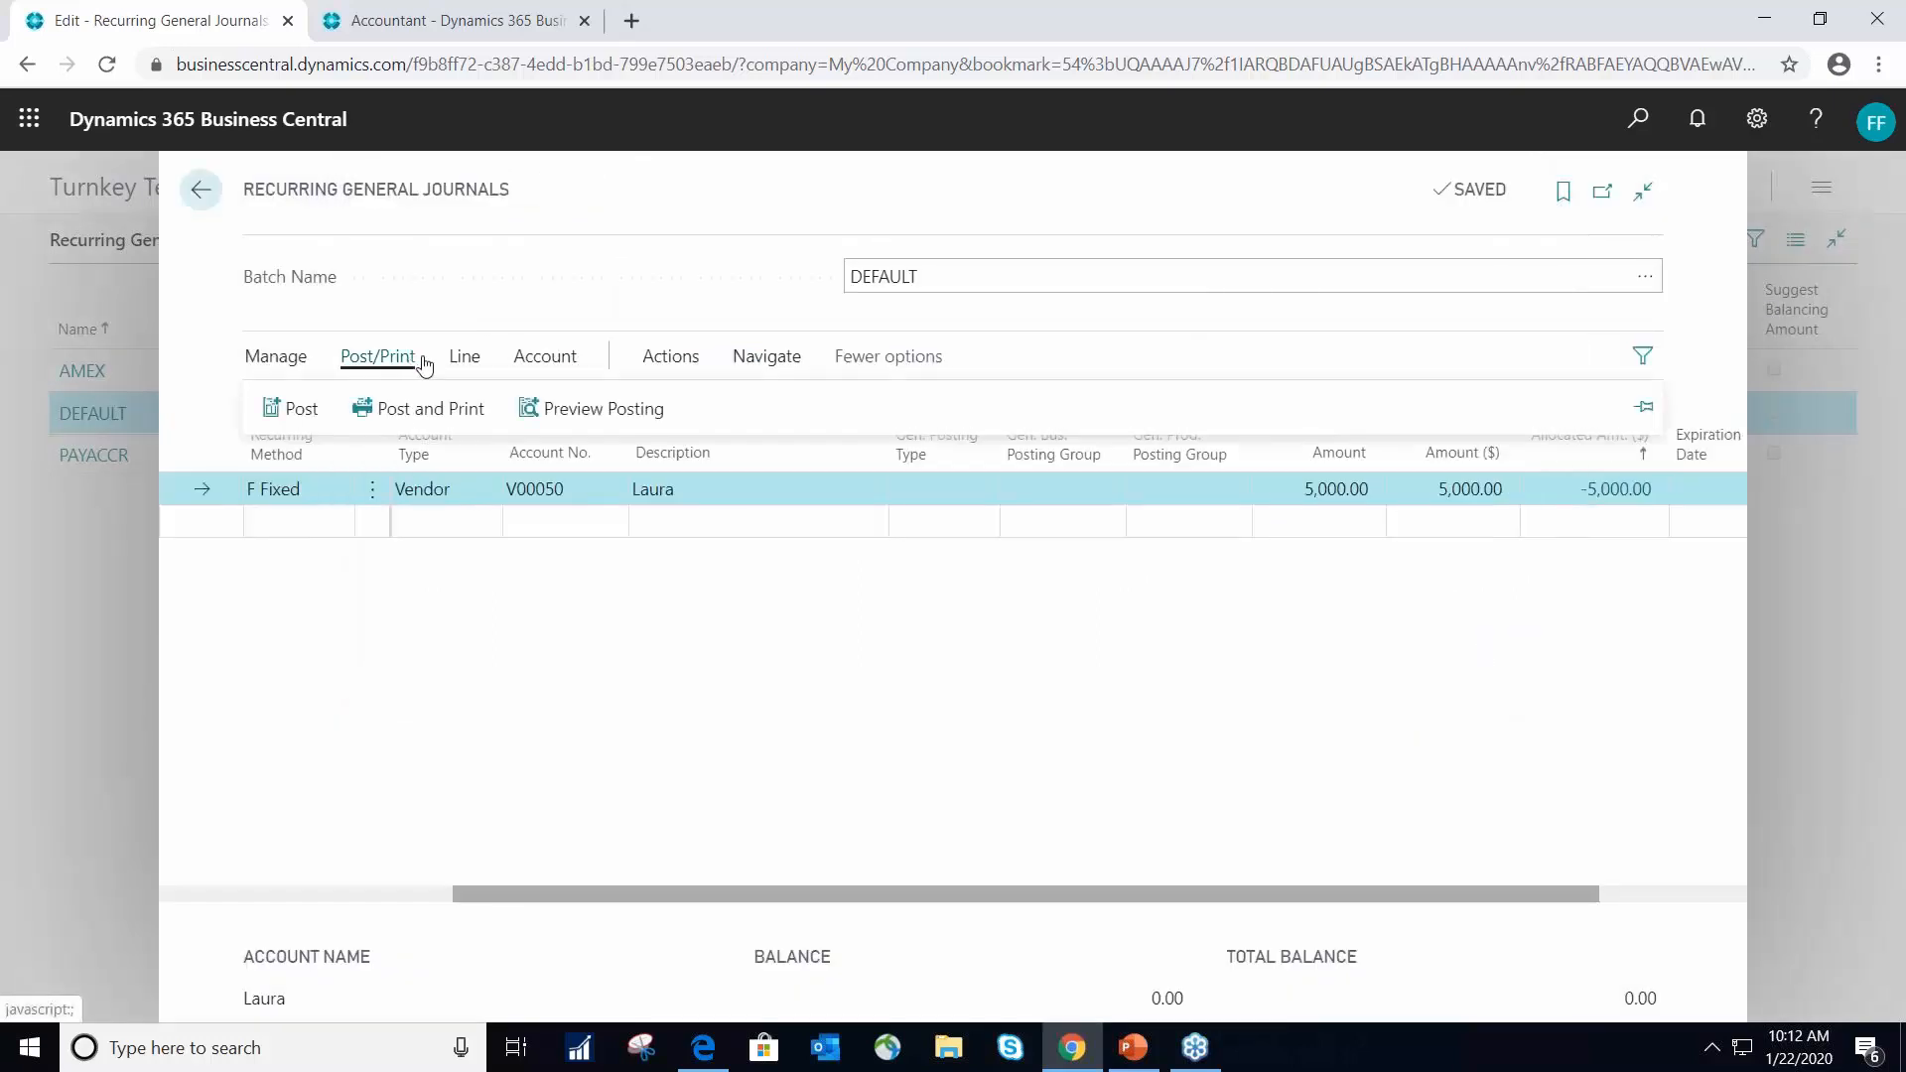
left_click(577, 419)
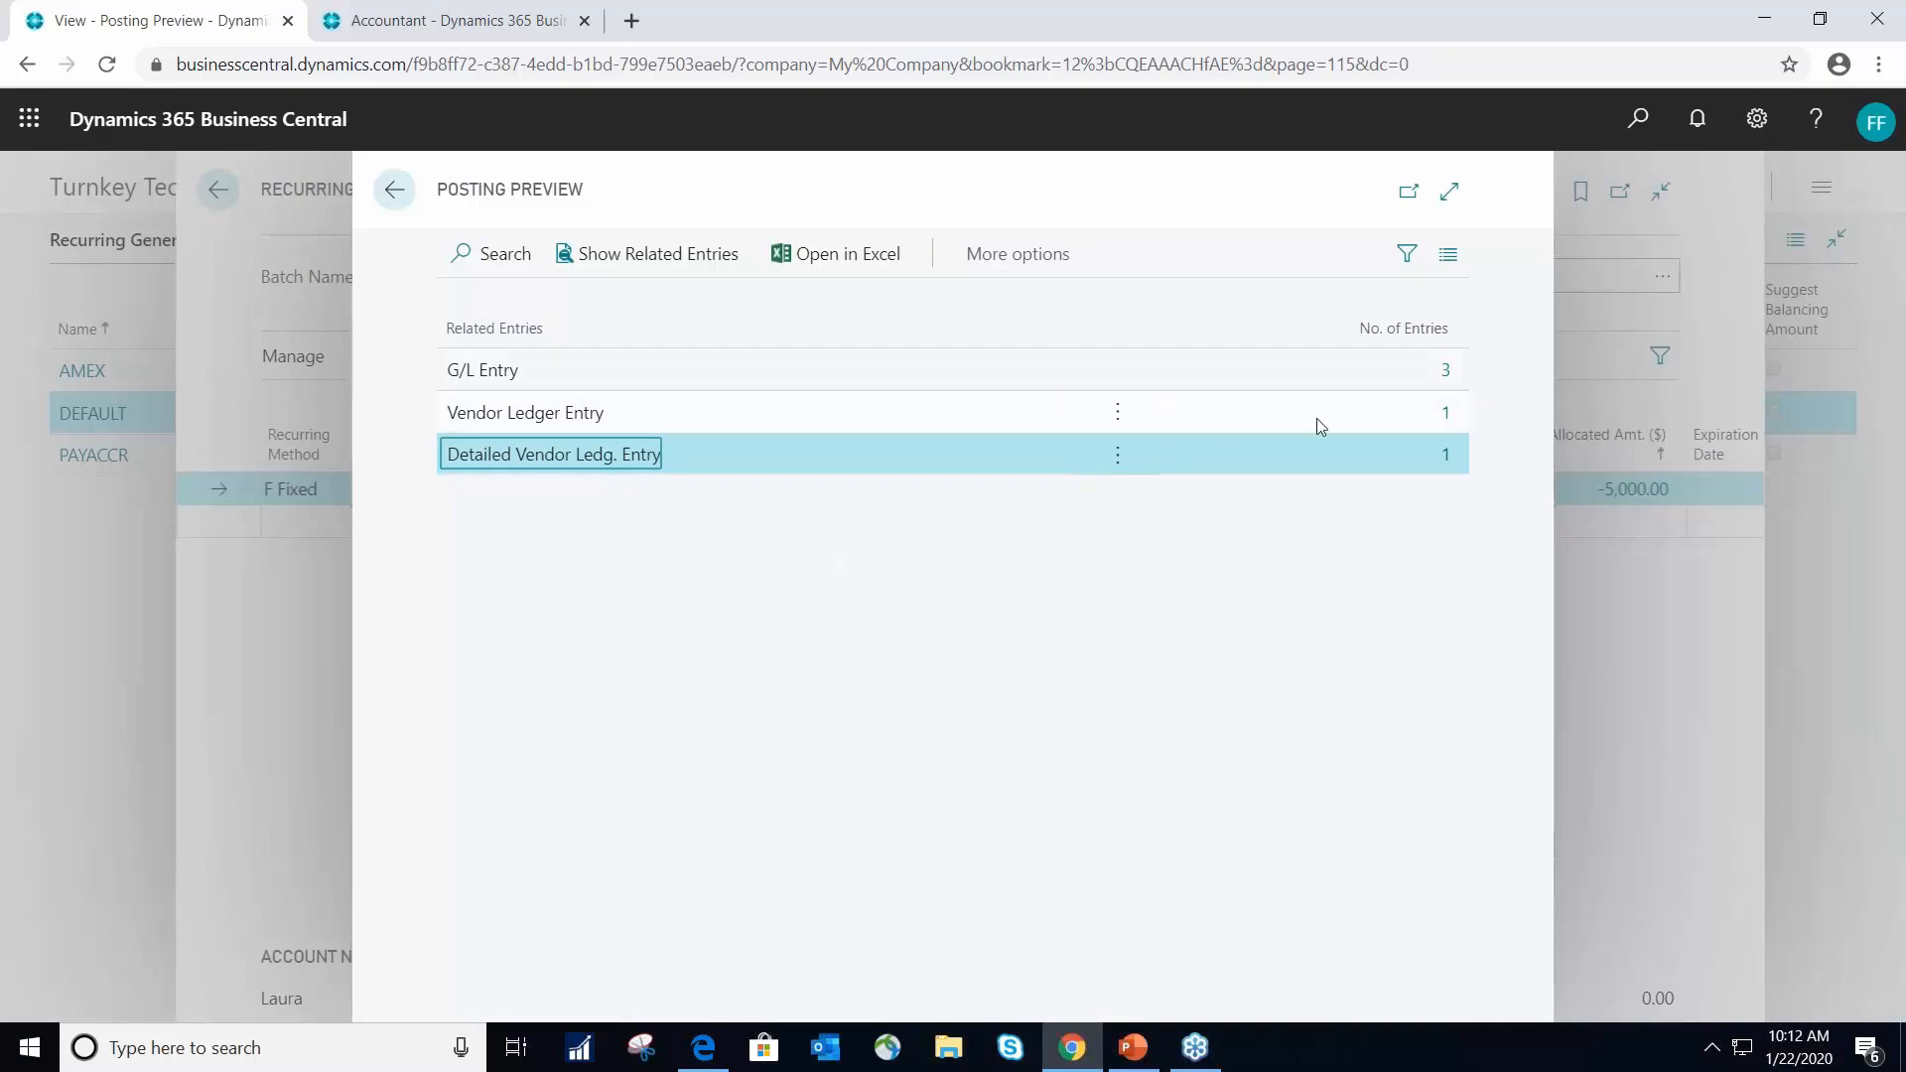
left_click(1445, 373)
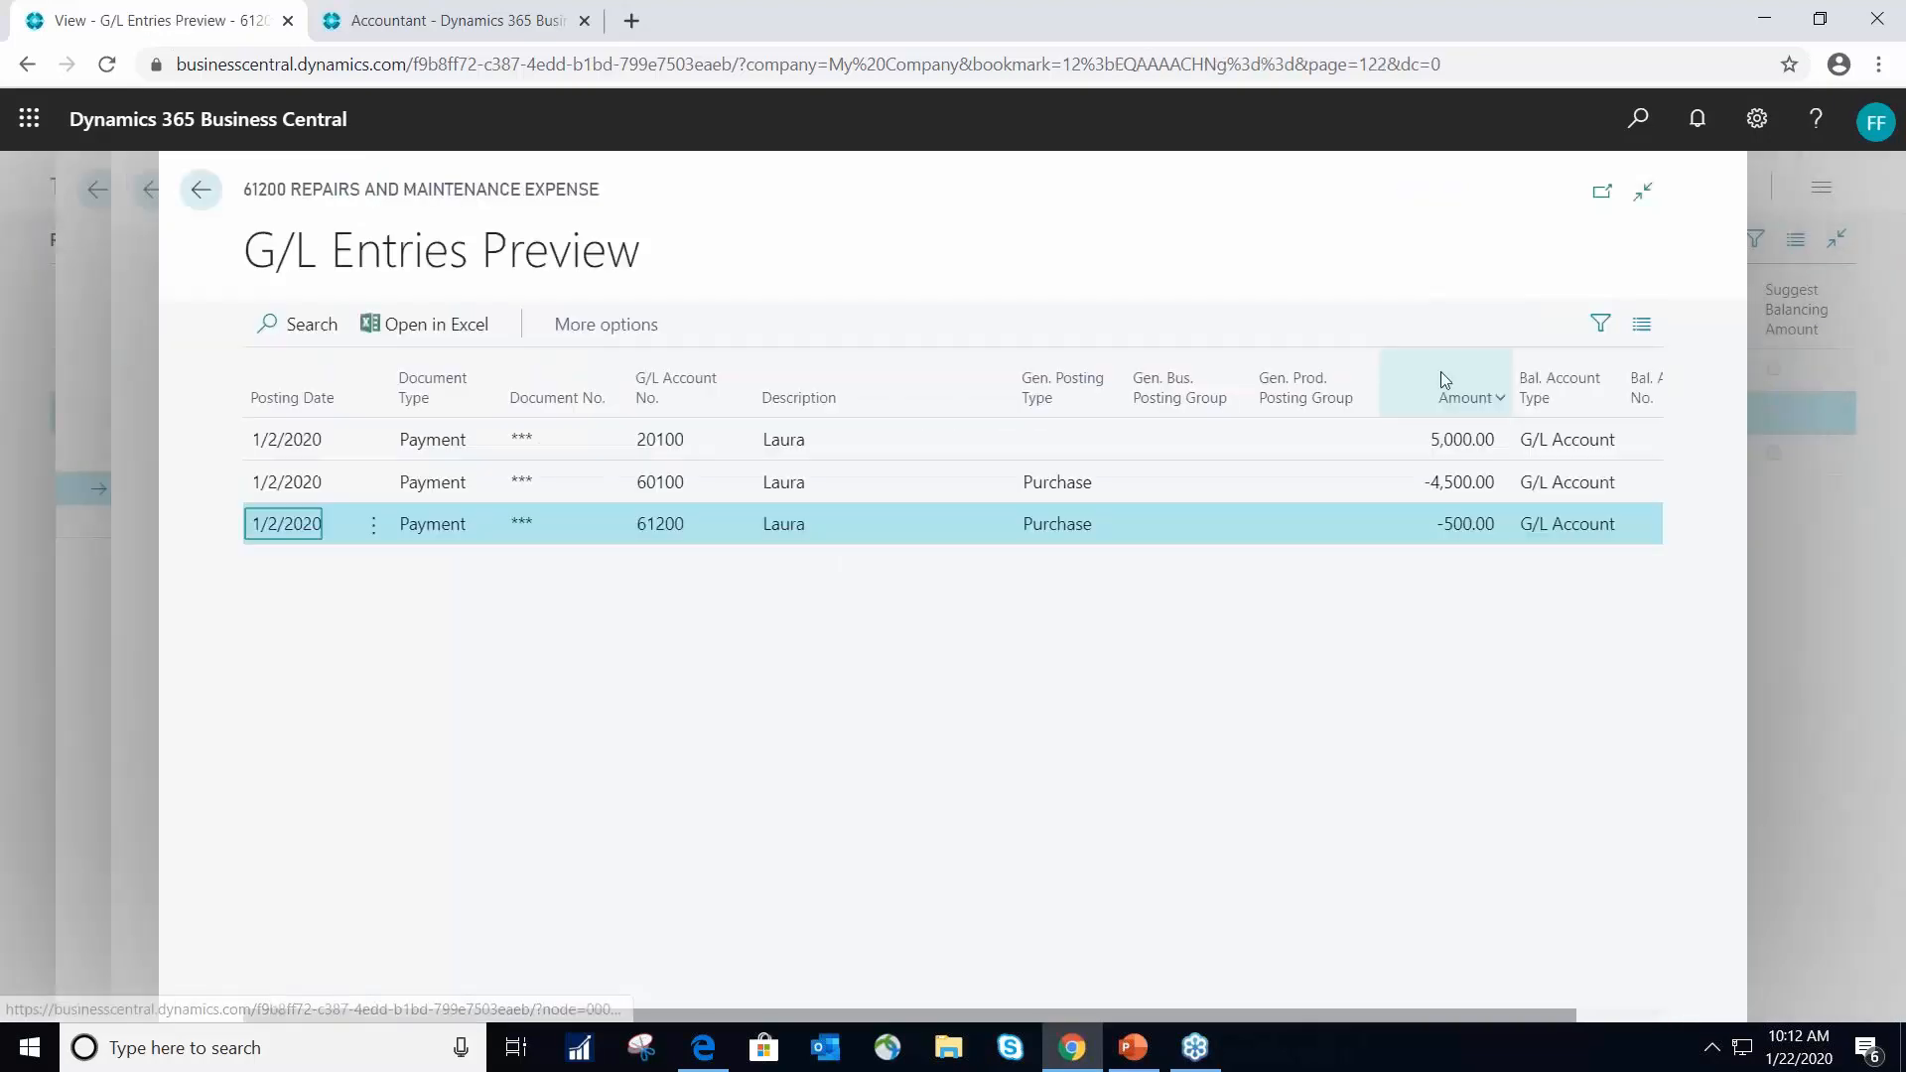
left_click(201, 190)
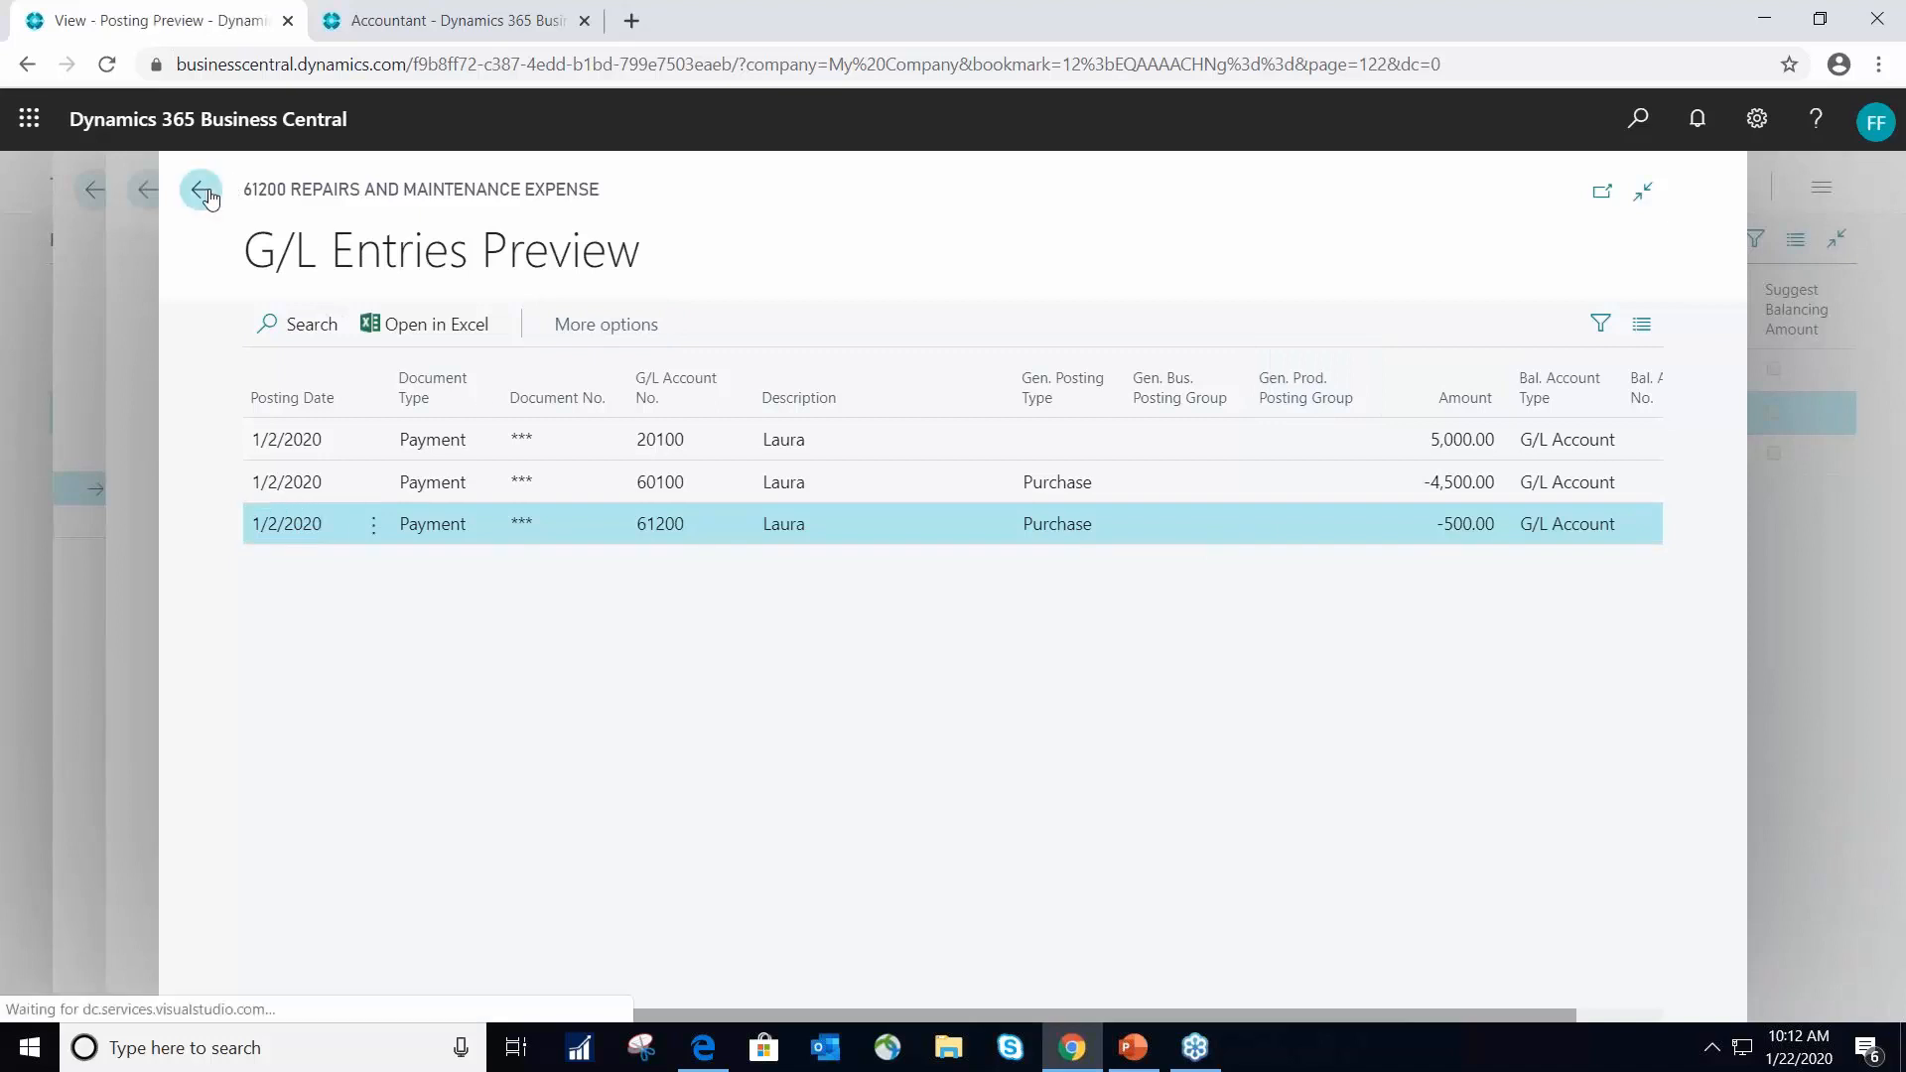
- Examine the previewed vendor ledger entry and detailed vendor ledger entry, and return to the journal
left_click(1429, 415)
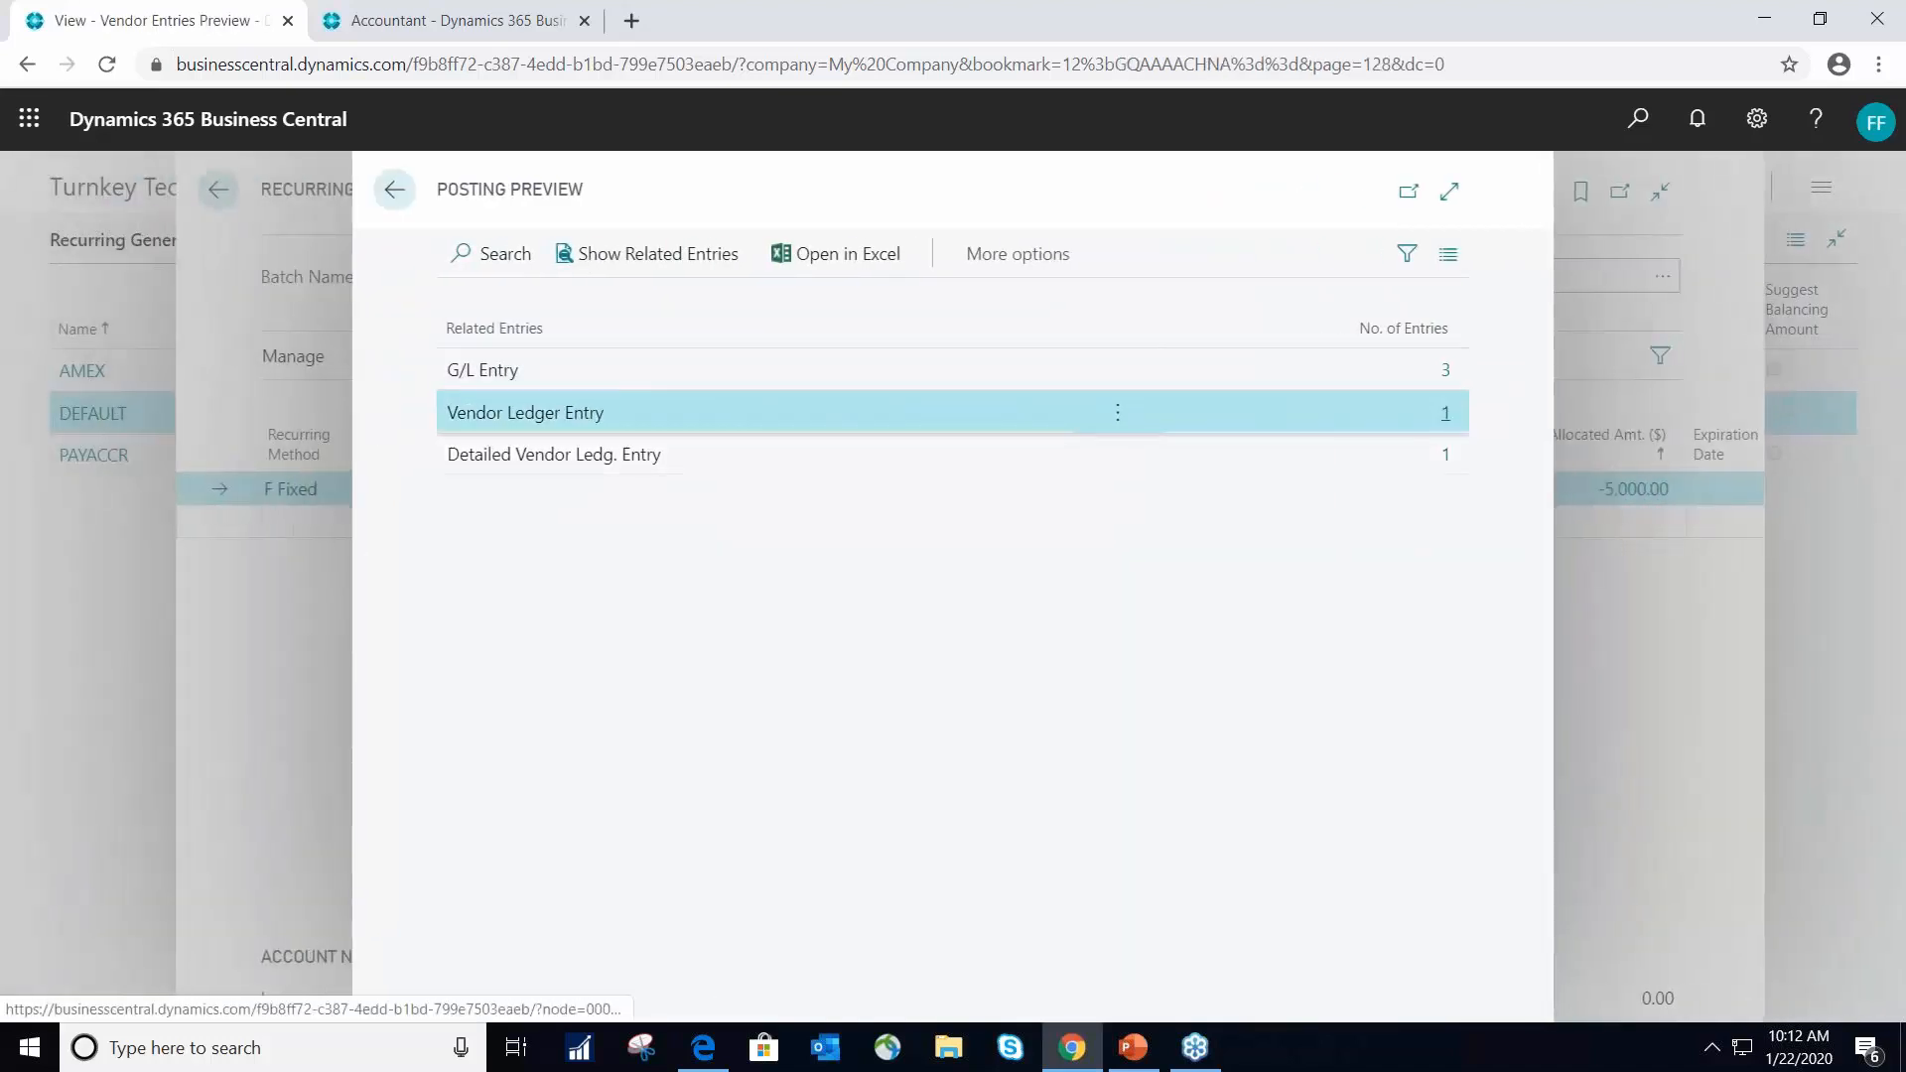
left_click(394, 189)
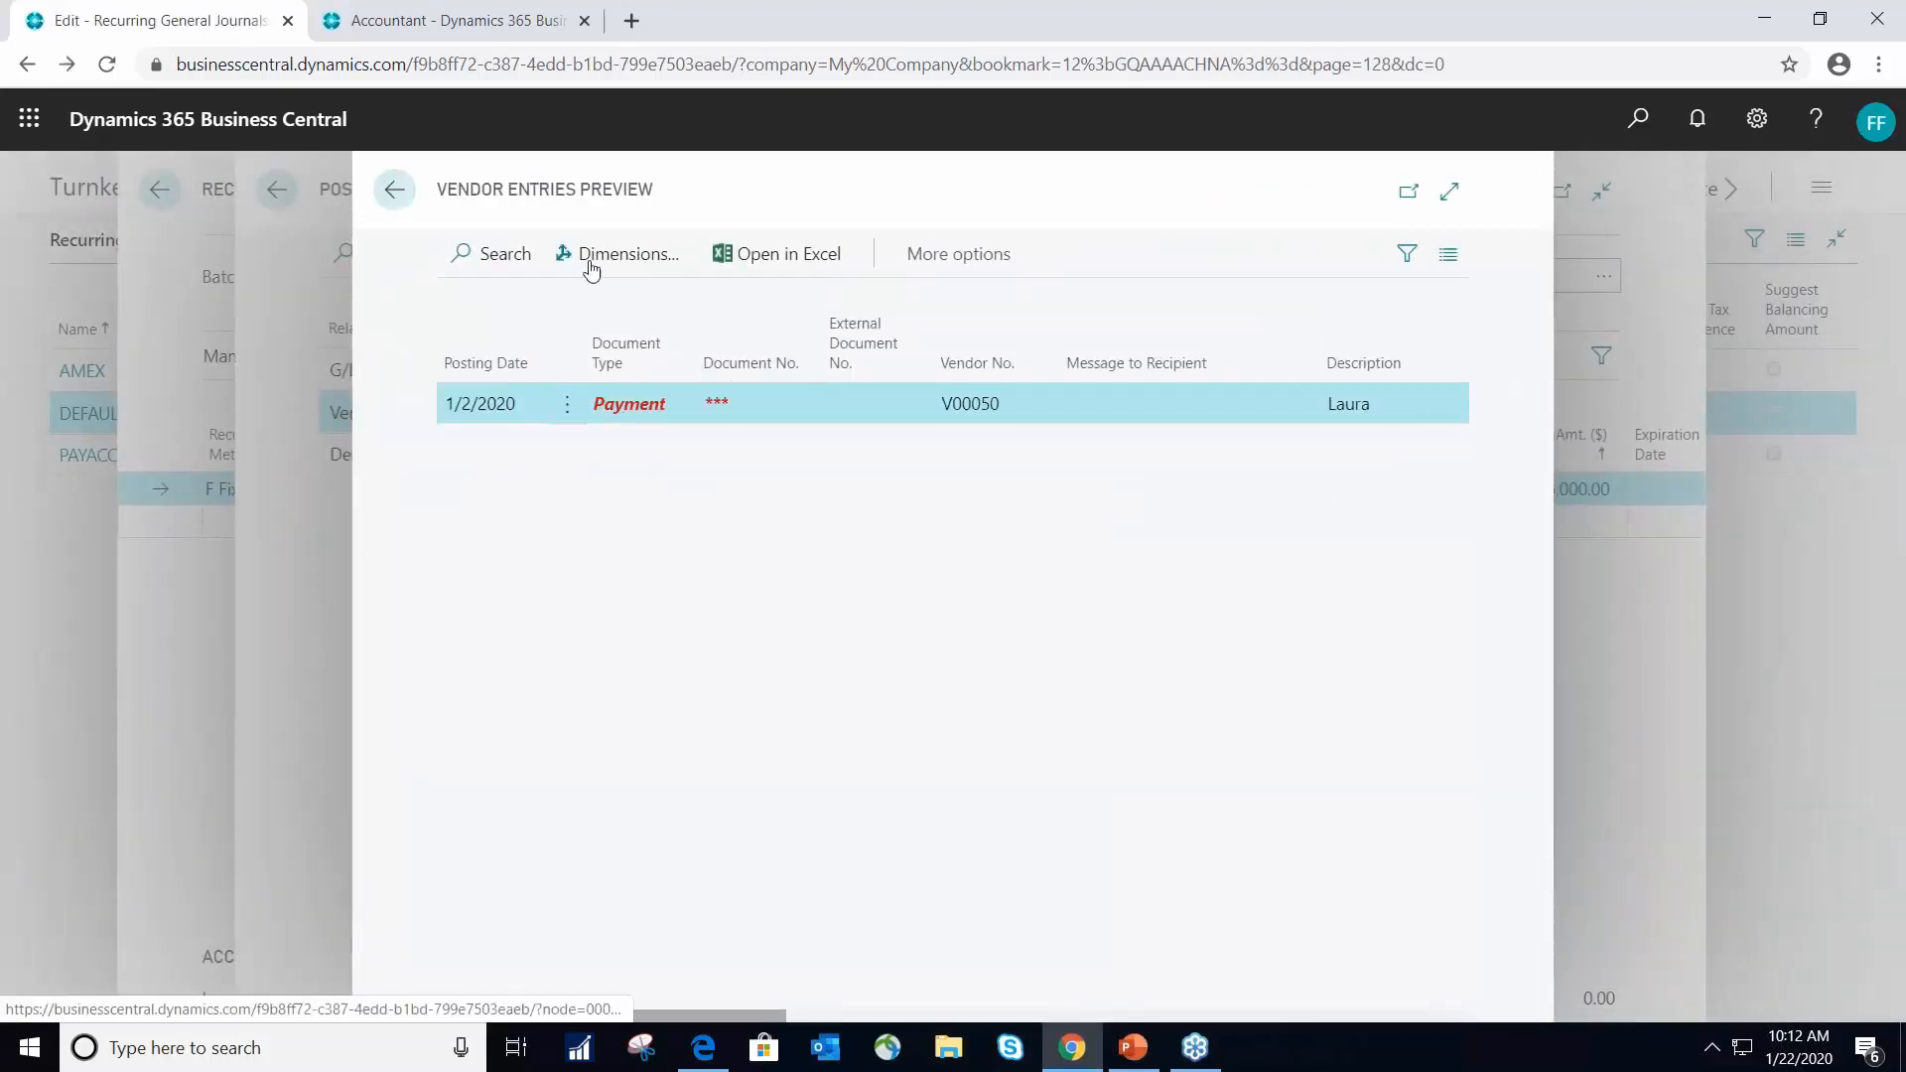
left_click(1445, 455)
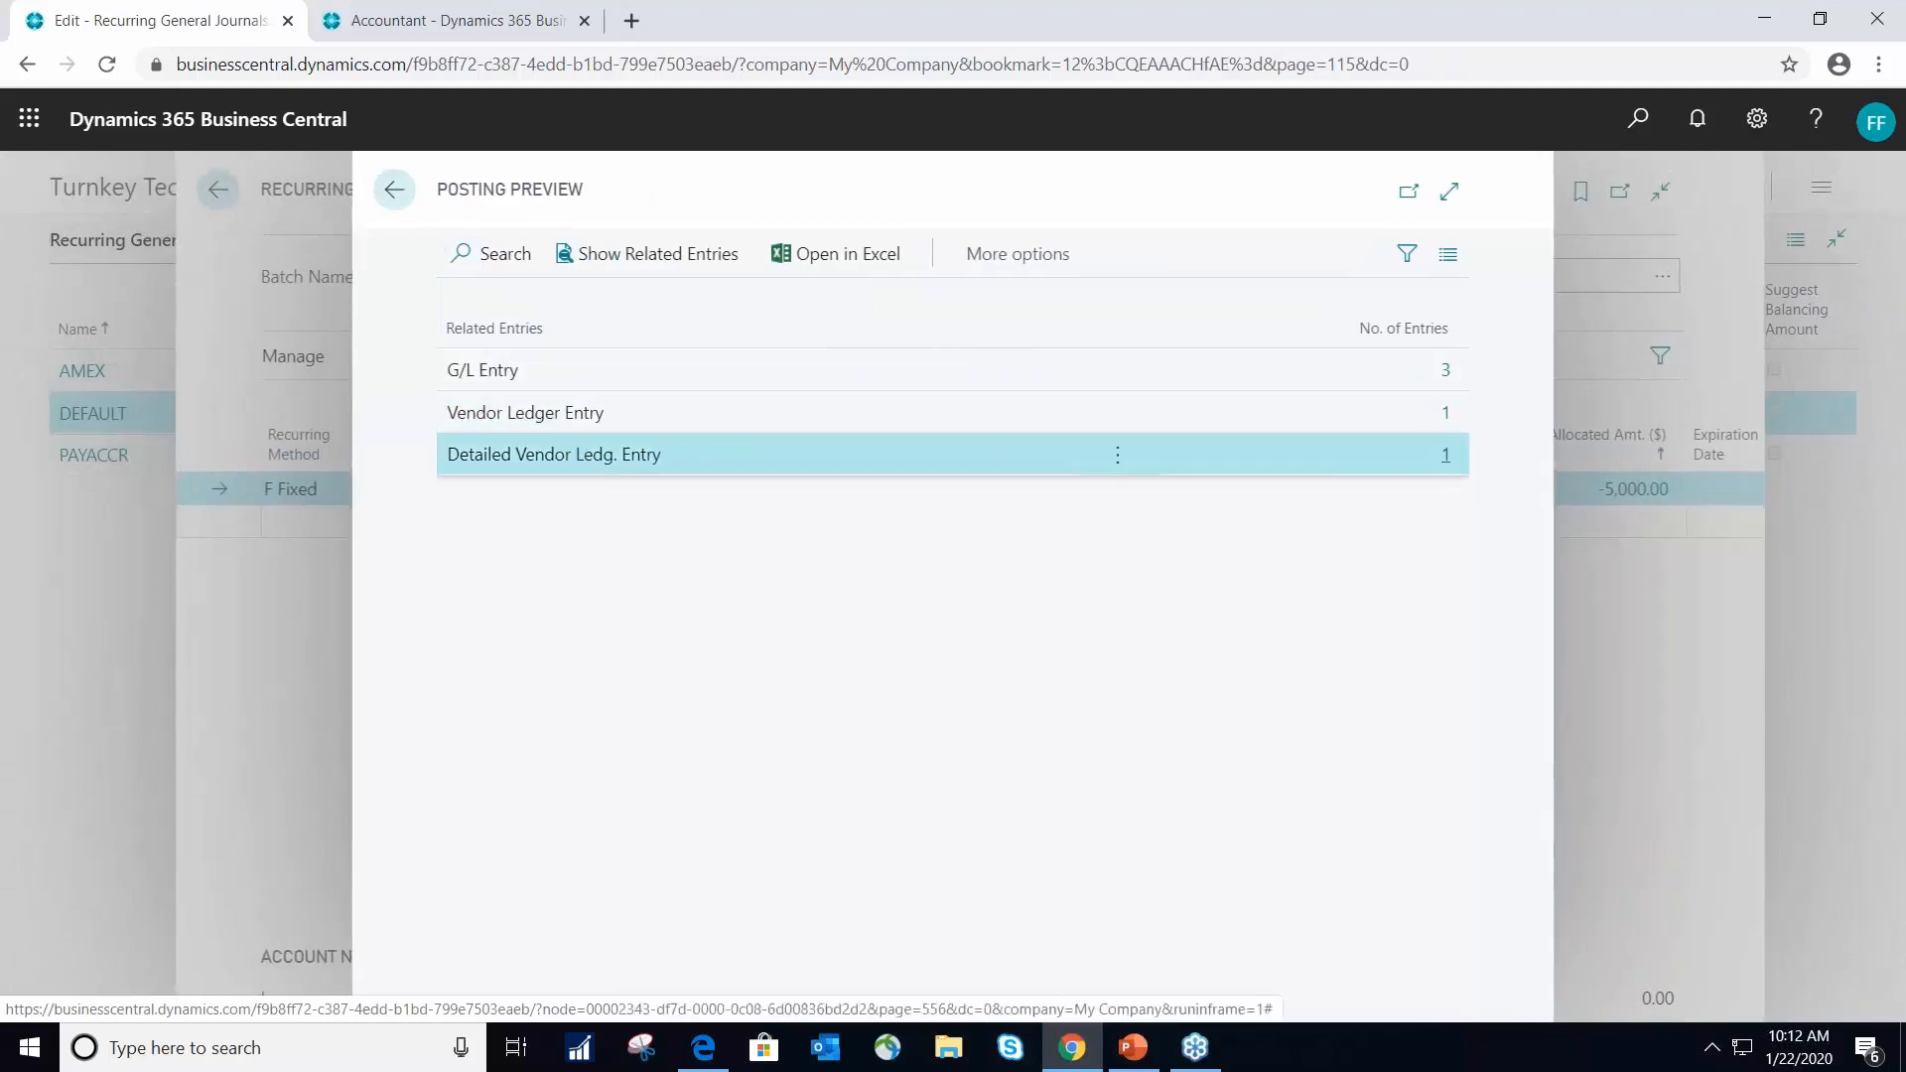
left_click(394, 190)
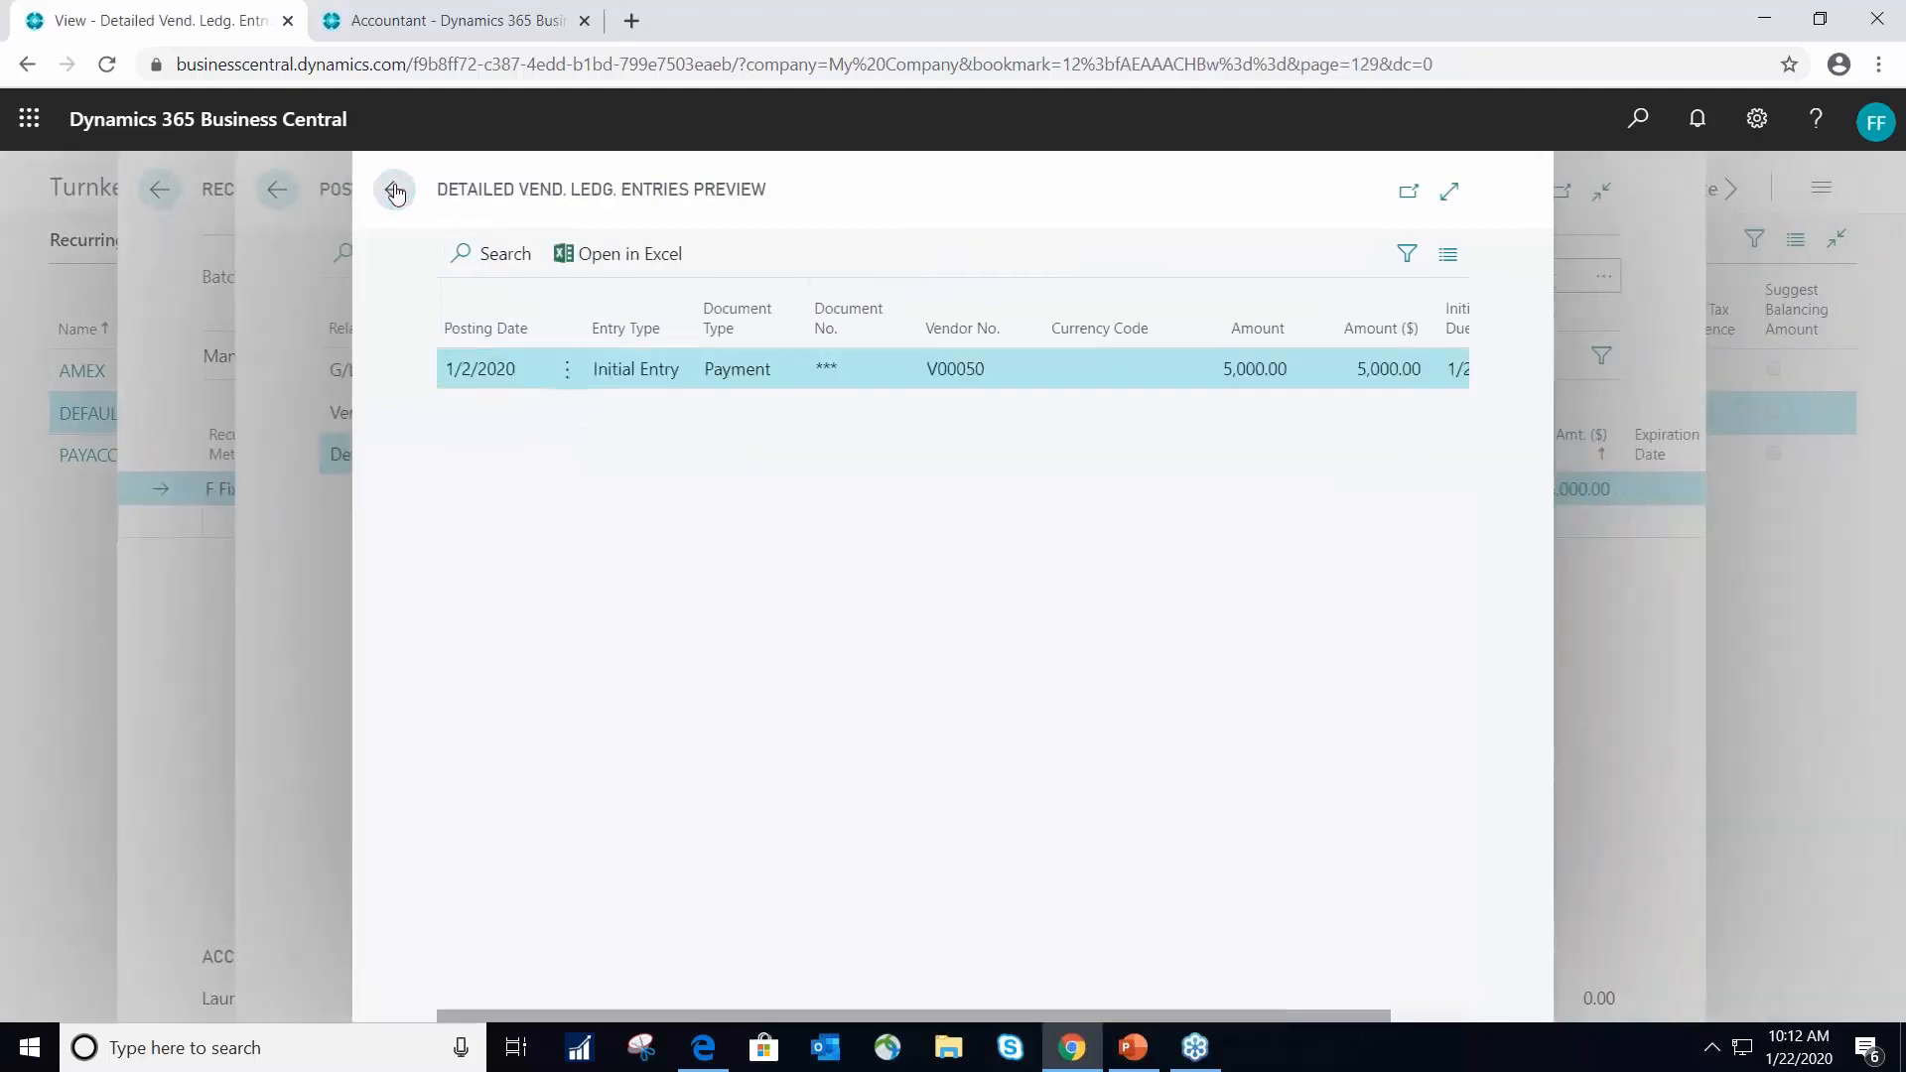
left_click(395, 190)
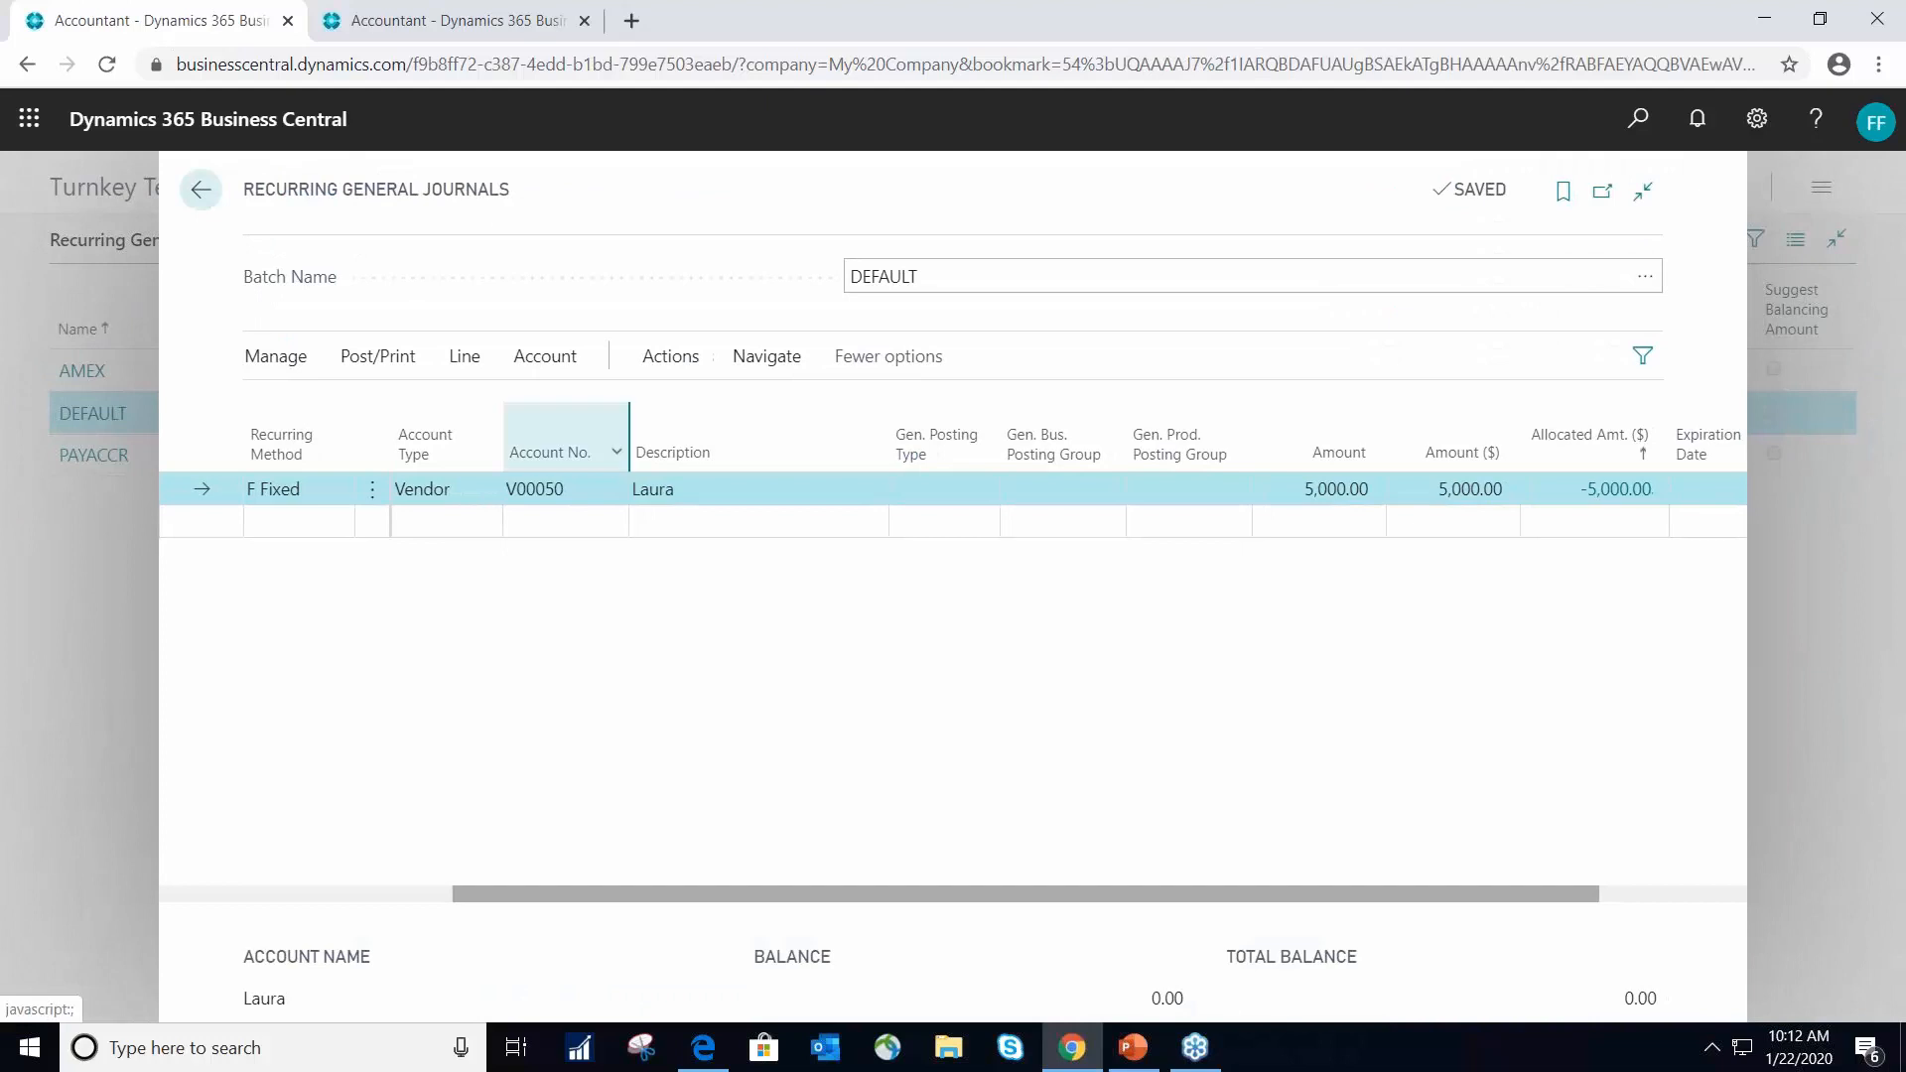
- Post the DEFAULT recurring general journal and go back to the list of recurring journal batches
left_click(377, 357)
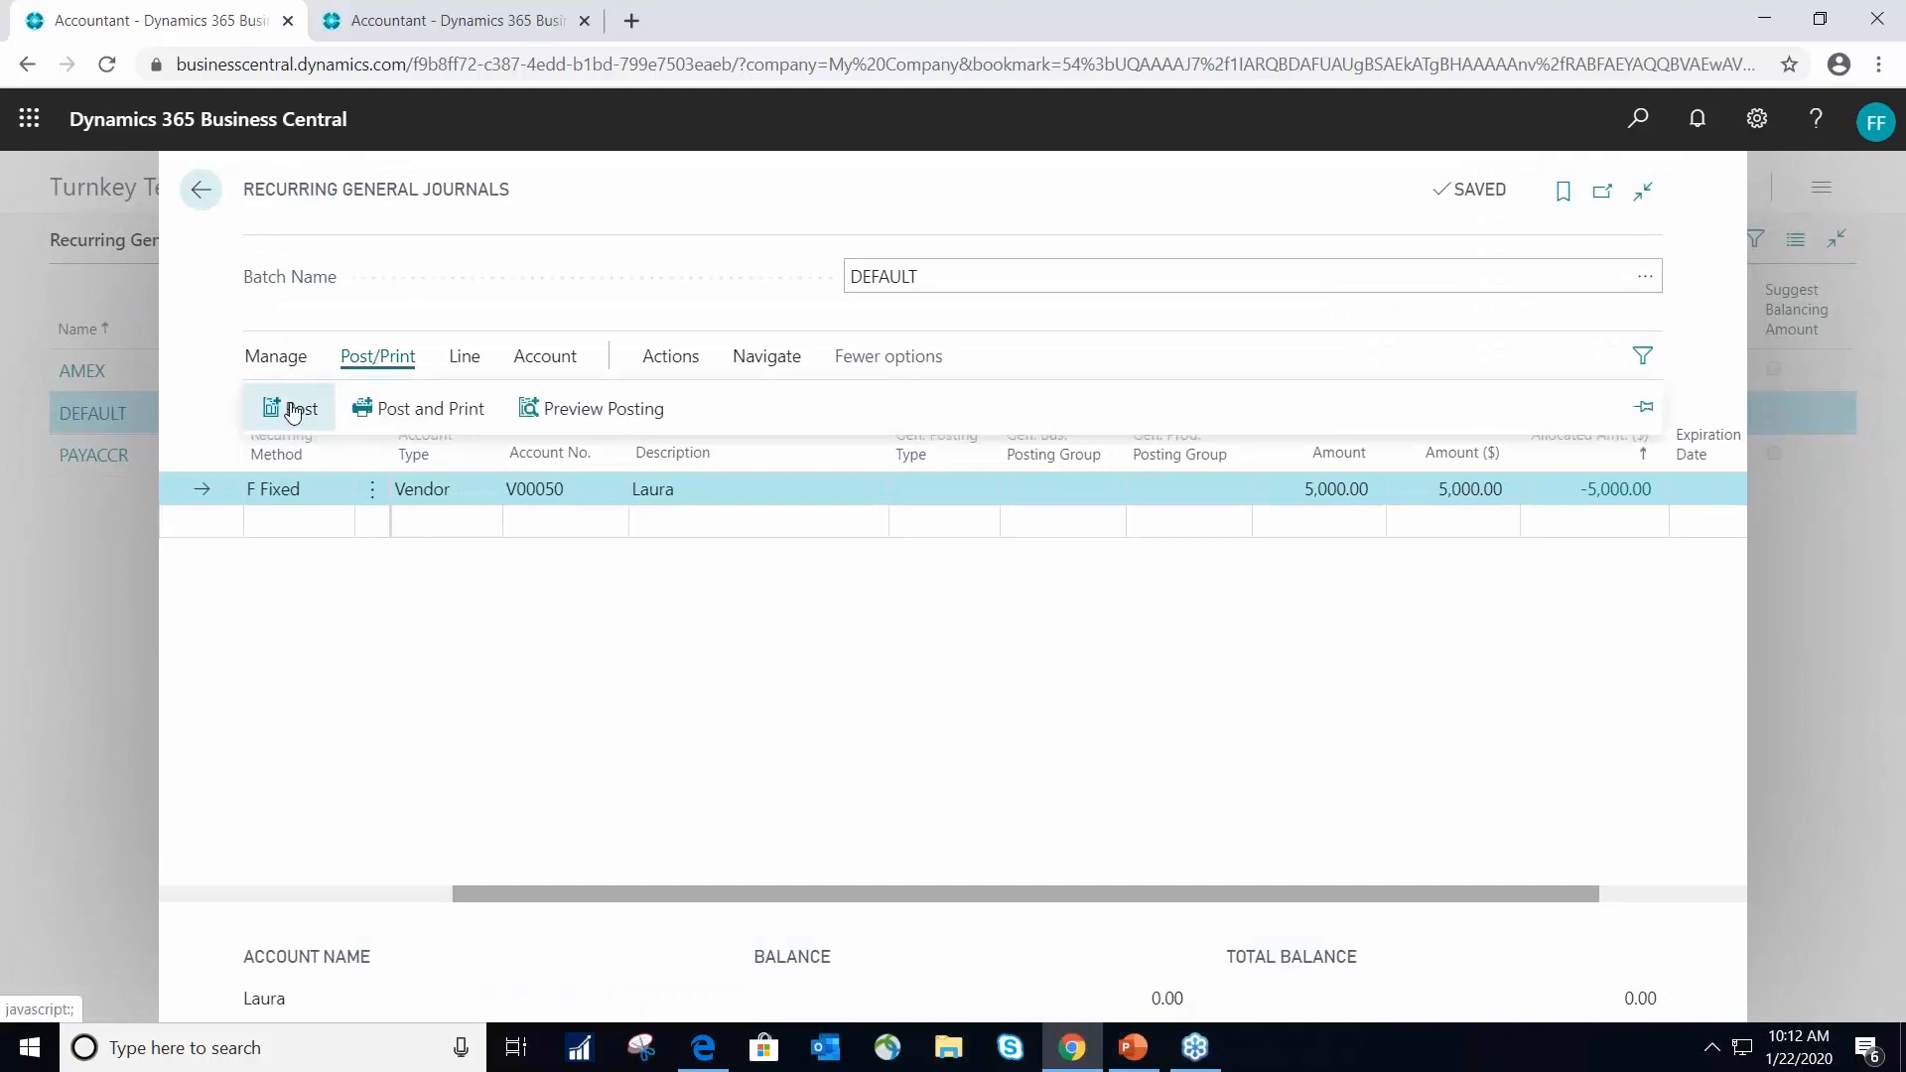
left_click(290, 408)
left_click(1082, 637)
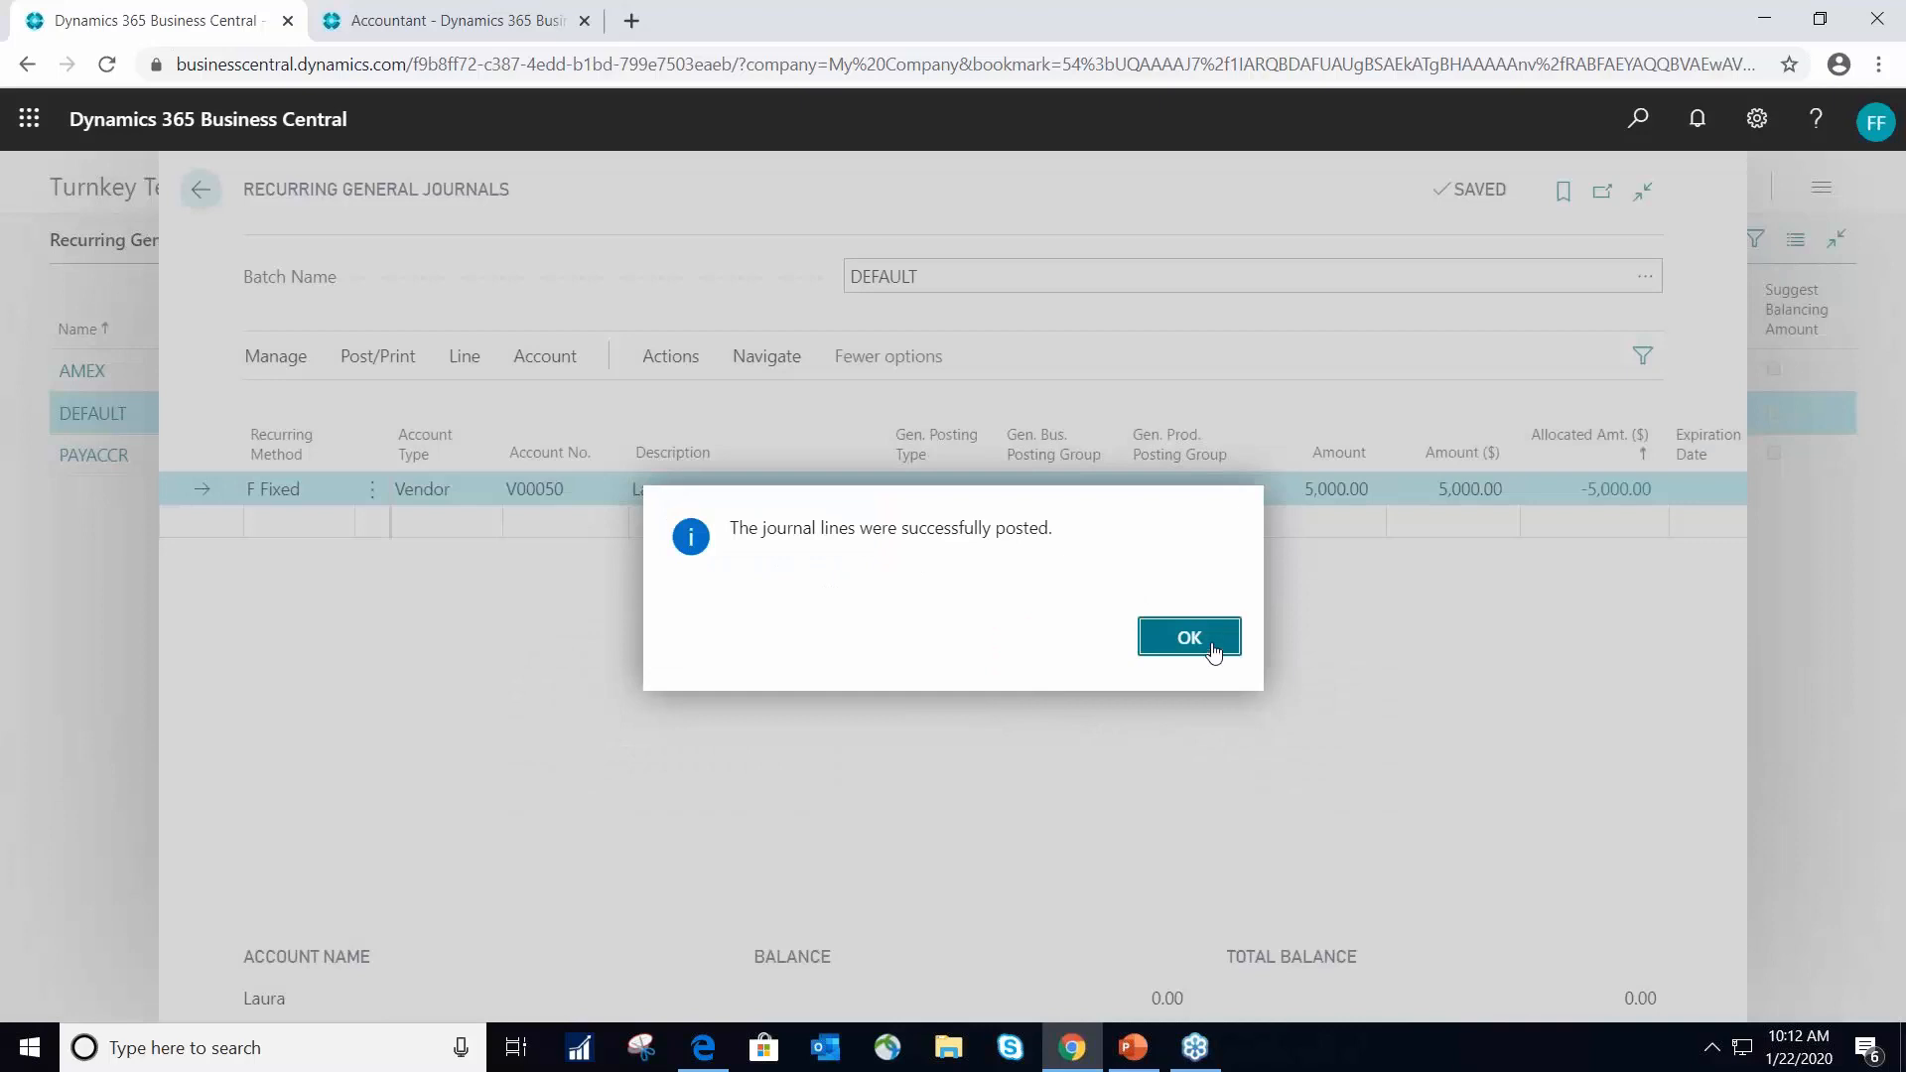
left_click(1189, 639)
left_click(199, 189)
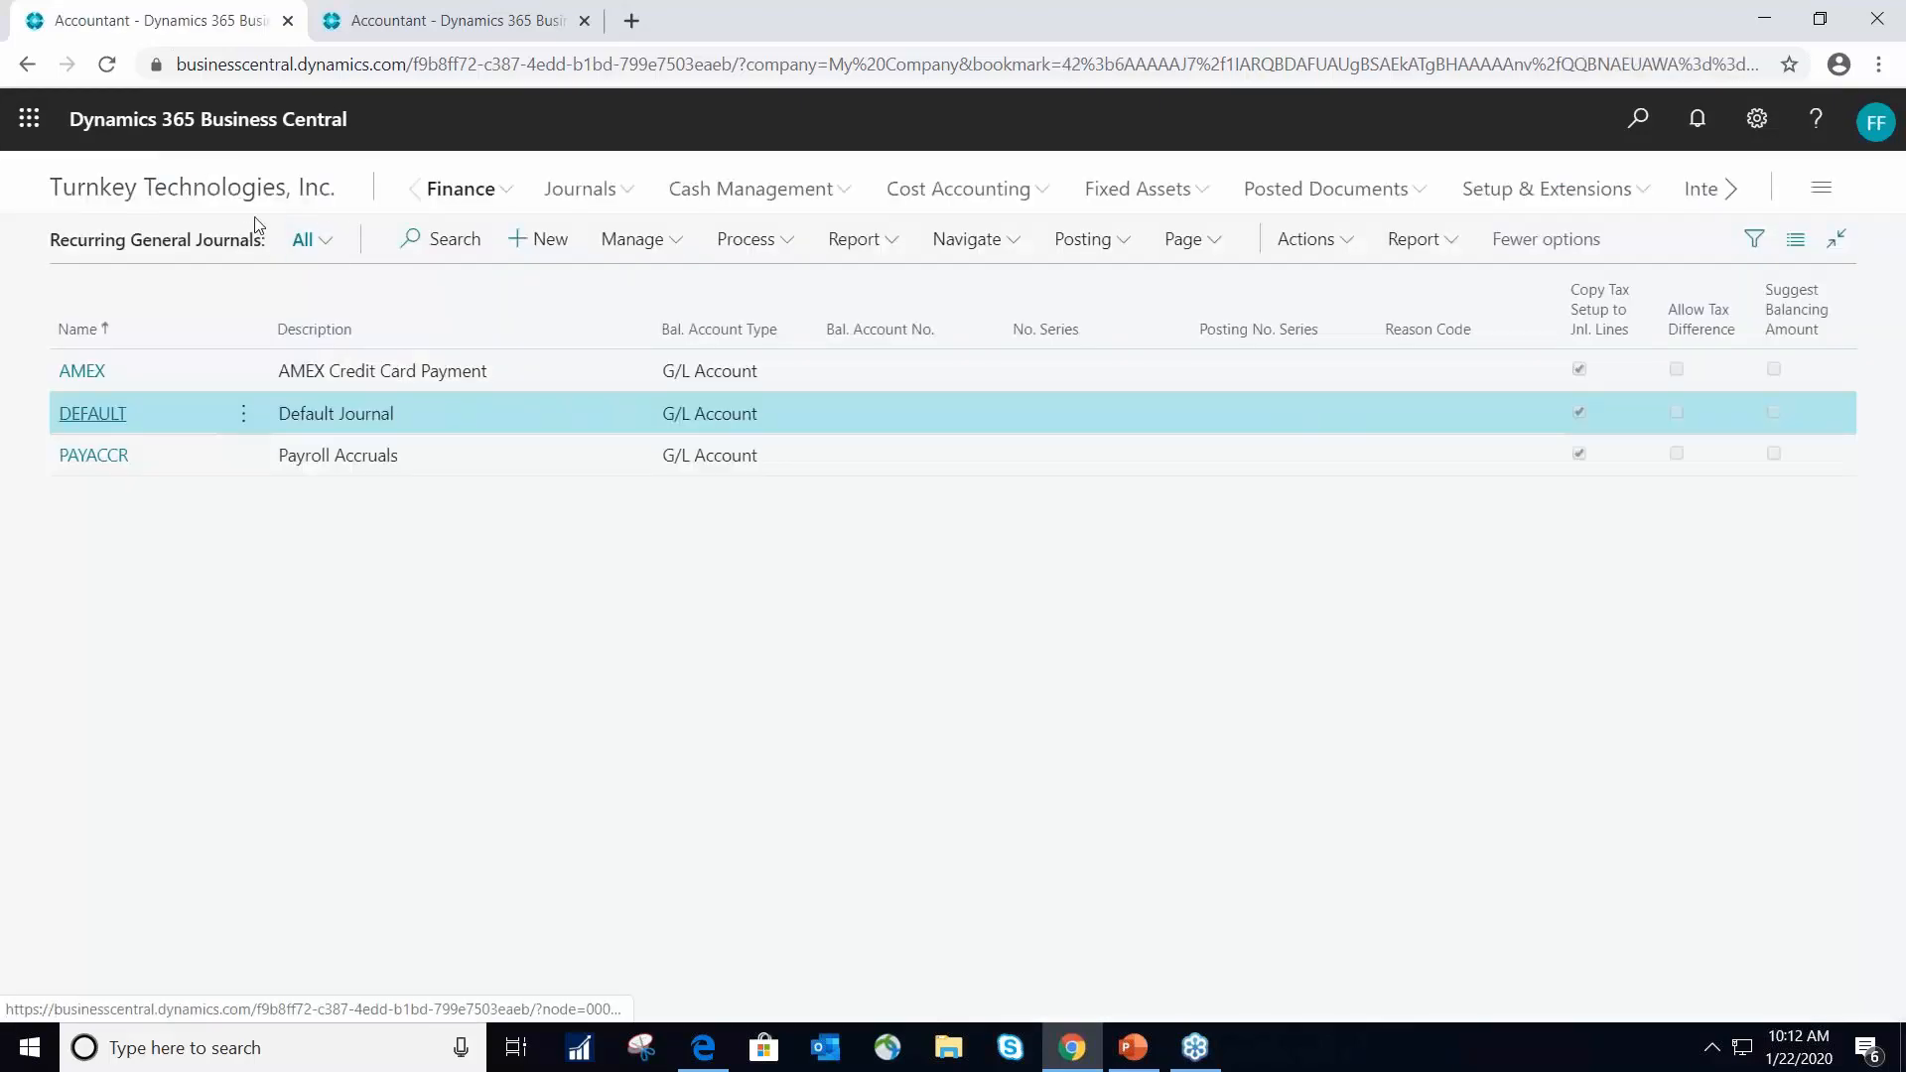
- Switch to the Sandbox environment, open the Analysis Views list and review the card of the GEN_LEDGER view
left_click(428, 22)
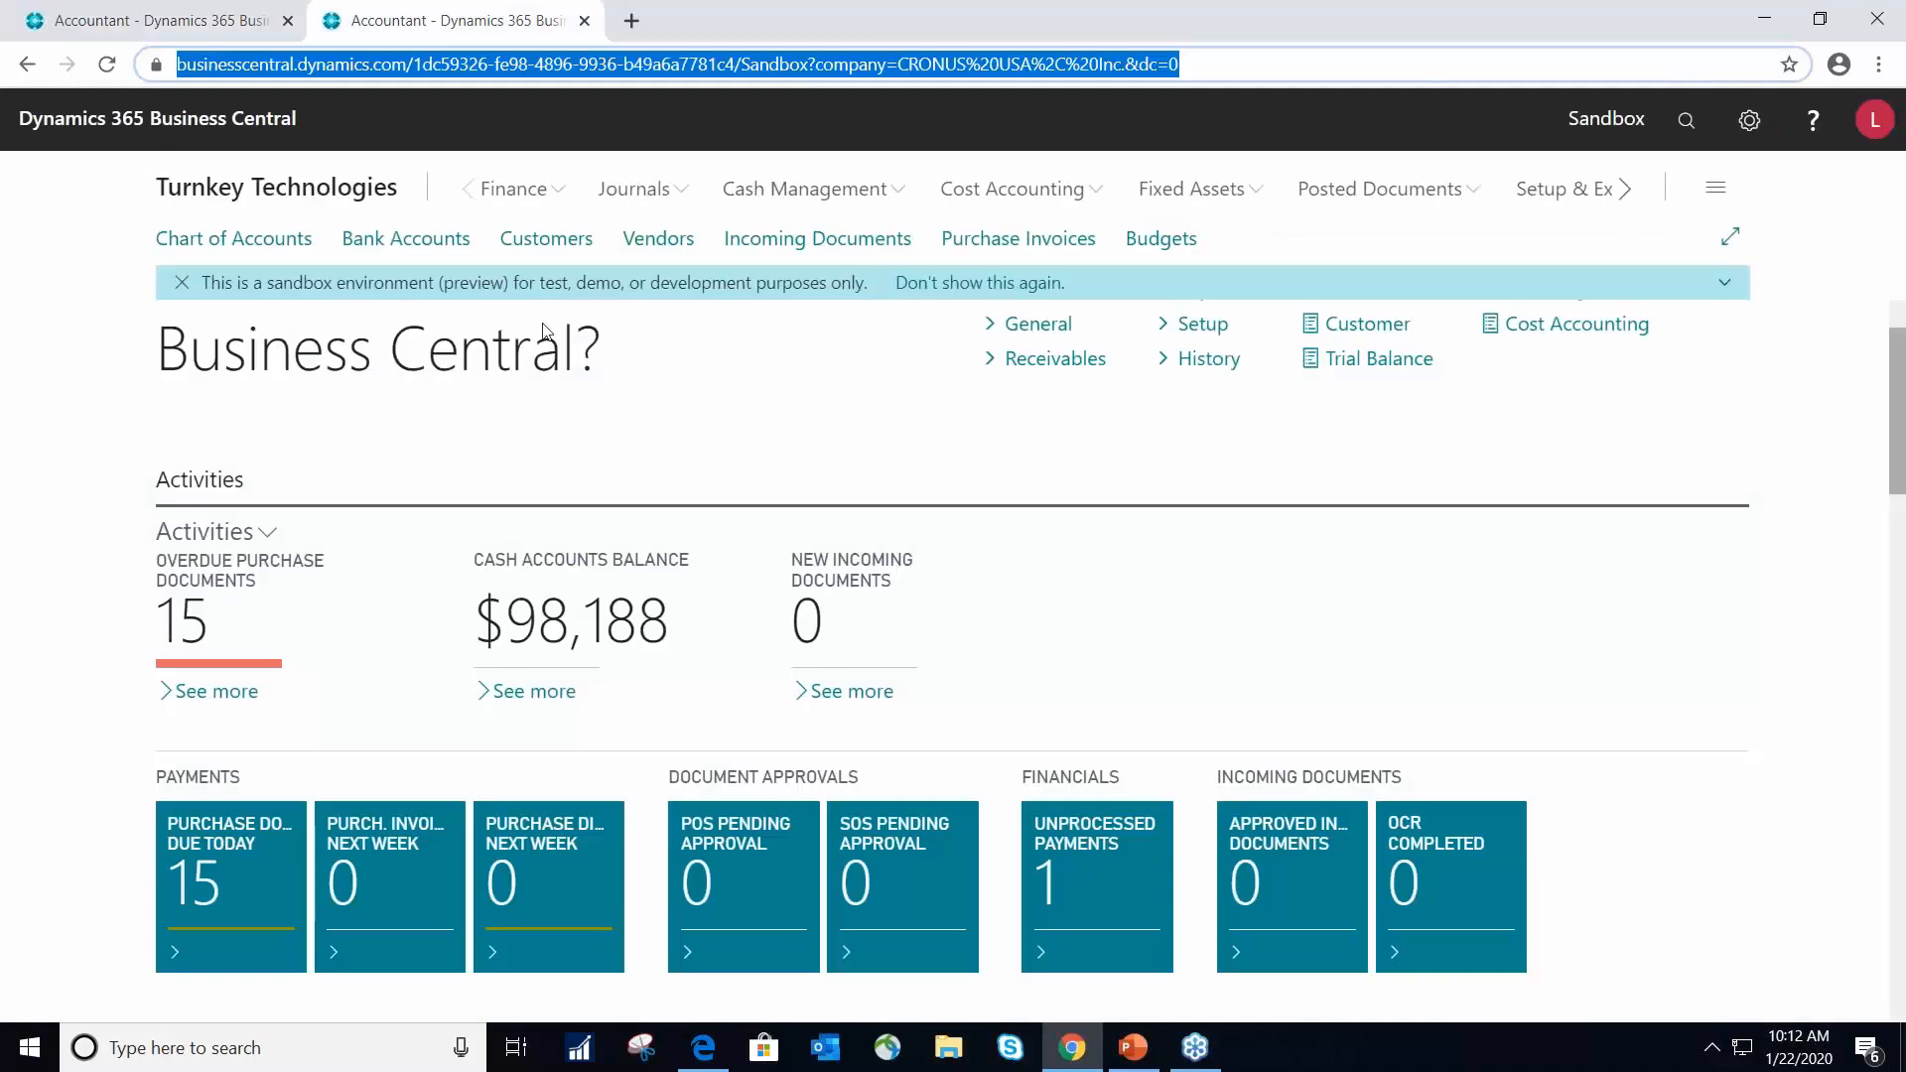
left_click(514, 193)
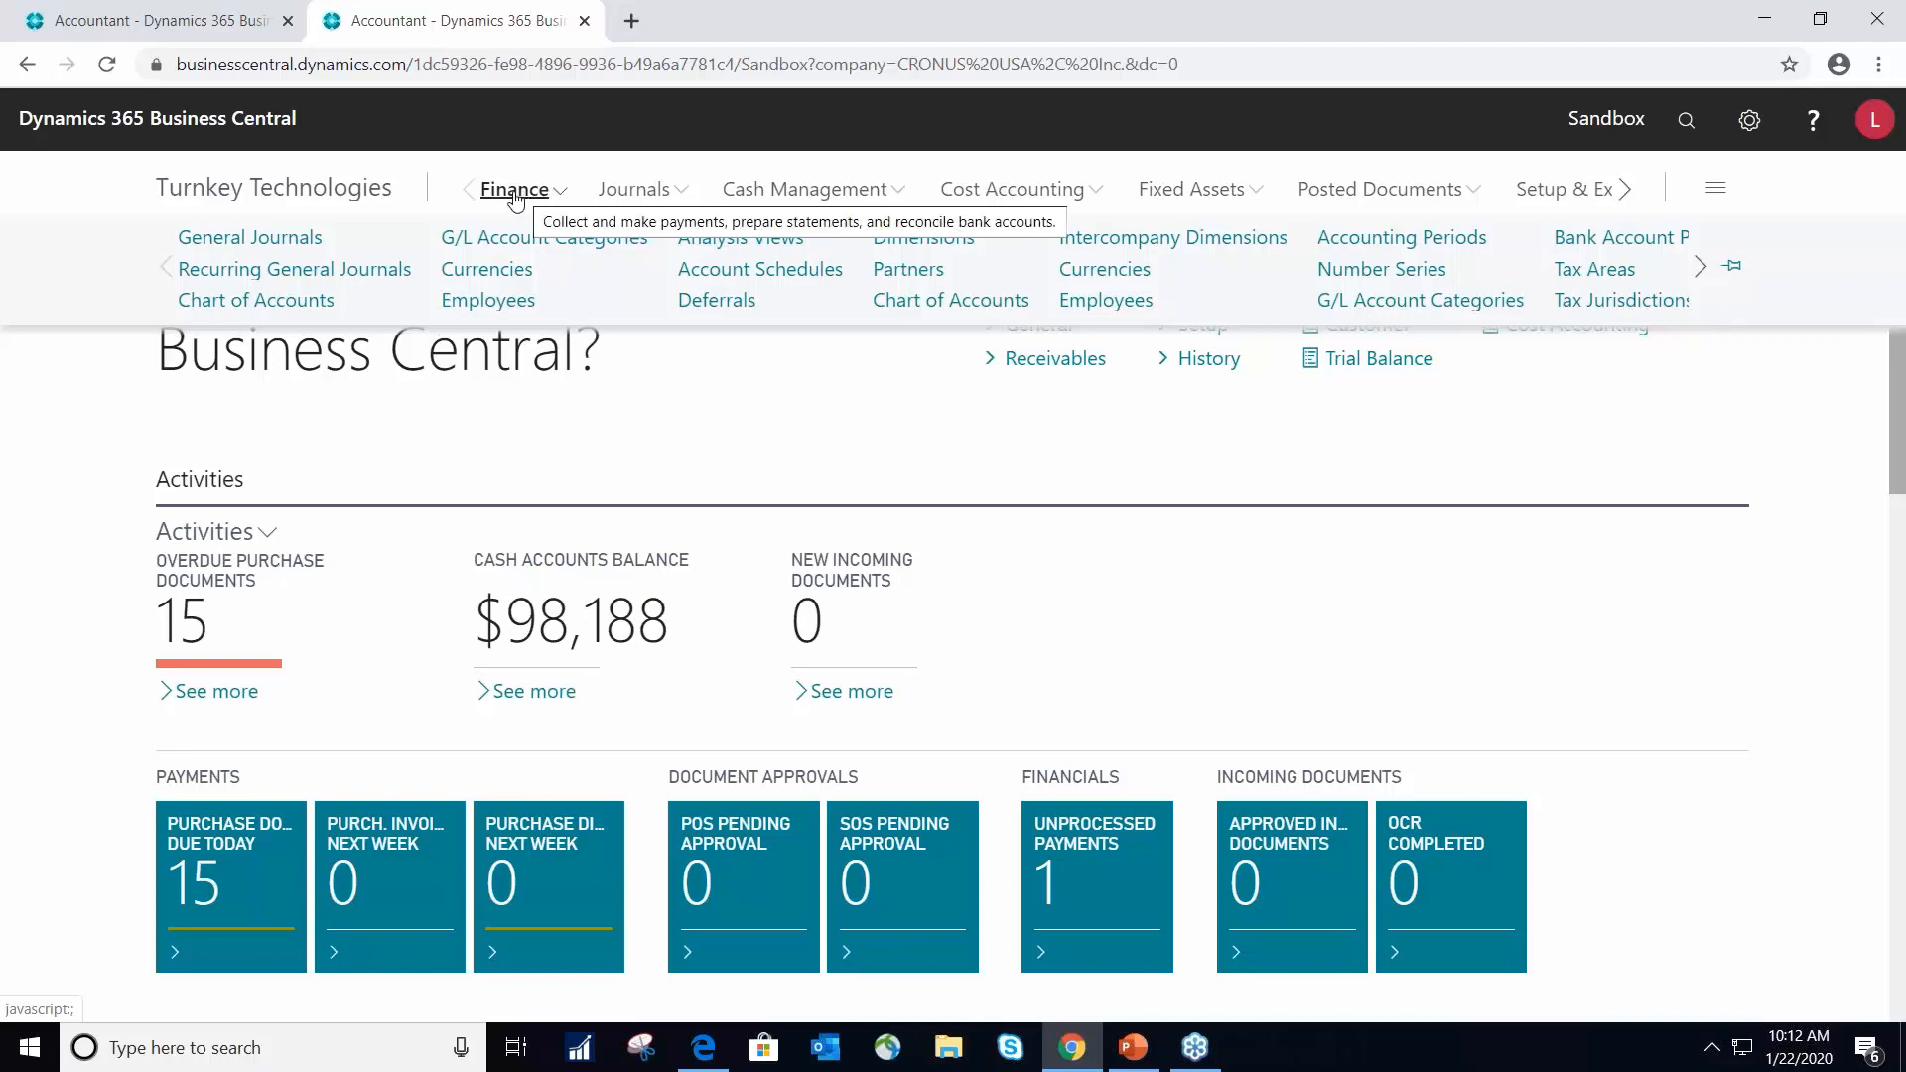
left_click(725, 239)
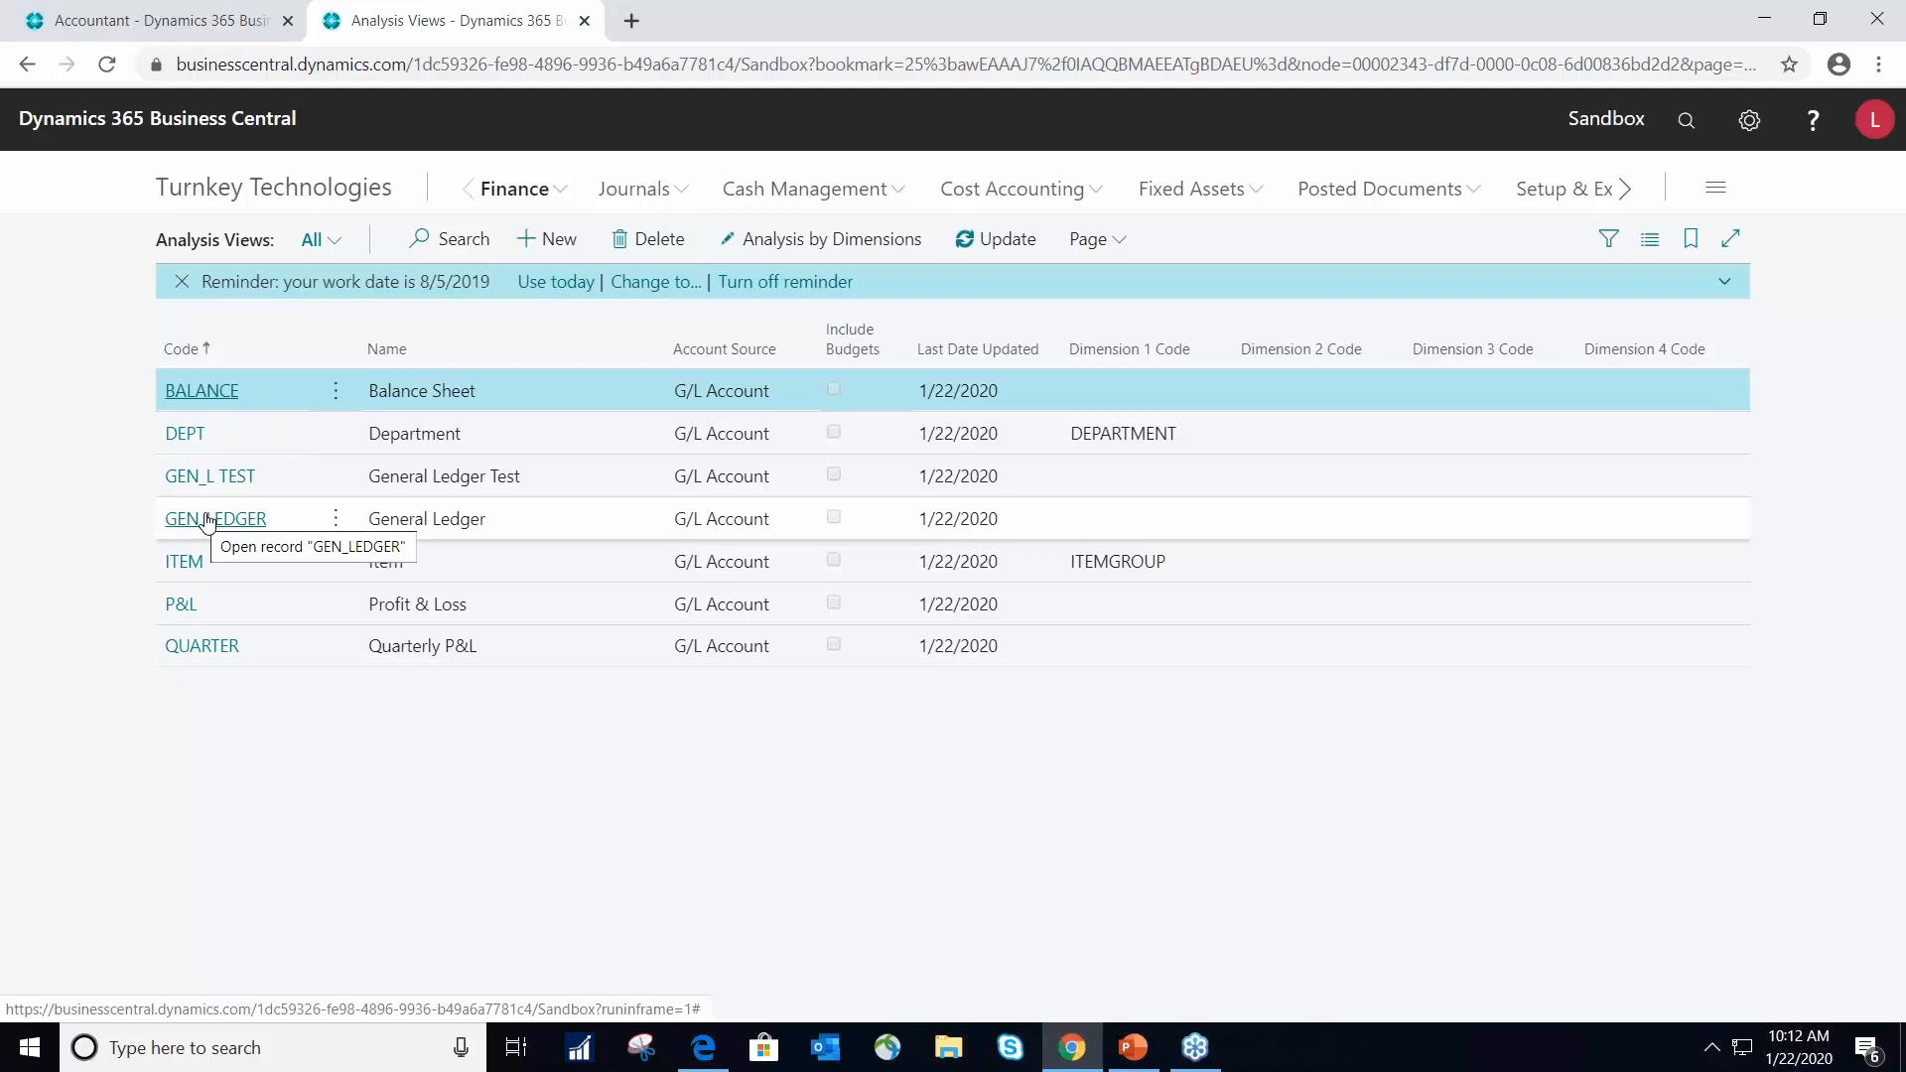
left_click(216, 520)
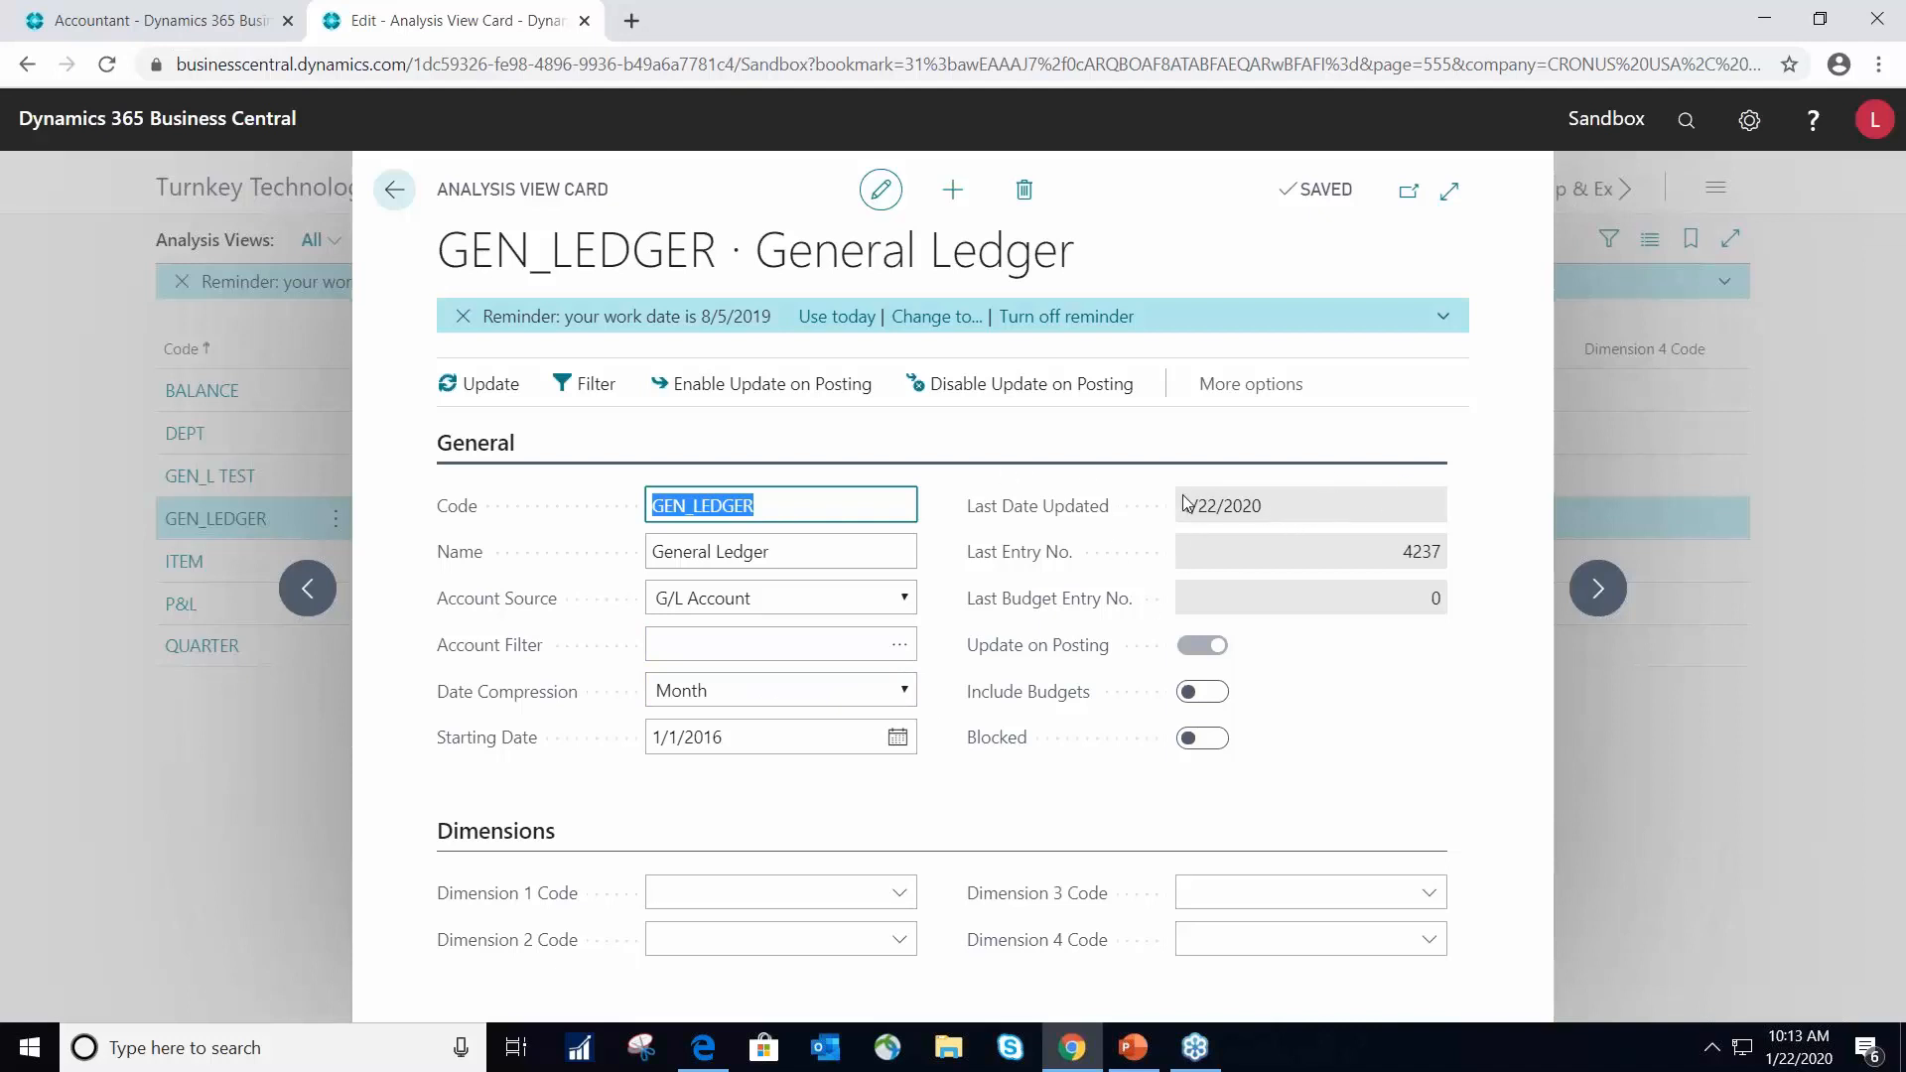
left_click(394, 190)
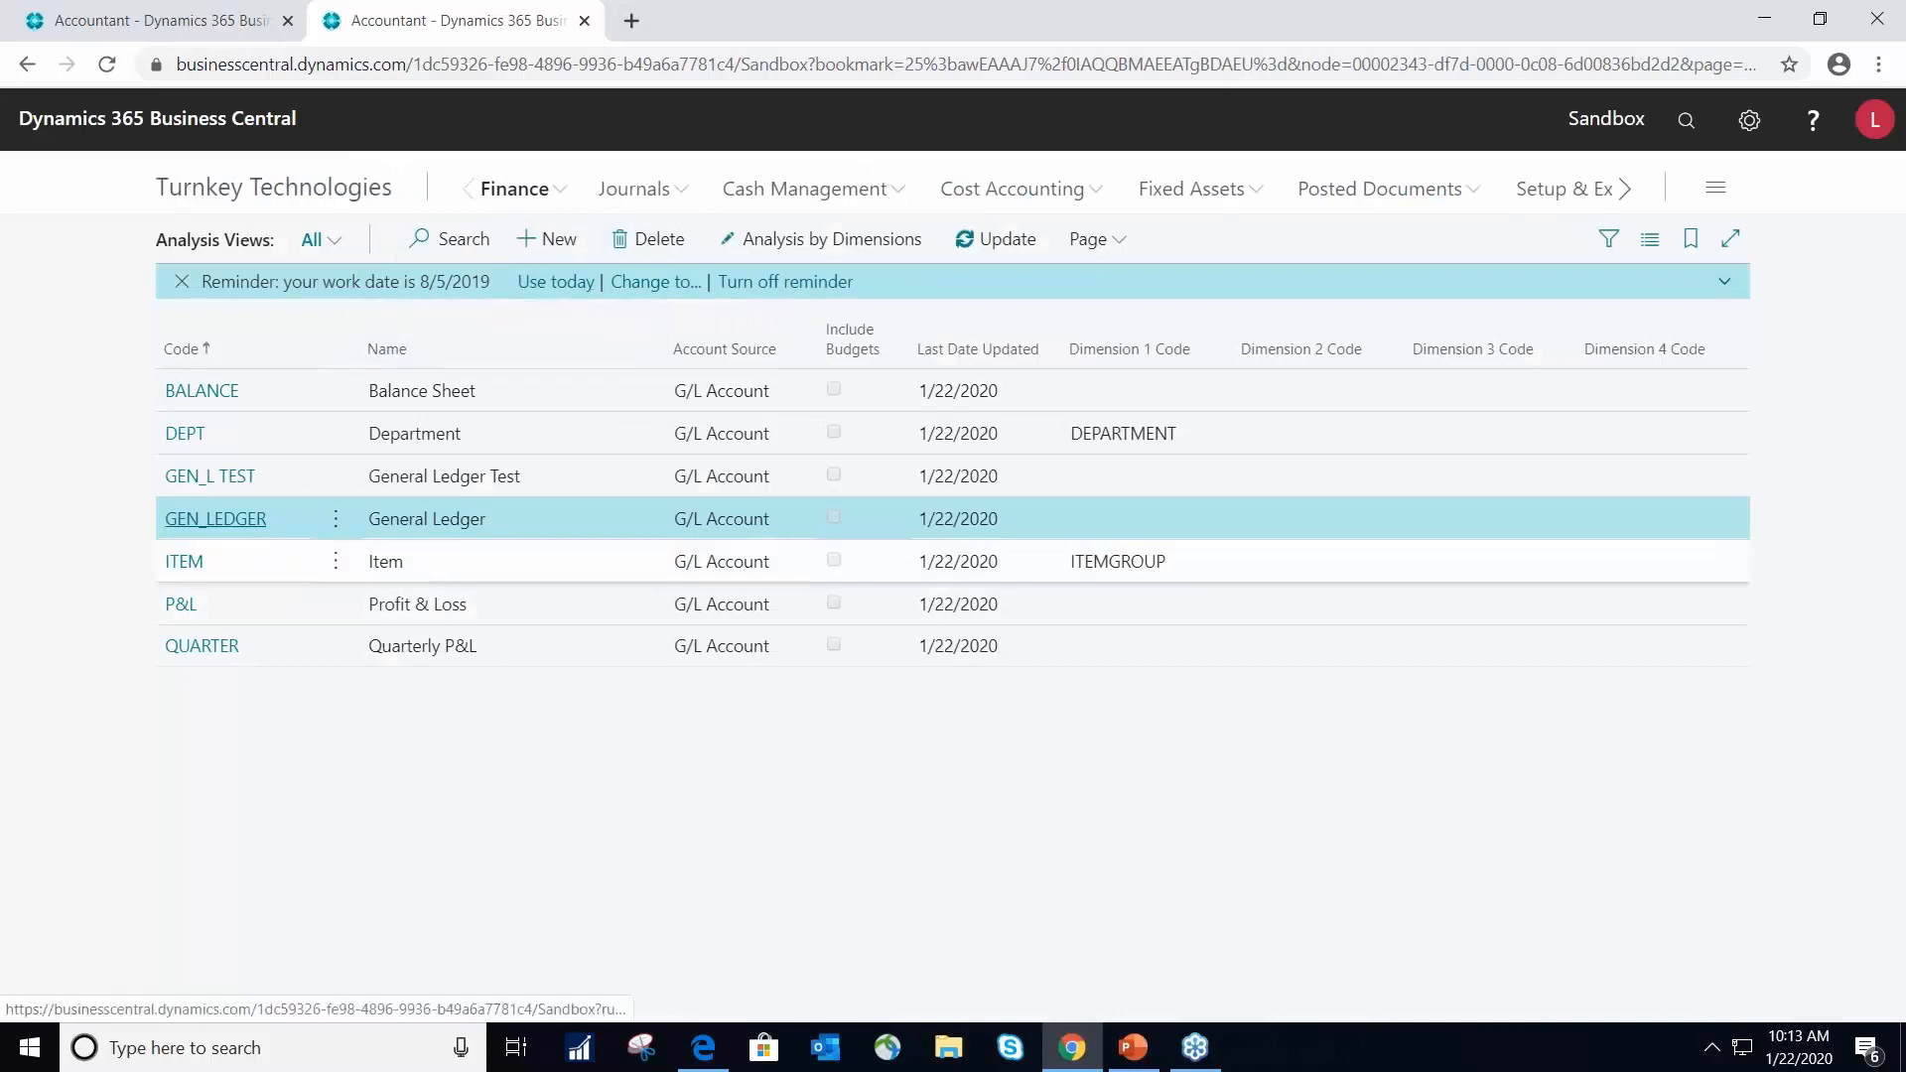
- Open Analysis by Dimensions for the GEN_LEDGER view and review its general settings, filters and options
left_click(814, 247)
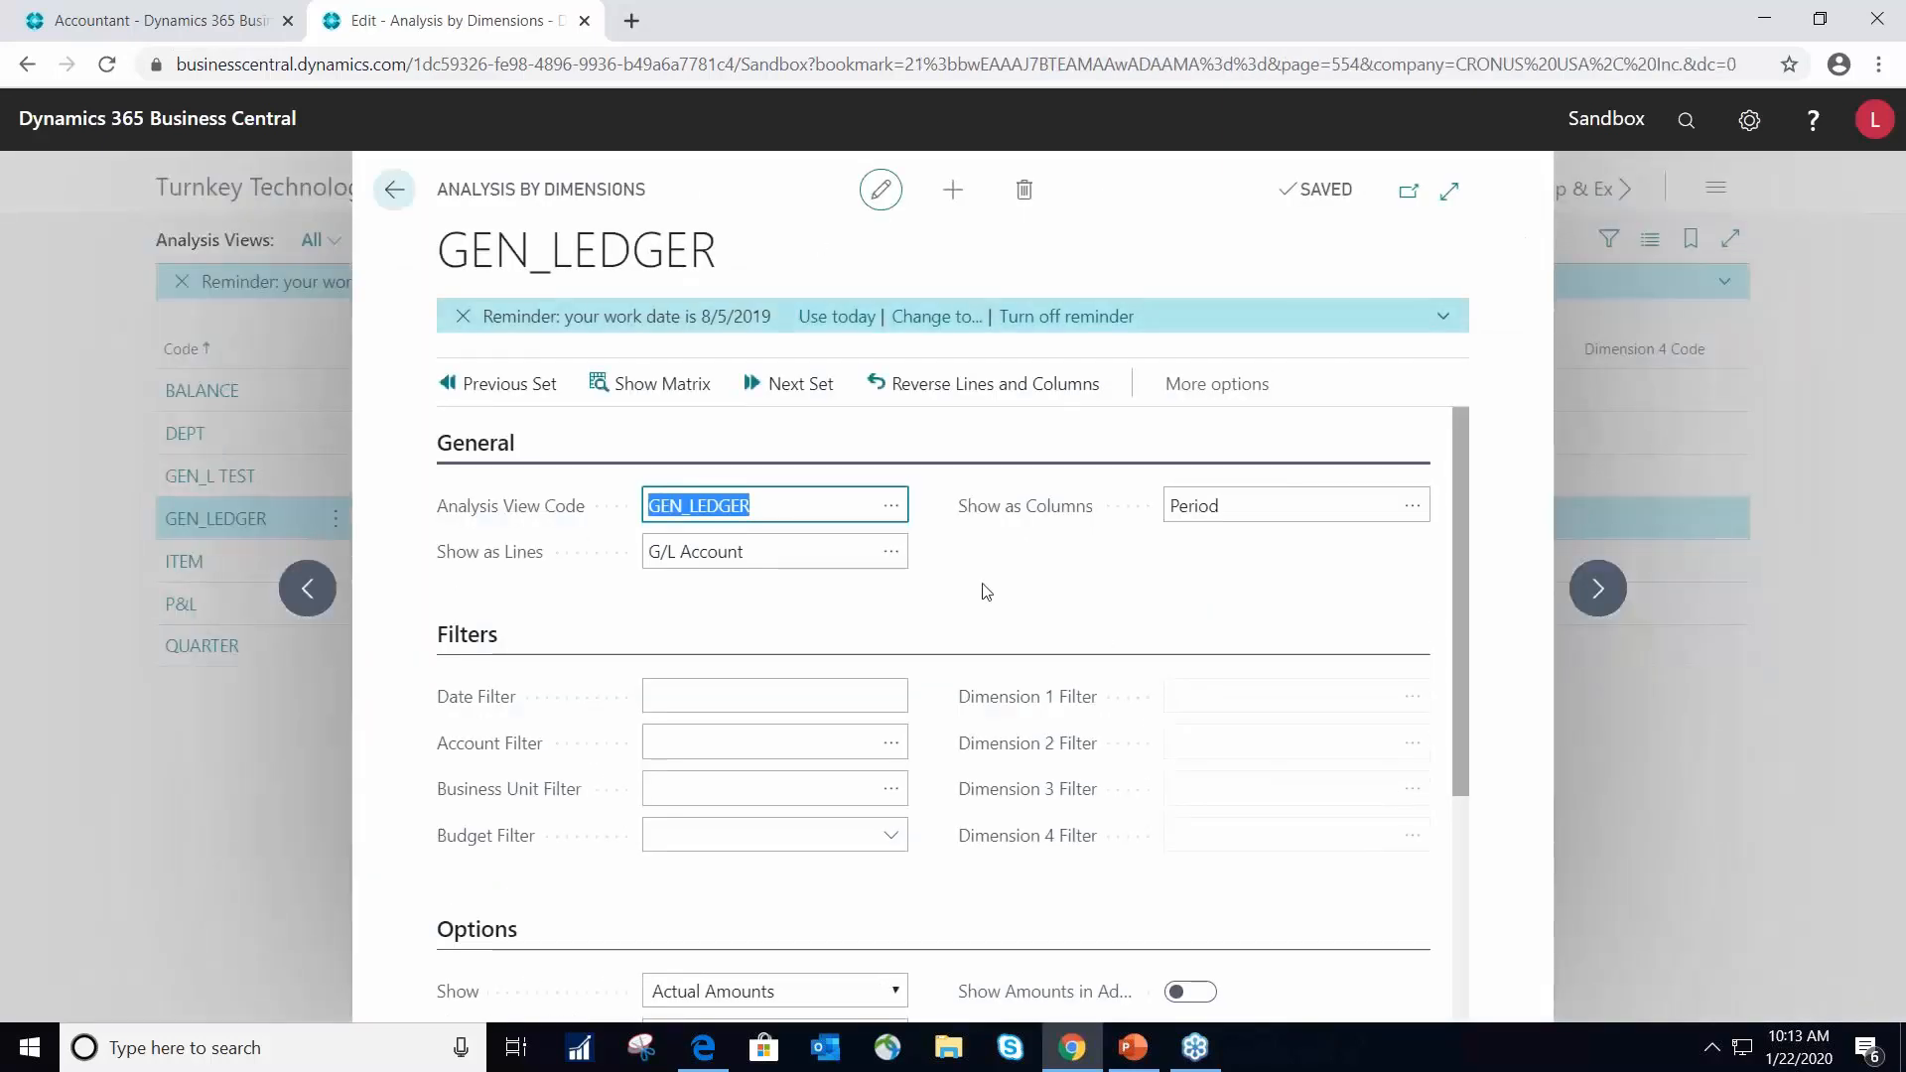
scroll(775, 502, "down", 1)
scroll(1092, 516, "up", 1)
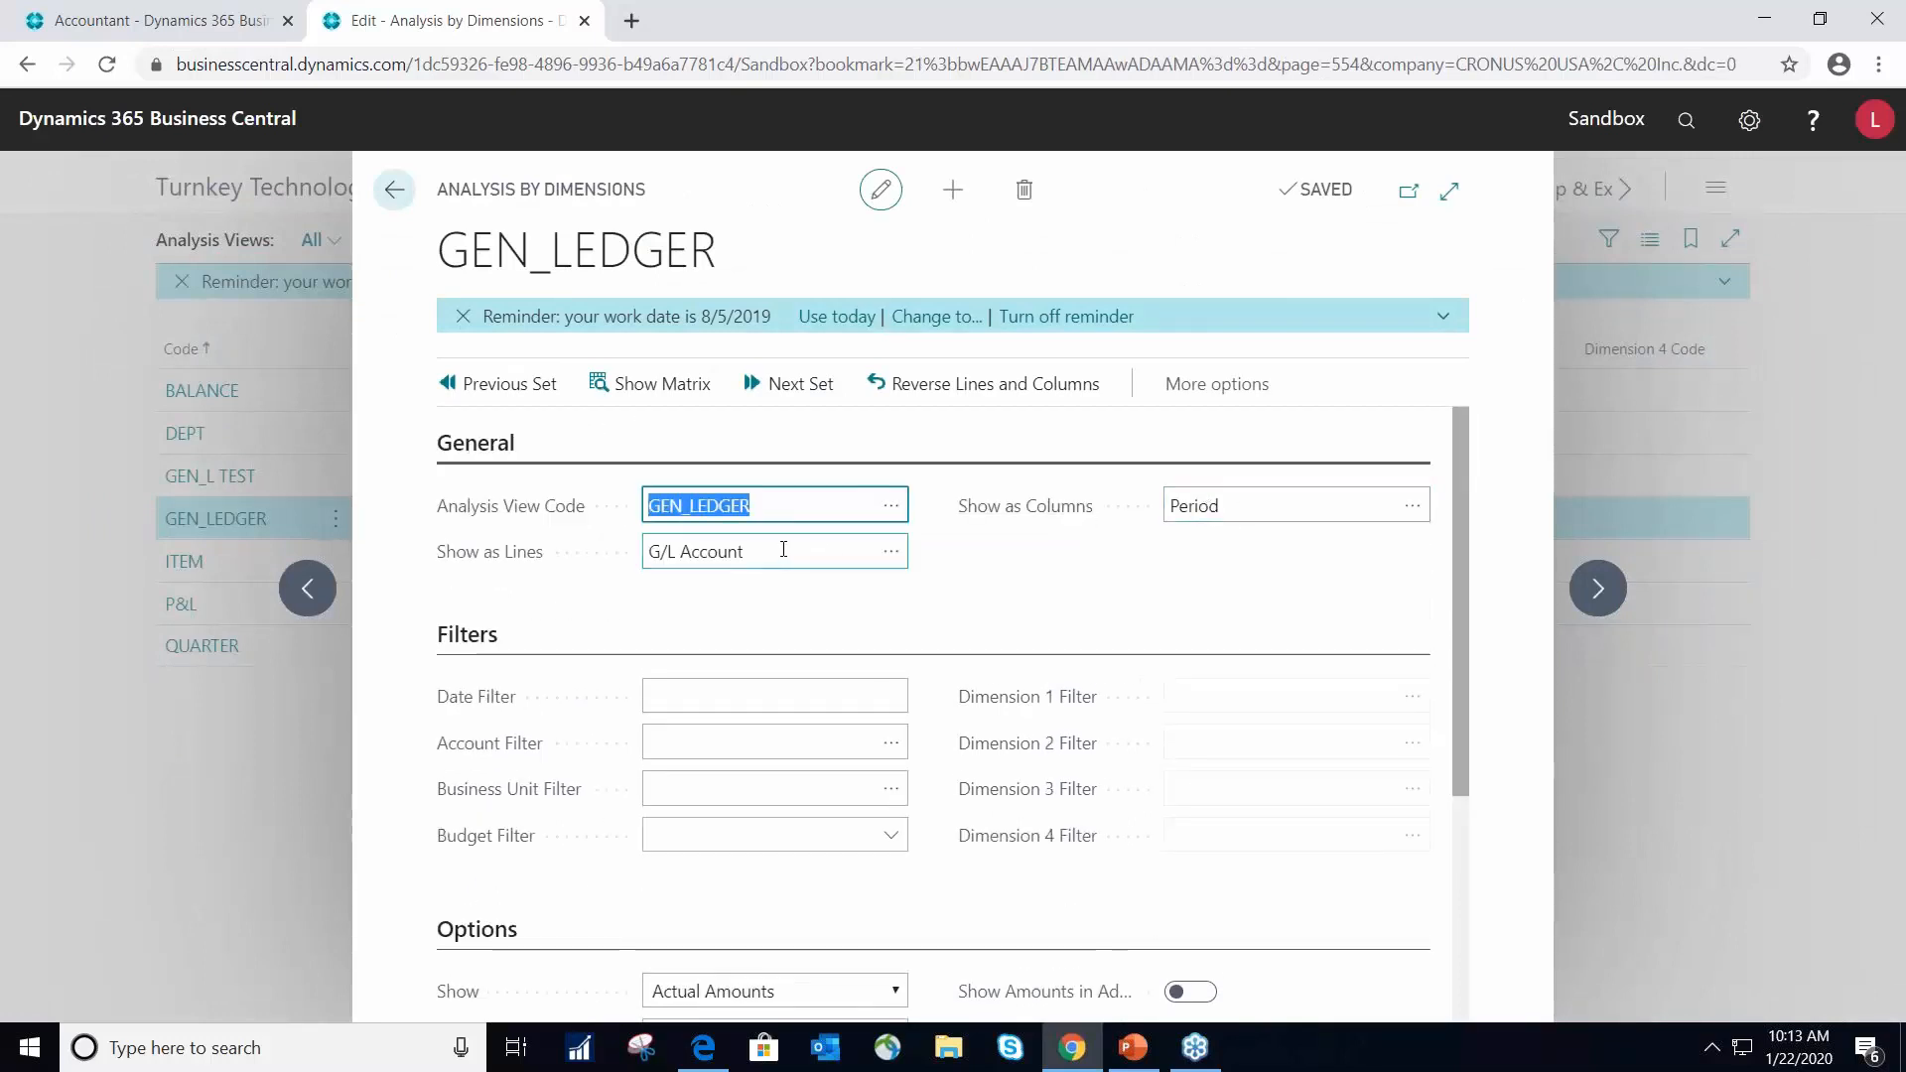
scroll(1100, 596, "down", 1)
scroll(1092, 601, "down", 2)
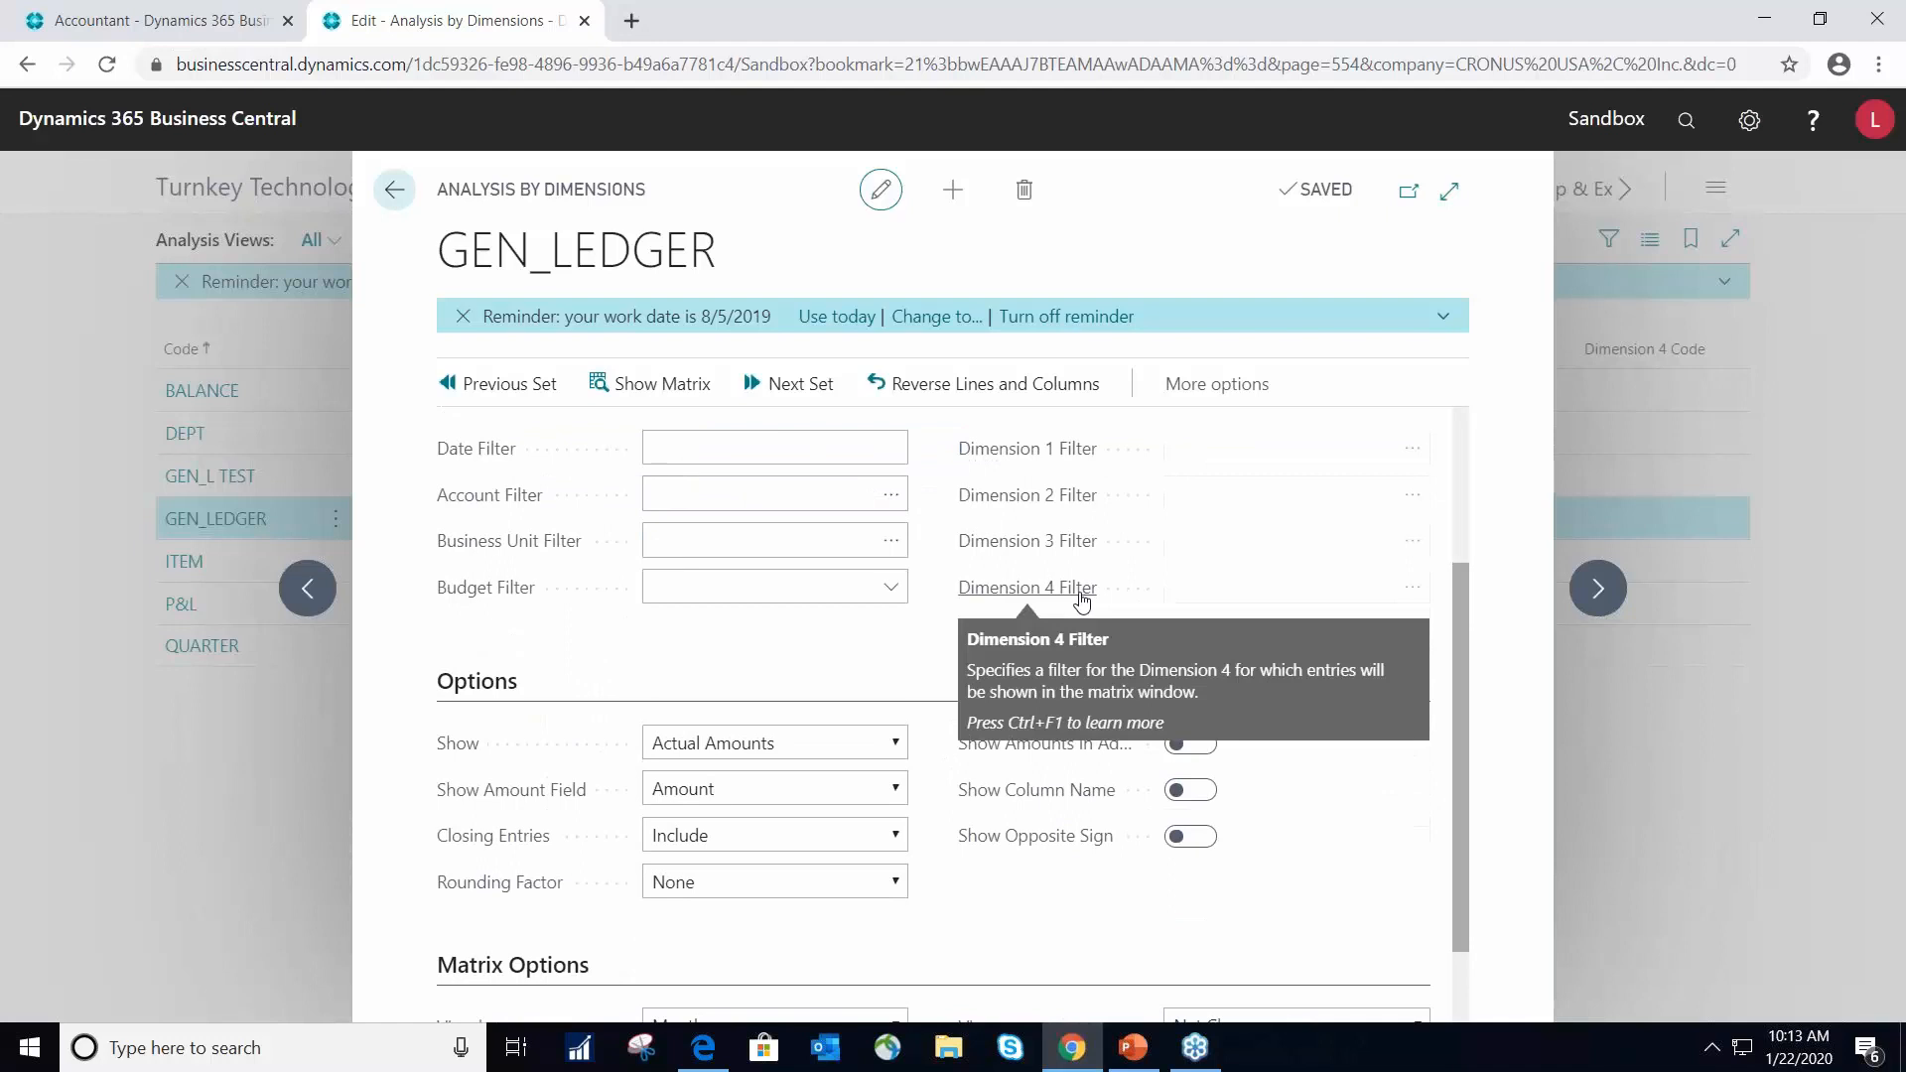
scroll(894, 606, "down", 1)
scroll(784, 570, "up", 3)
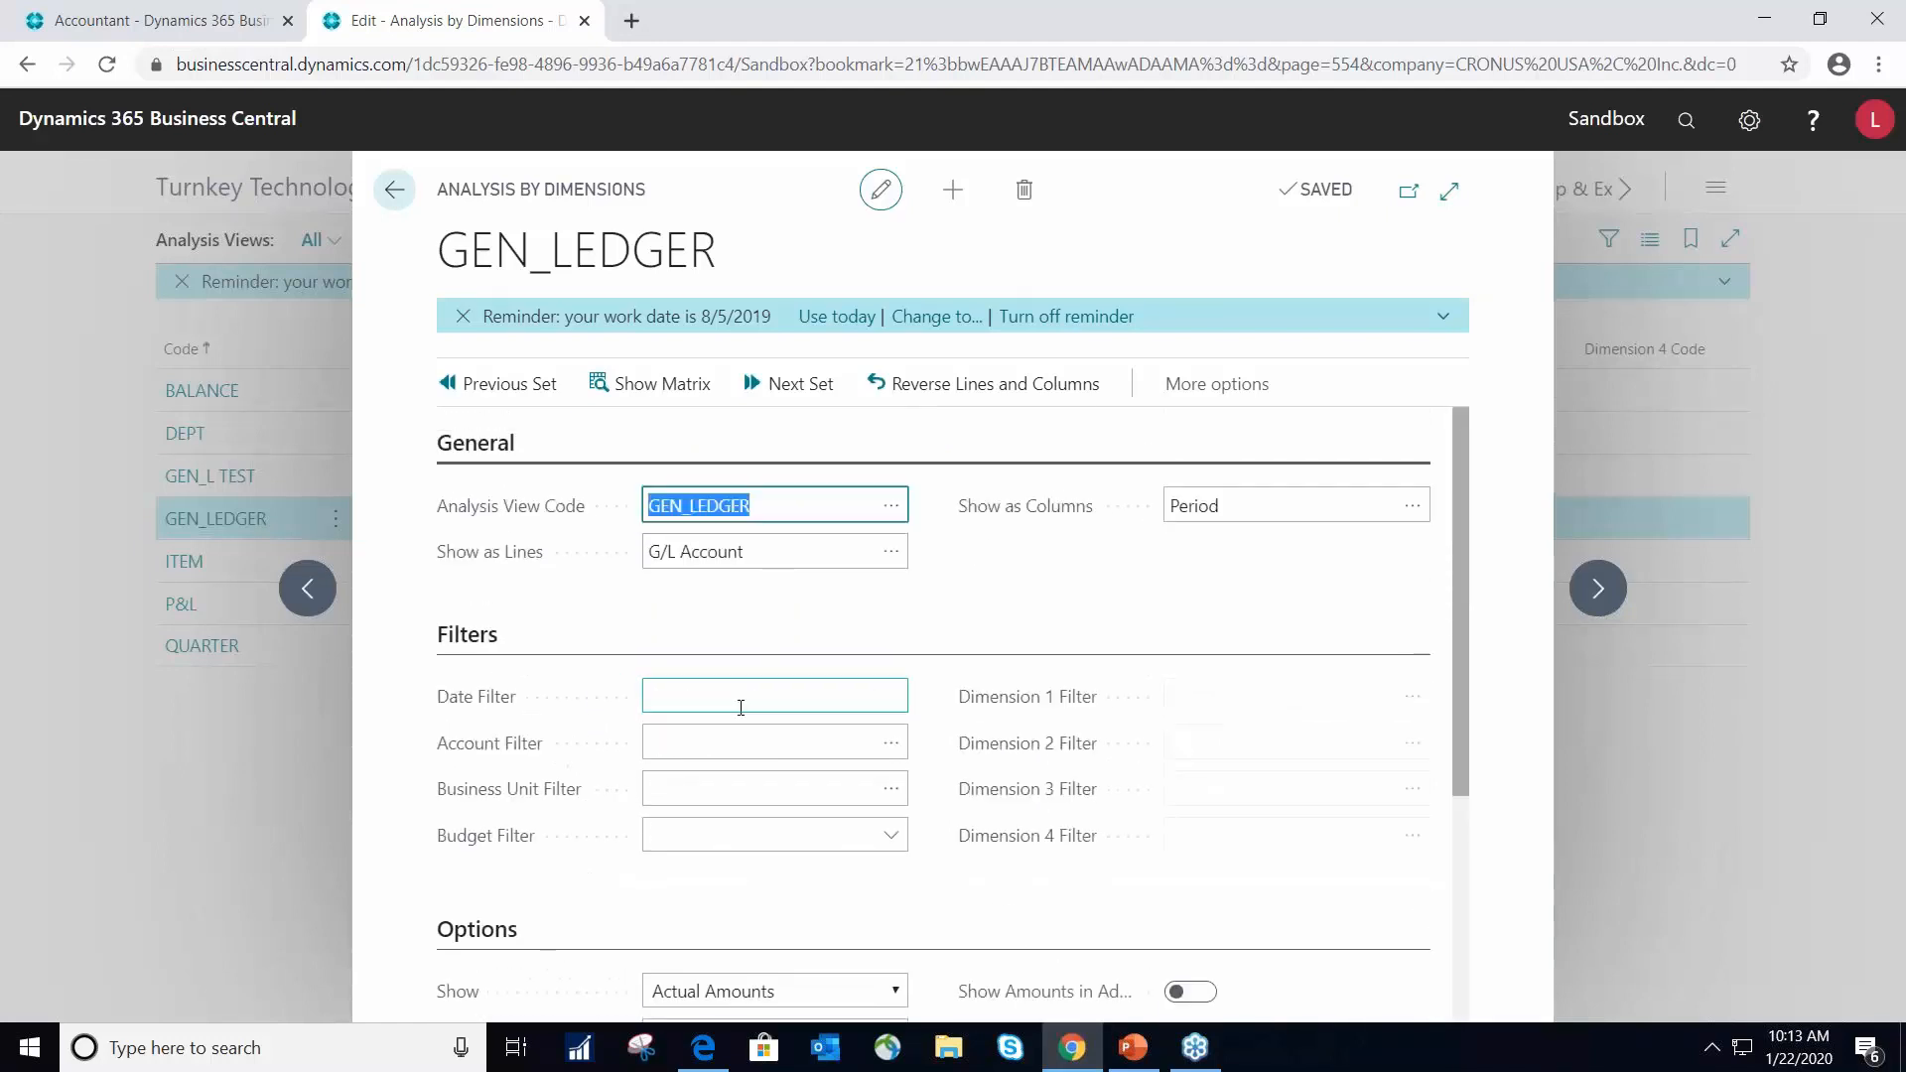
- Set the date filter of the GEN_LEDGER analysis to 01/01/17..04/30/17
left_click(685, 692)
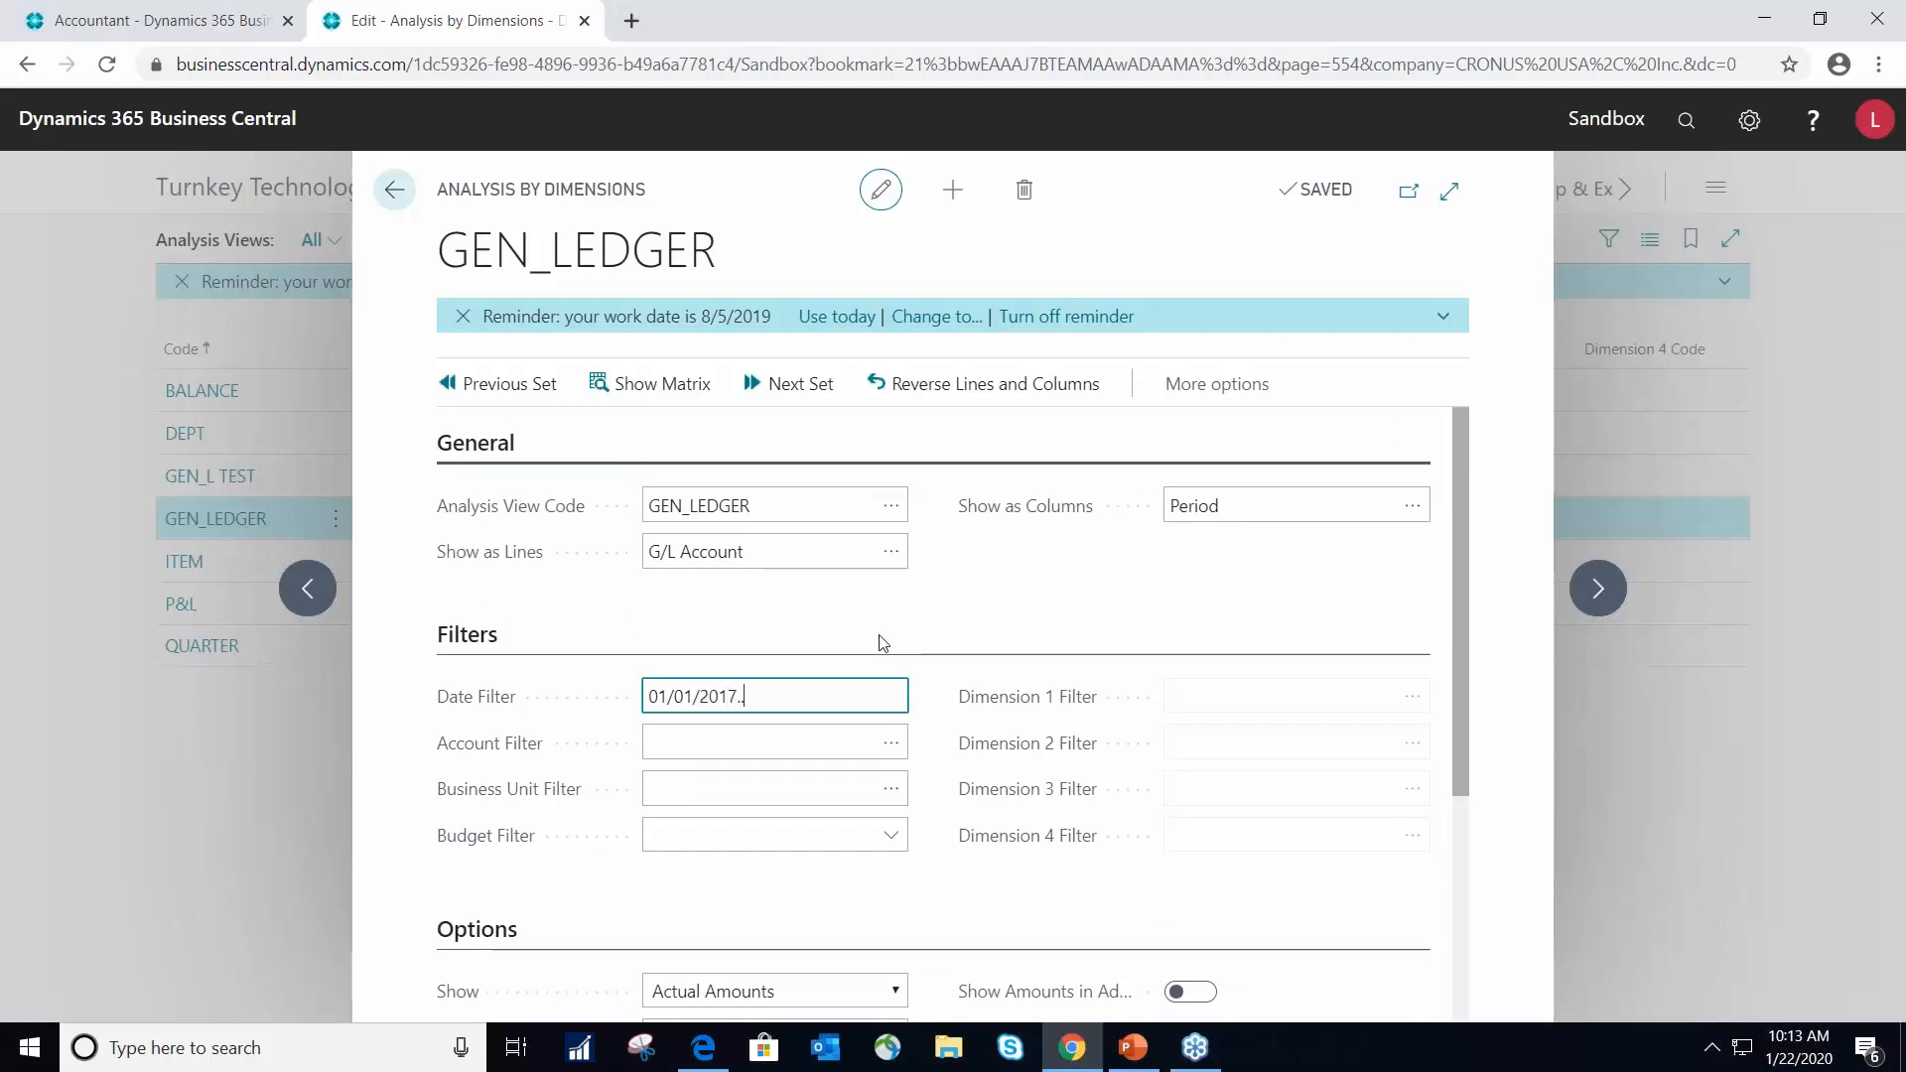
type("01/01/2017...04")
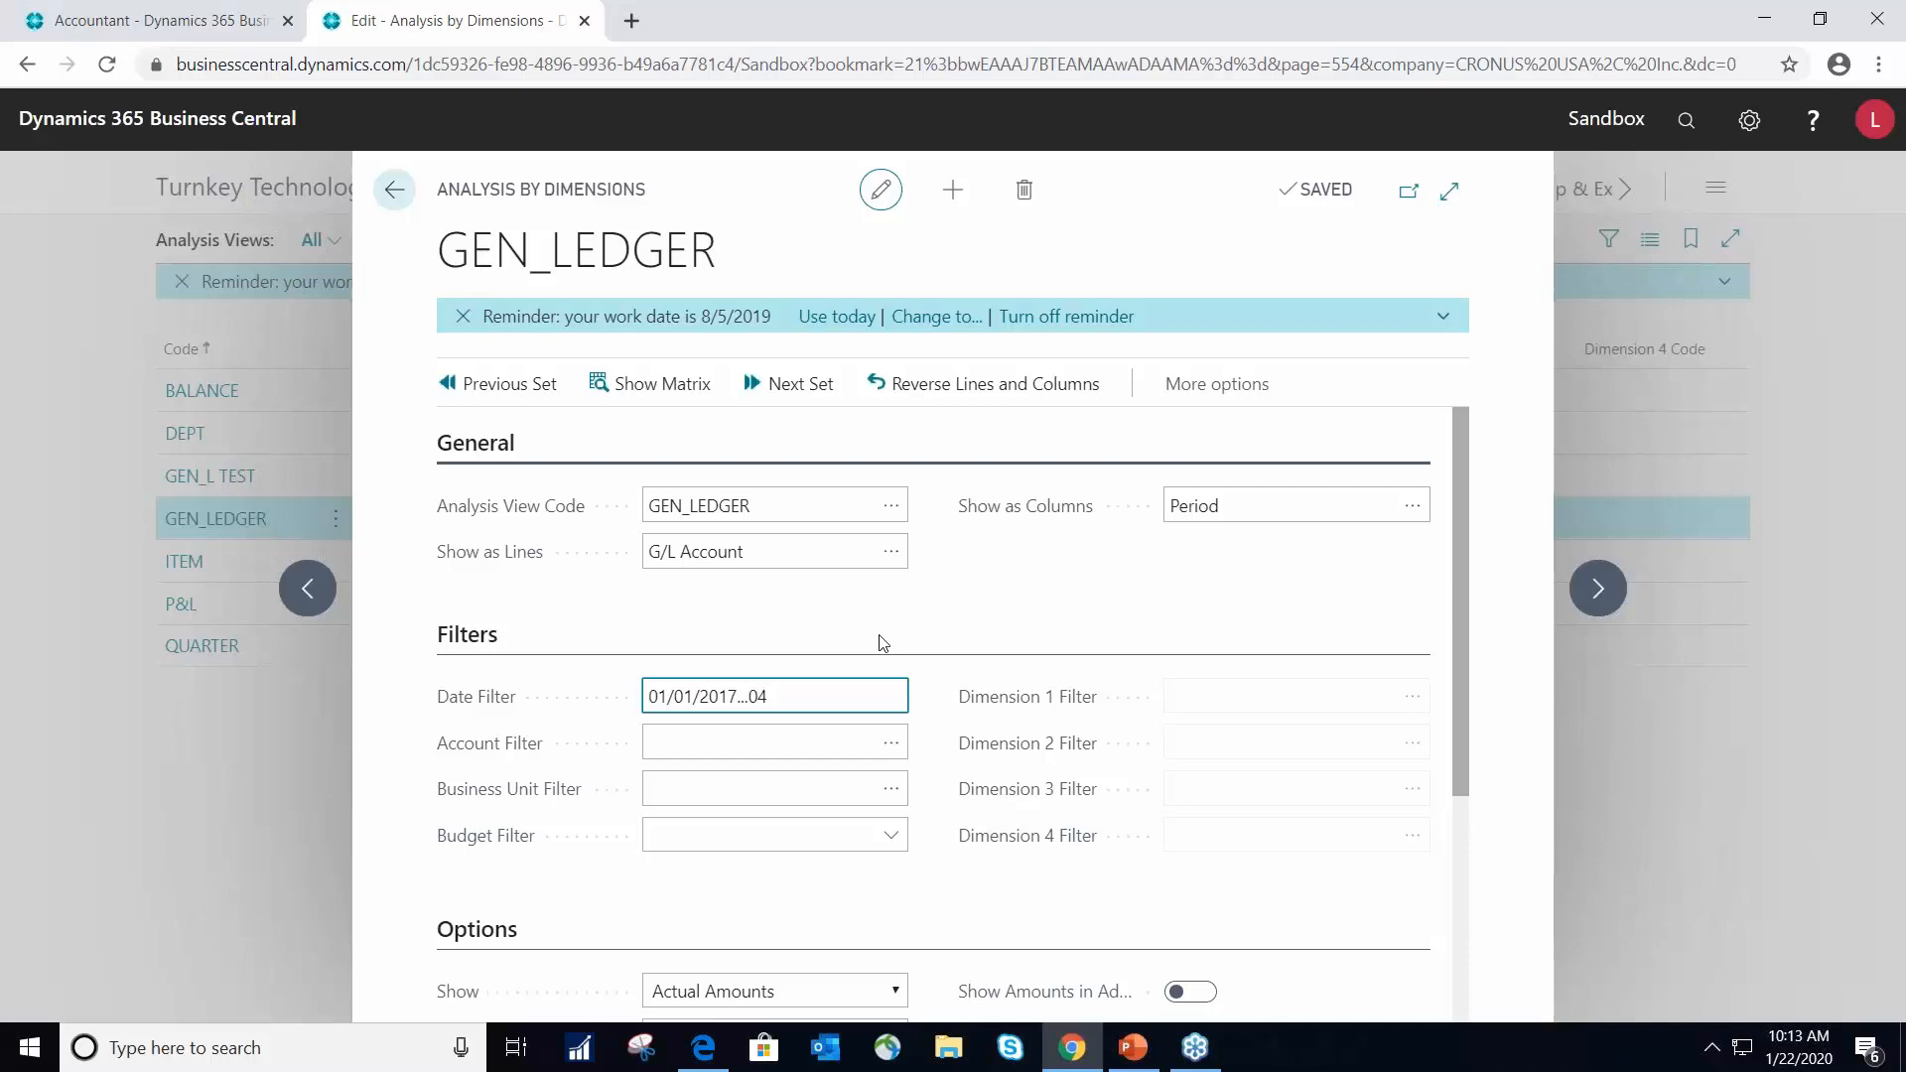
type("/31/2017")
key("Tab")
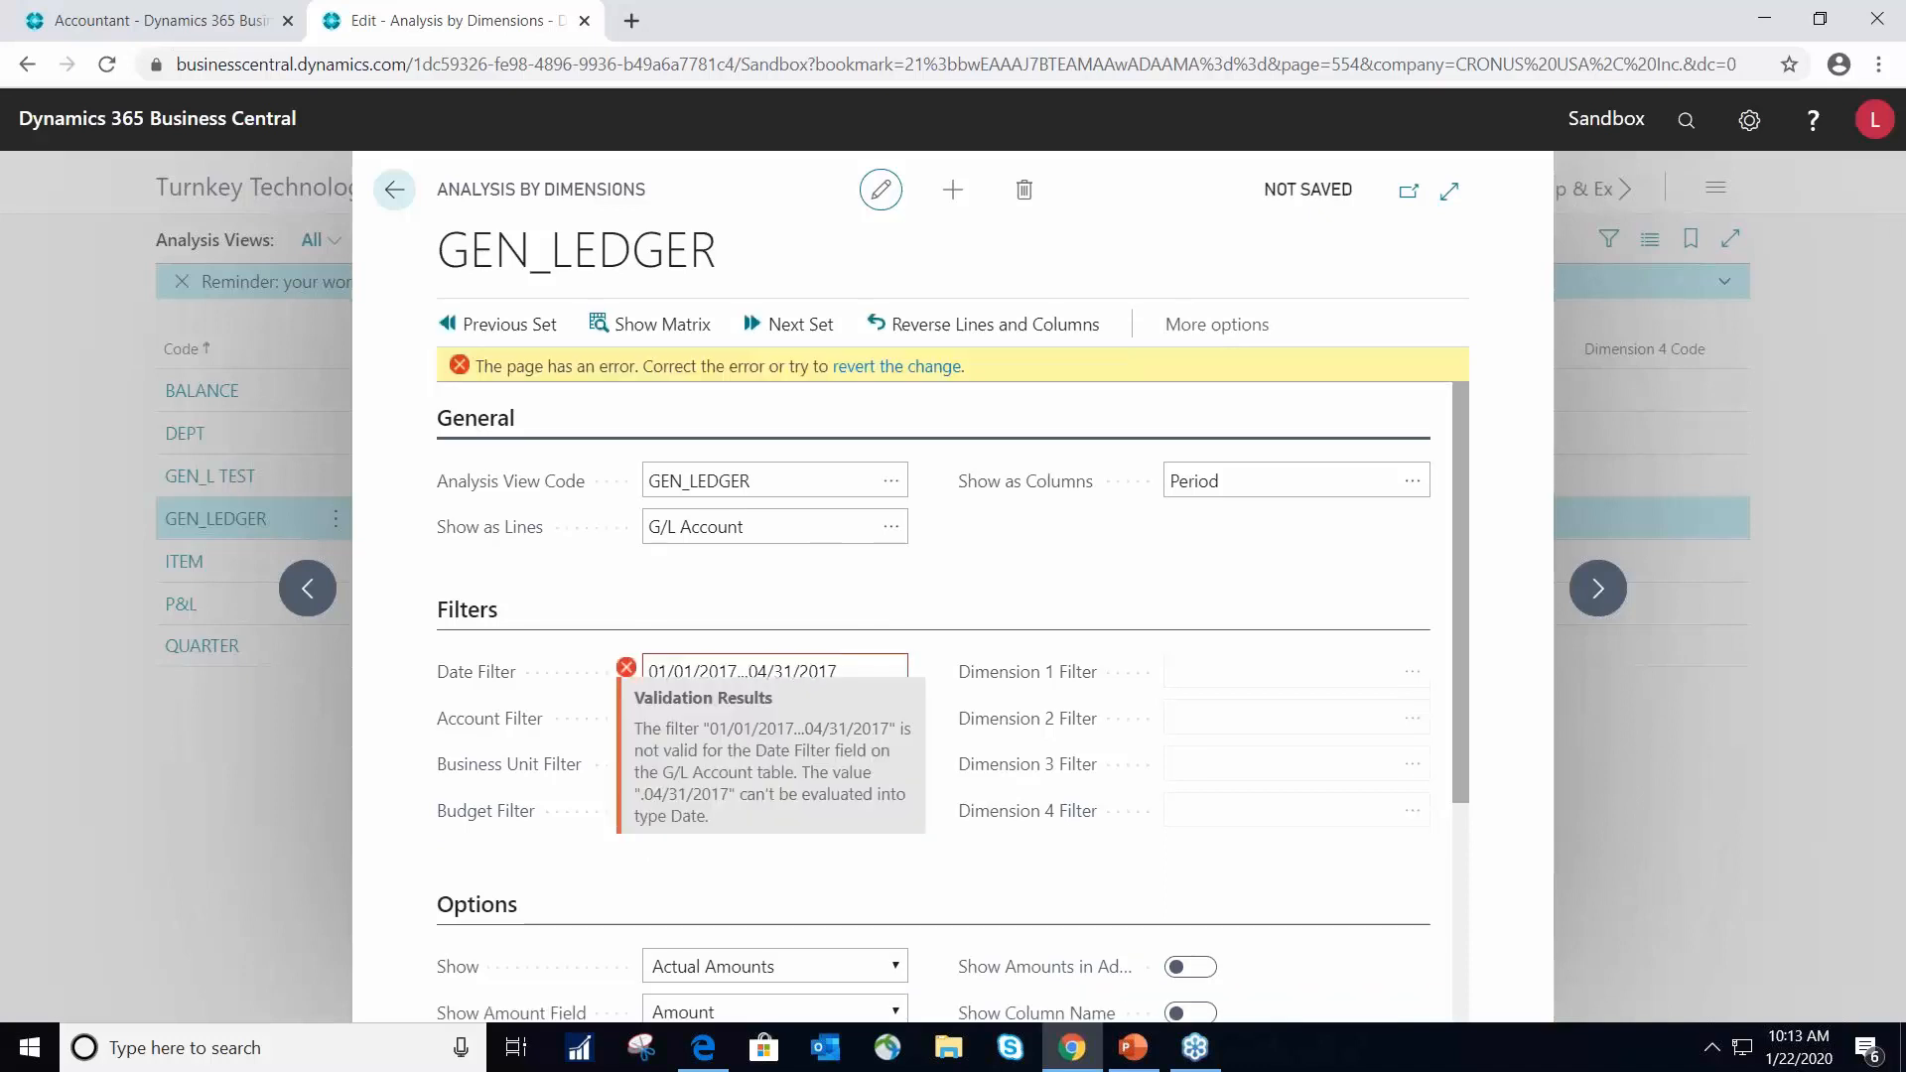
left_click(783, 674)
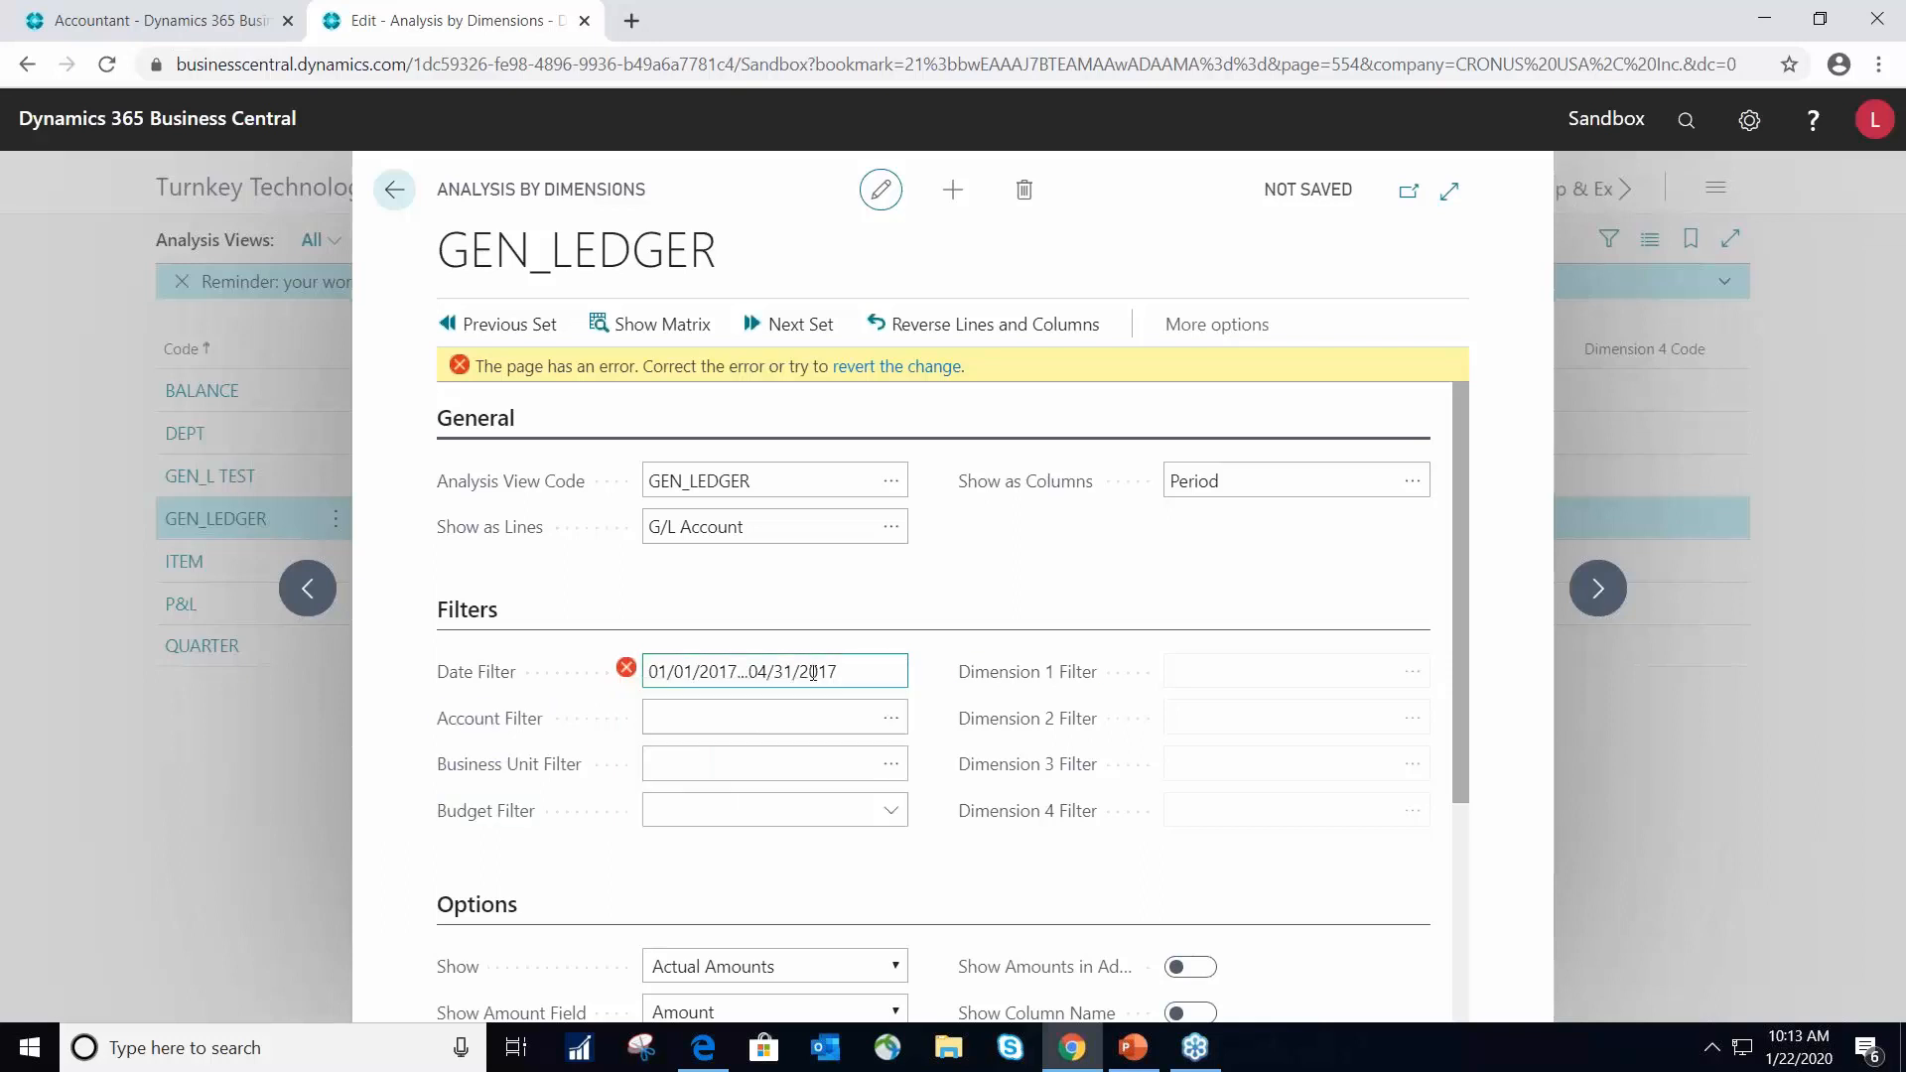
type("0")
left_click(748, 705)
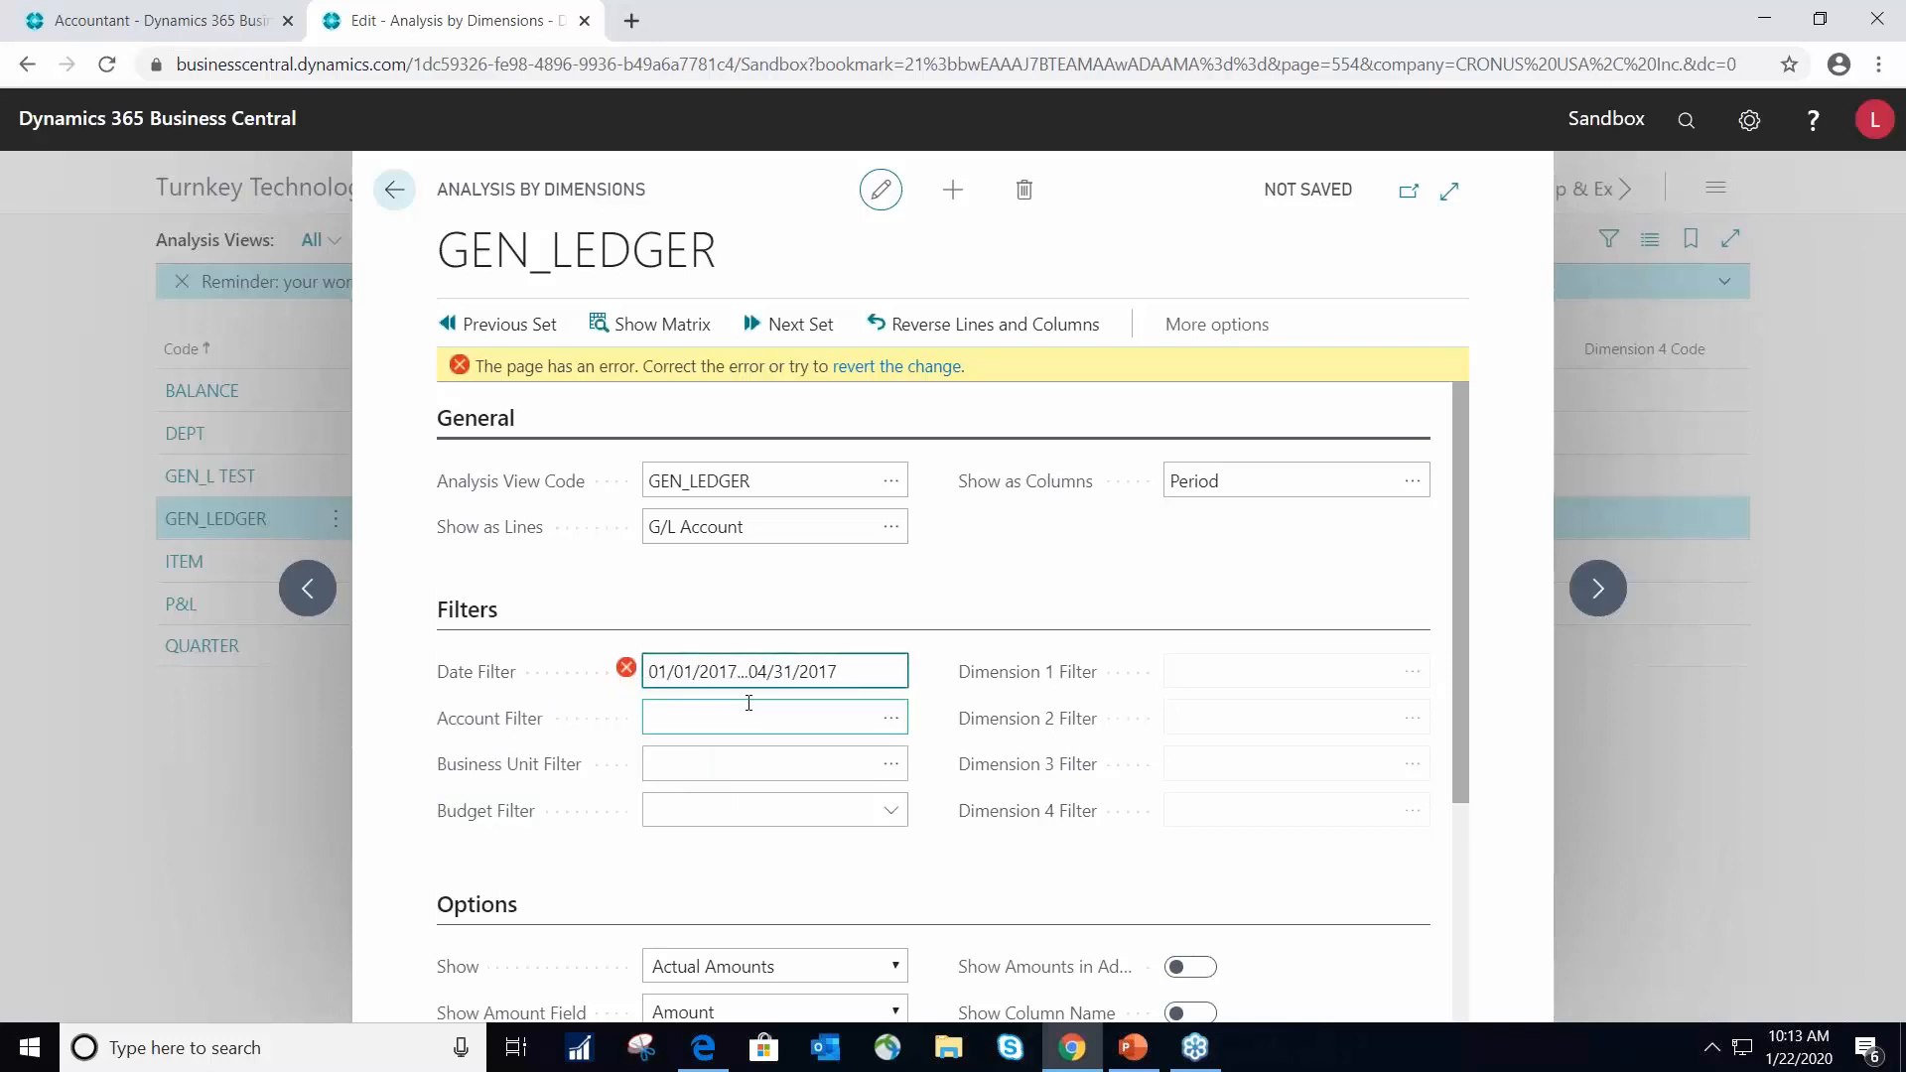
key("Tab")
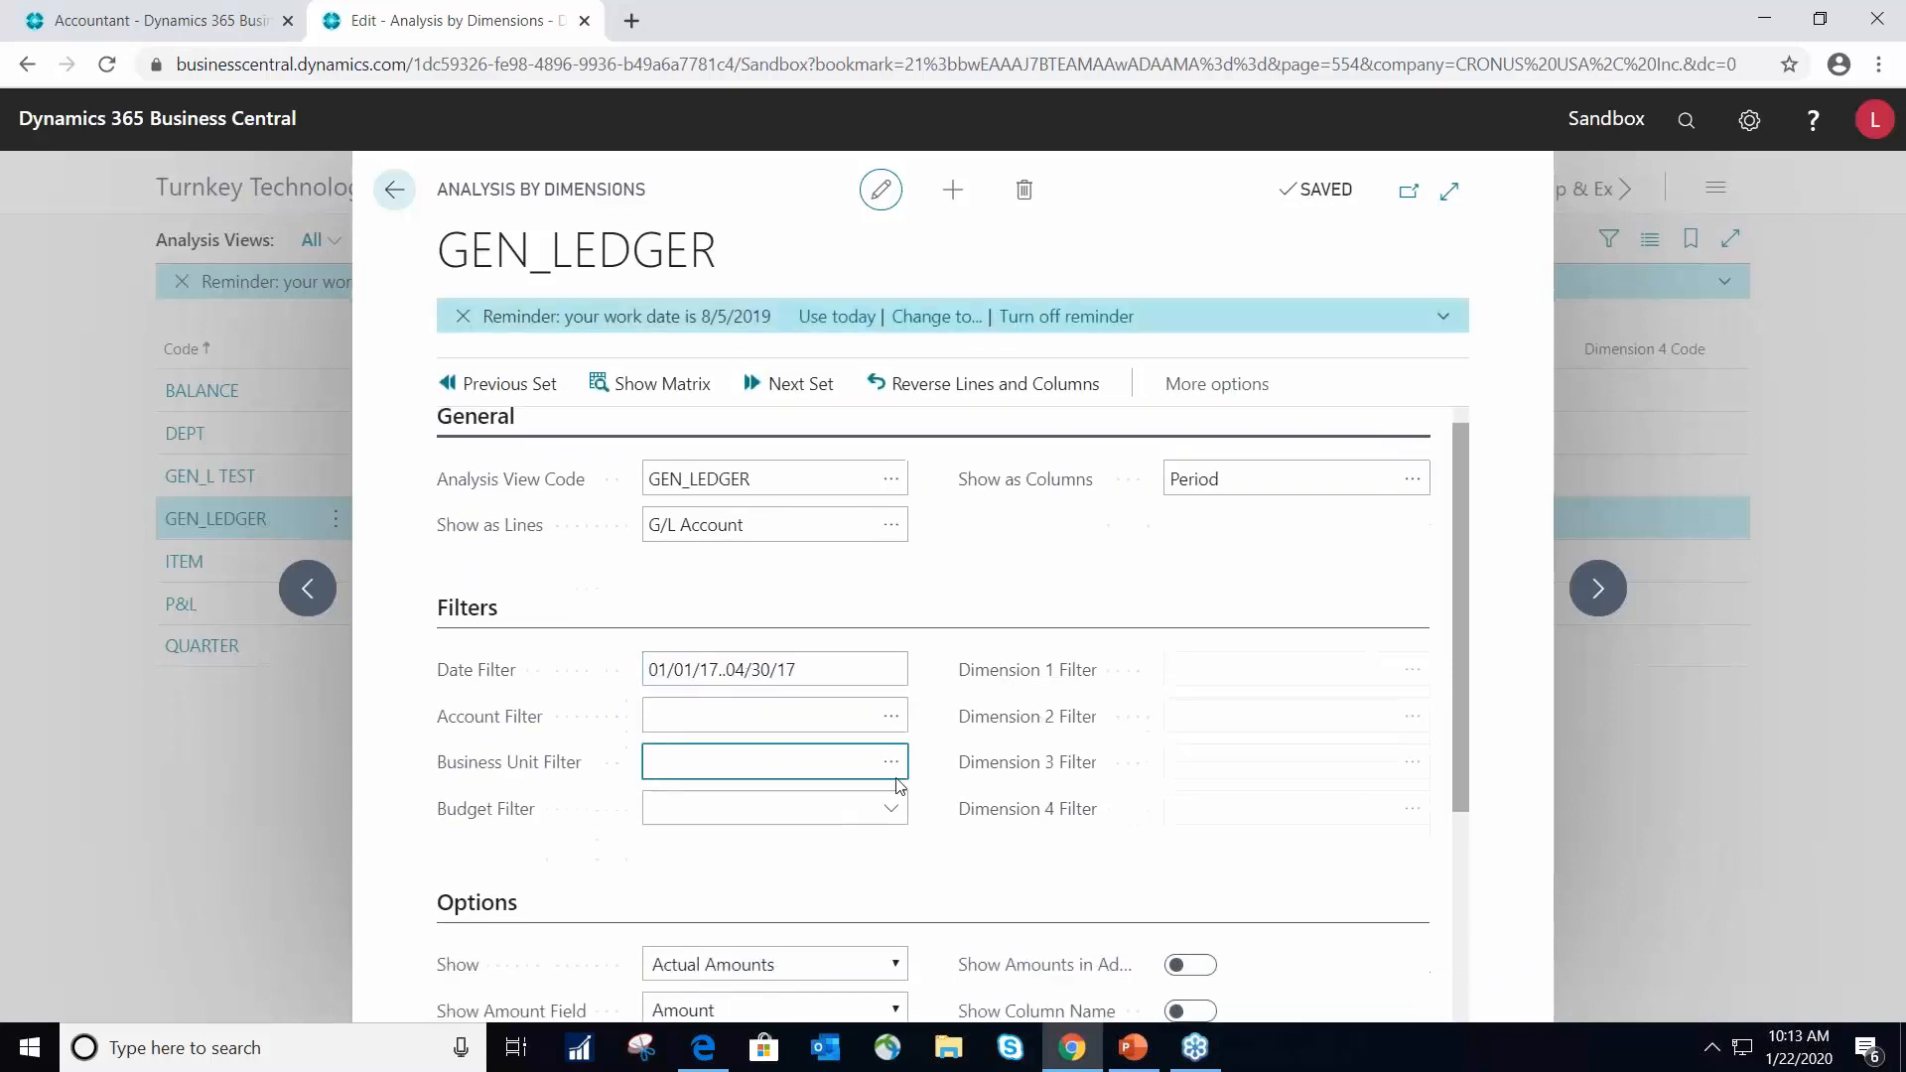
- Review the matrix options, show the GEN_LEDGER analysis matrix and enlarge it to examine the monthly account amounts
scroll(863, 794, "down", 5)
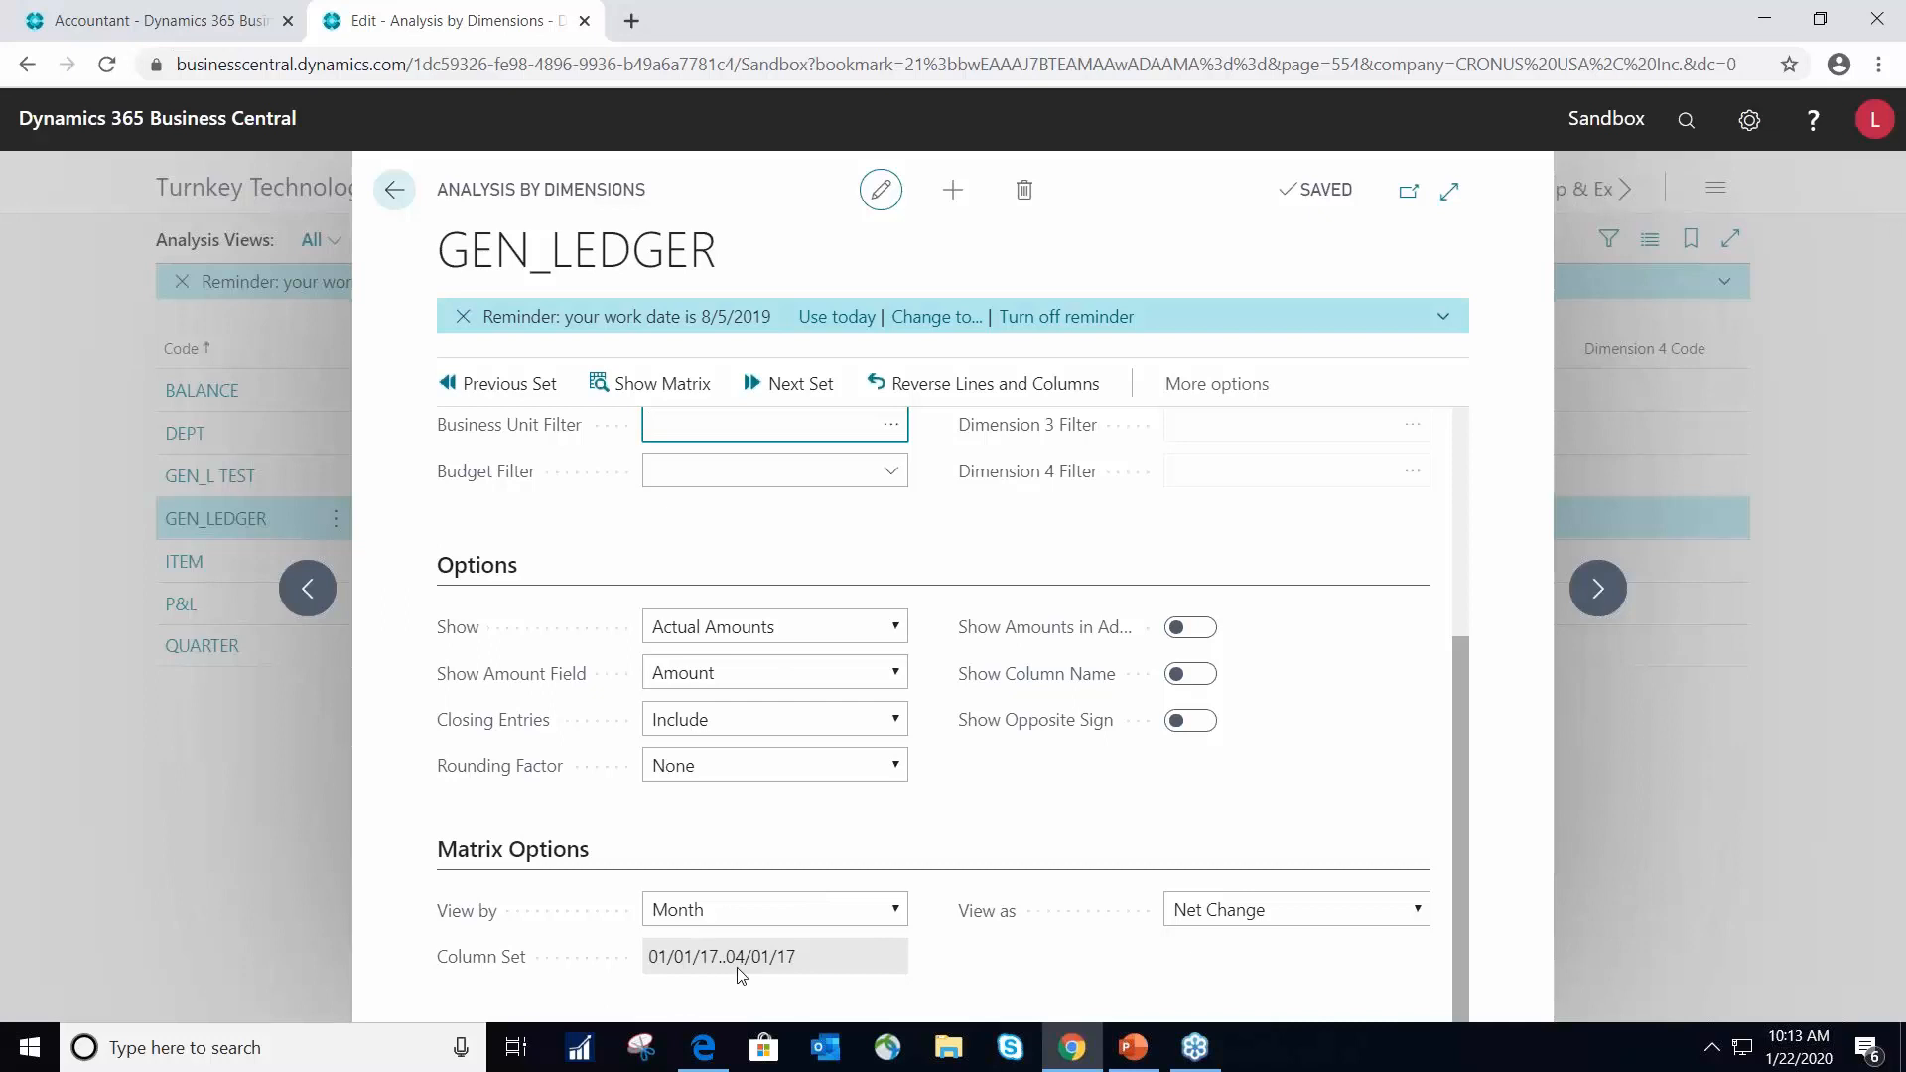
left_click(657, 385)
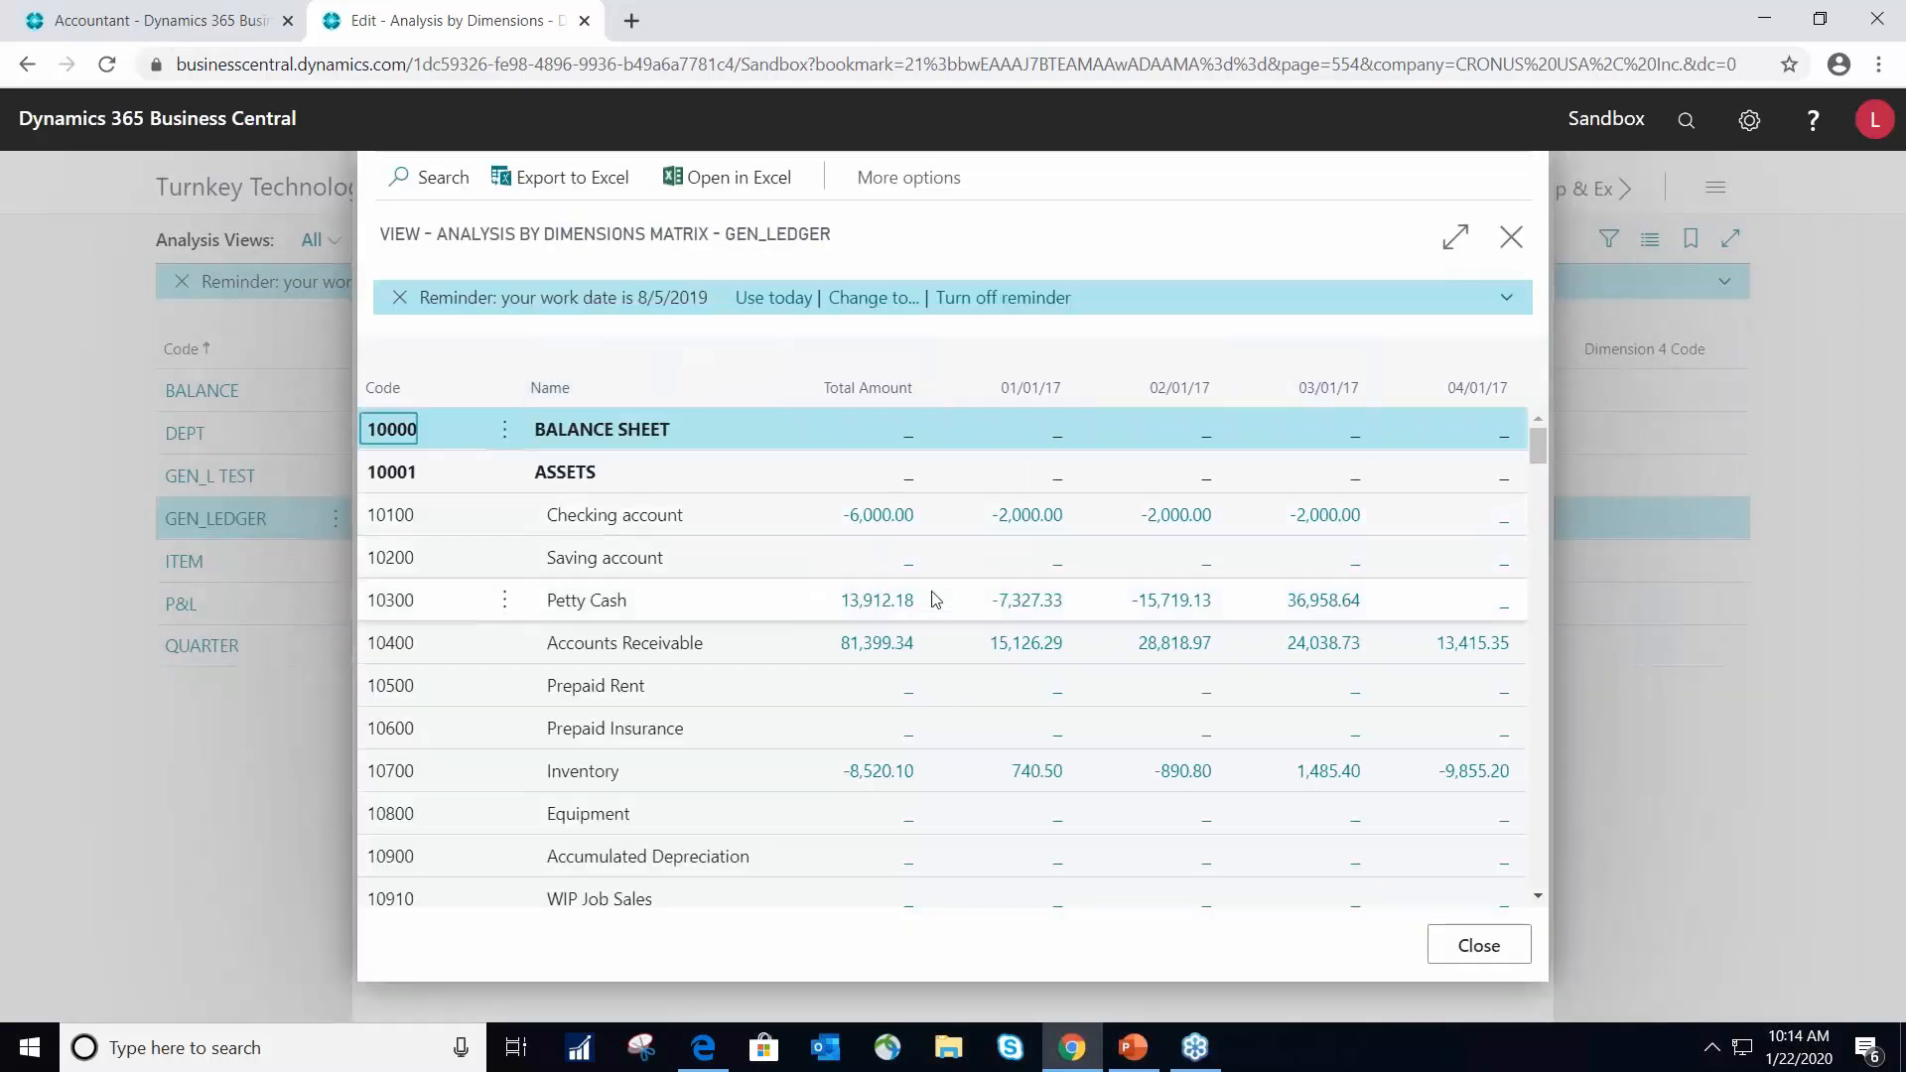
scroll(758, 621, "down", 2)
scroll(749, 609, "up", 2)
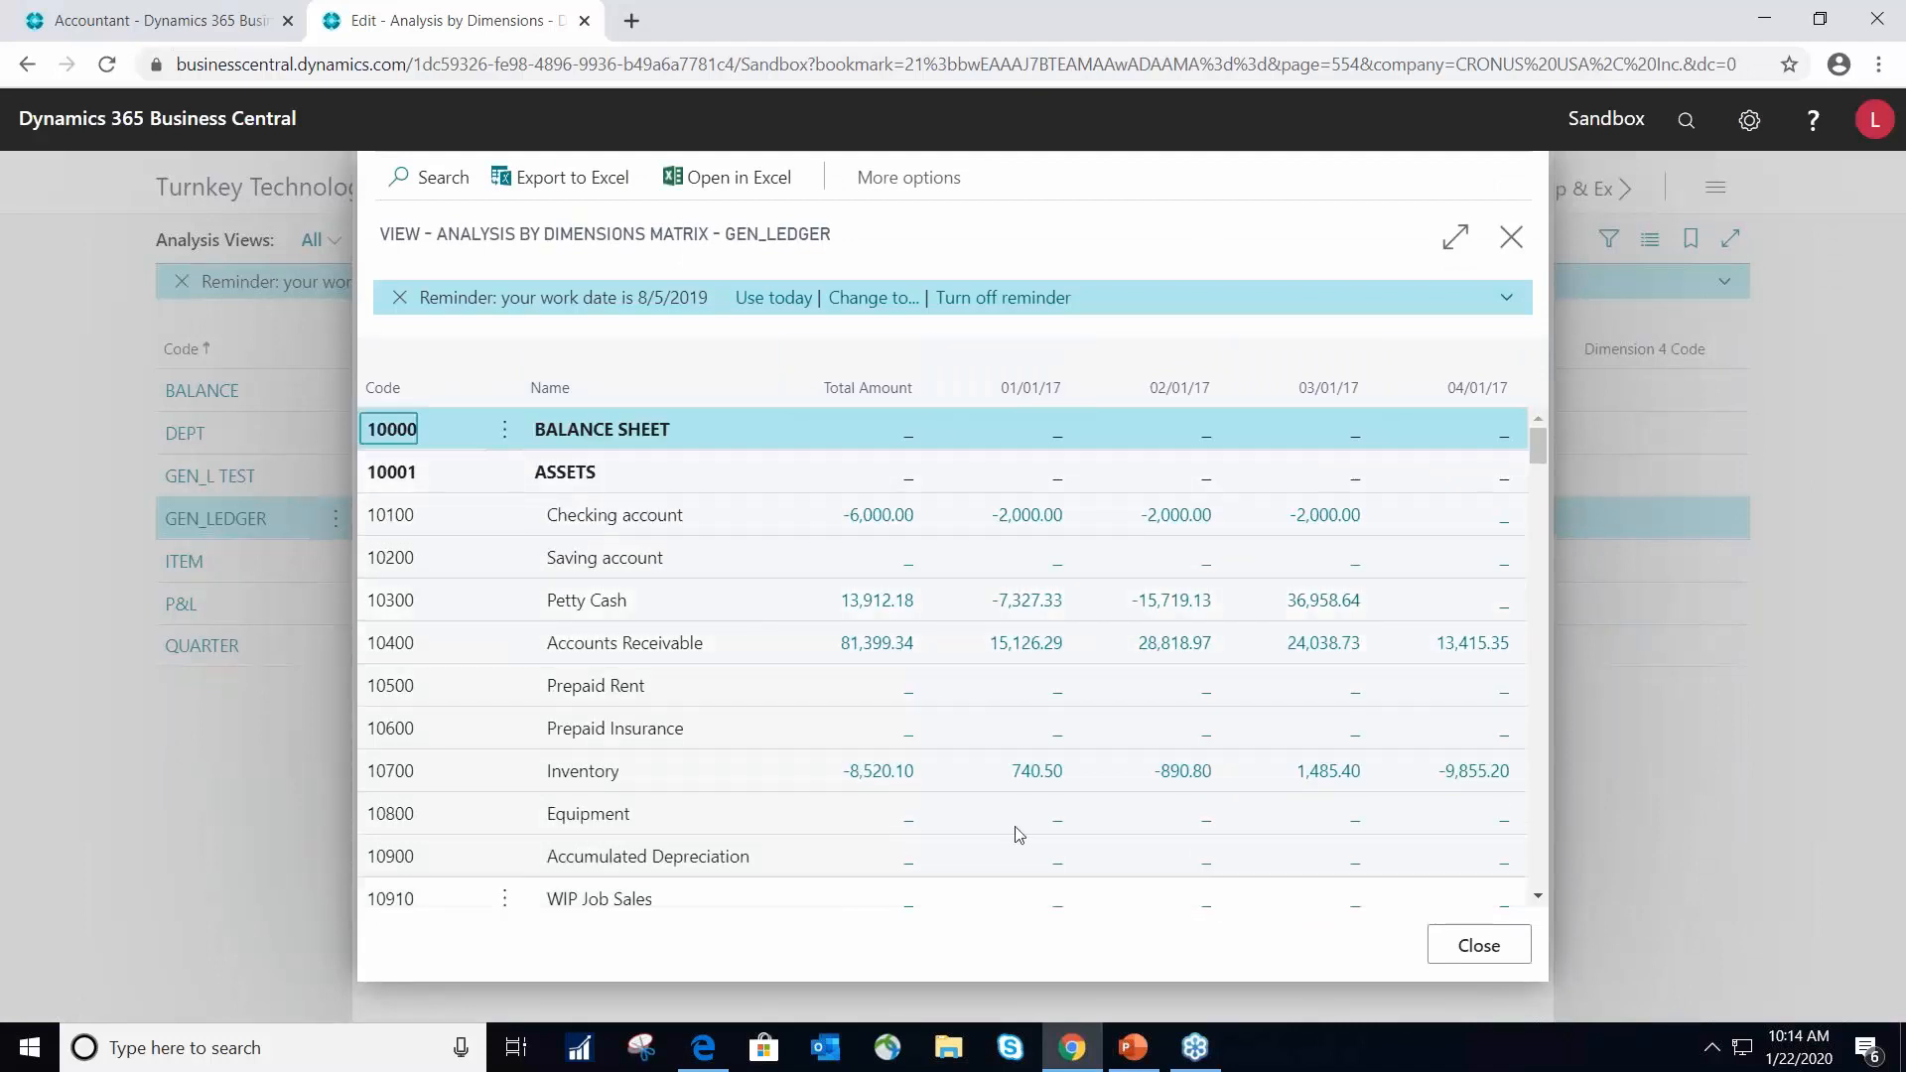
scroll(1235, 844, "down", 2)
left_click(1450, 239)
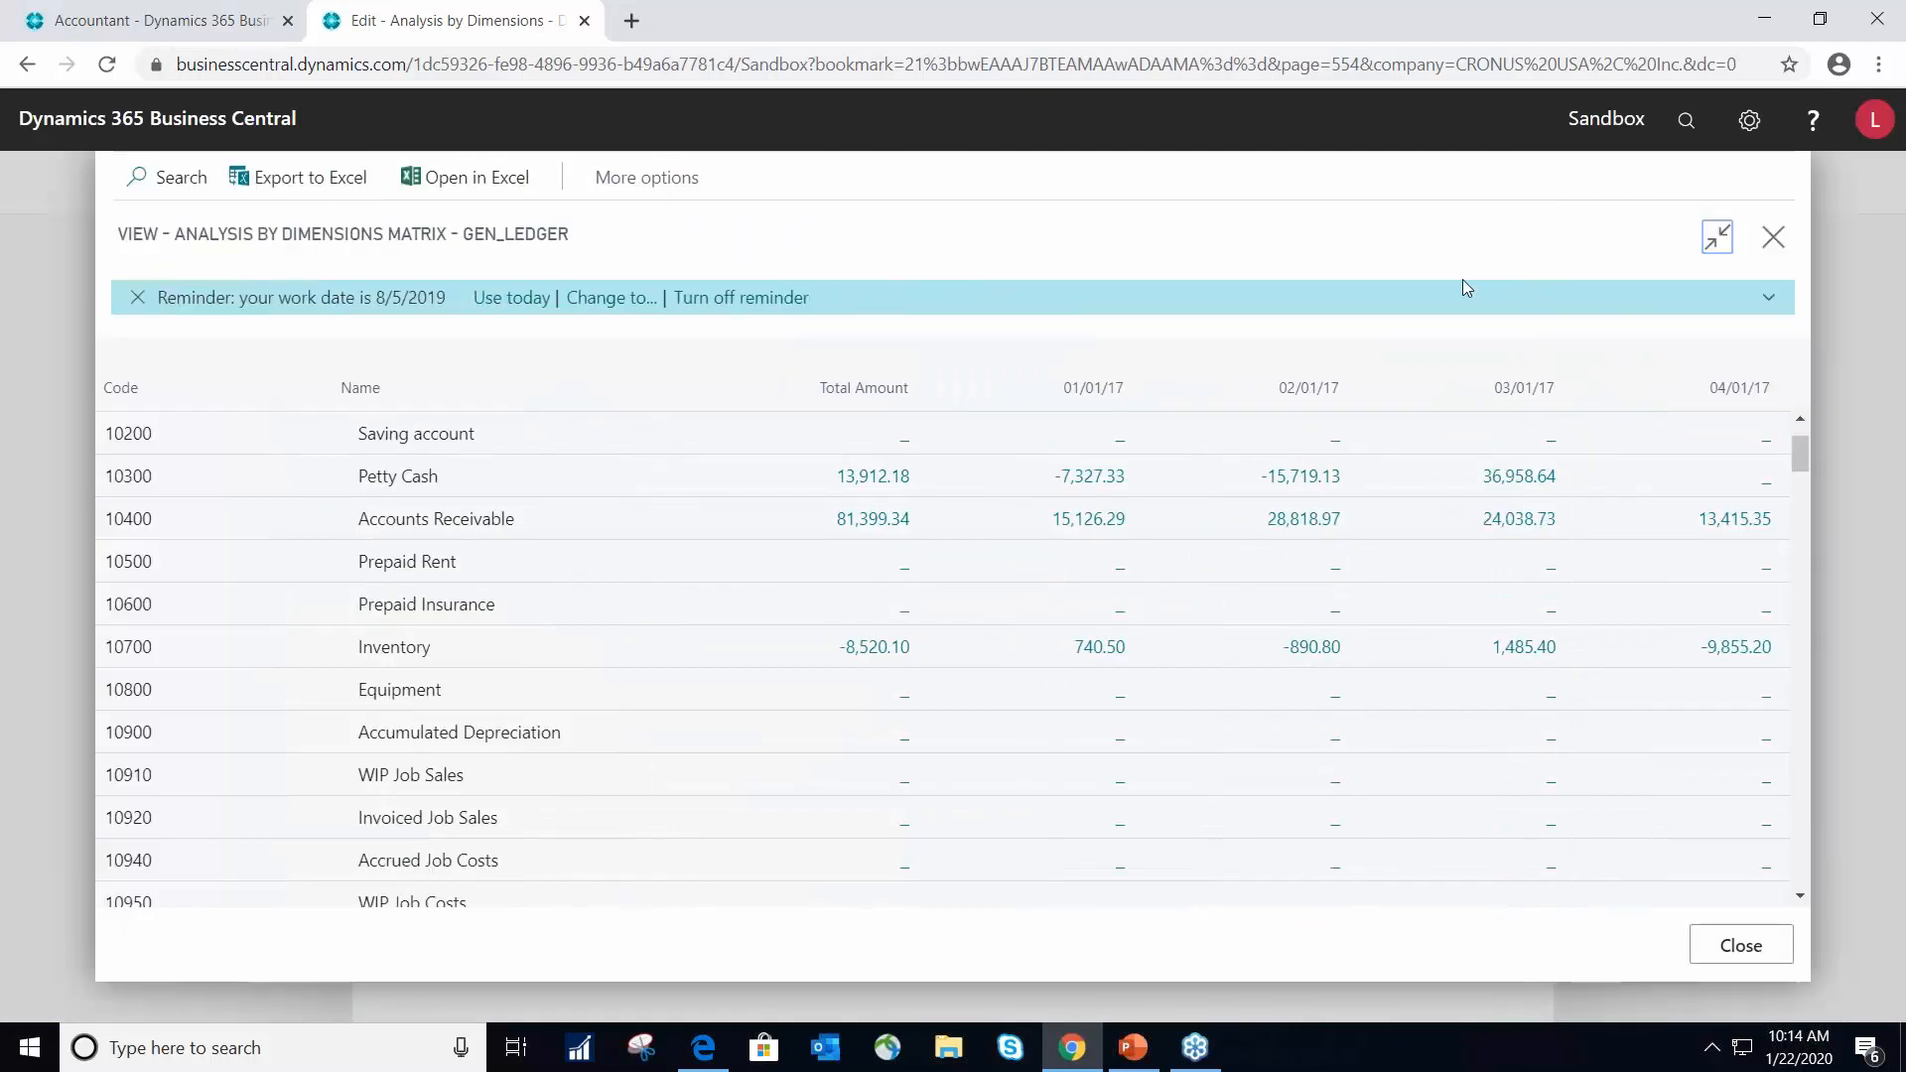
scroll(1082, 482, "up", 2)
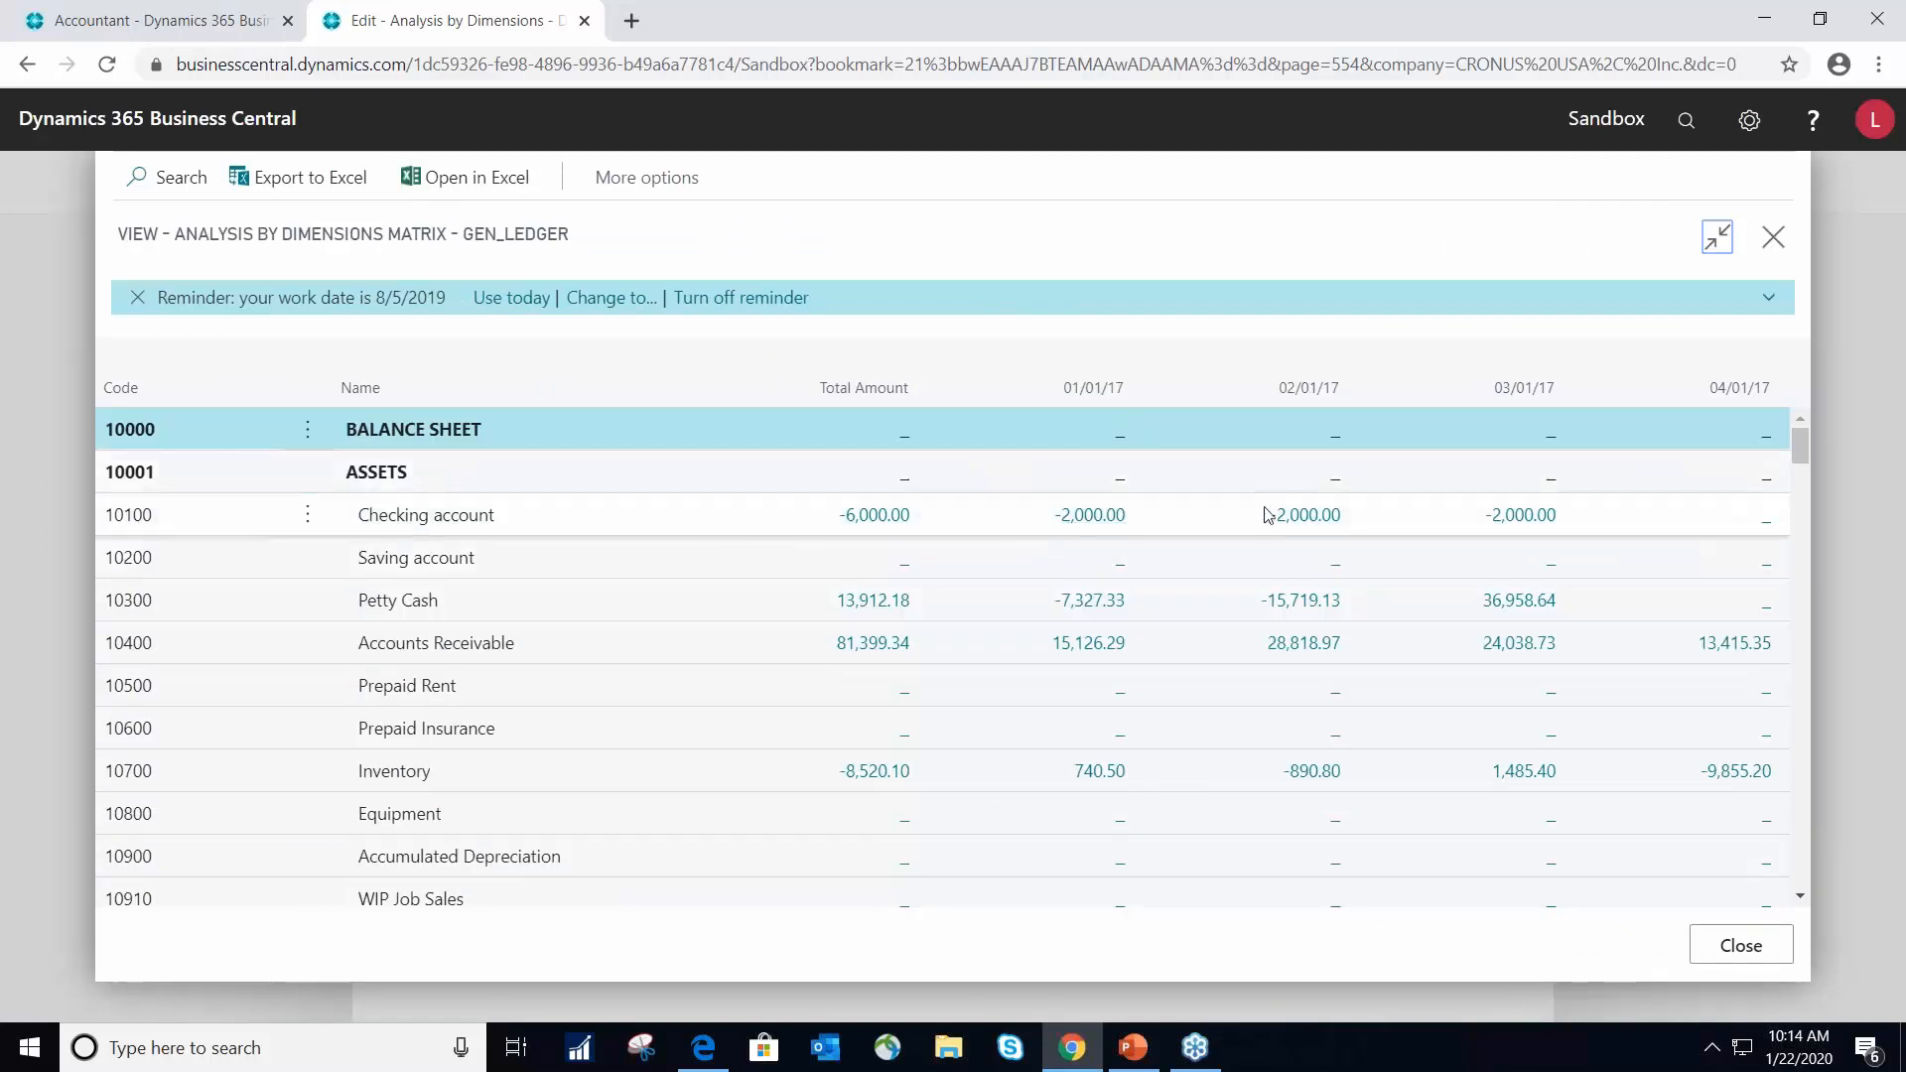
- Drill into the Checking account amount for 01/01/17 and review the posting date and amounts of its analysis view entry
left_click(1100, 516)
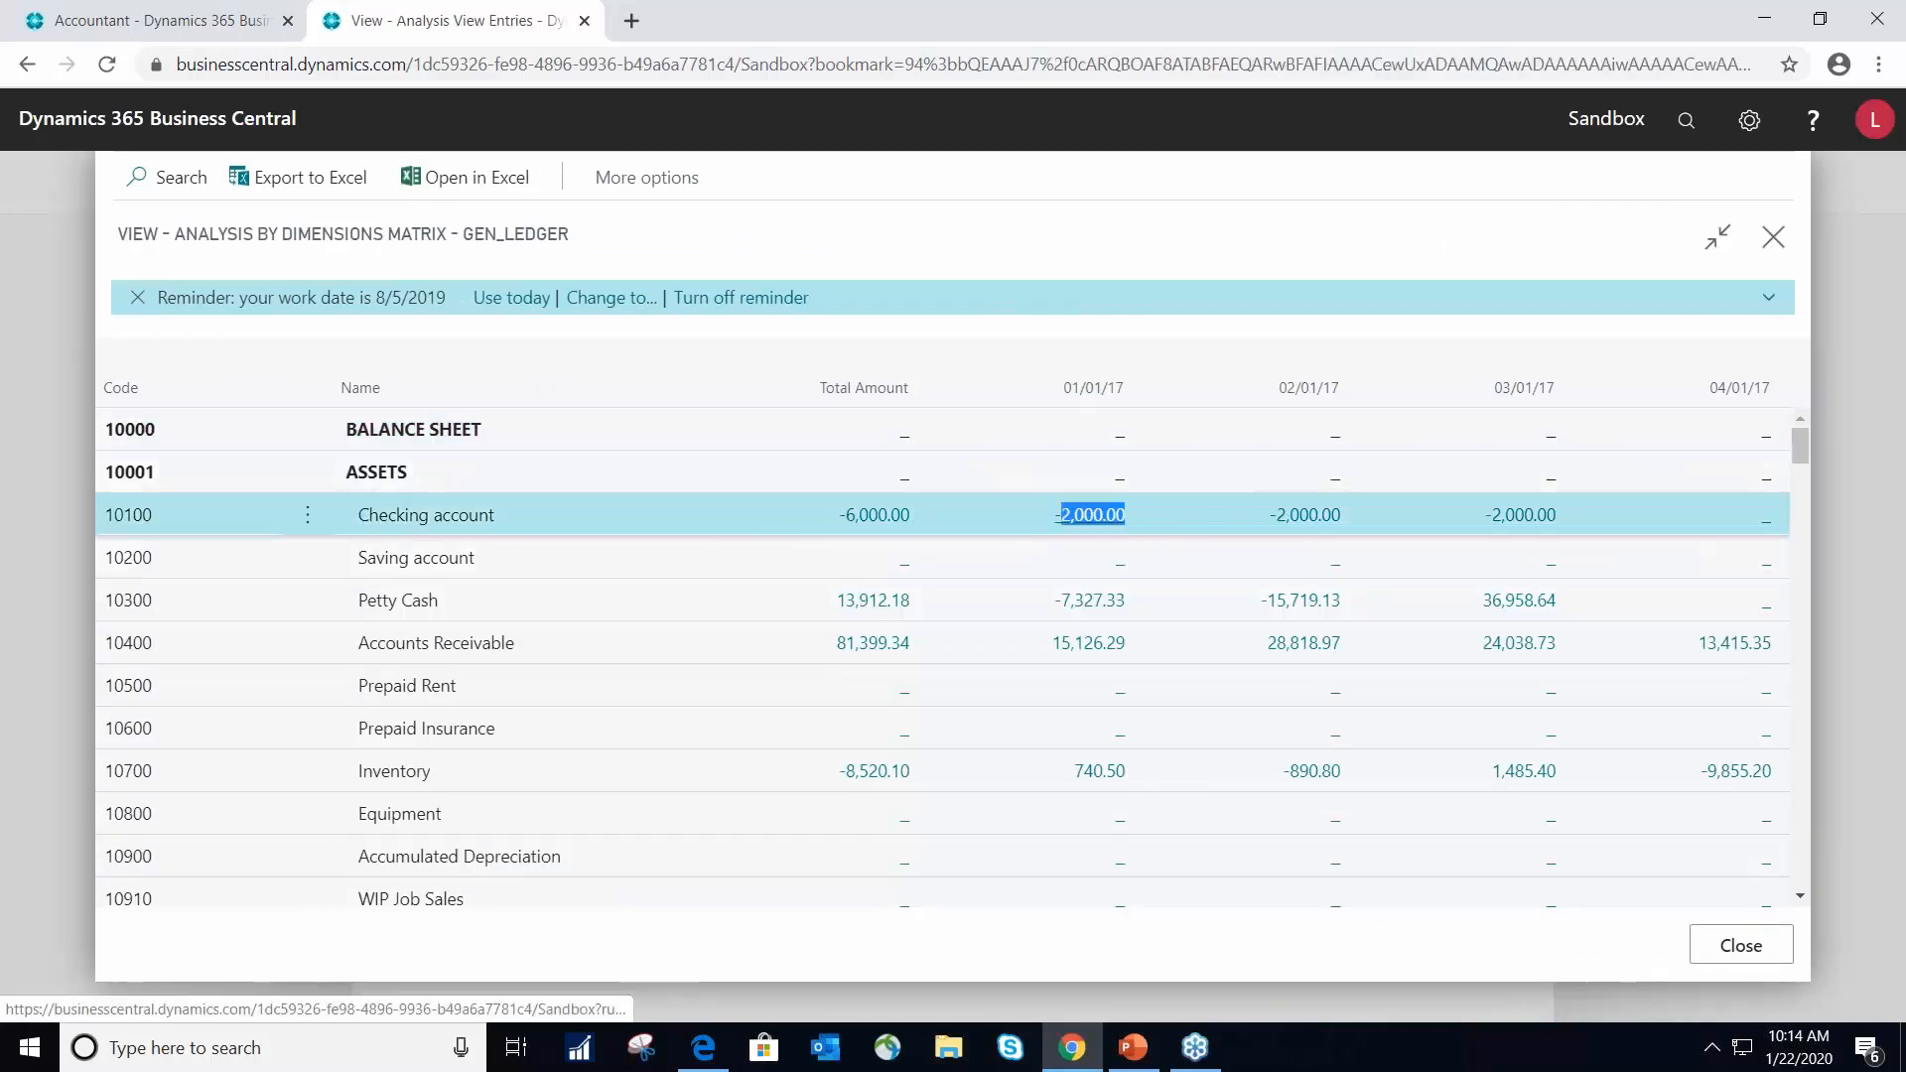
left_click(1336, 447)
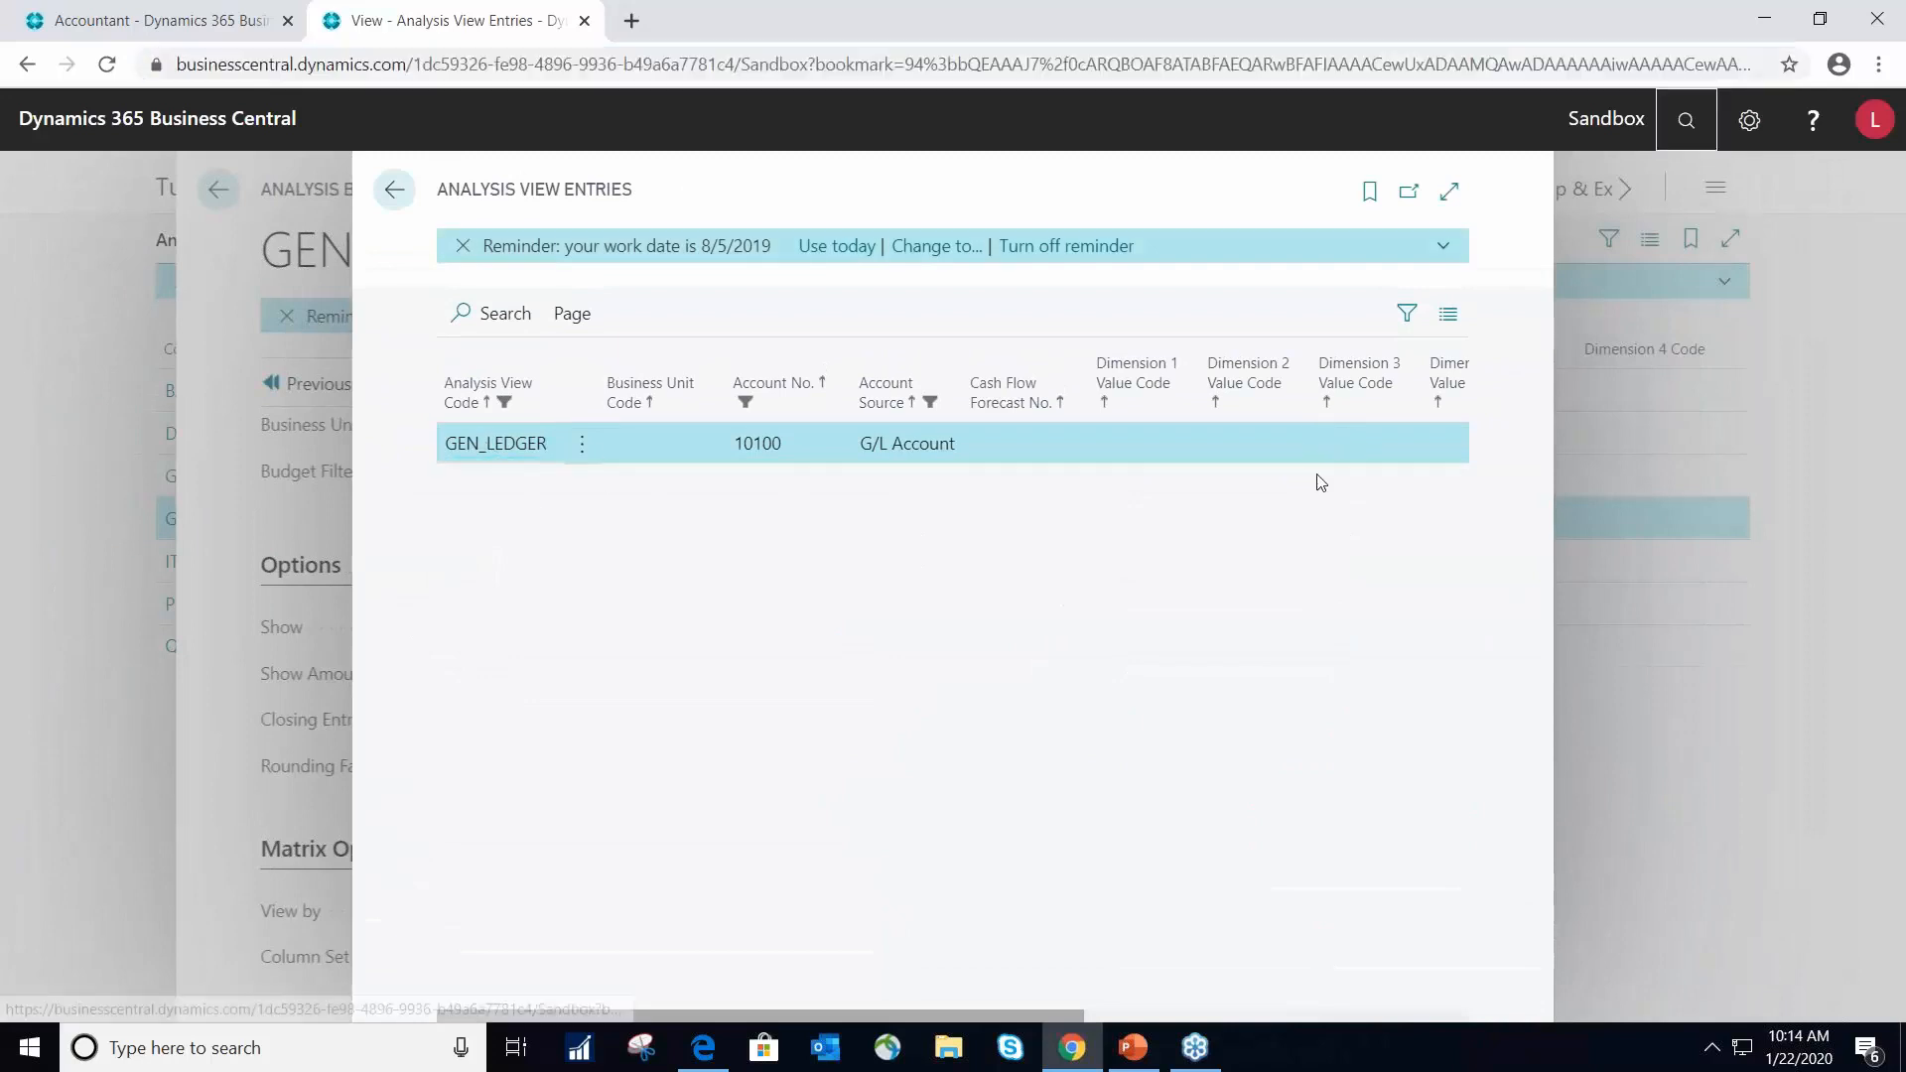
left_click(1337, 448)
left_click(1430, 452)
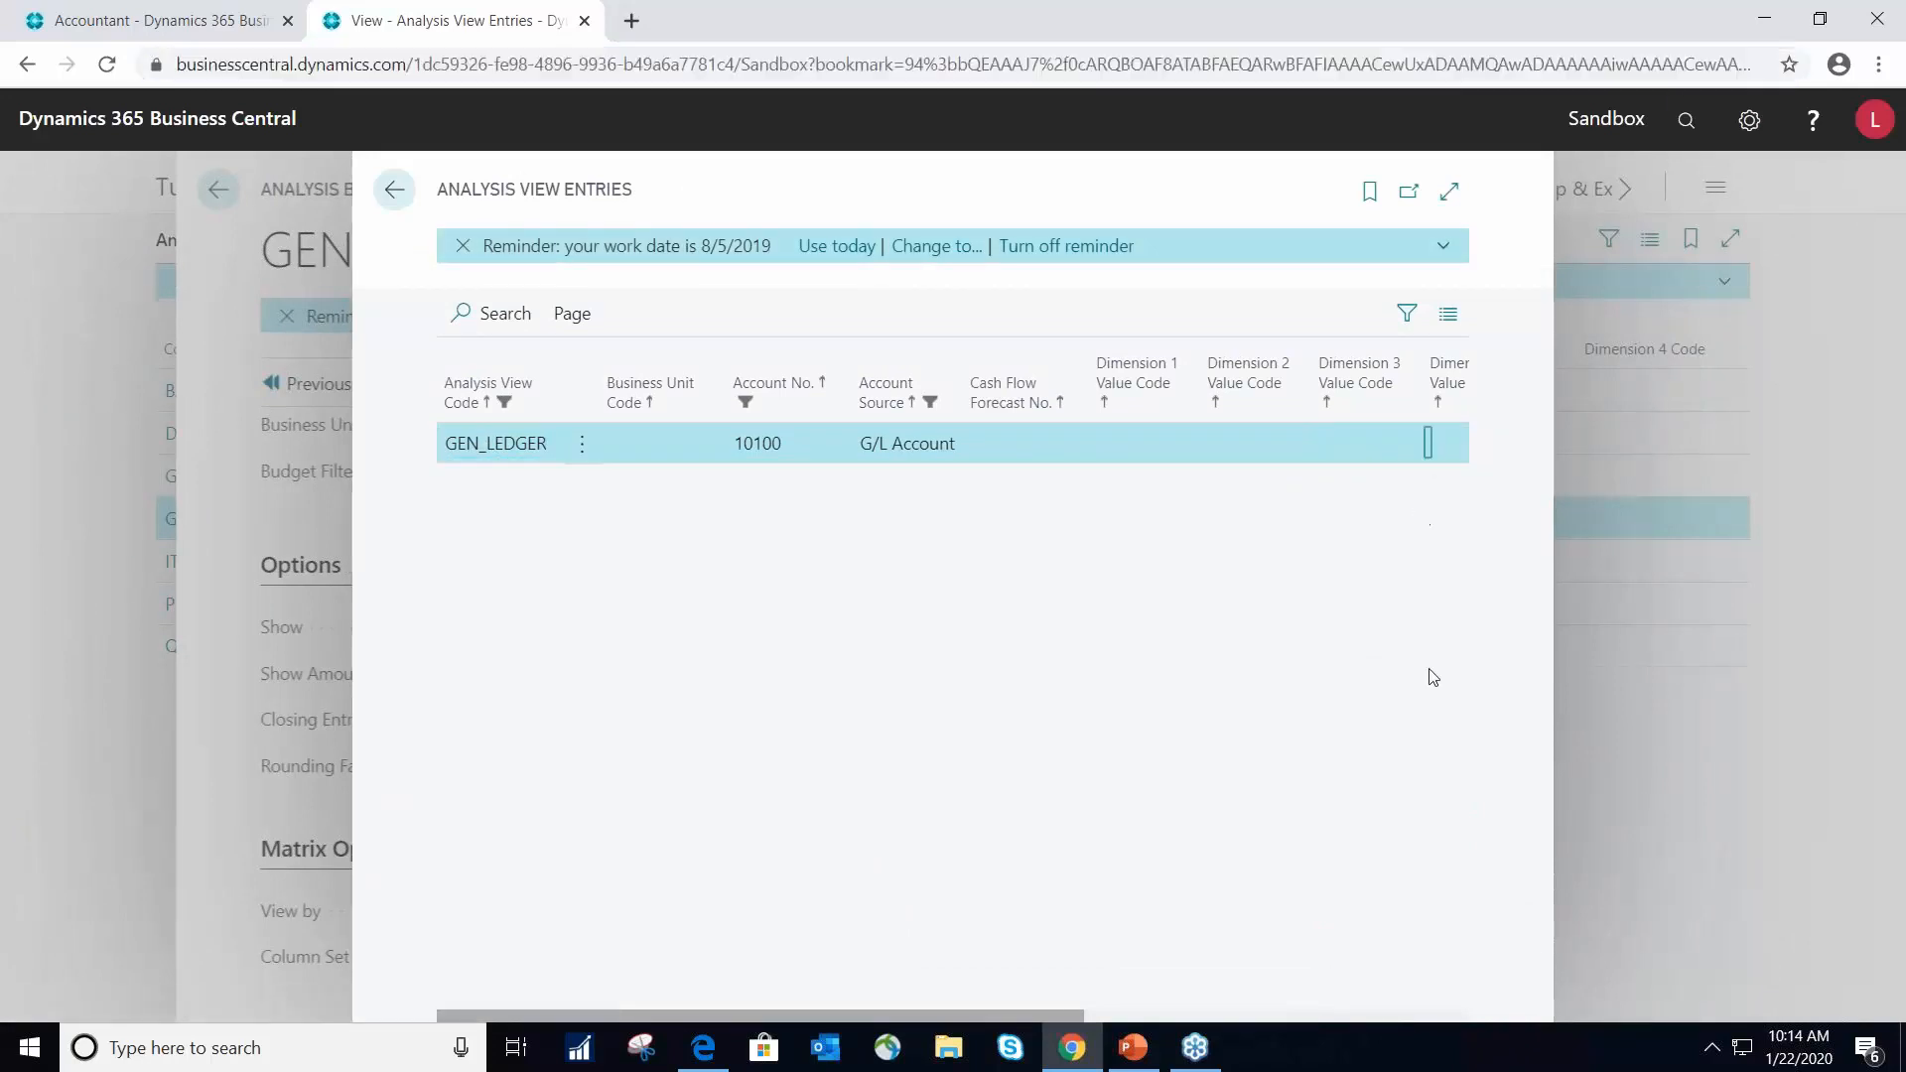
left_click_drag(1095, 1016, 1504, 953)
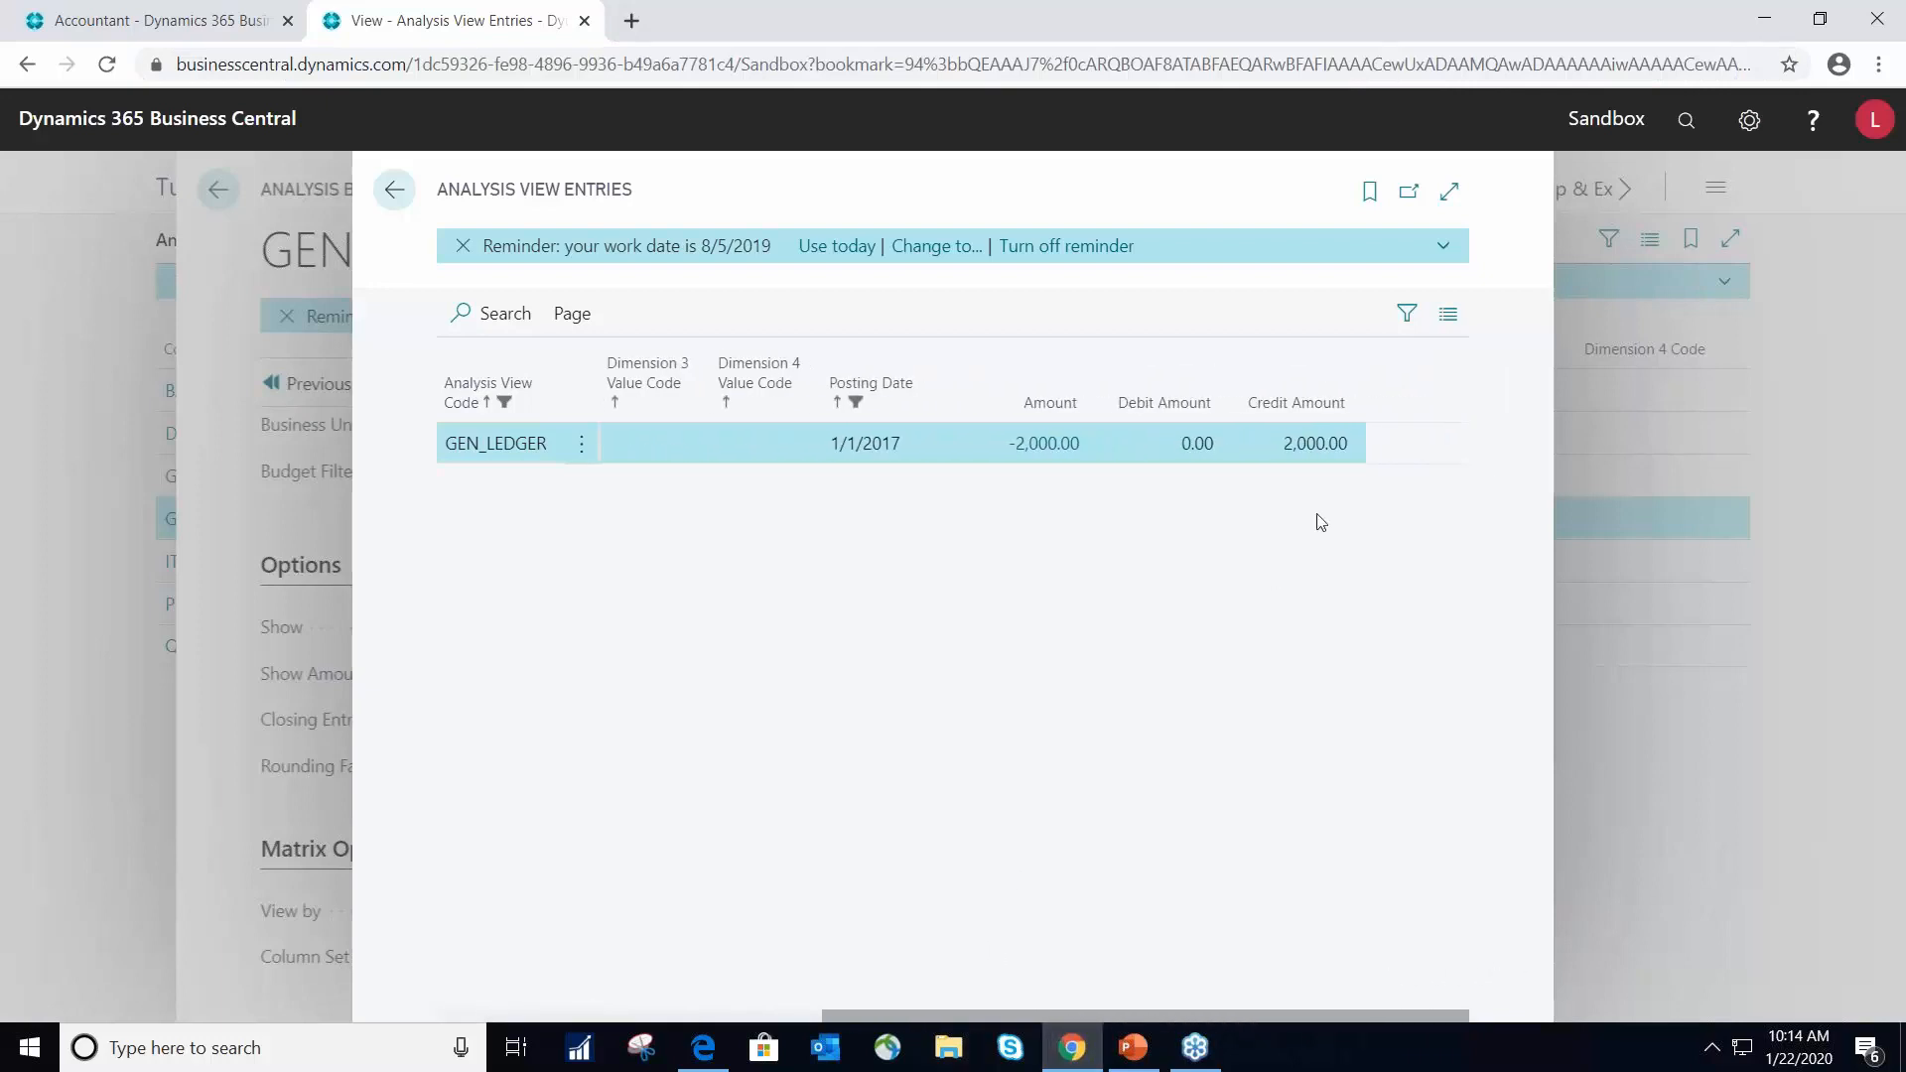
left_click(1311, 443)
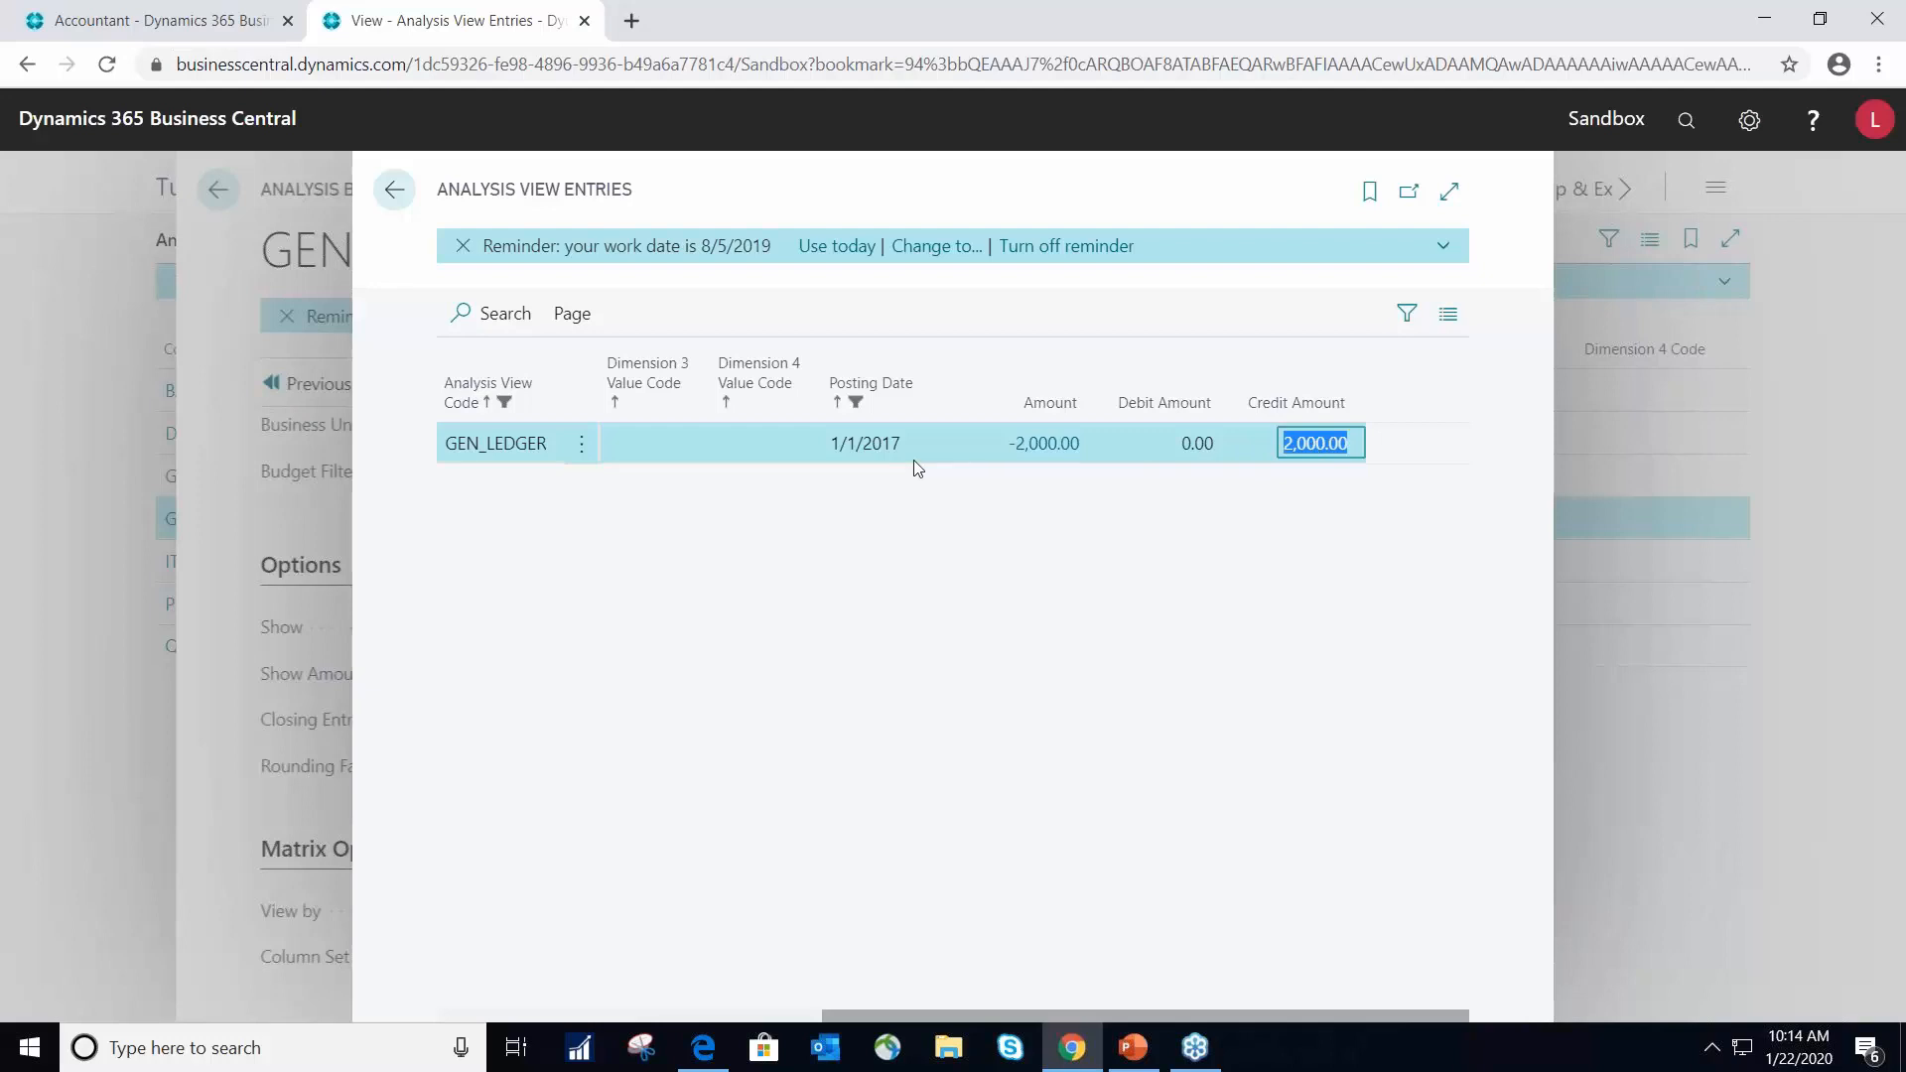
- Examine the general ledger entries behind the Checking account entry's amount and return to the matrix
left_click(1048, 446)
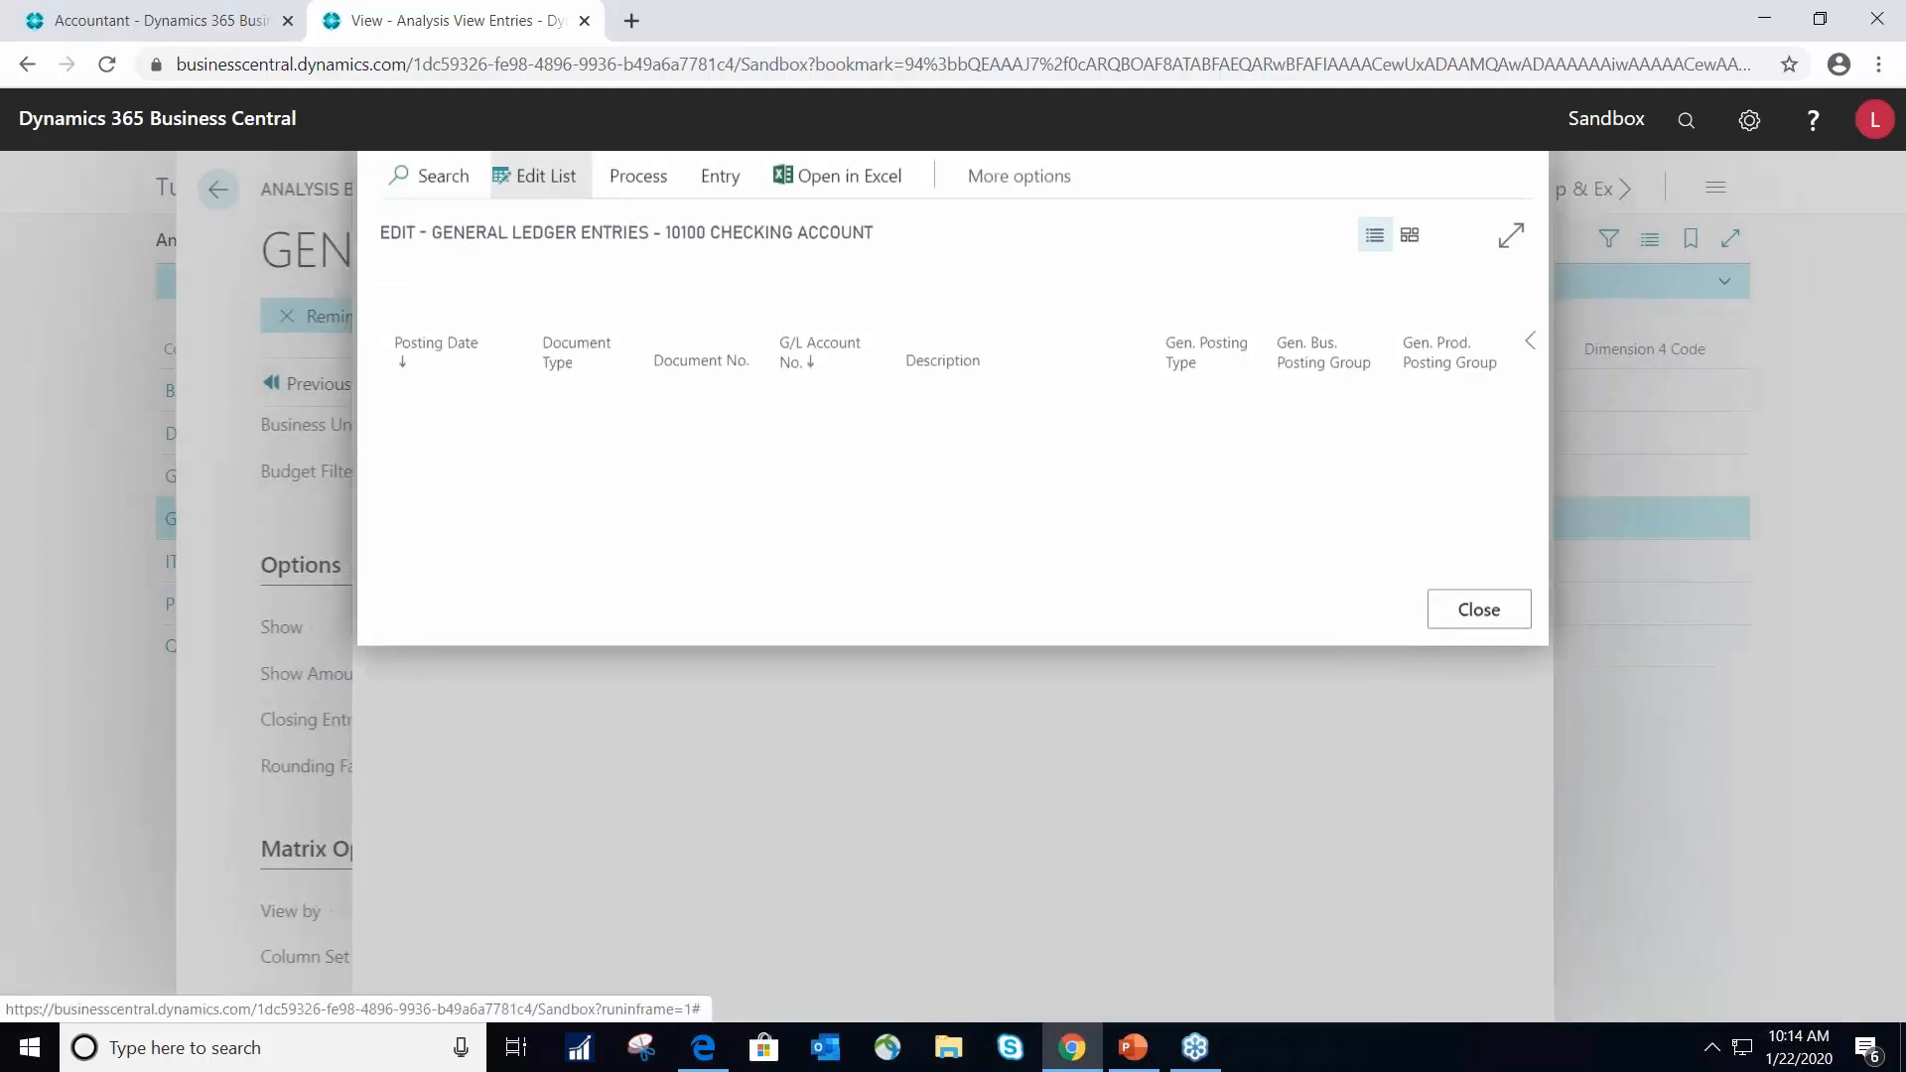
left_click_drag(842, 562, 749, 477)
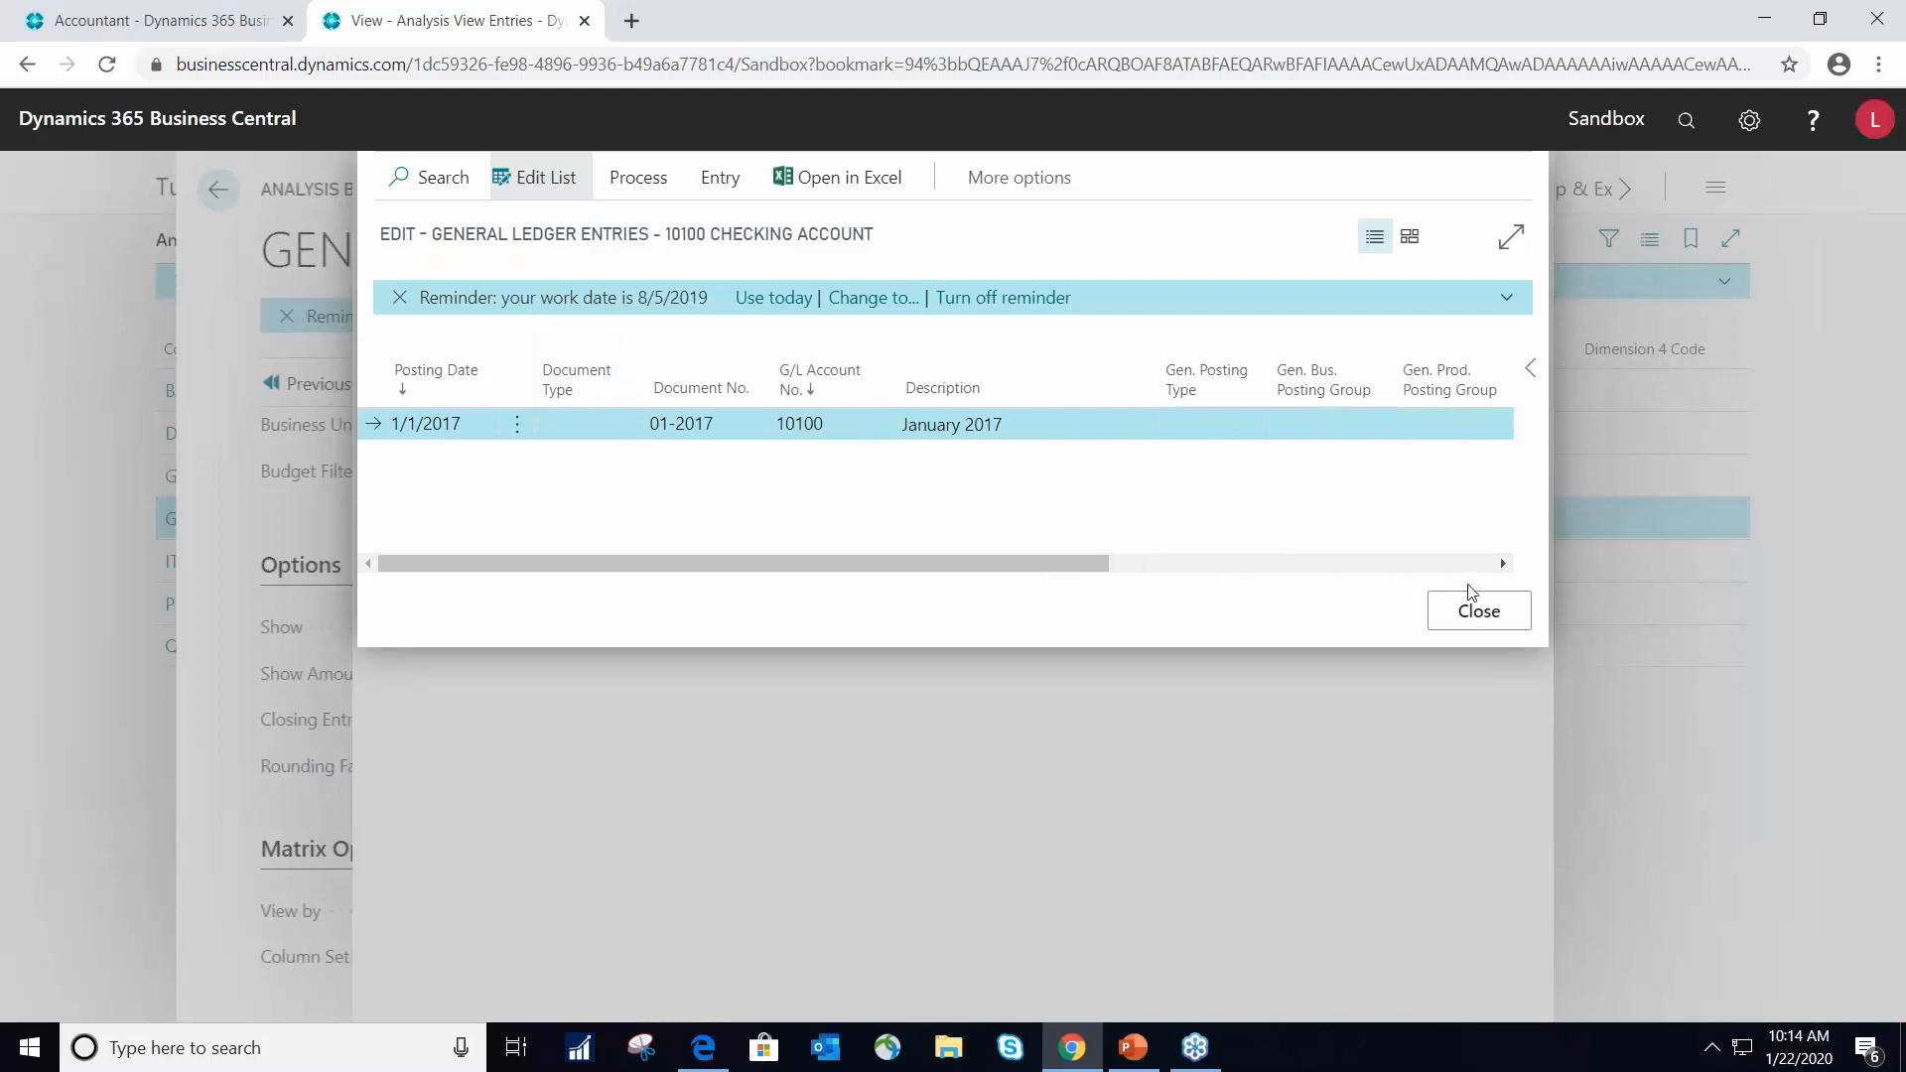
left_click(1479, 612)
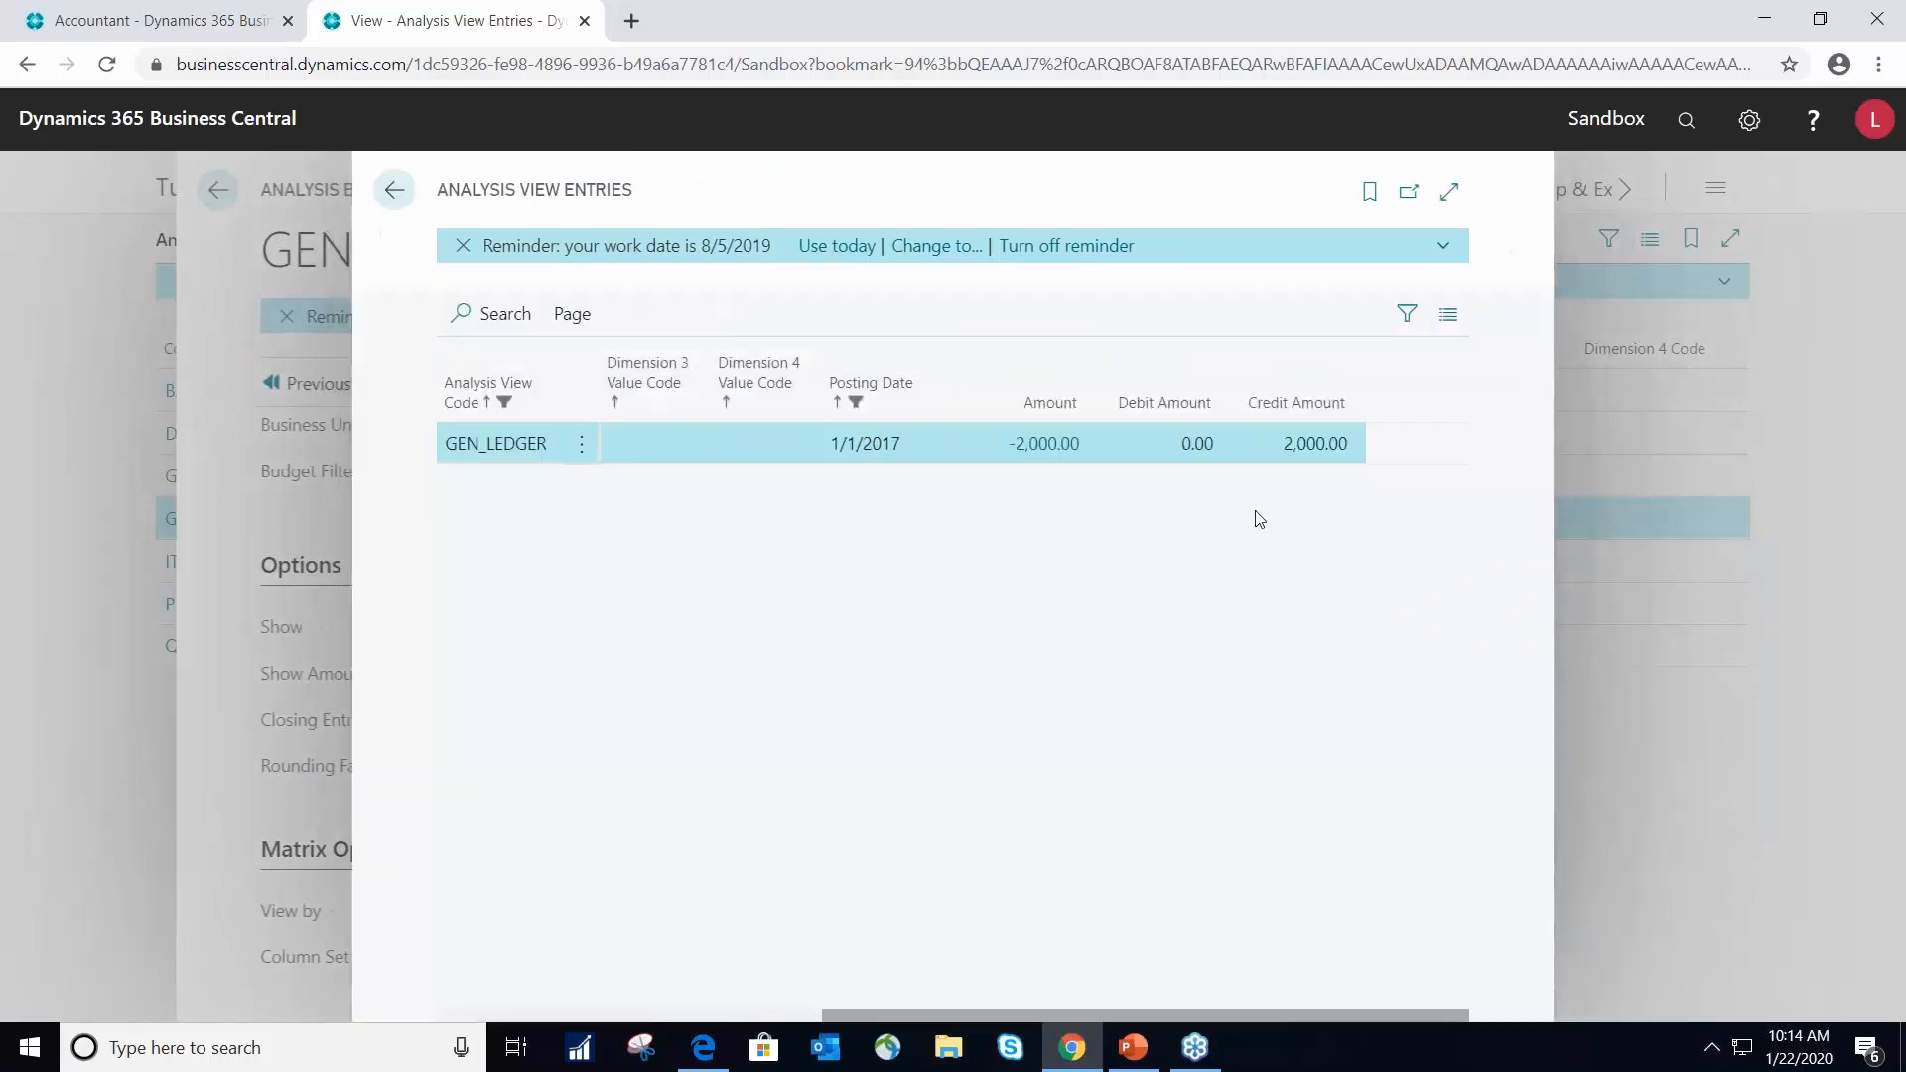
left_click(394, 197)
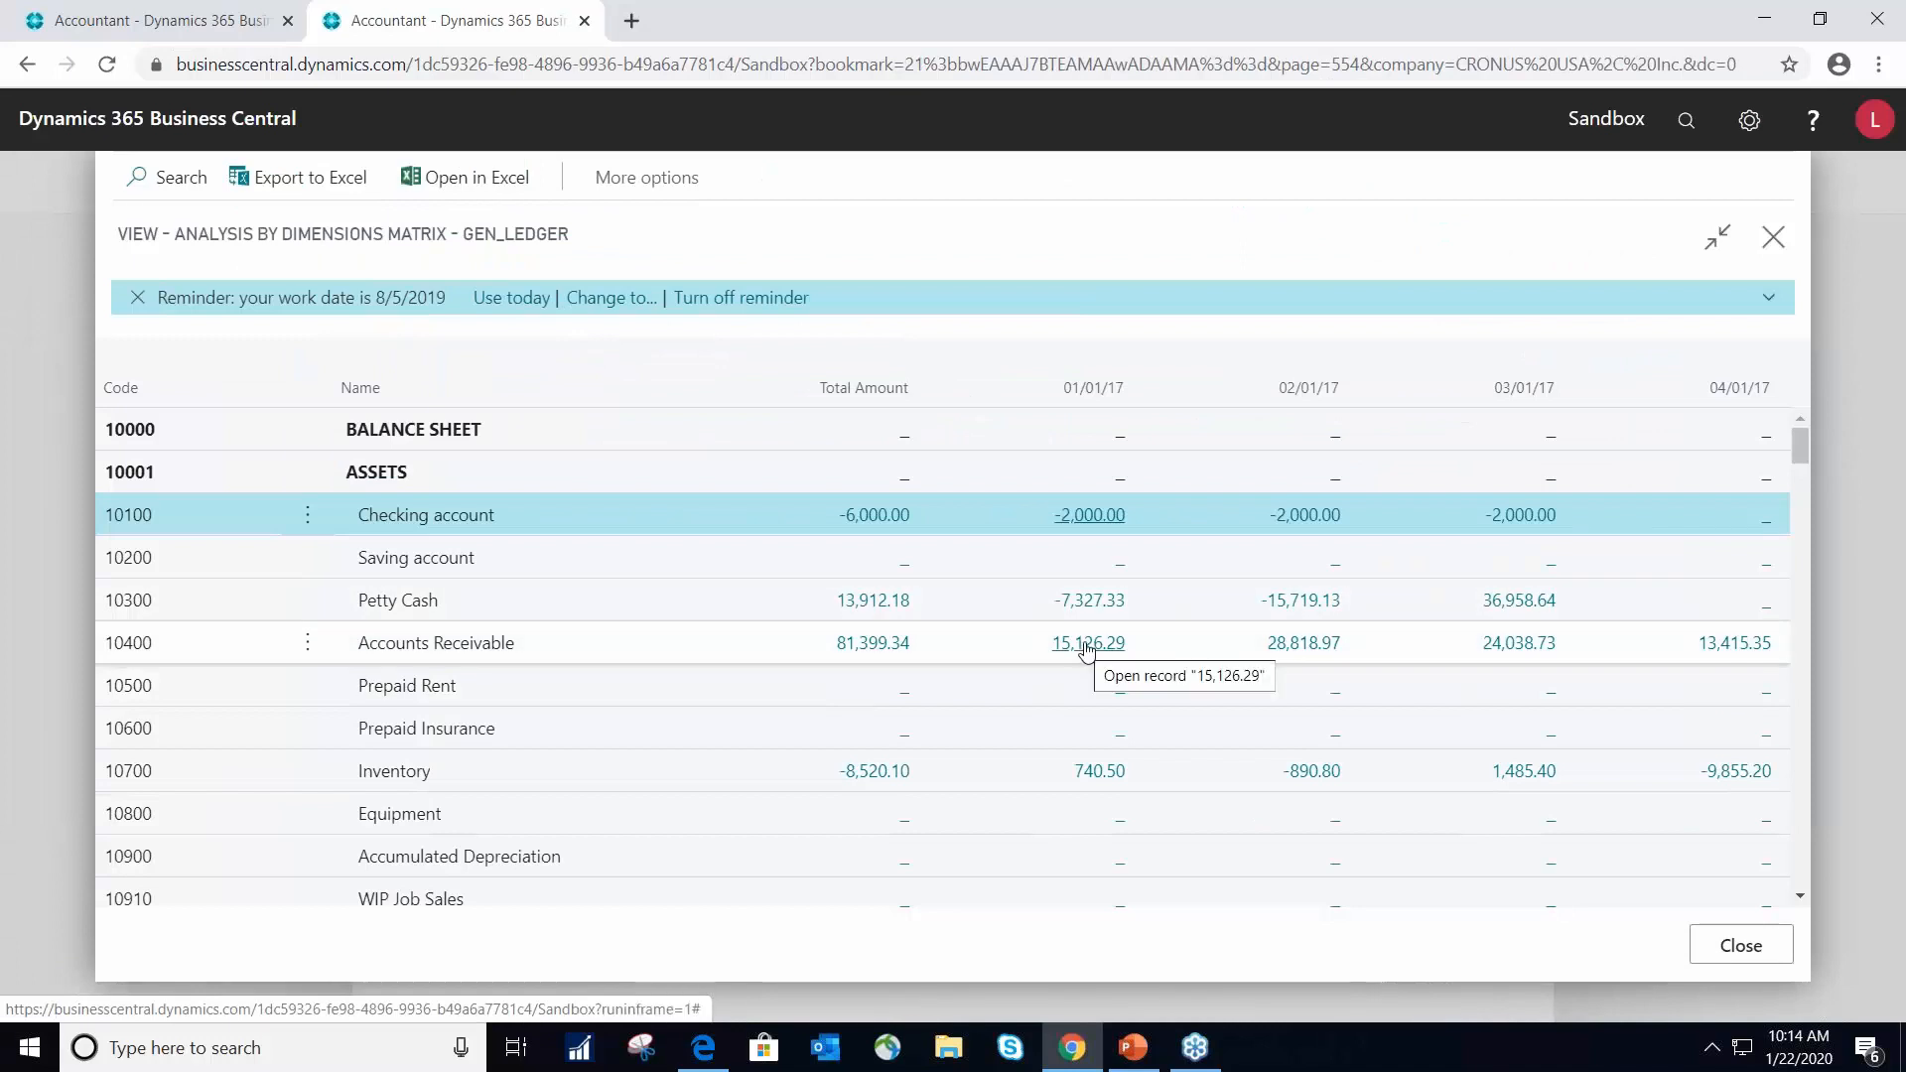
- Drill into the Accounts Receivable amount for 03/01/17, review its underlying general ledger entries and return to the matrix
left_click(1507, 652)
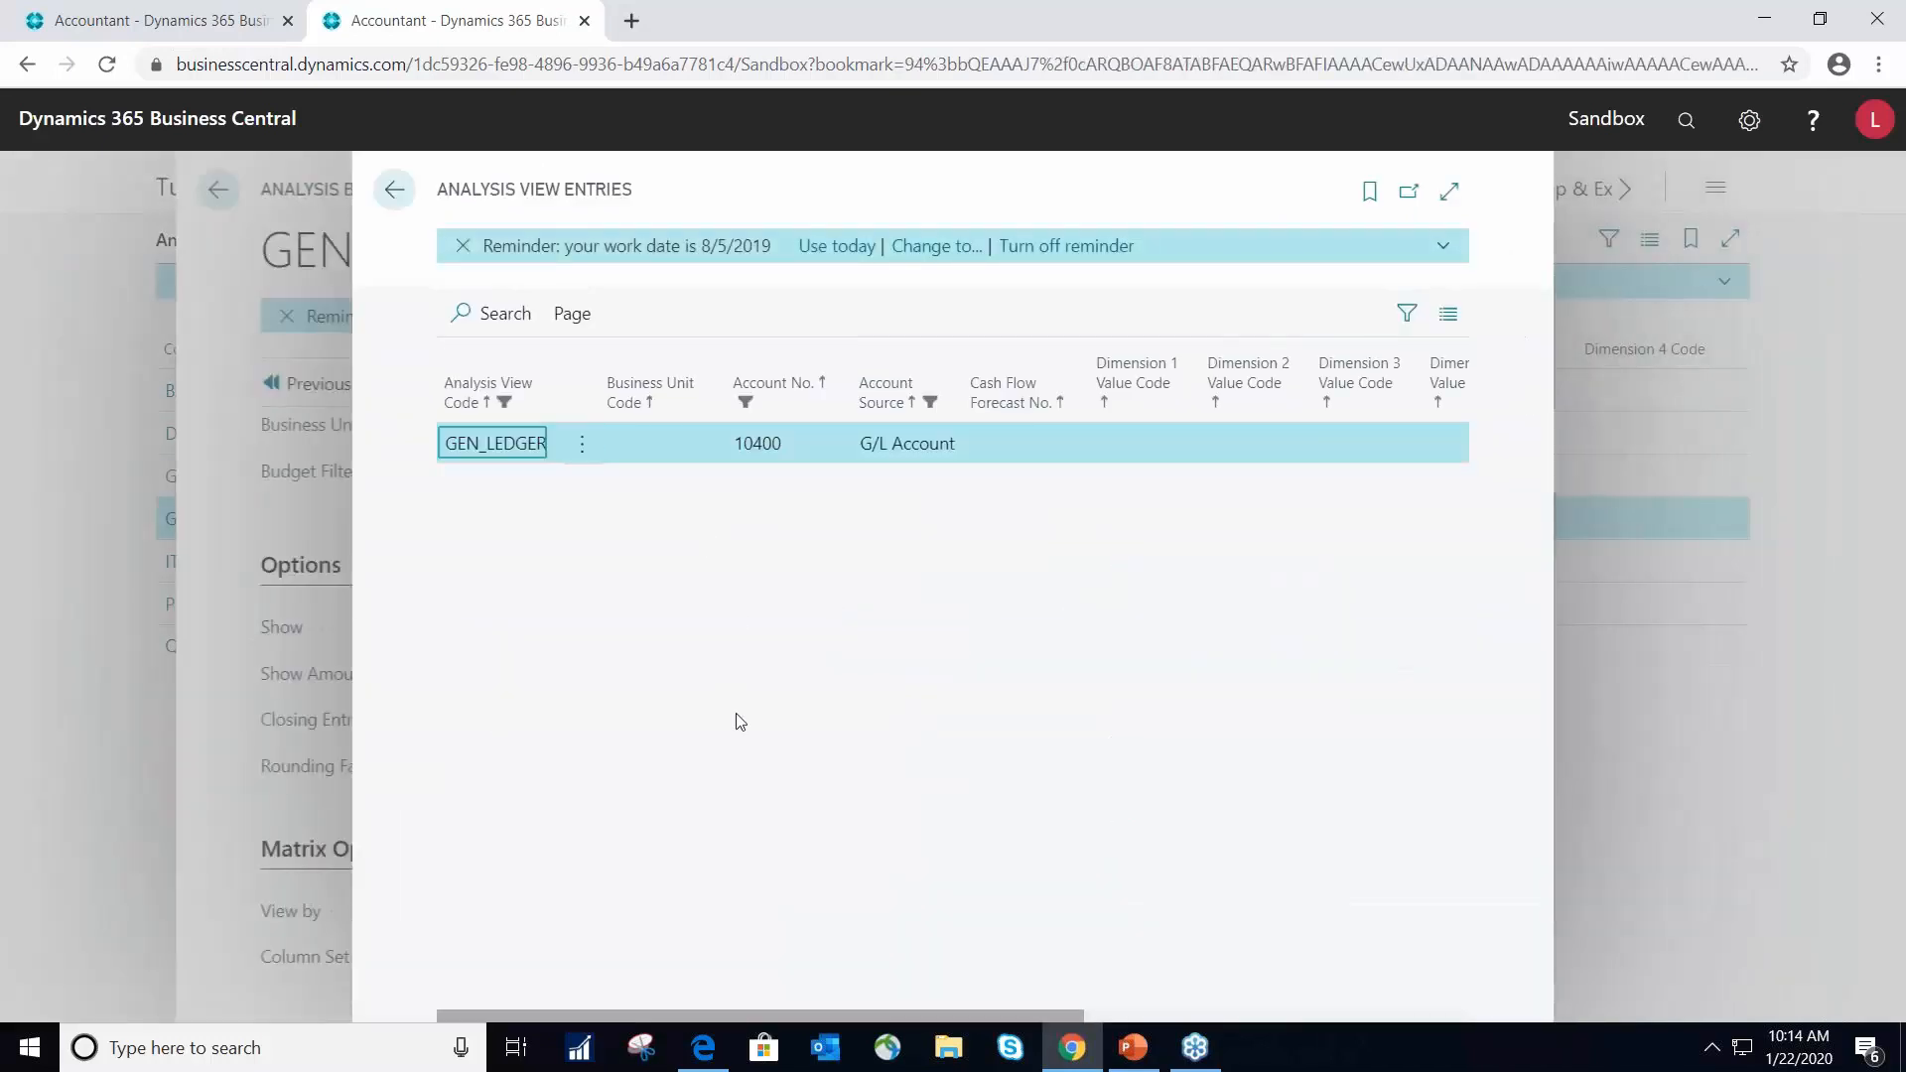
left_click_drag(1029, 1015, 1484, 983)
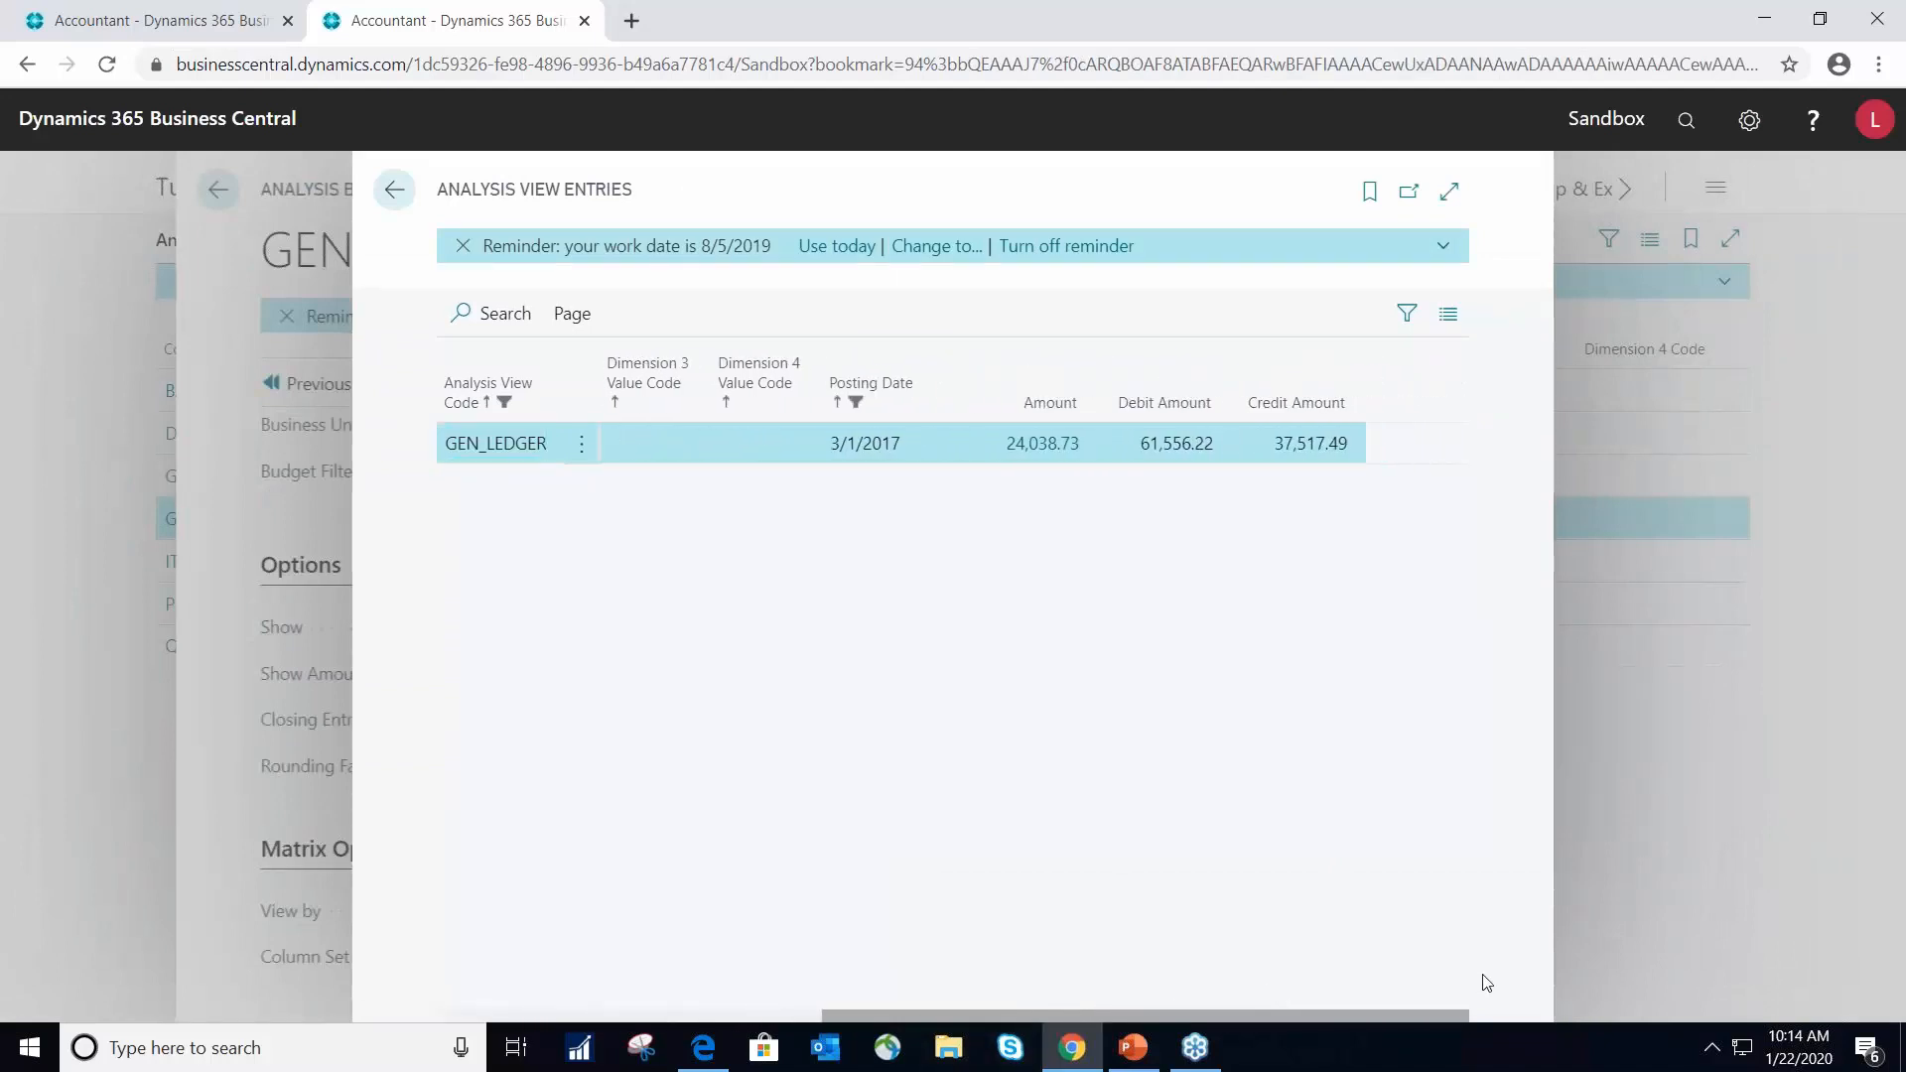
left_click(1043, 446)
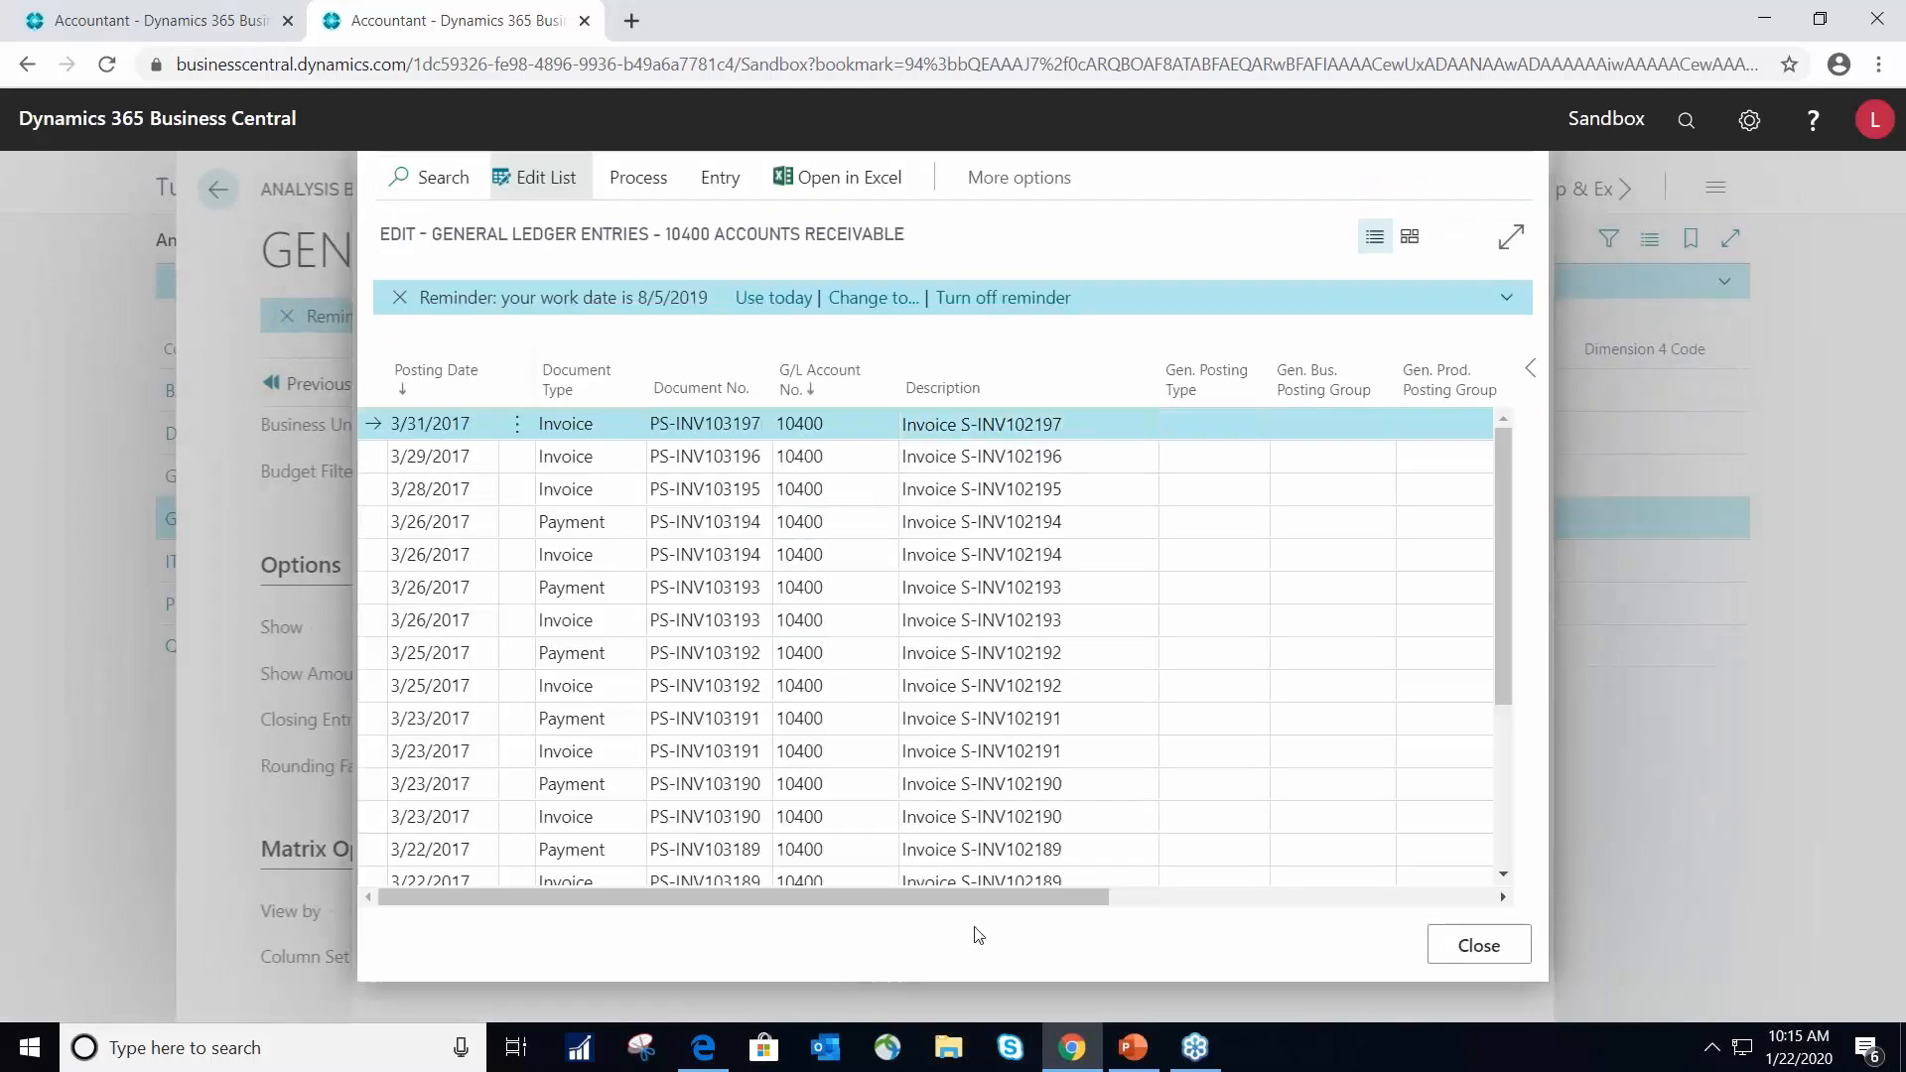
left_click_drag(987, 891, 1370, 873)
scroll(1241, 635, "down", 3)
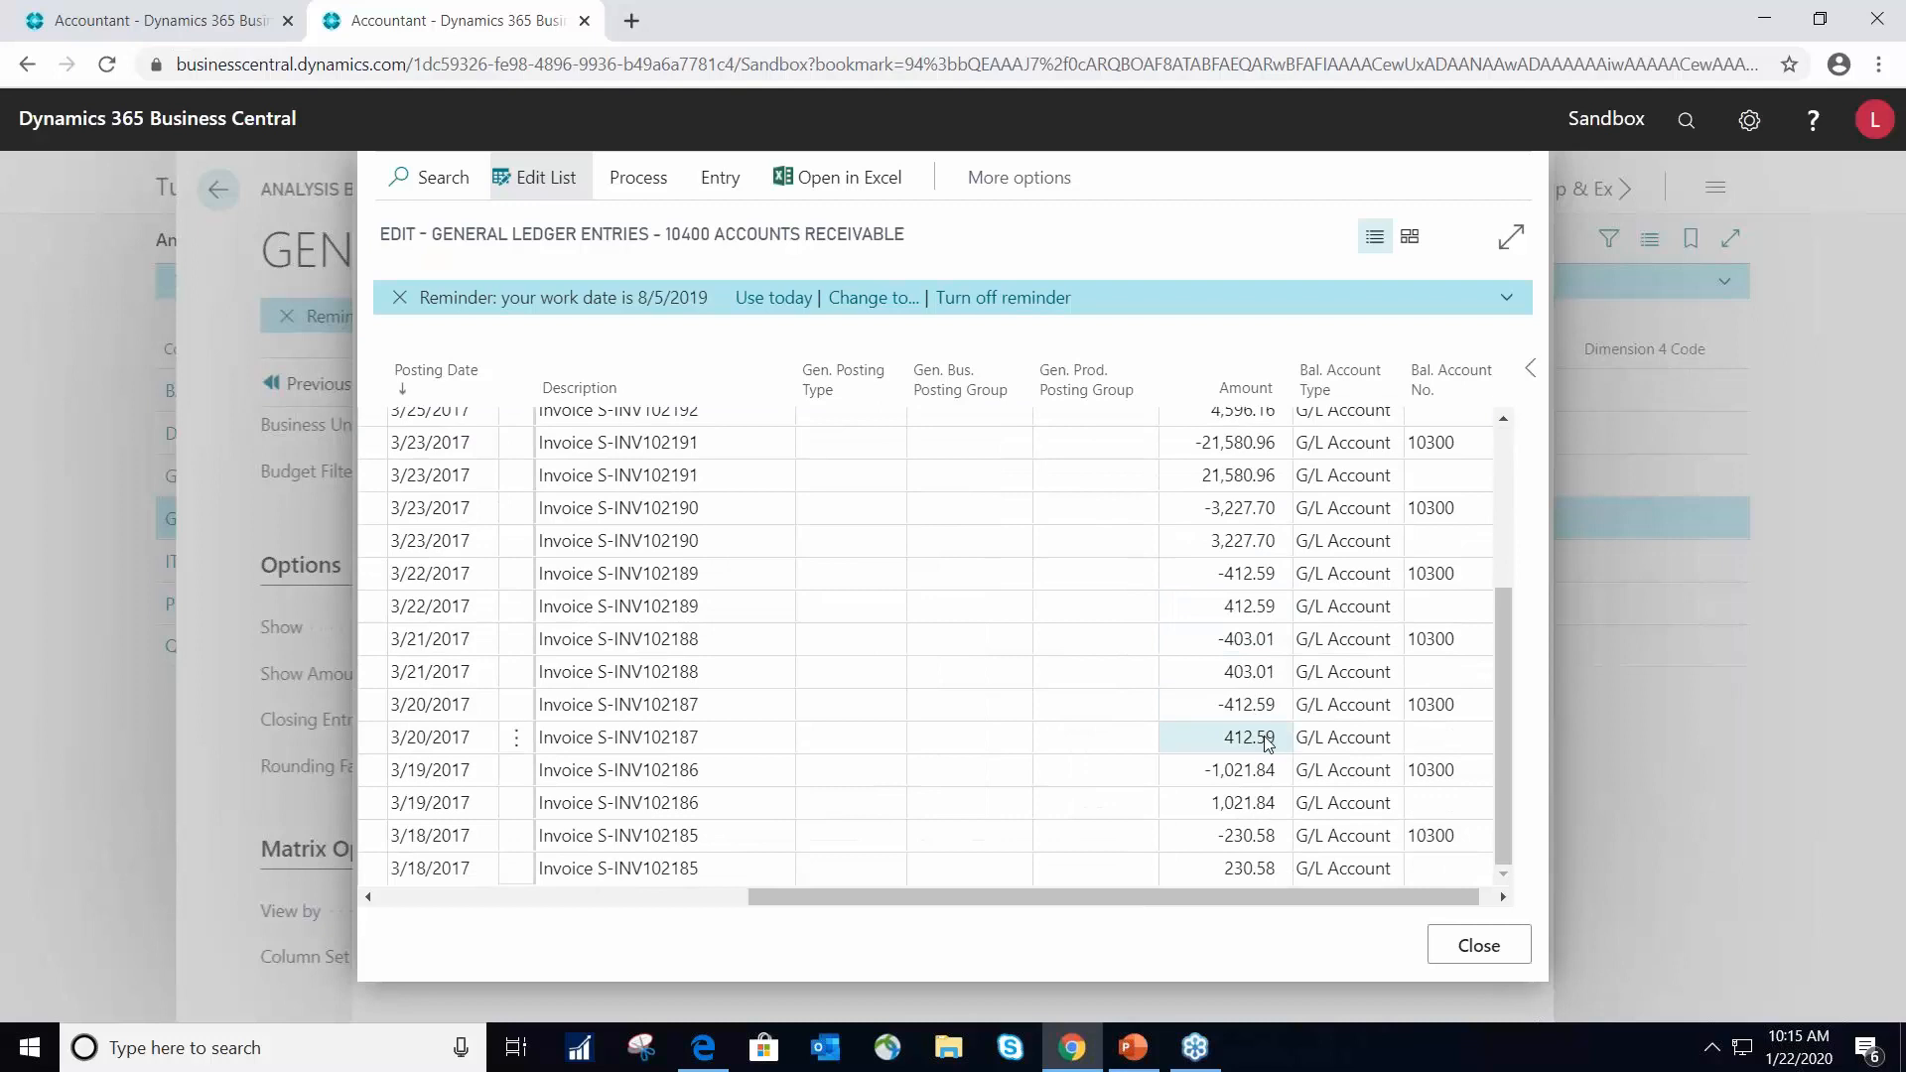
left_click(1478, 946)
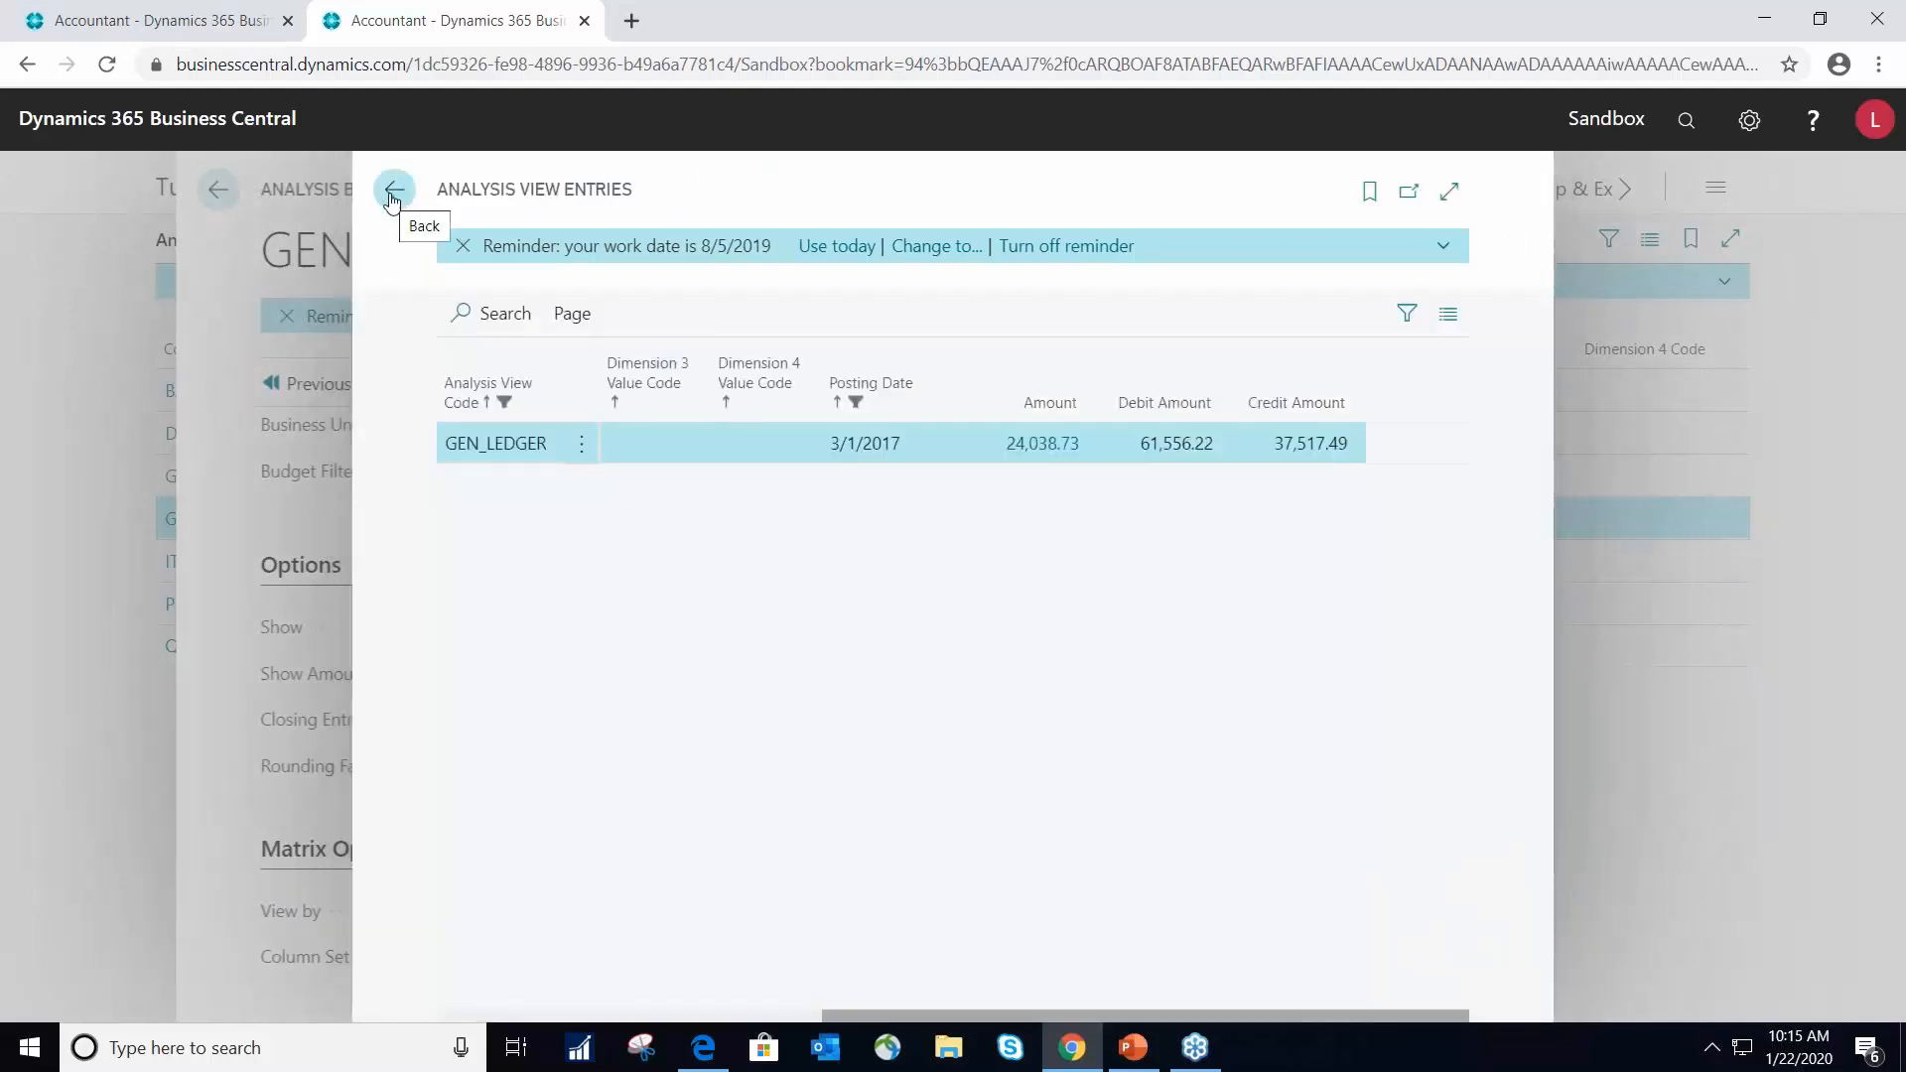
left_click(395, 192)
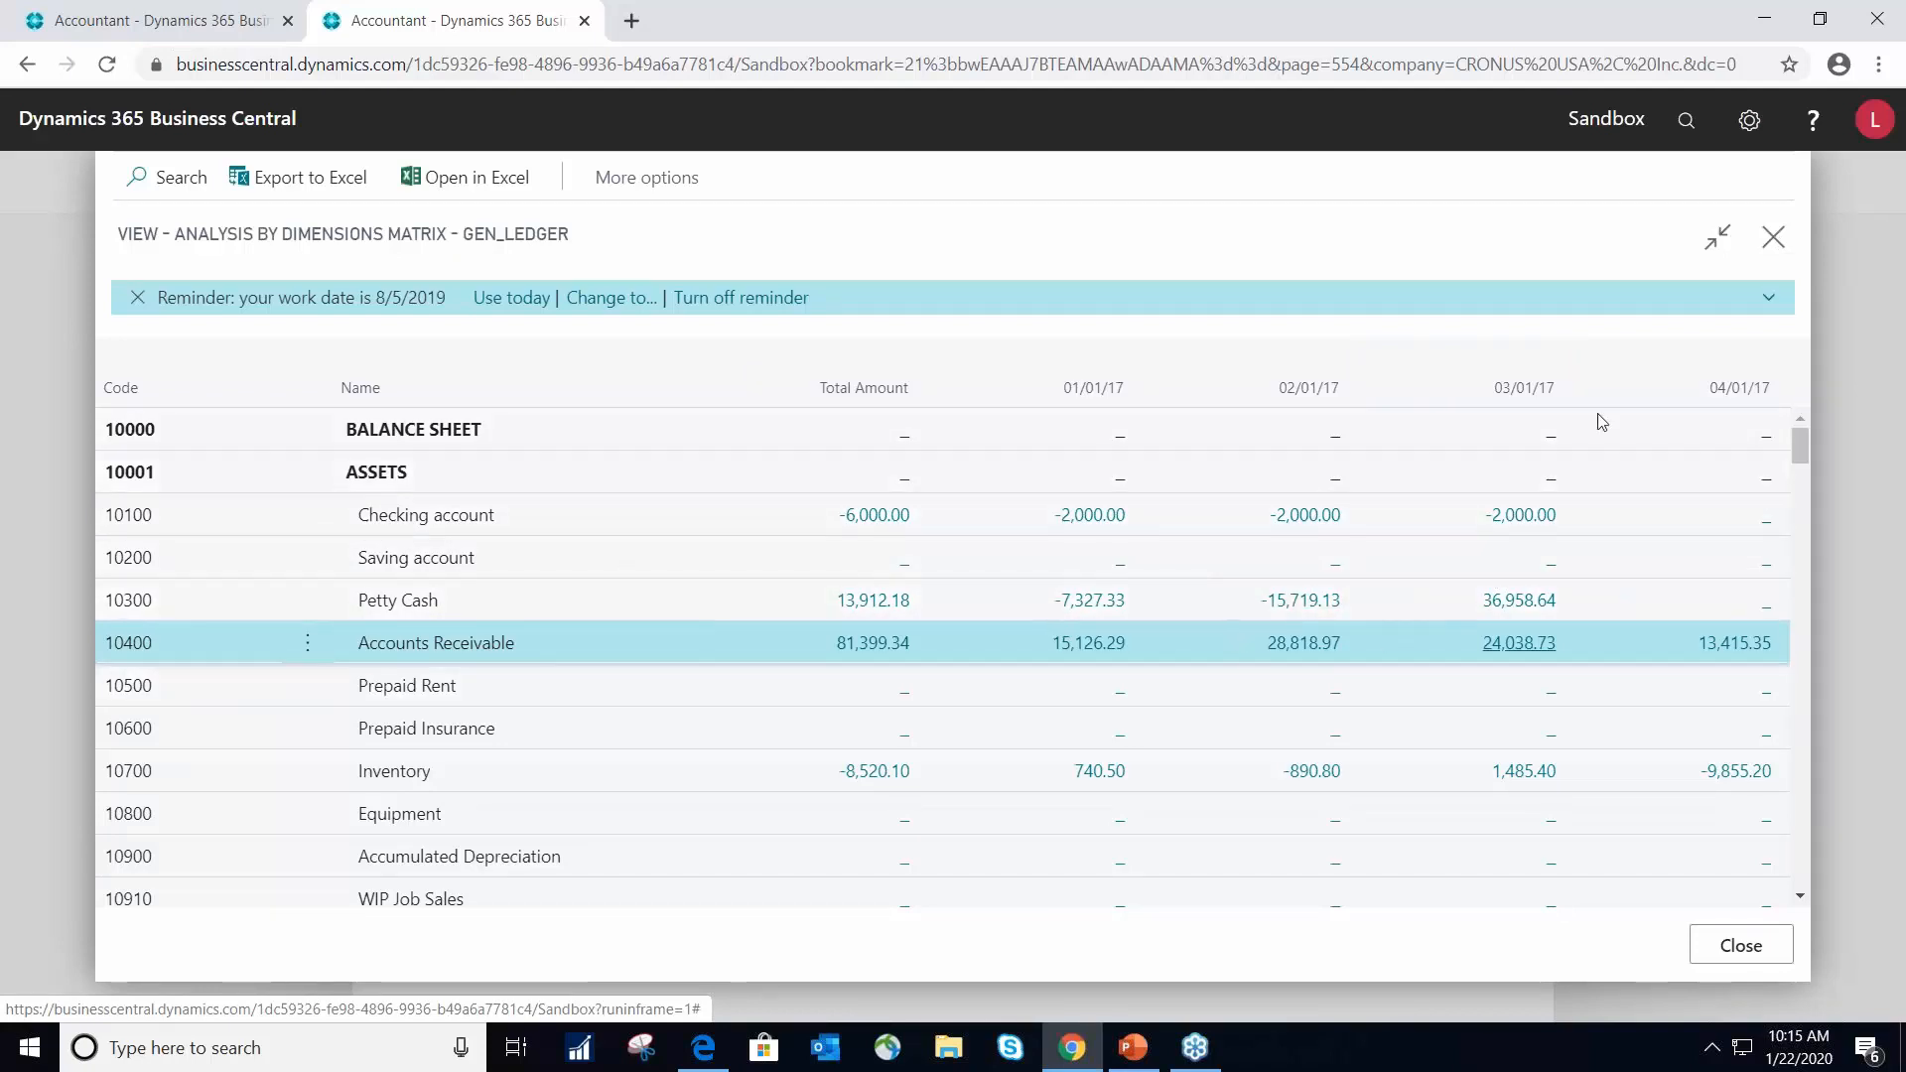
- Leave the GEN_LEDGER analysis, review the analysis view card of GEN_L TEST and return to the Analysis Views list
left_click(1774, 238)
left_click(394, 189)
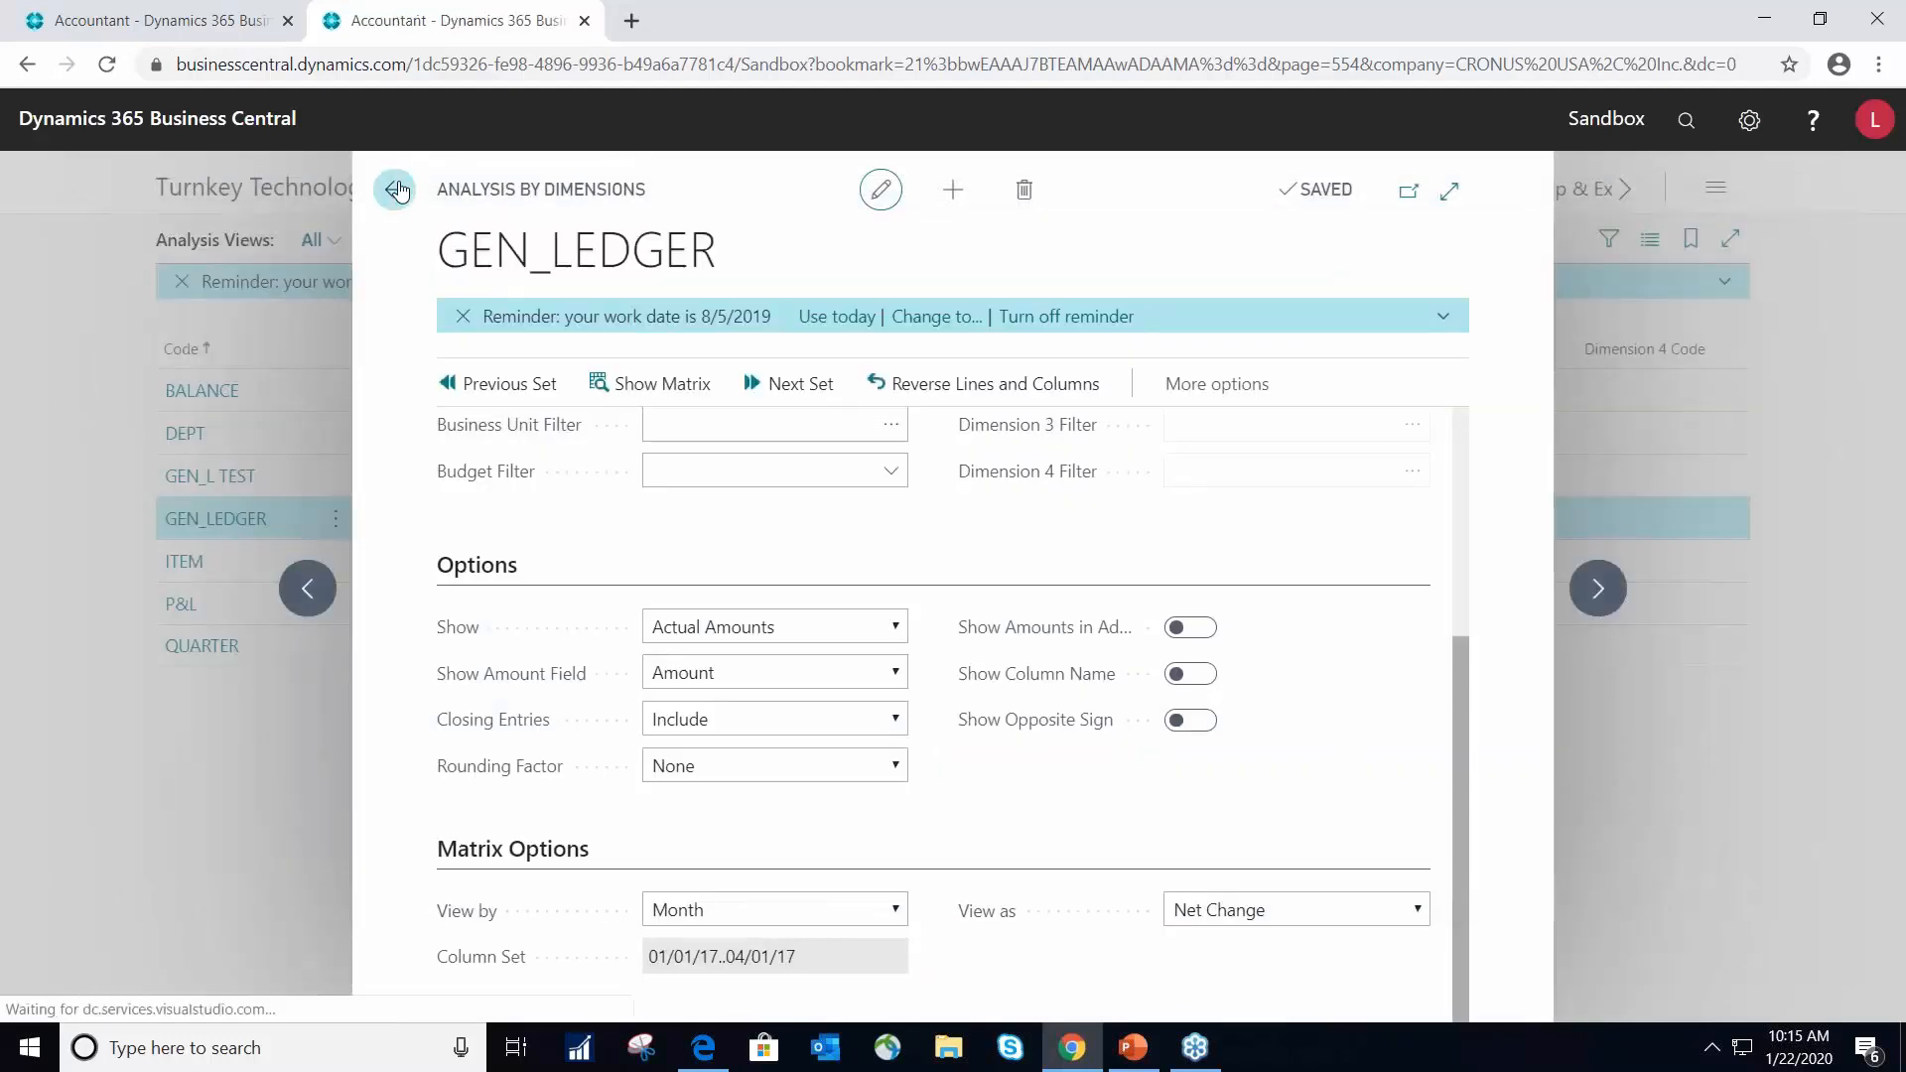
left_click(202, 480)
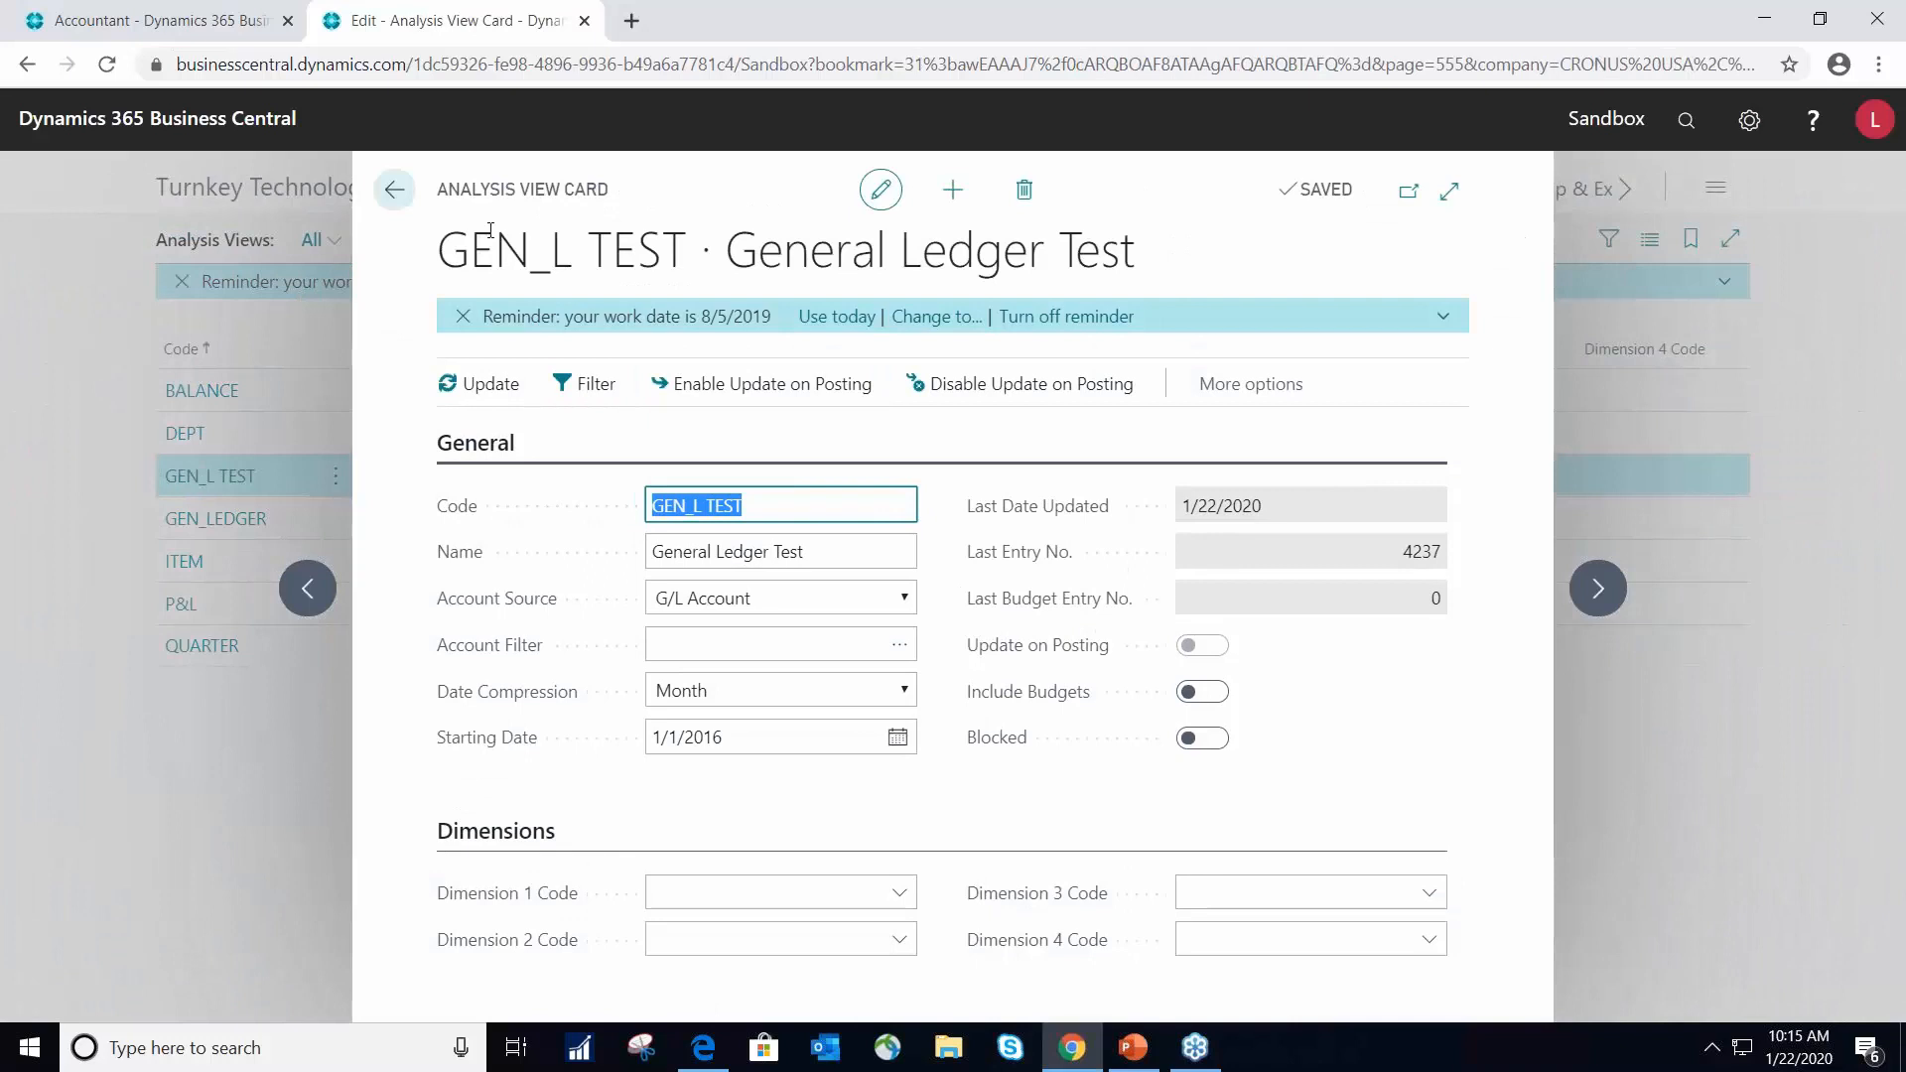
left_click(394, 190)
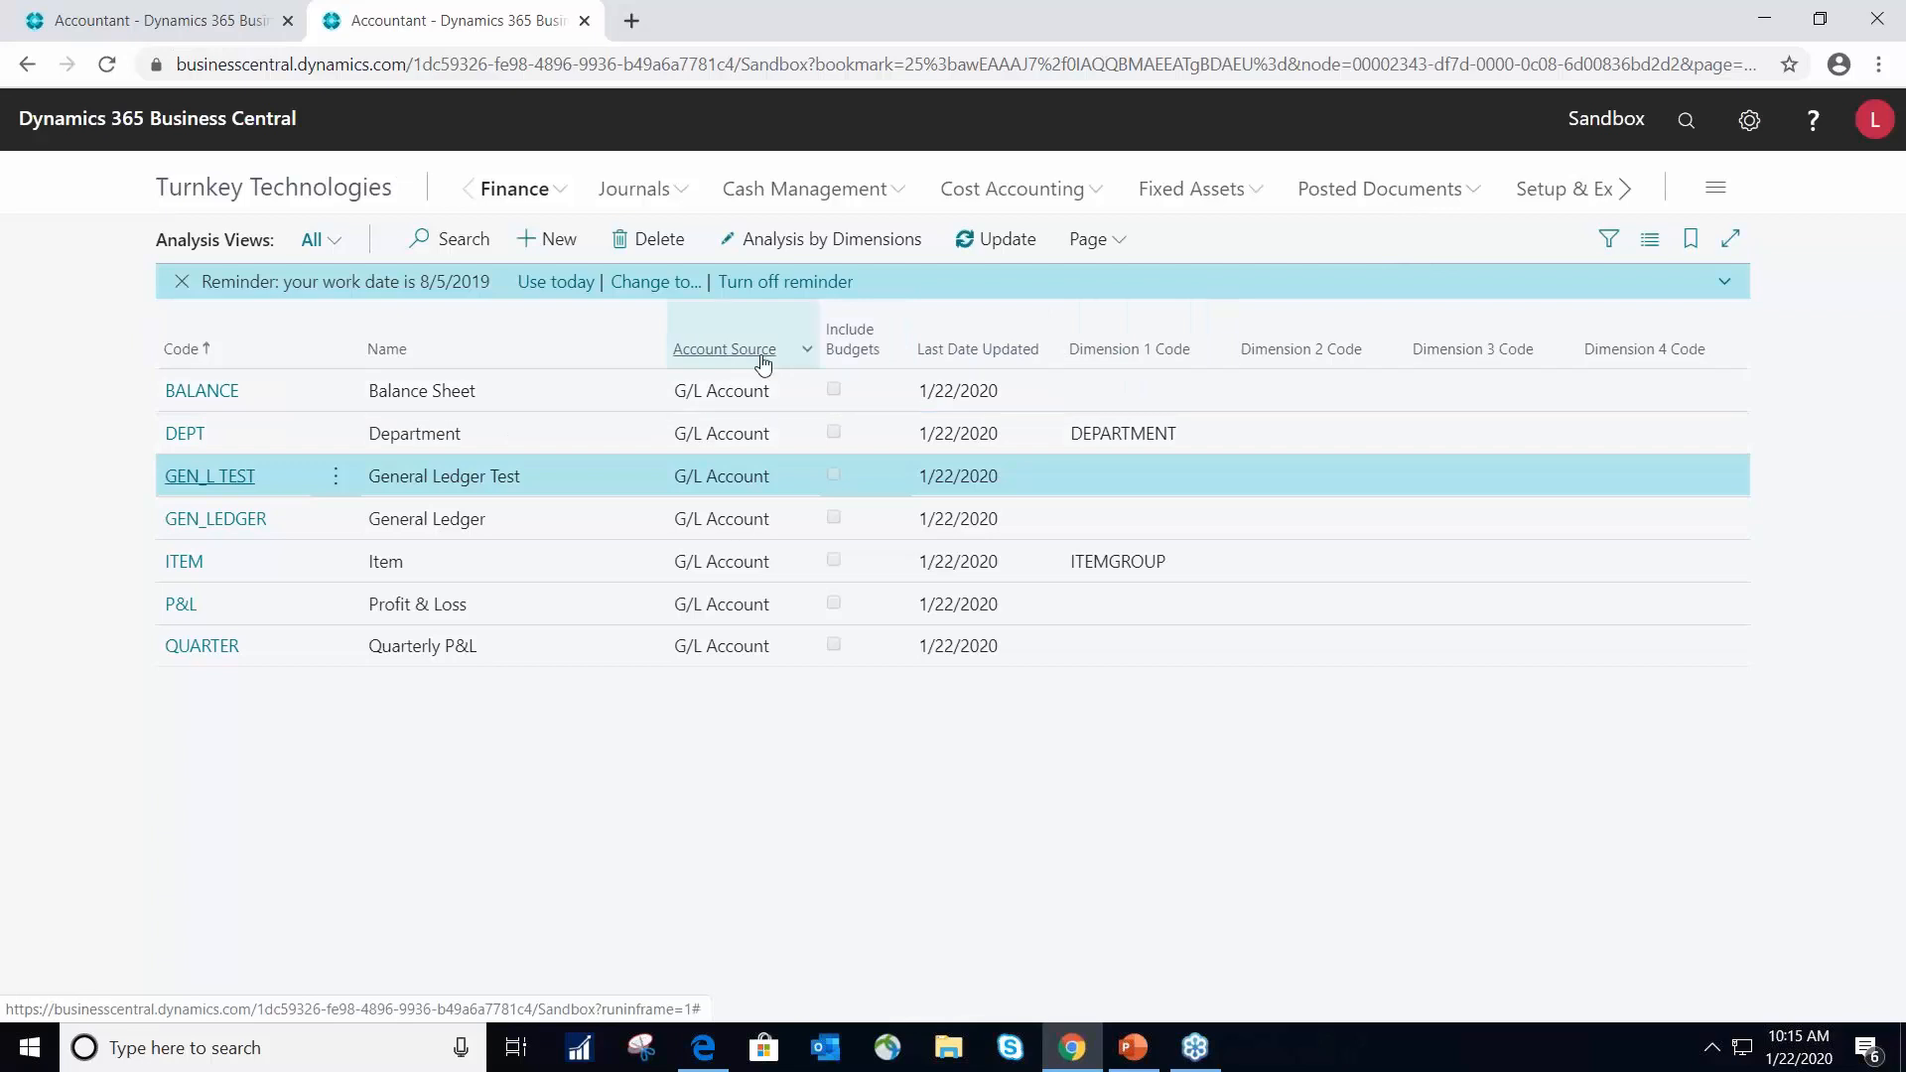
- Open Analysis by Dimensions for the GEN_L TEST view and show G/L Account as columns
left_click(779, 242)
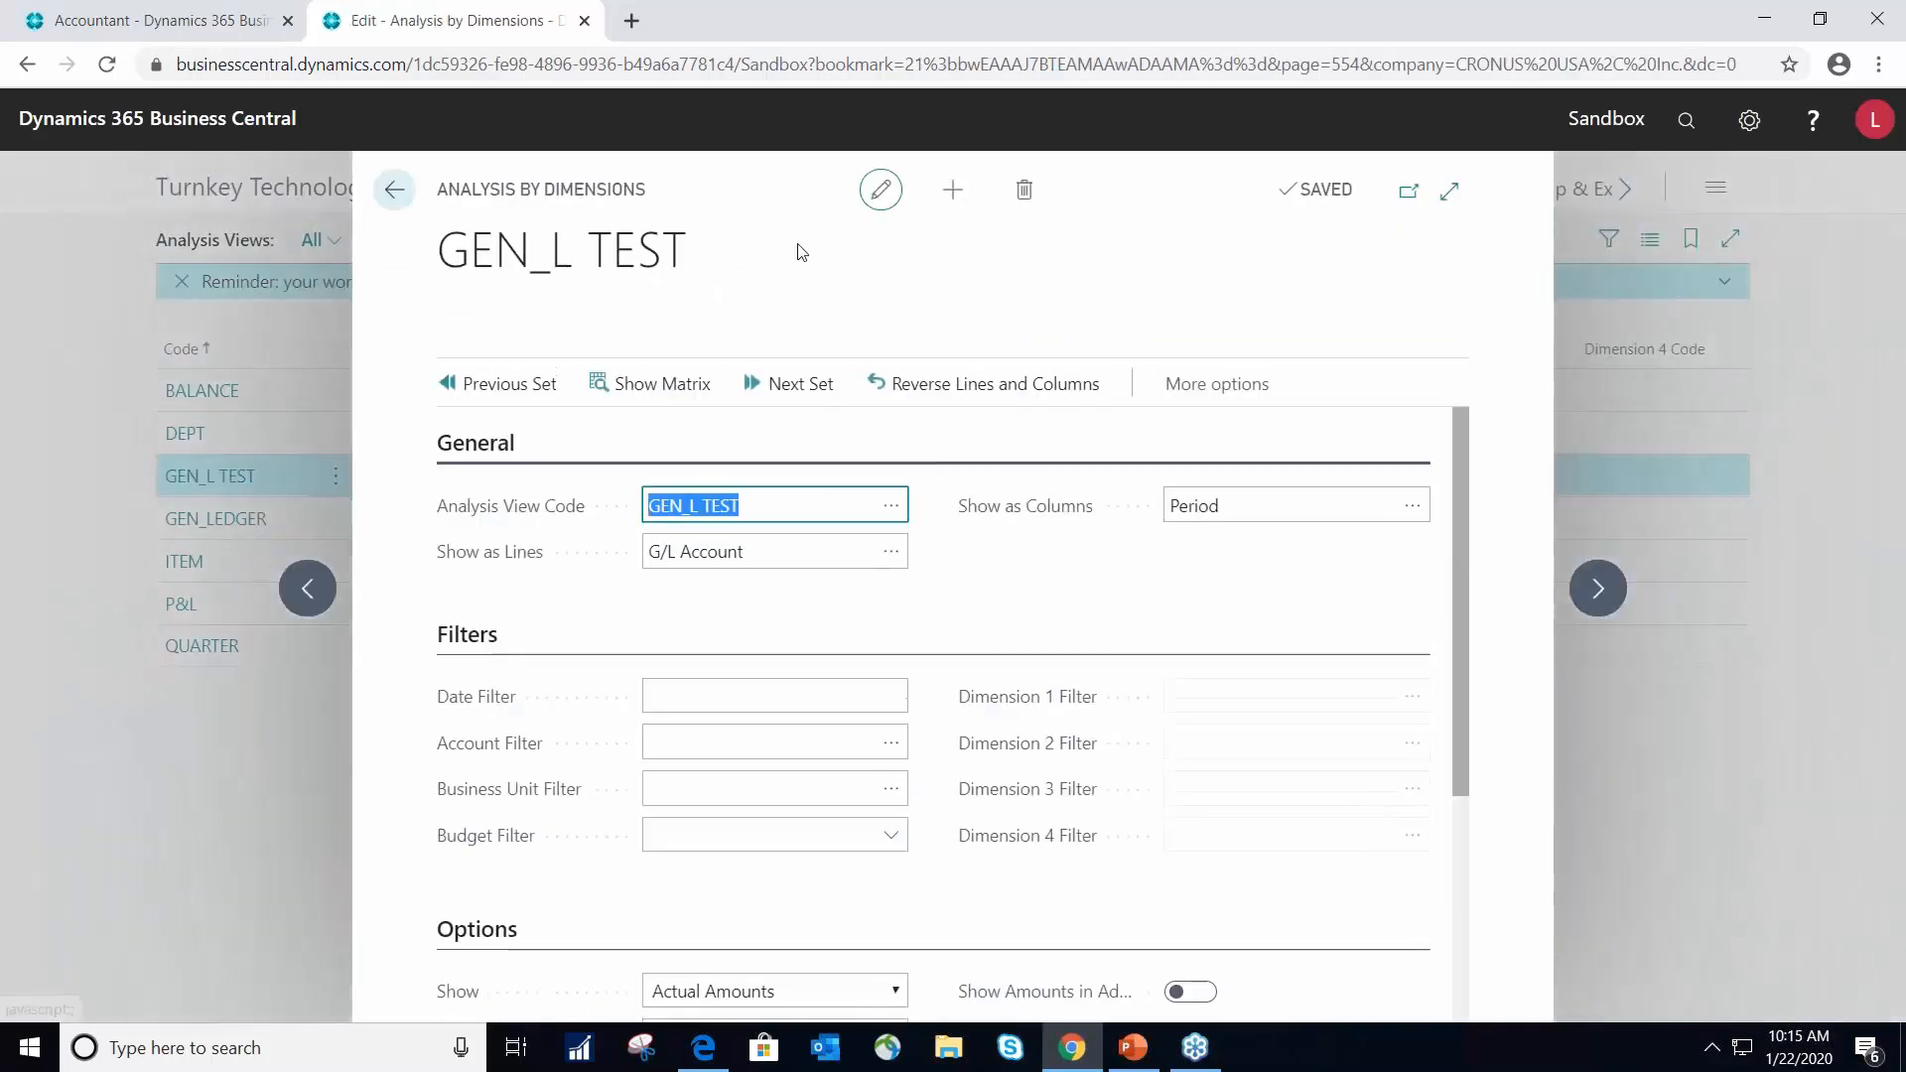
left_click(1281, 487)
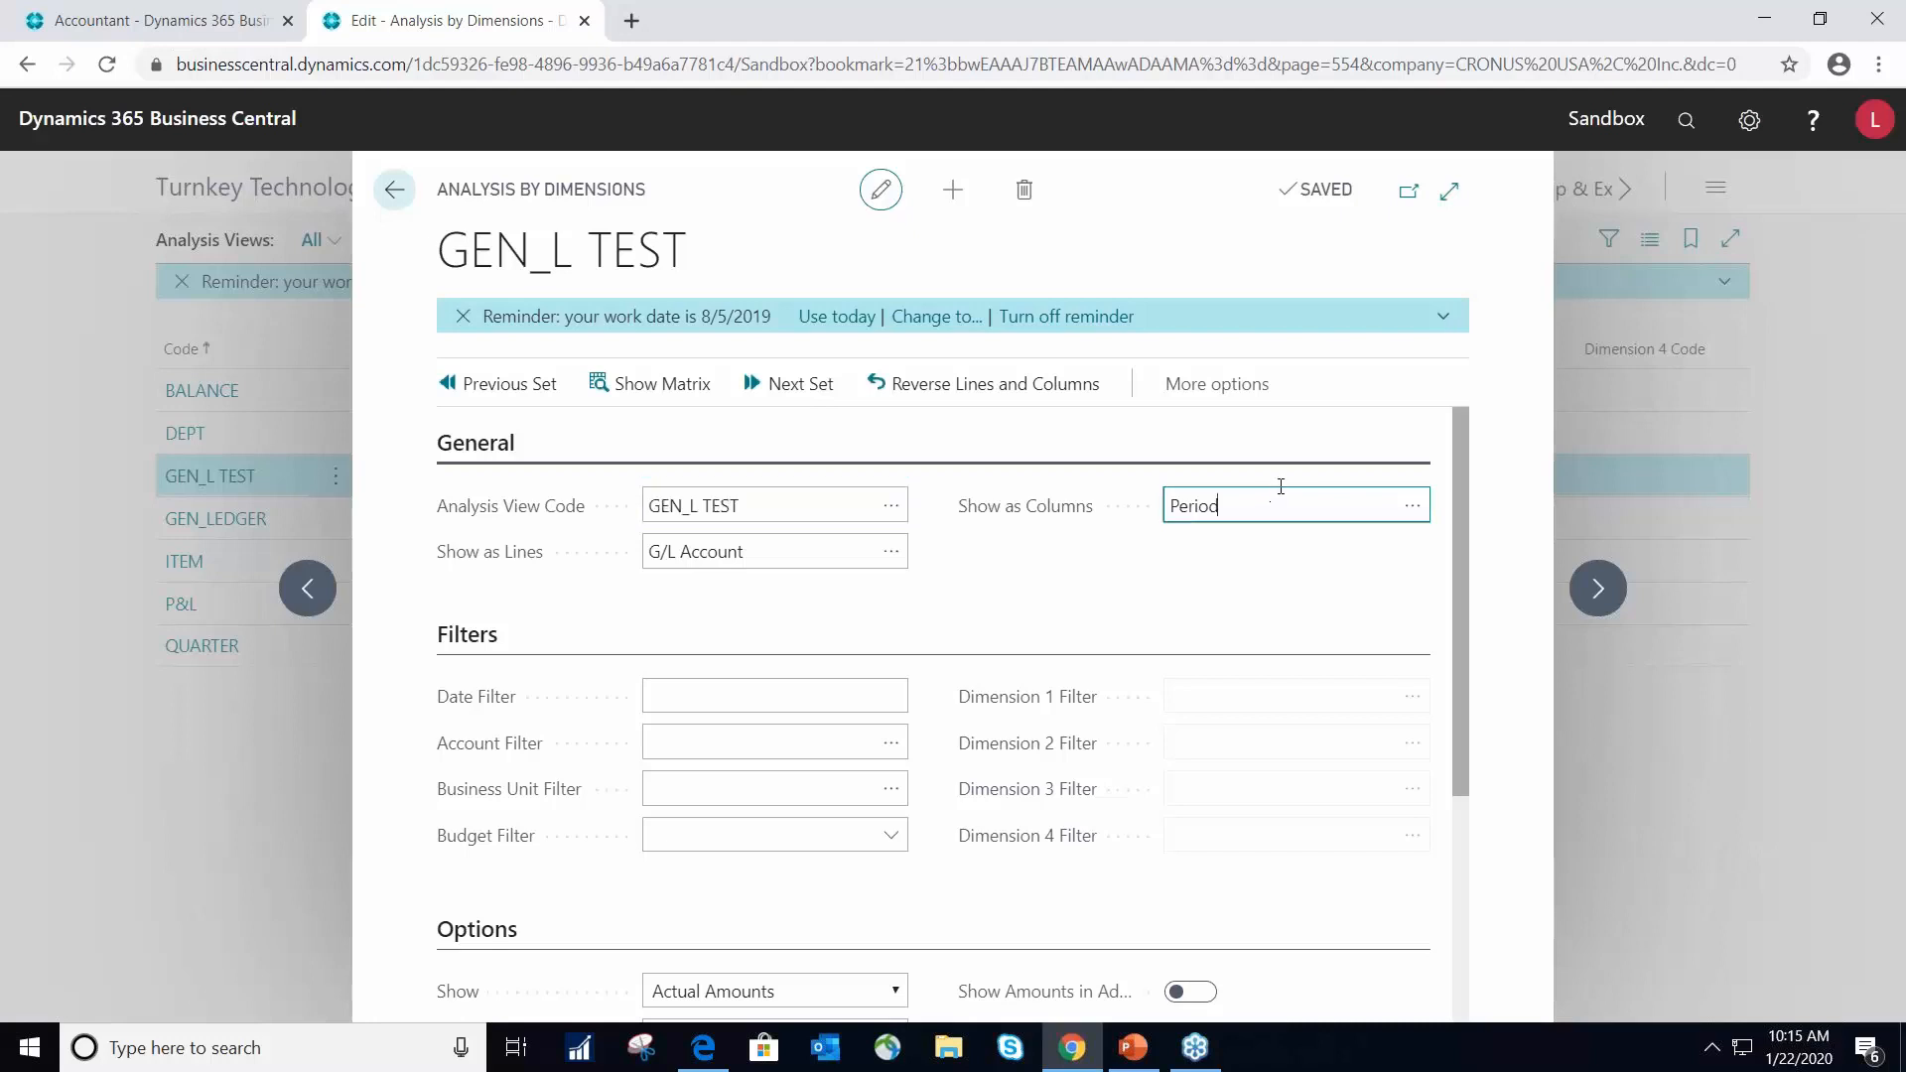
left_click(1412, 511)
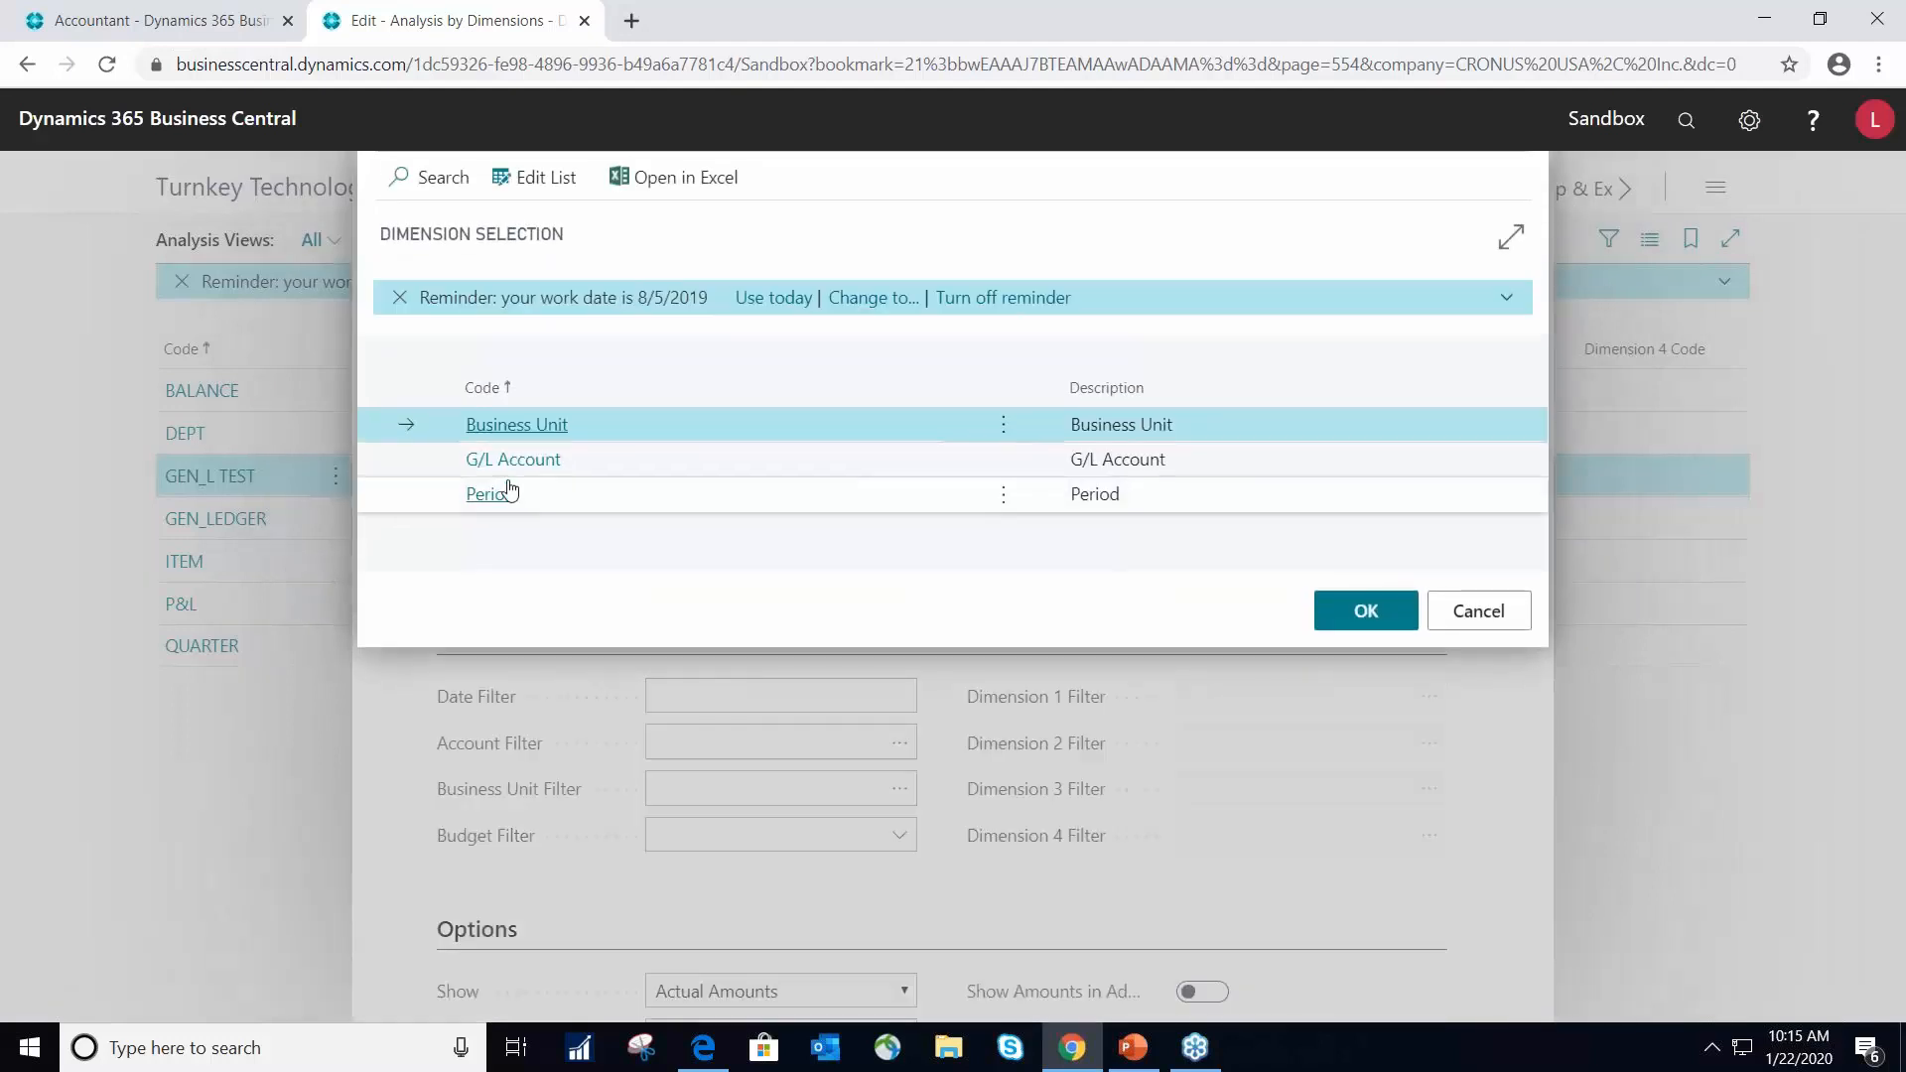
left_click(509, 490)
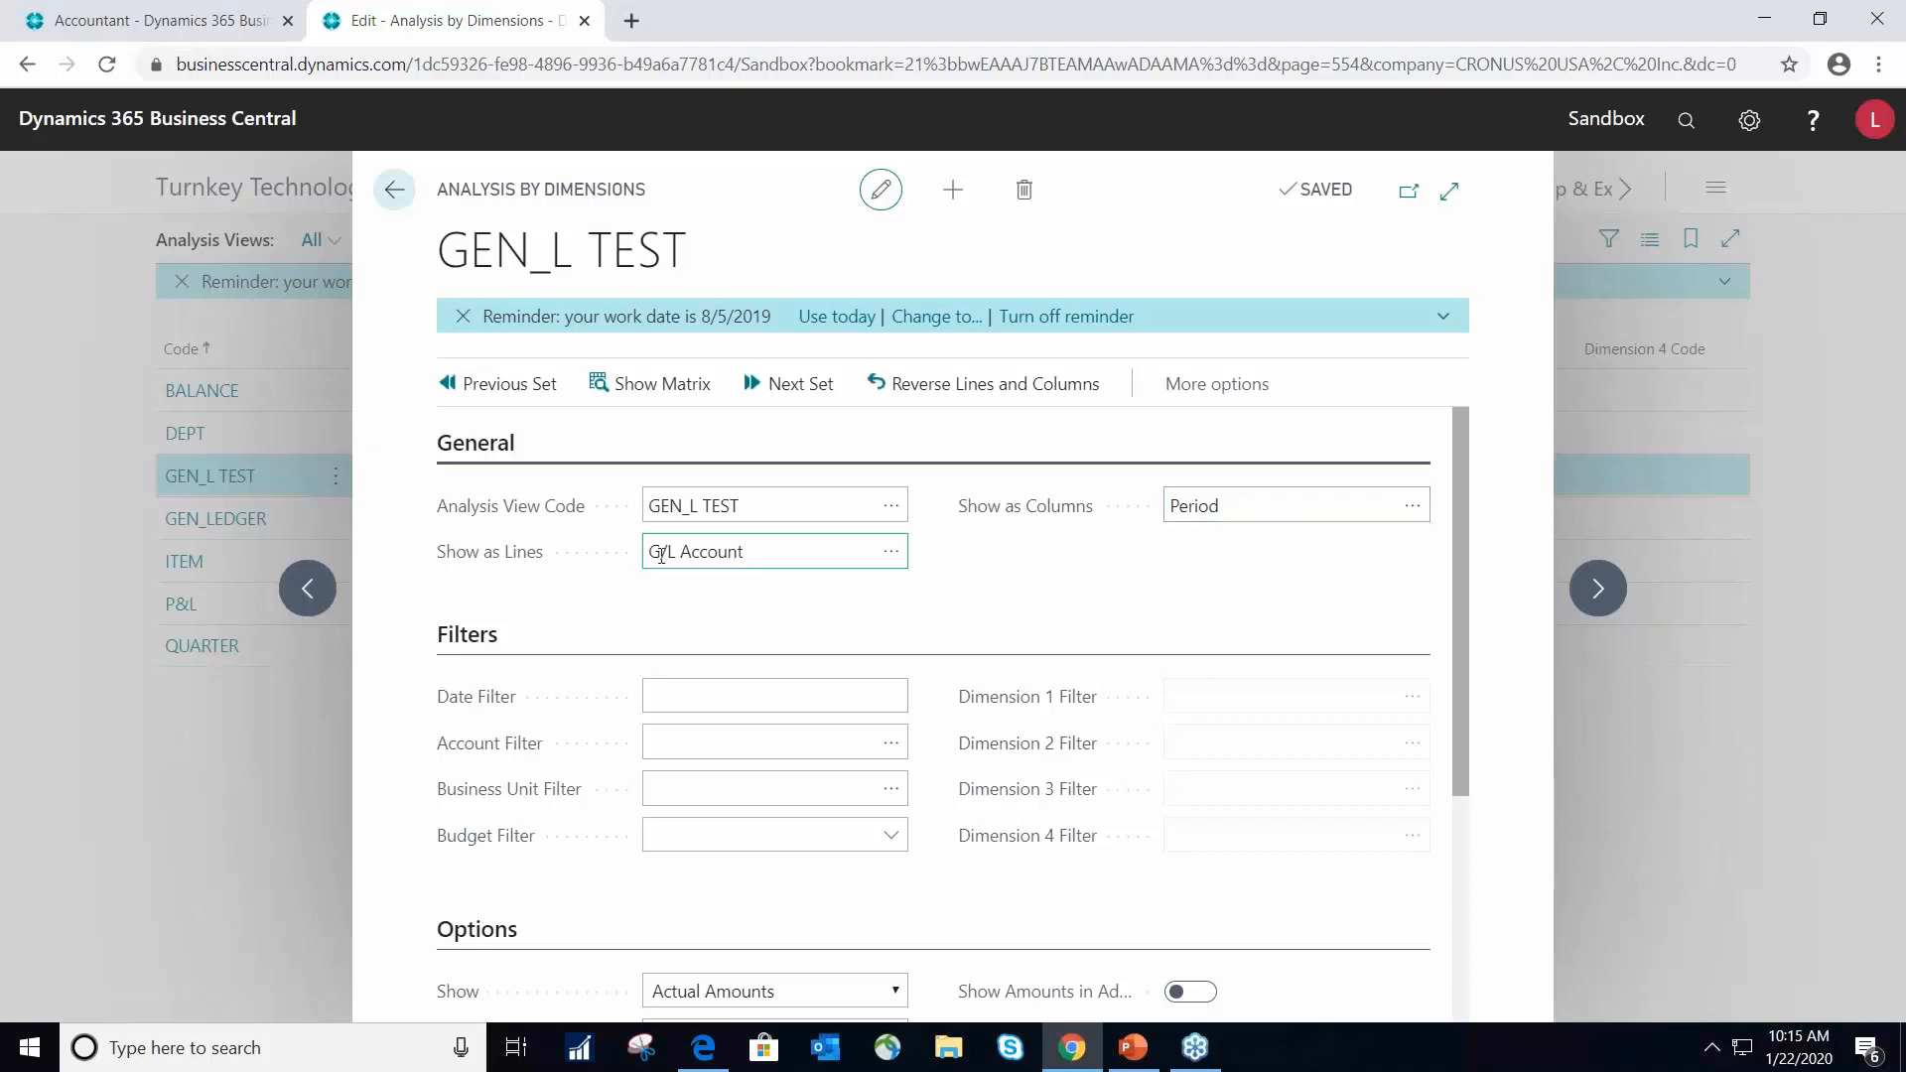
left_click(1411, 507)
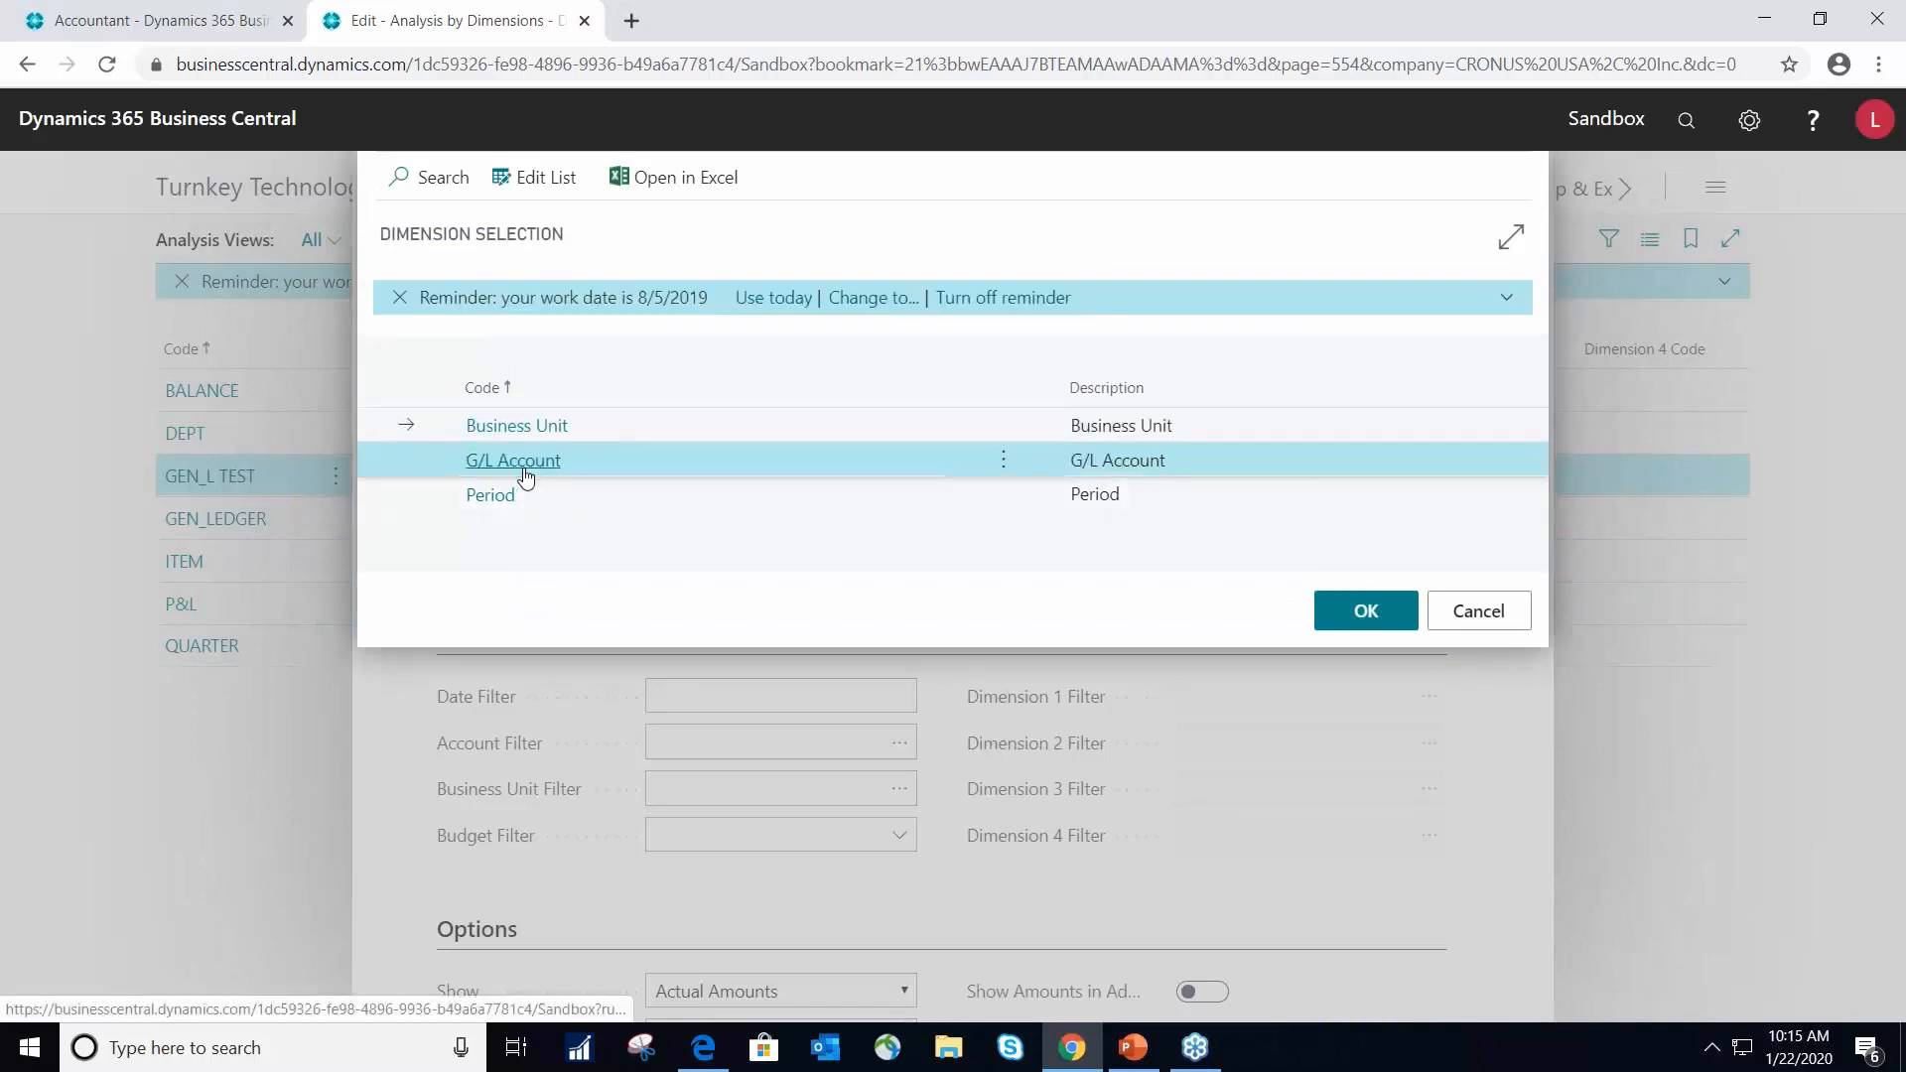
left_click(523, 473)
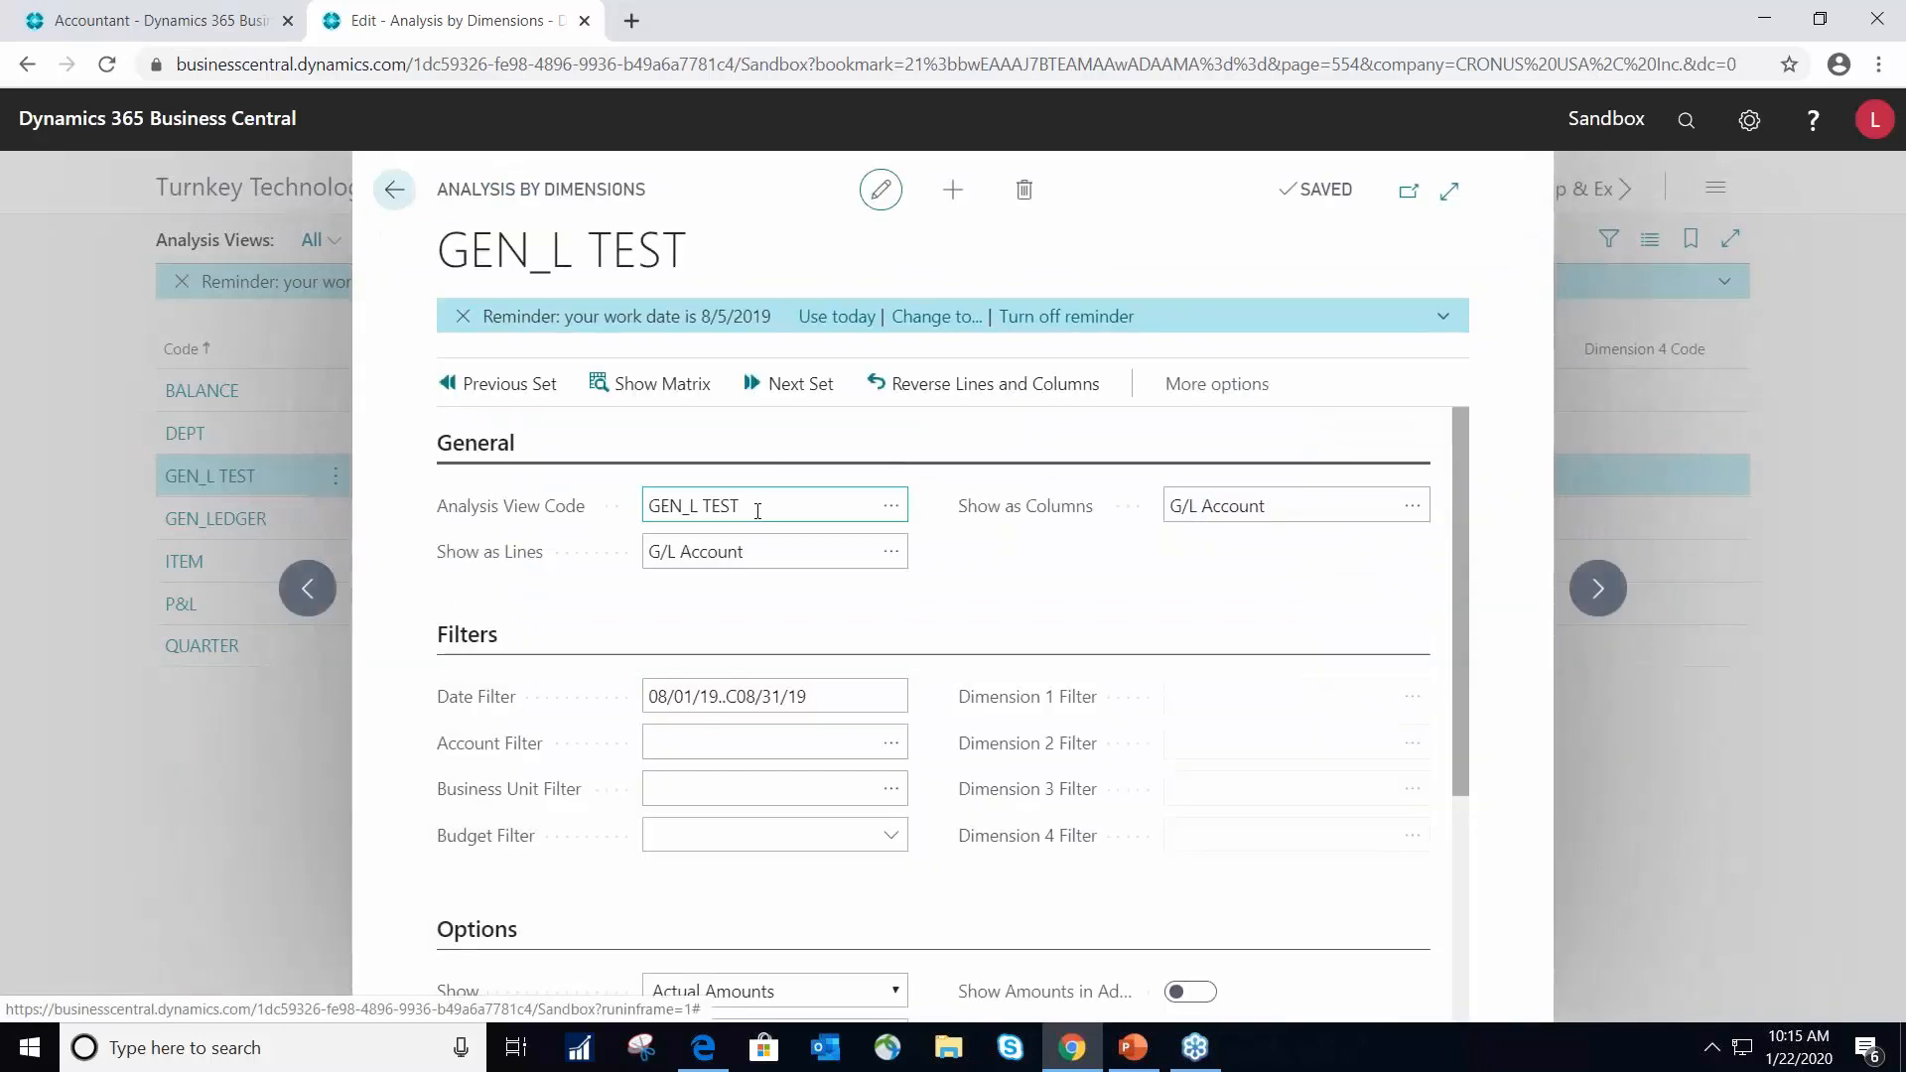
- Show Period as lines for the GEN_L TEST analysis and set the date filter to 01/01/17..04/30/17
left_click(890, 552)
left_click(490, 497)
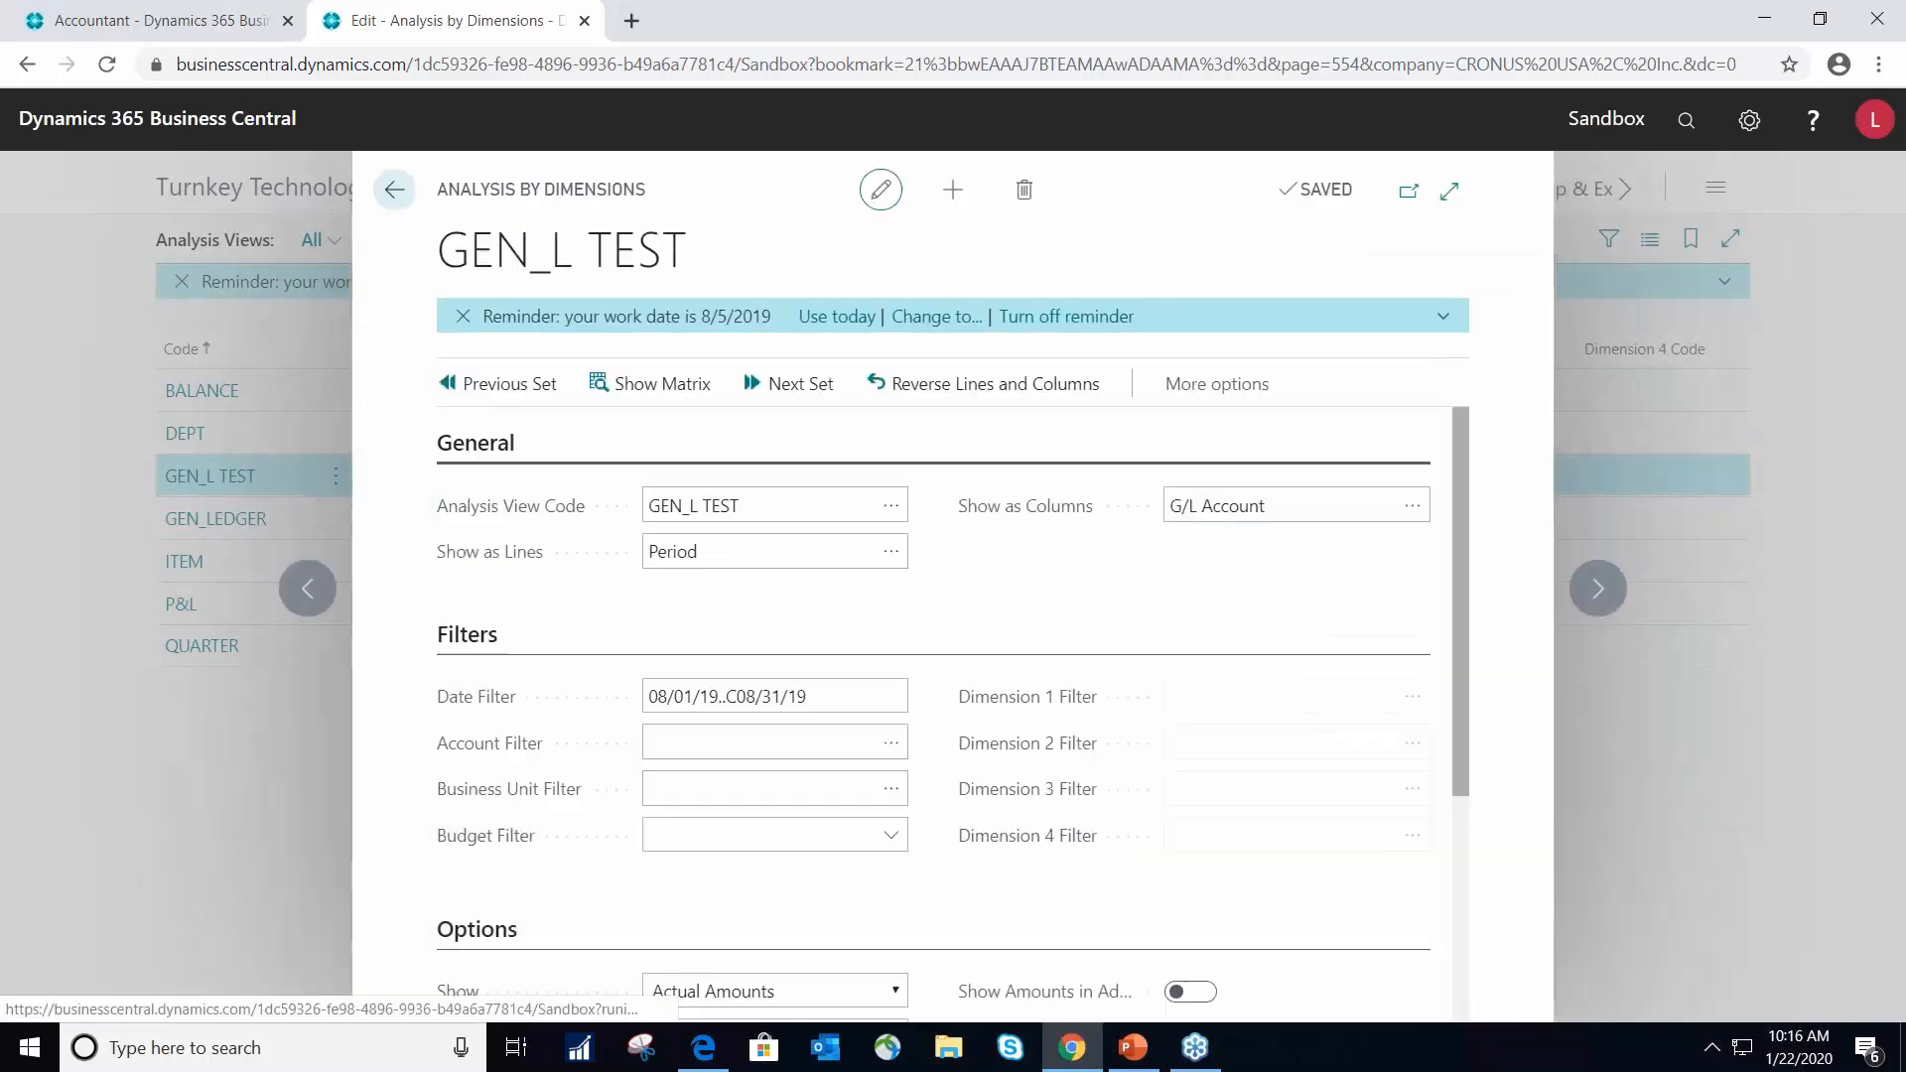
scroll(846, 664, "down", 1)
left_click_drag(810, 448, 361, 398)
type("01/018=")
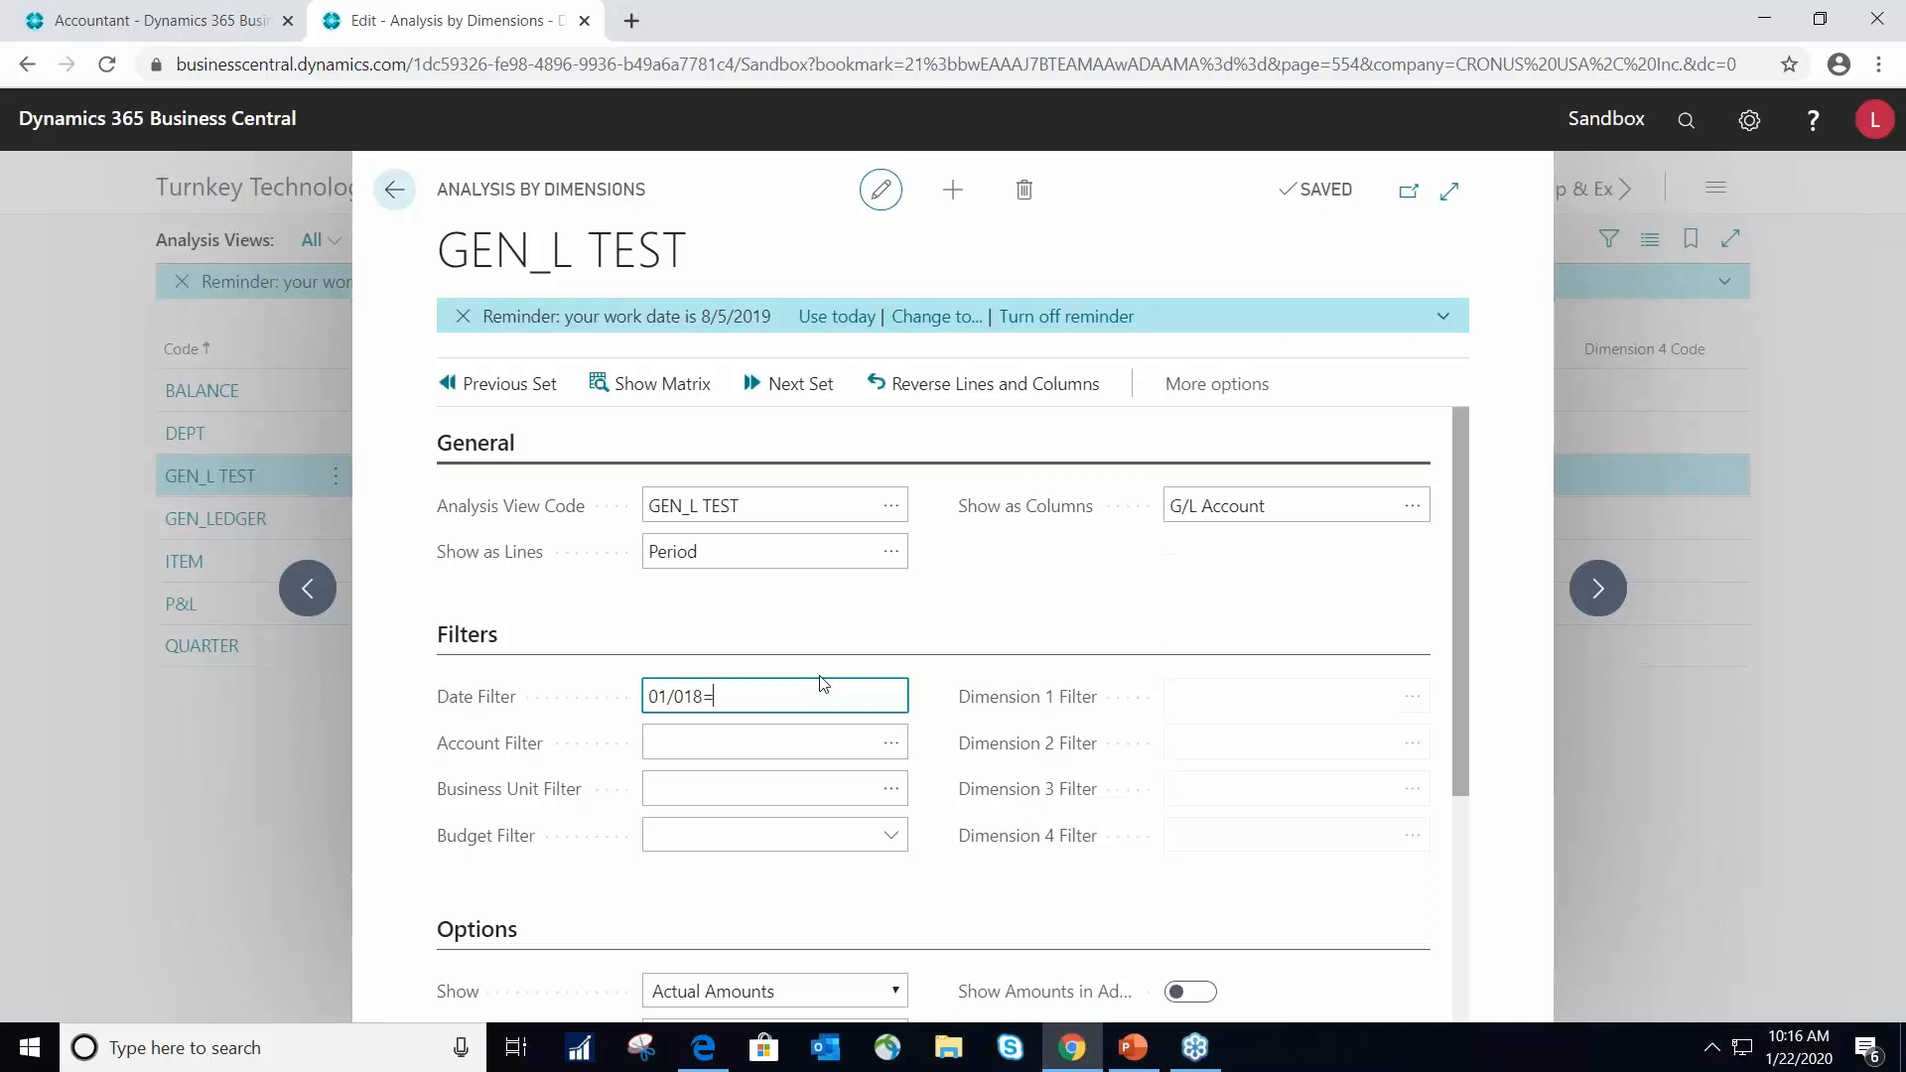
type("/2017..0430/2017")
key("Return")
key("Return")
key("Return")
- Check the analysis options, review the GEN_L TEST matrix of G/L accounts by month, and close it
scroll(864, 695, "down", 4)
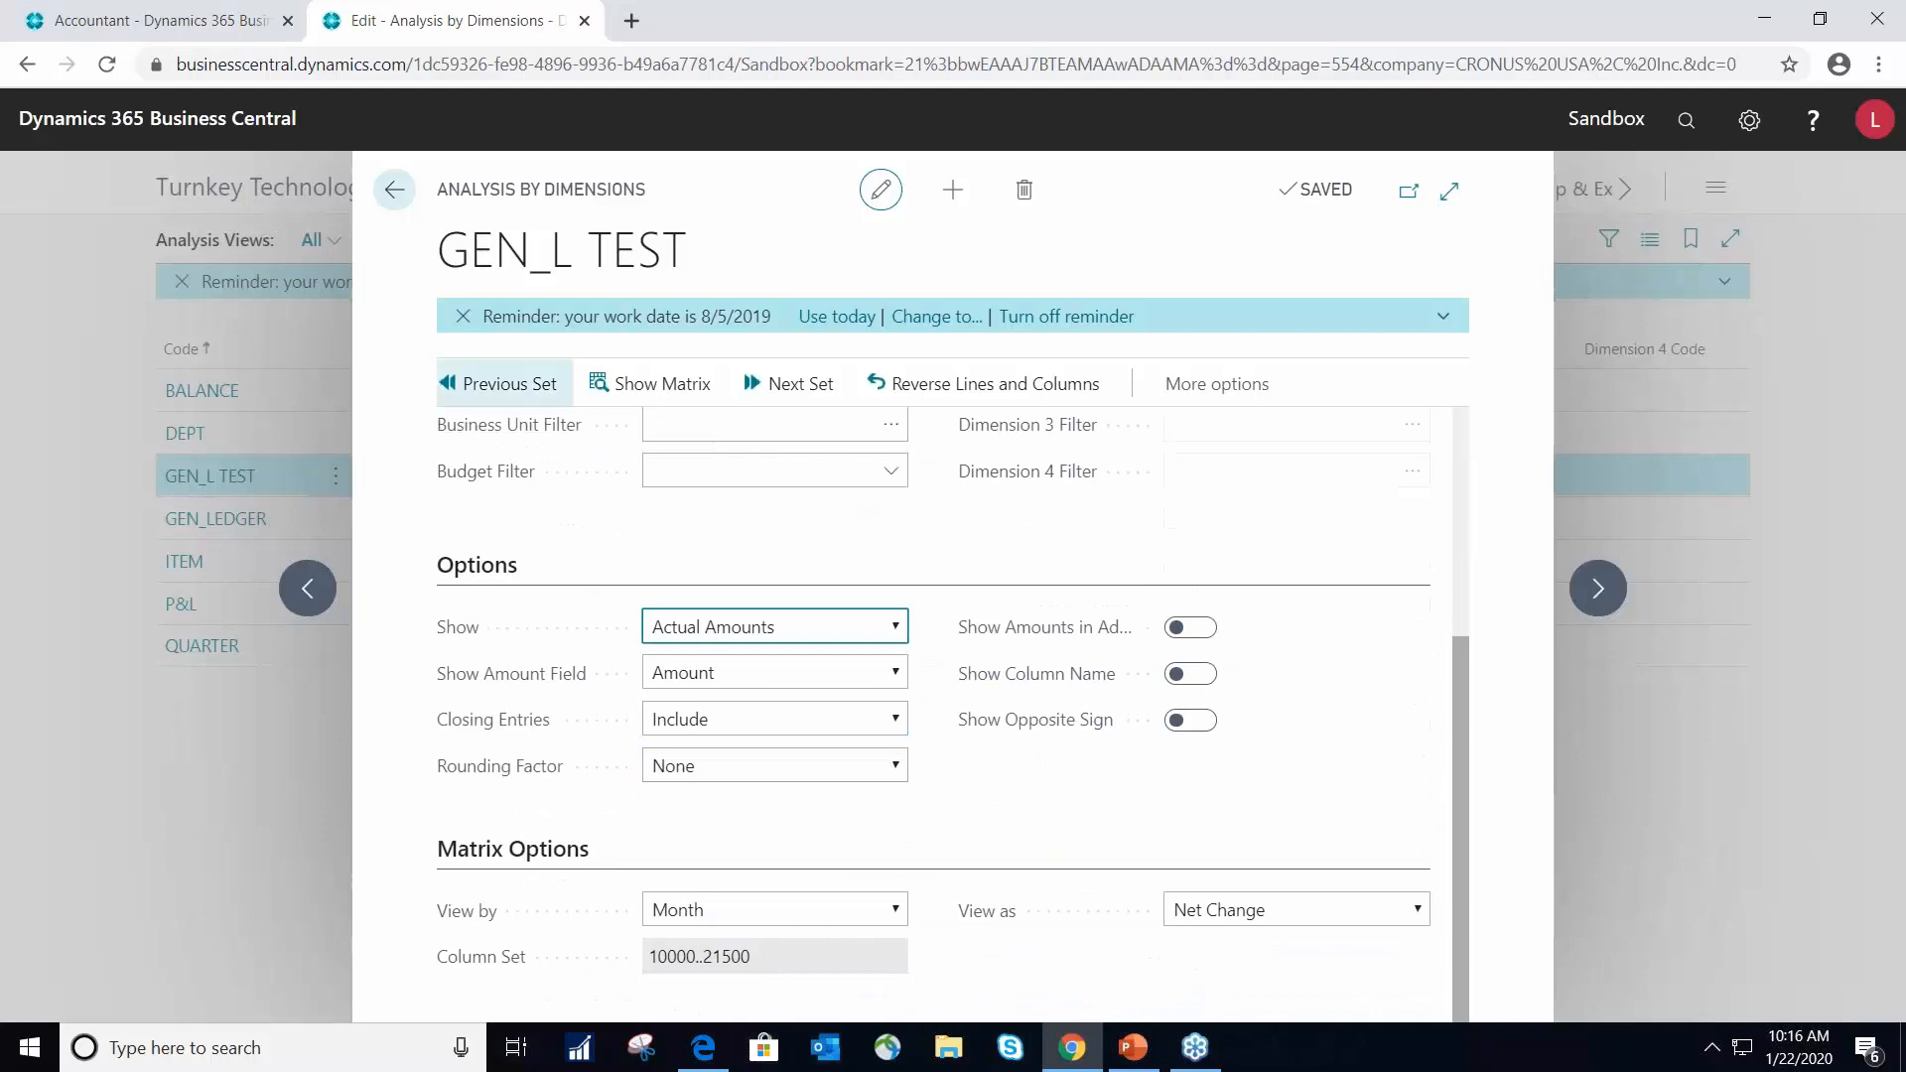
scroll(834, 826, "up", 4)
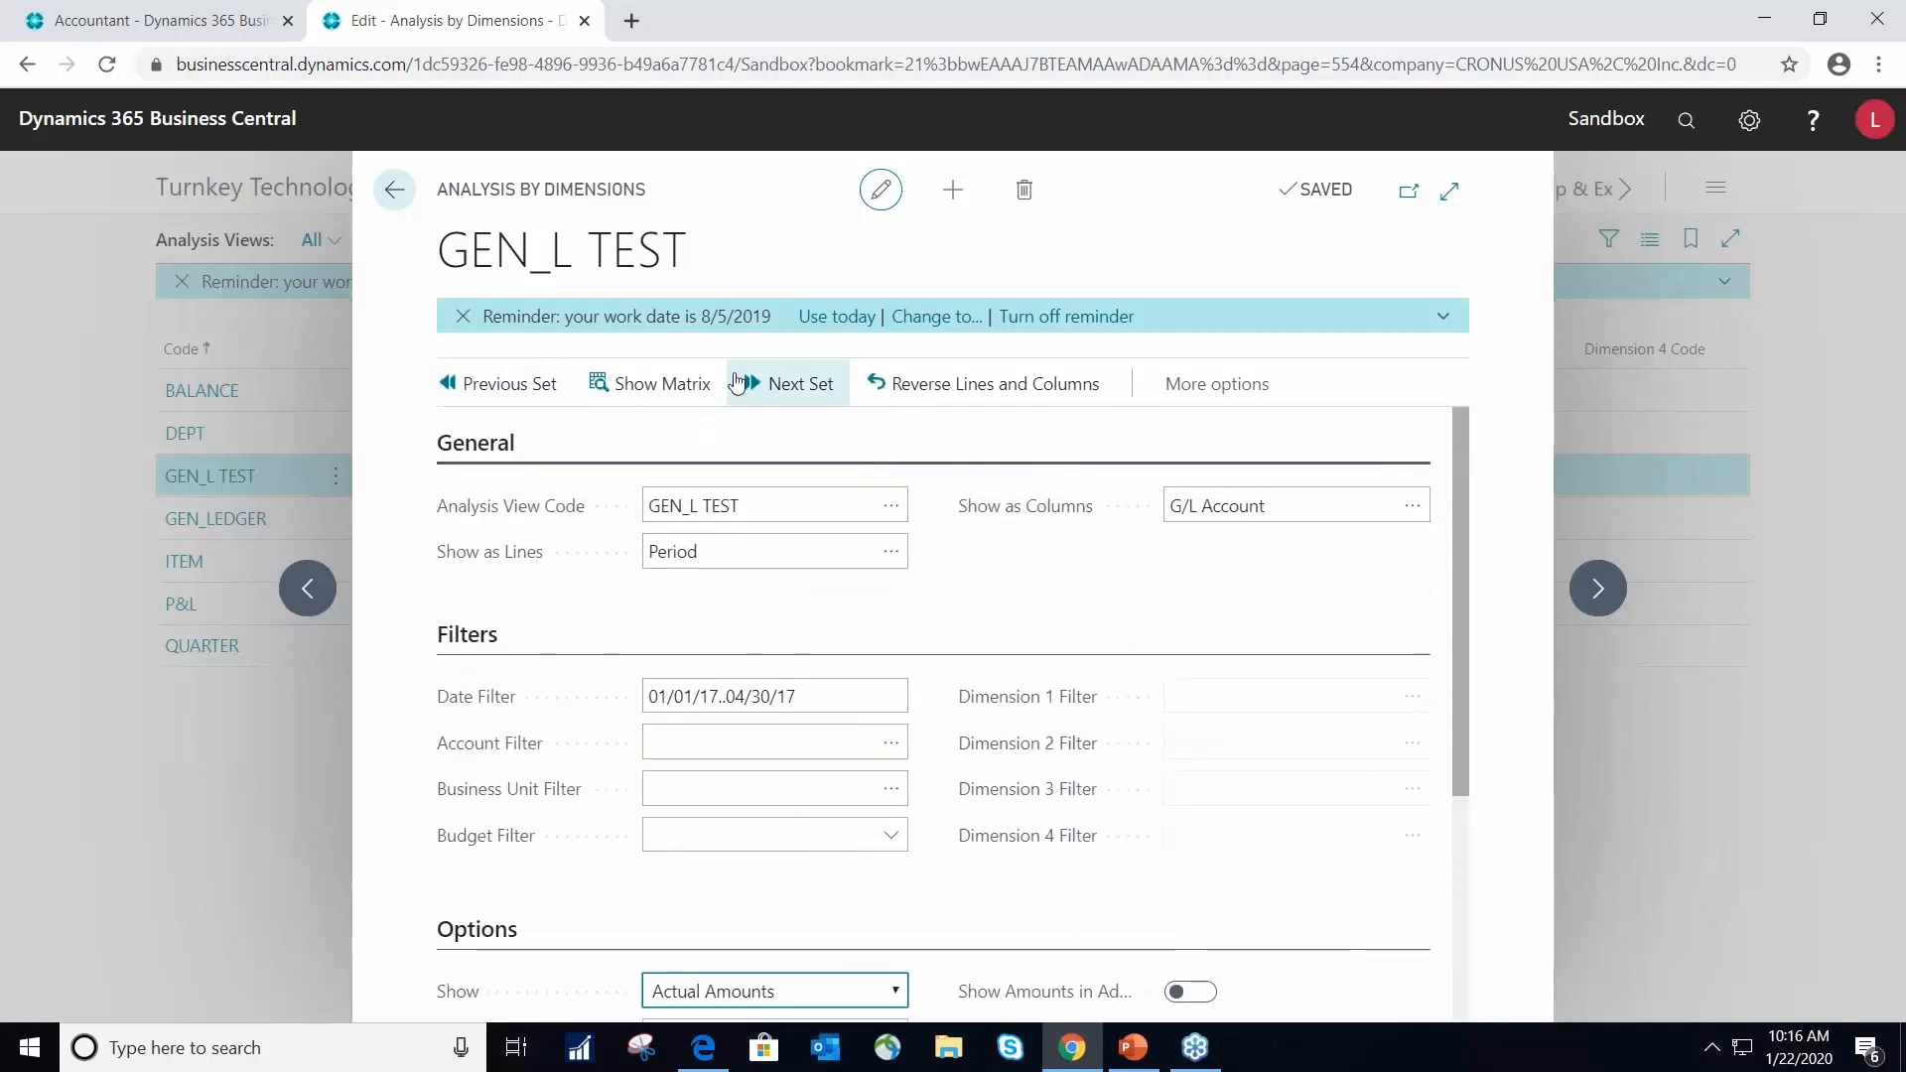
left_click(656, 393)
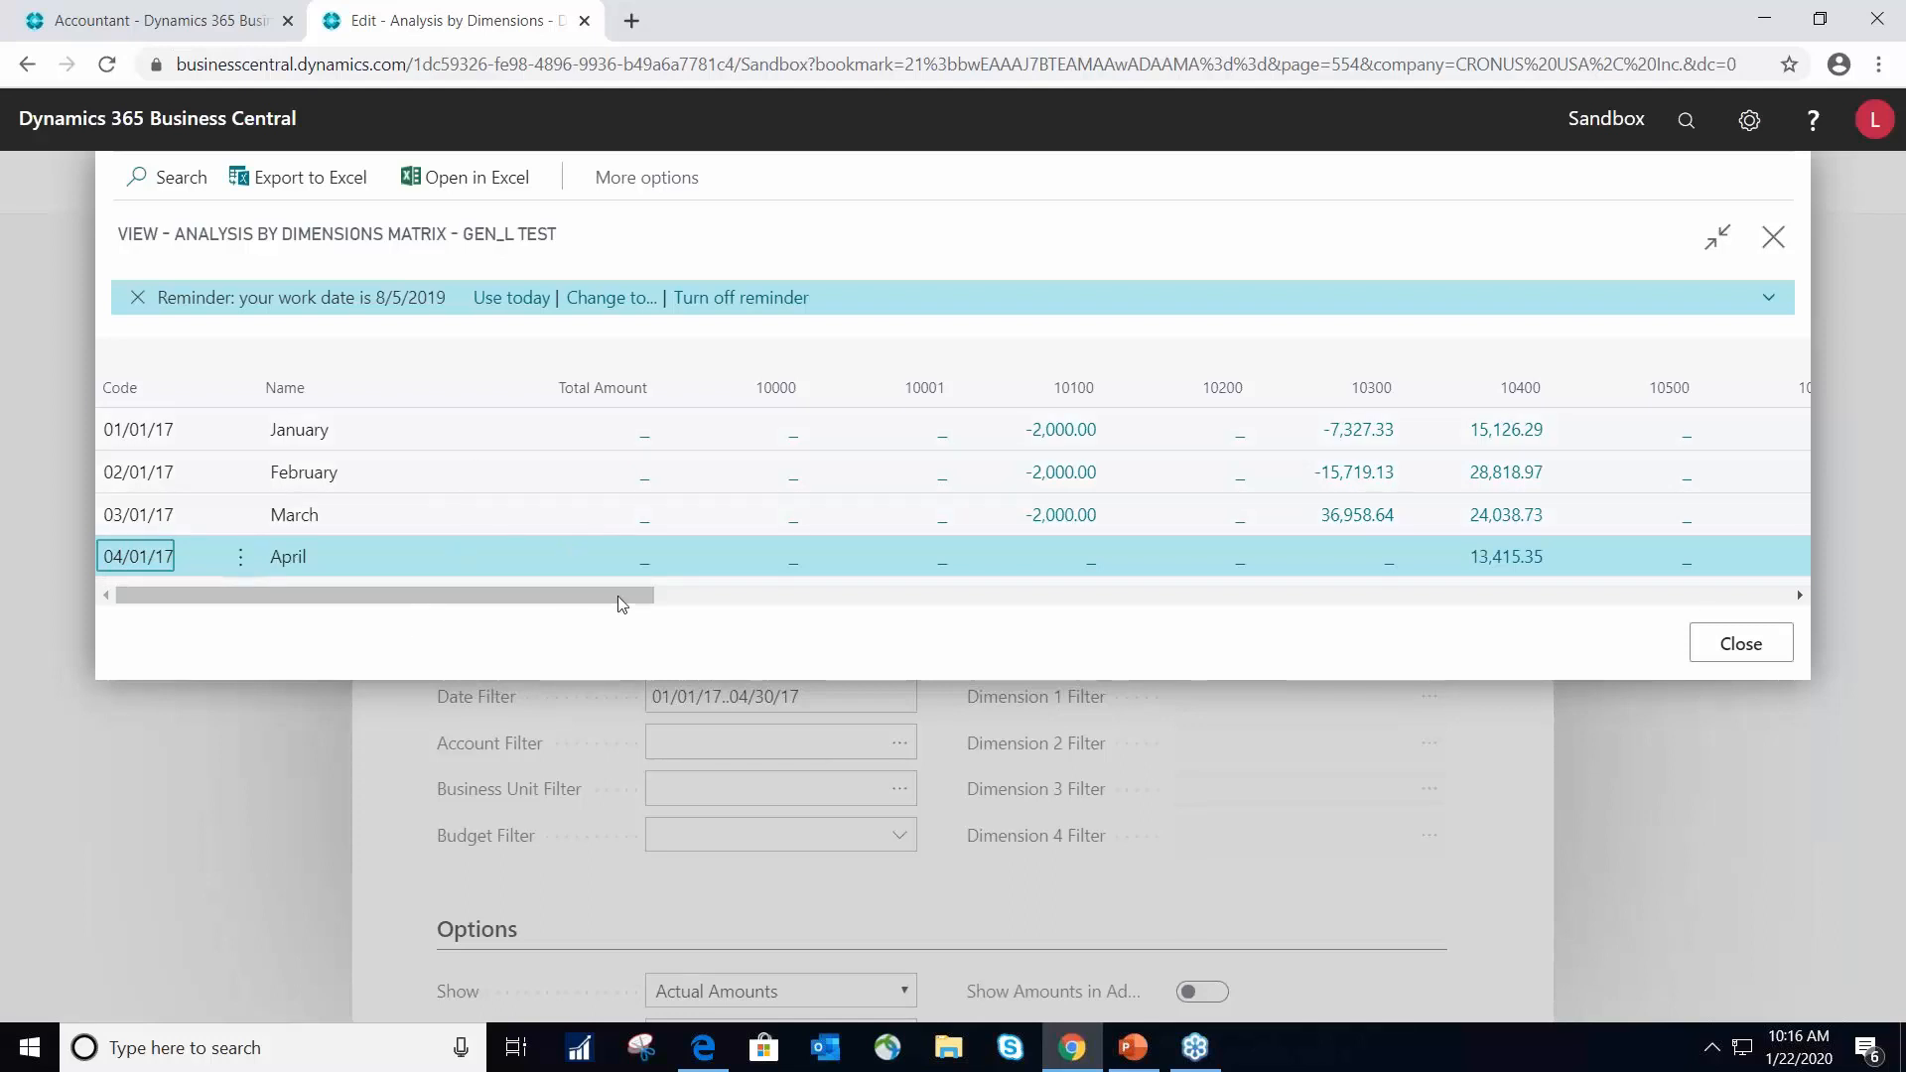
left_click(1738, 650)
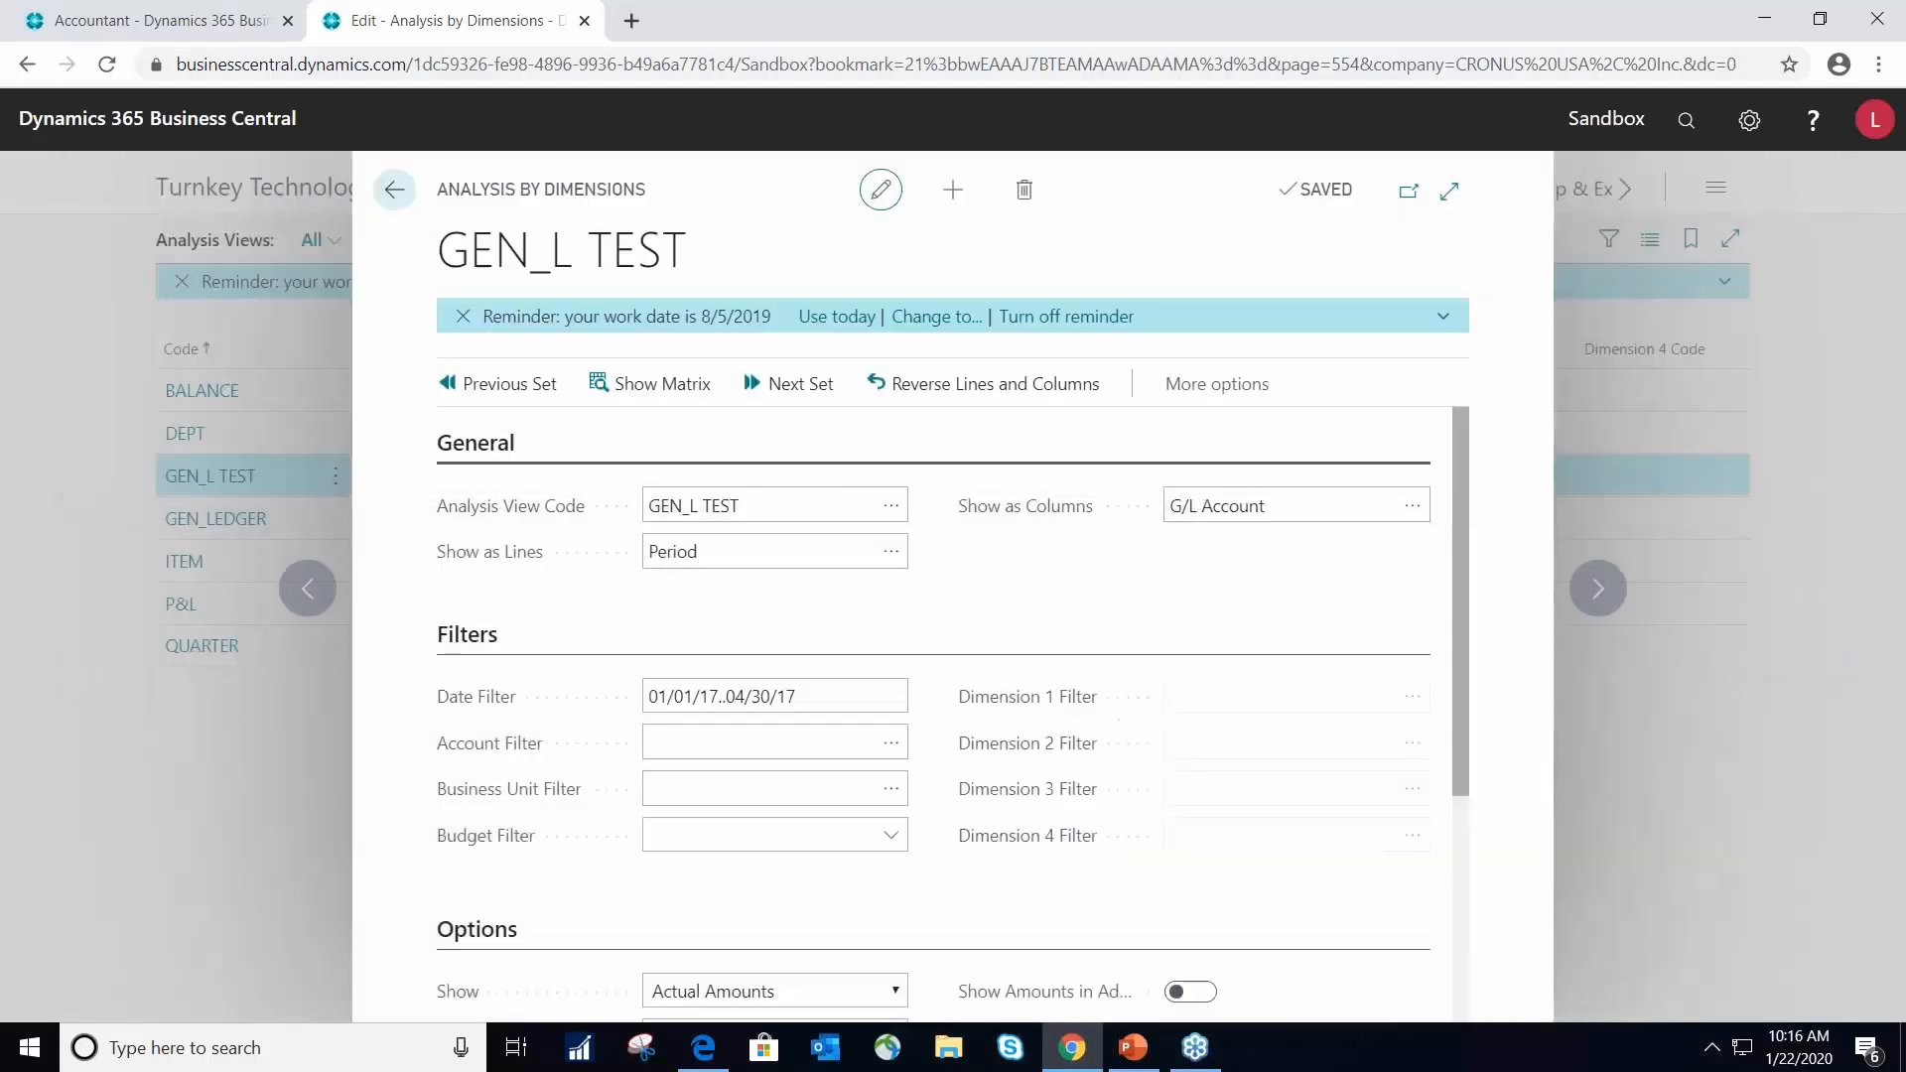
- Leave the GEN_L TEST analysis, review the BALANCE analysis view card and return to the Analysis Views list
left_click(392, 187)
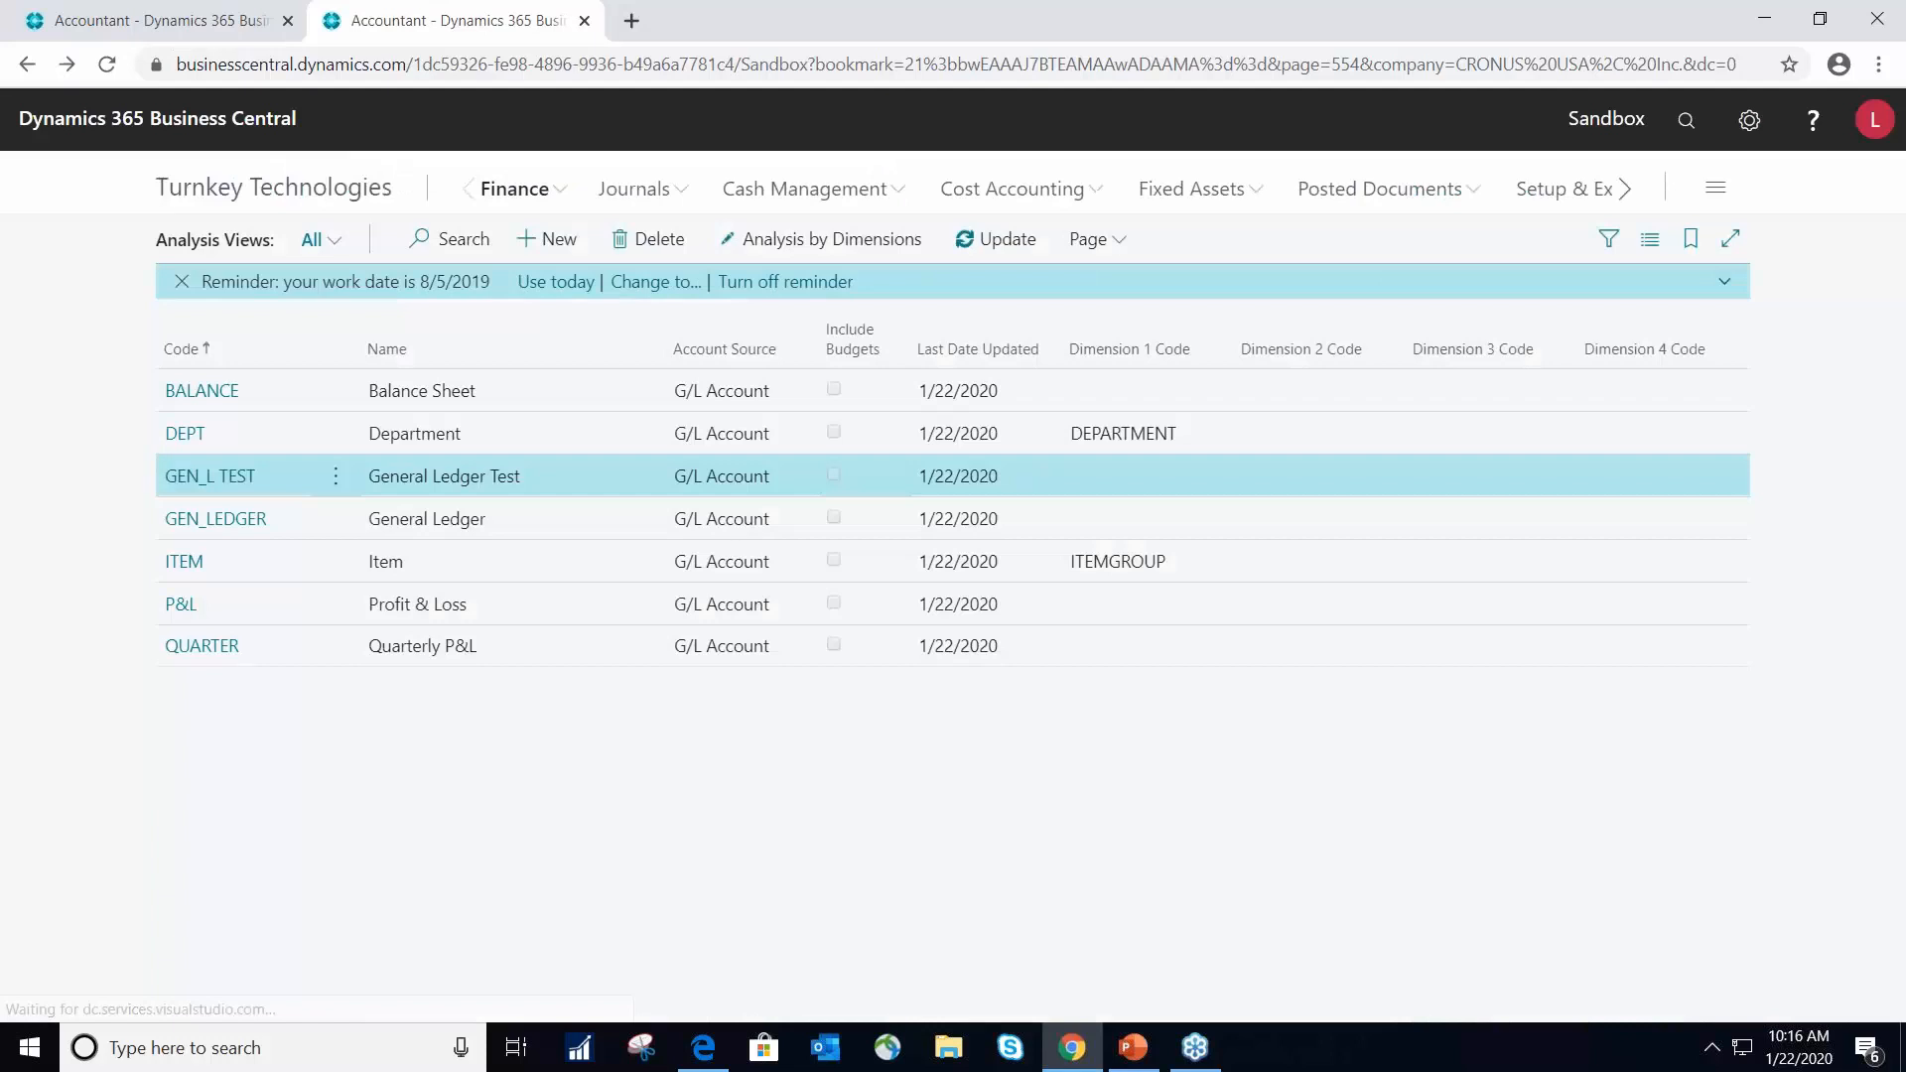
left_click(200, 393)
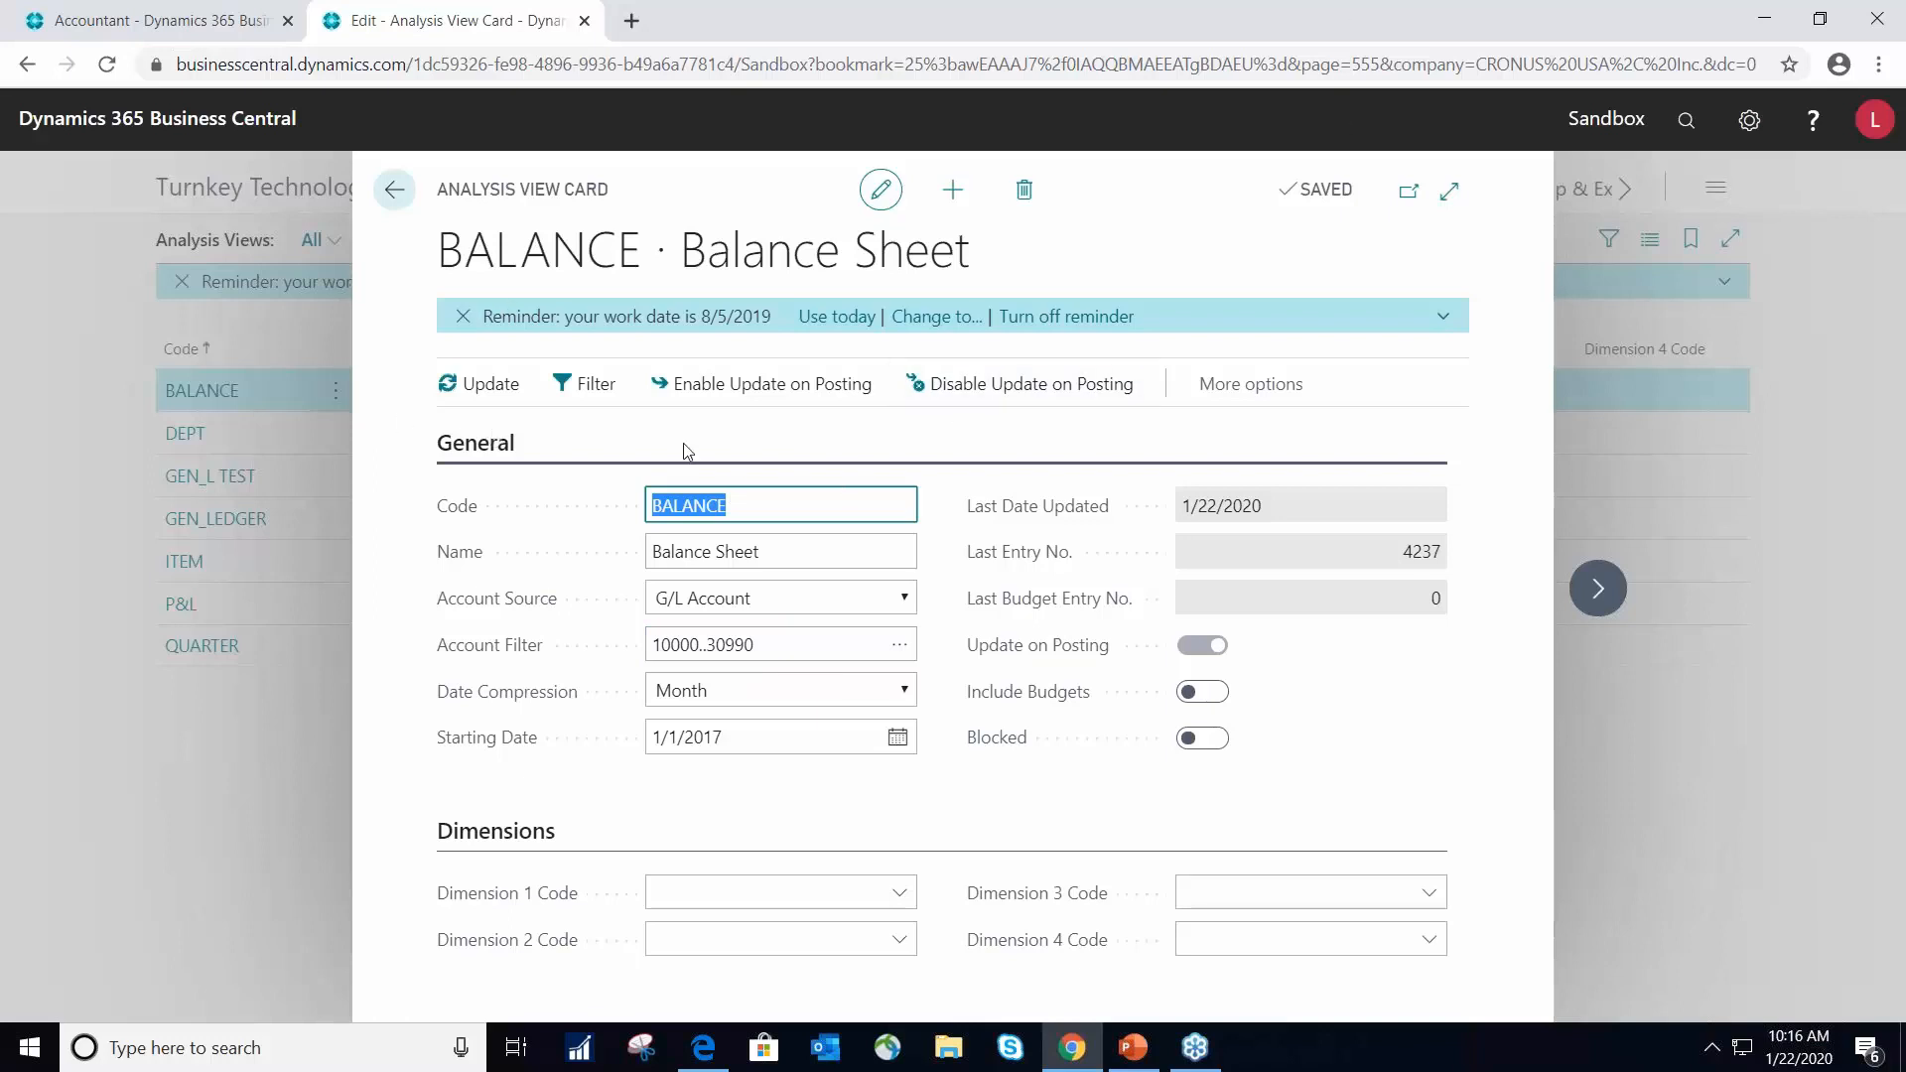
left_click(398, 190)
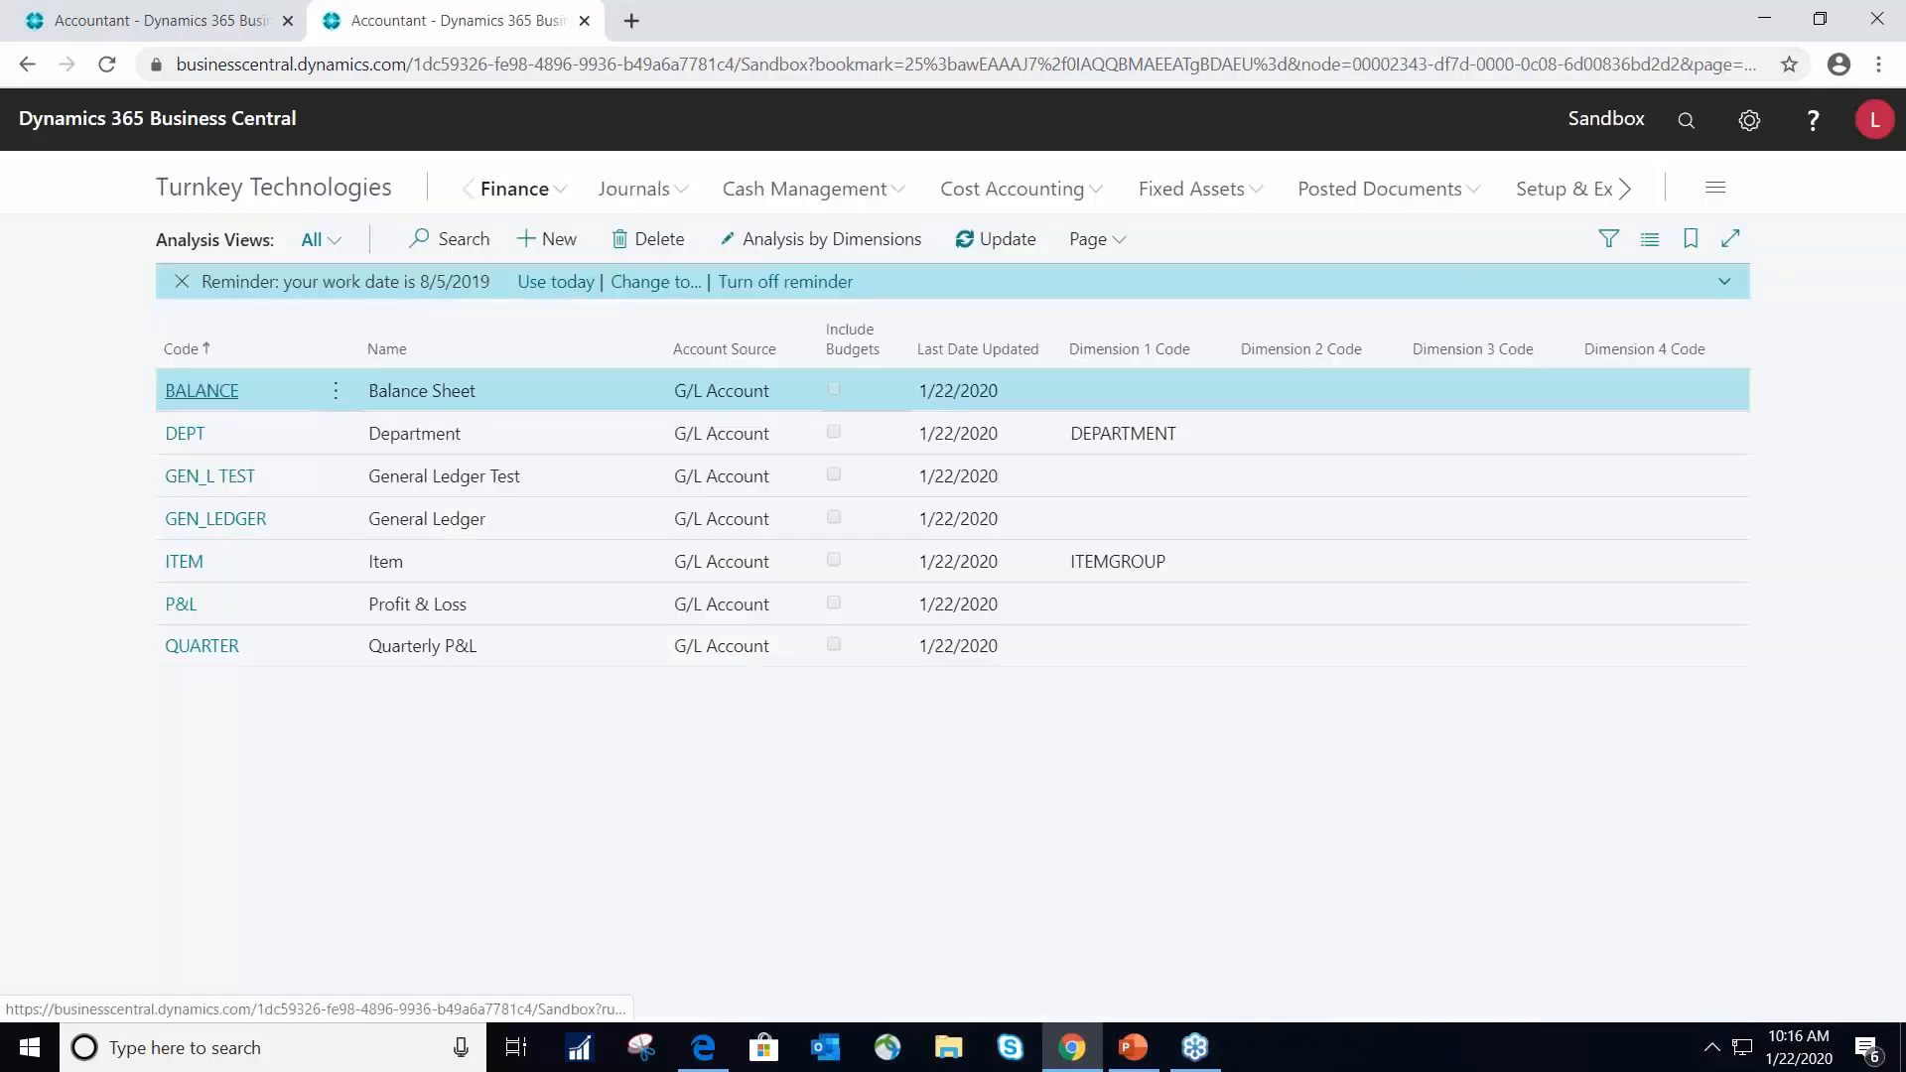